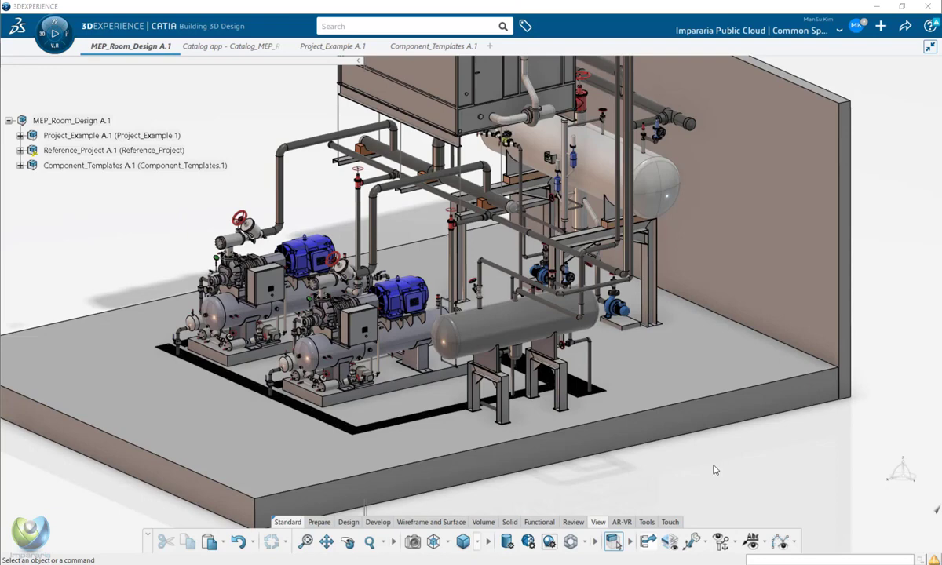
- Open the Component_Templates assembly and examine the condenser, liquid receiver, both Danfoss valves, tee and pipe templates
middle_drag(684, 461, 704, 474)
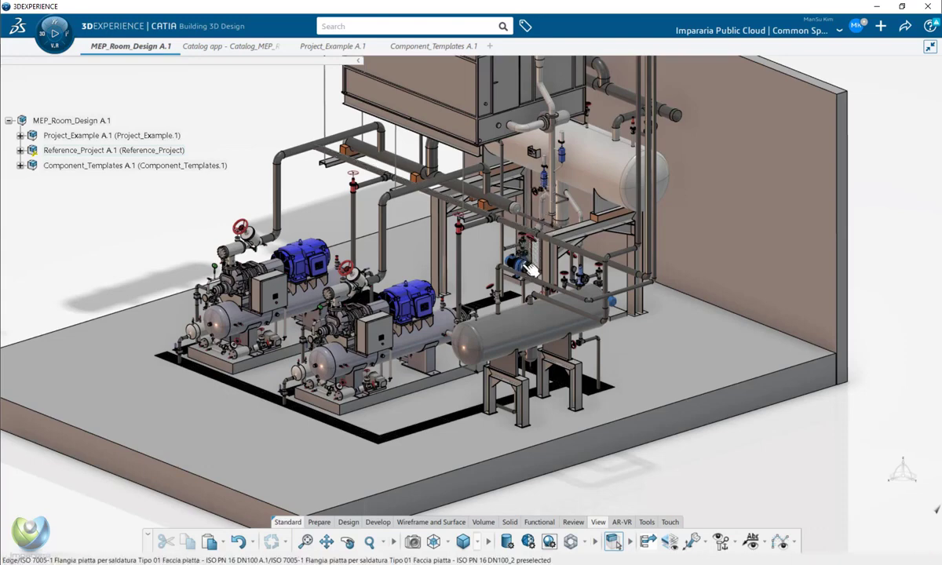
click(430, 47)
middle_drag(625, 380, 603, 377)
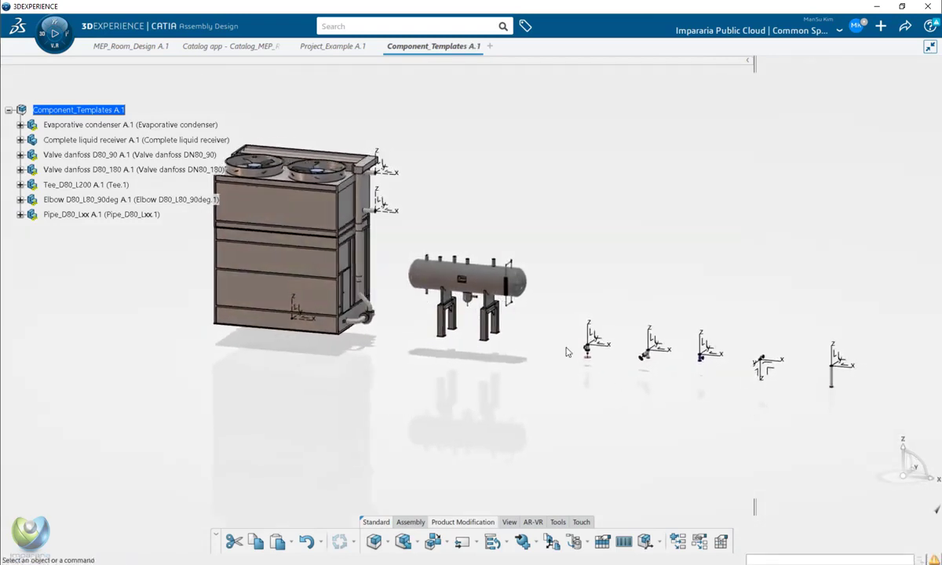
click(118, 125)
click(118, 139)
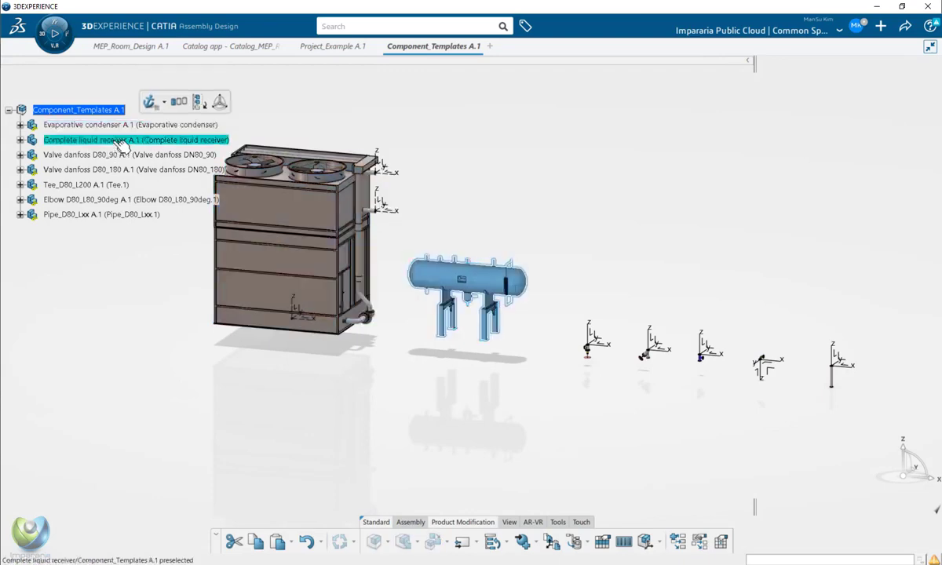
click(115, 155)
middle_drag(514, 385, 490, 340)
click(117, 169)
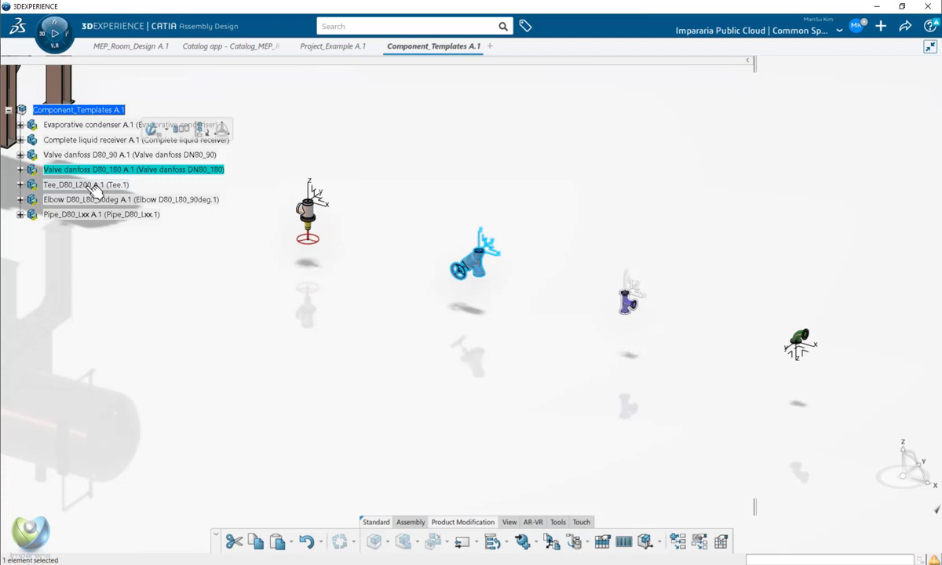
click(86, 185)
click(94, 214)
middle_drag(550, 326, 526, 346)
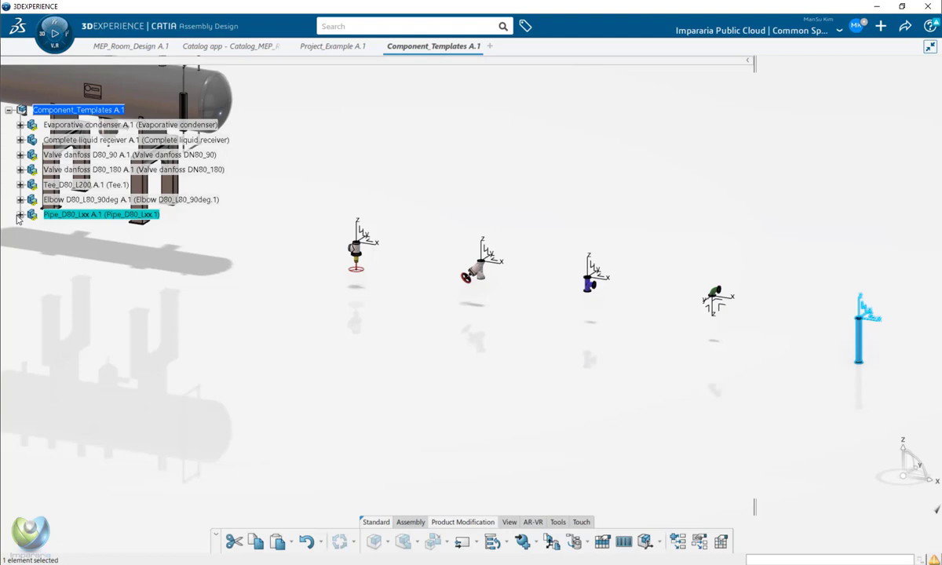
middle_drag(686, 370, 578, 346)
middle_drag(737, 357, 754, 346)
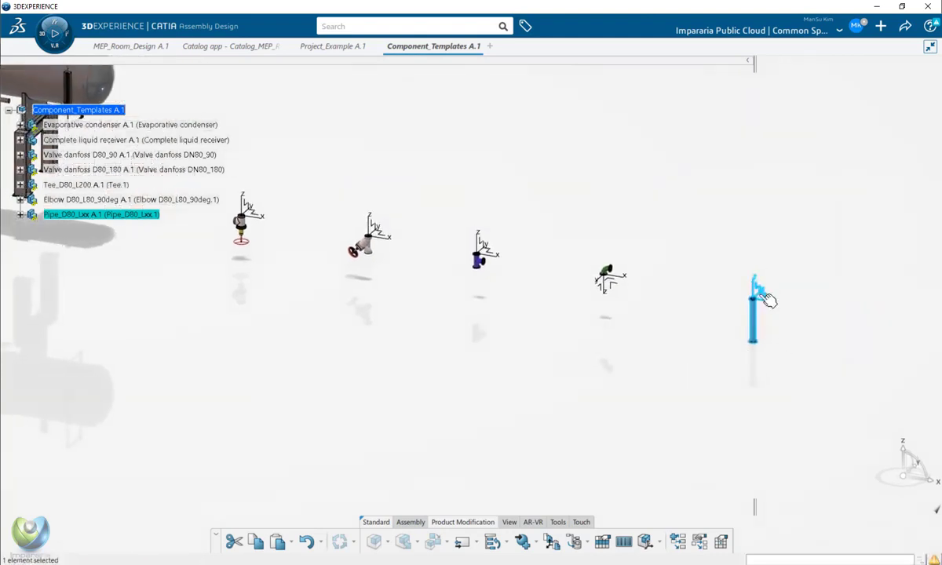
- Examine the elbow, tee, Valve danfoss D80_180 and pipe templates one by one, ending close up on the pipe
click(126, 199)
click(124, 183)
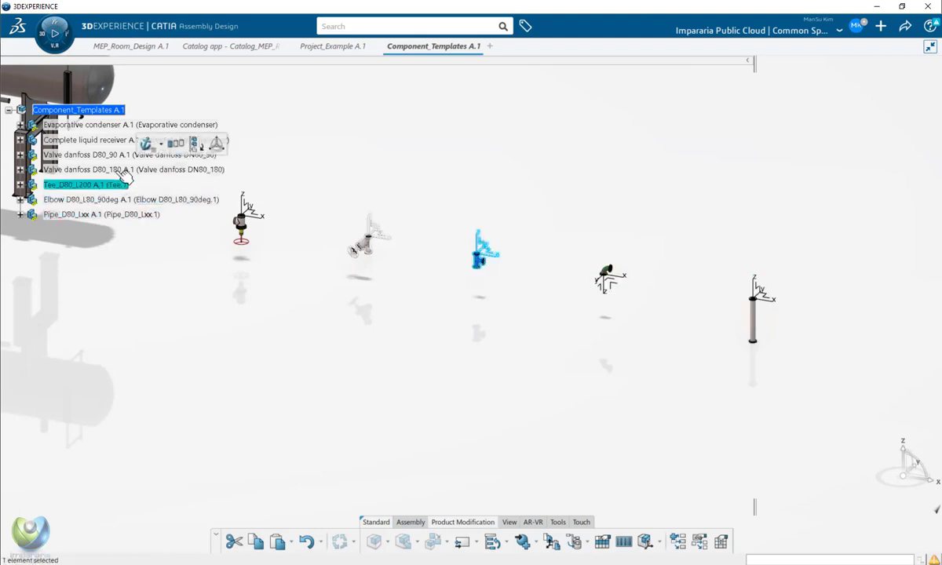
click(119, 169)
click(122, 184)
click(128, 199)
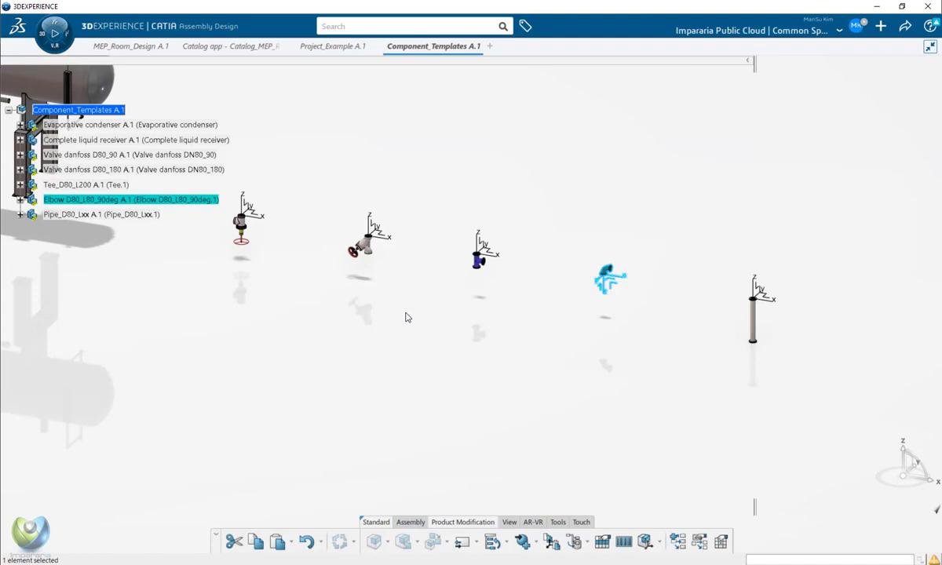
click(130, 216)
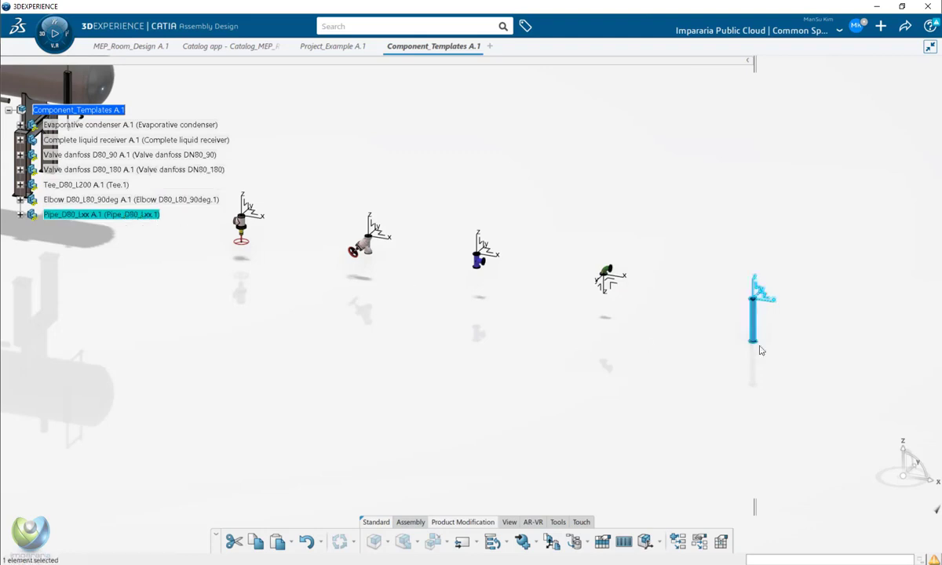
middle_drag(786, 362, 643, 314)
click(651, 317)
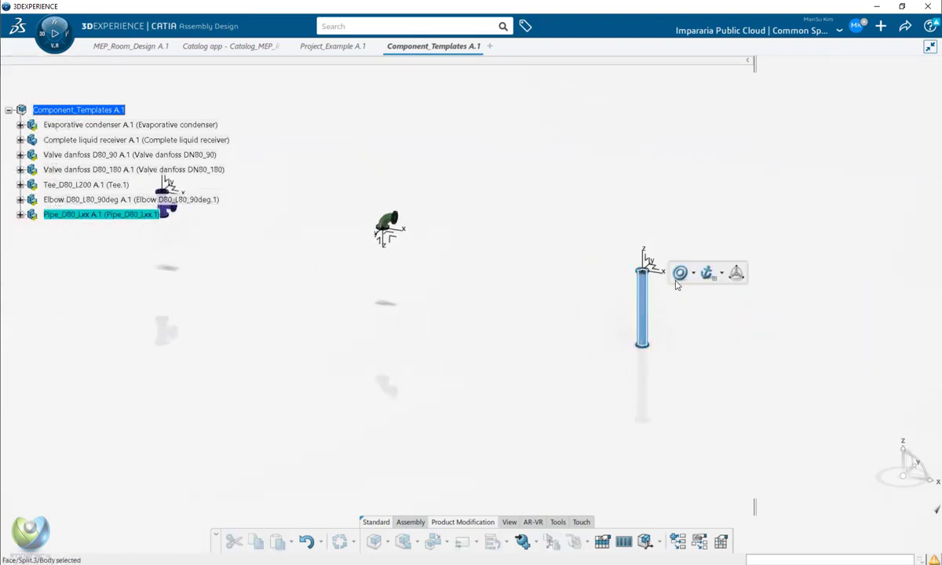
- Activate the 3D Shape of Pipe_D80_Lxx and expand its Parameters.1 set in the tree
click(21, 215)
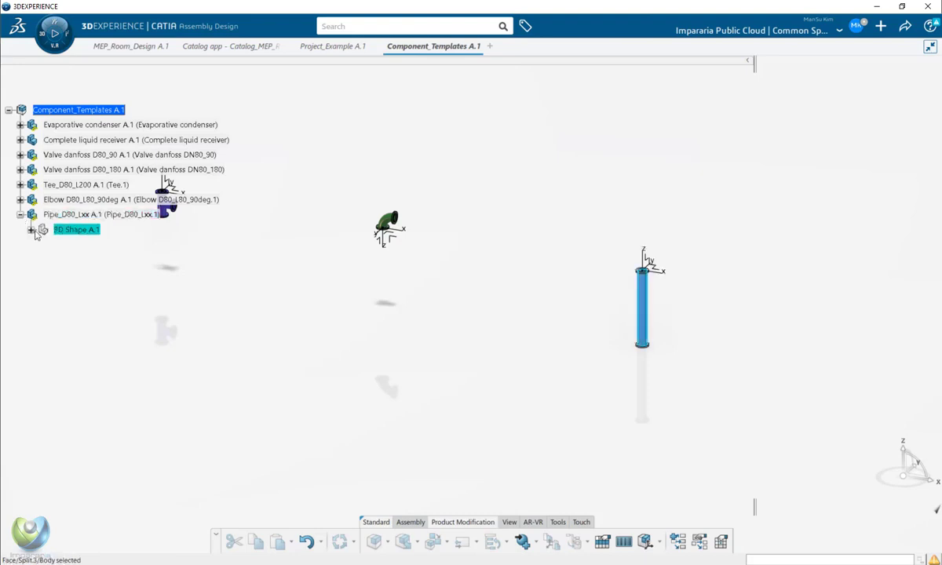
click(32, 229)
click(85, 230)
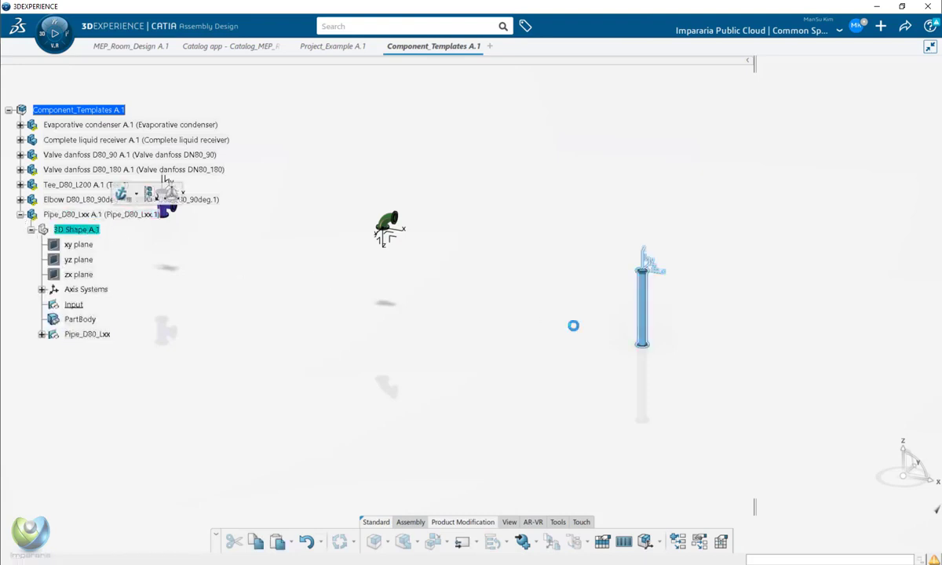
click(41, 335)
click(52, 350)
click(179, 391)
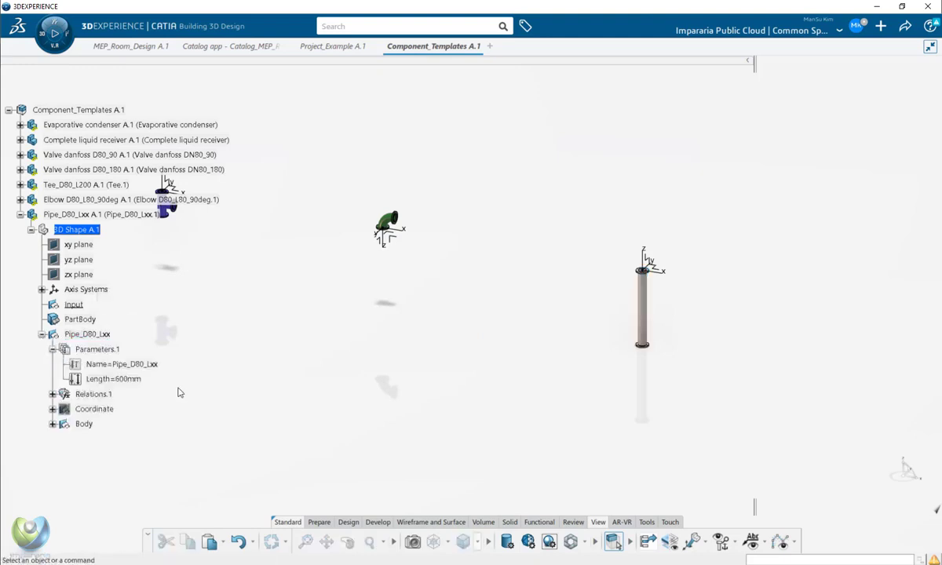
- Try a Length of 1200 mm for the Pipe_D80_Lxx template and undo the change
click(130, 380)
double_click(132, 380)
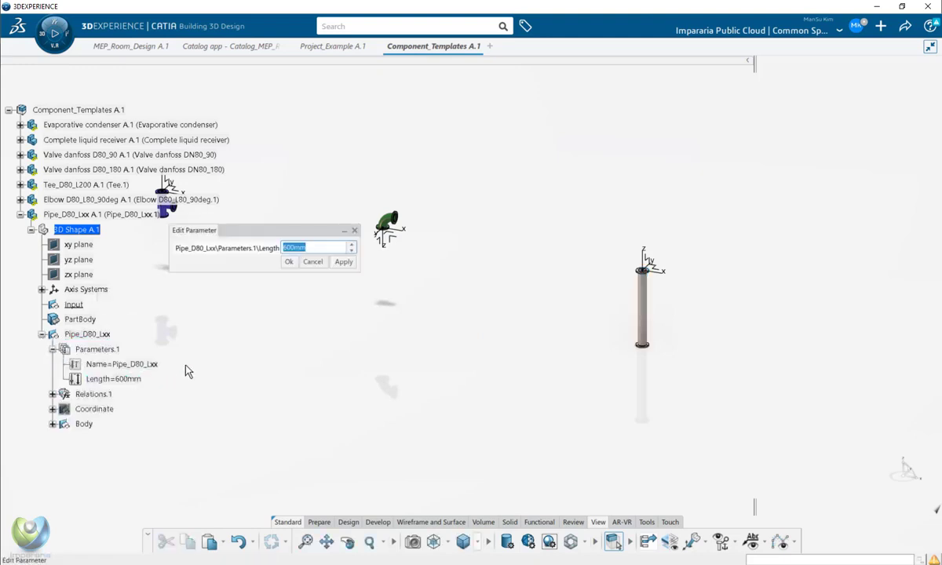
text(1200)
key(Return)
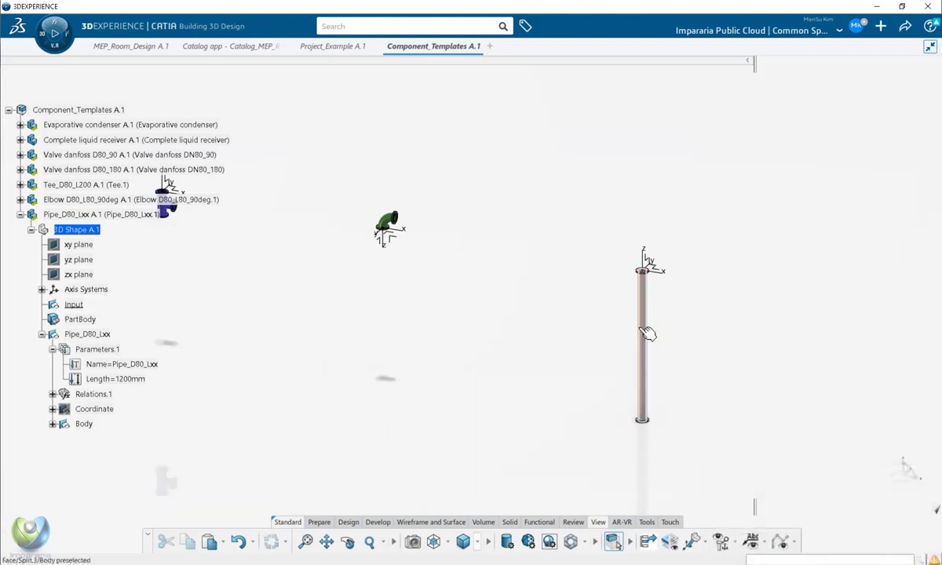
key(ctrl+z)
- Collapse the pipe's 3D Shape and activate the expanded 3D Shape of Valve danfoss D80_180
click(384, 222)
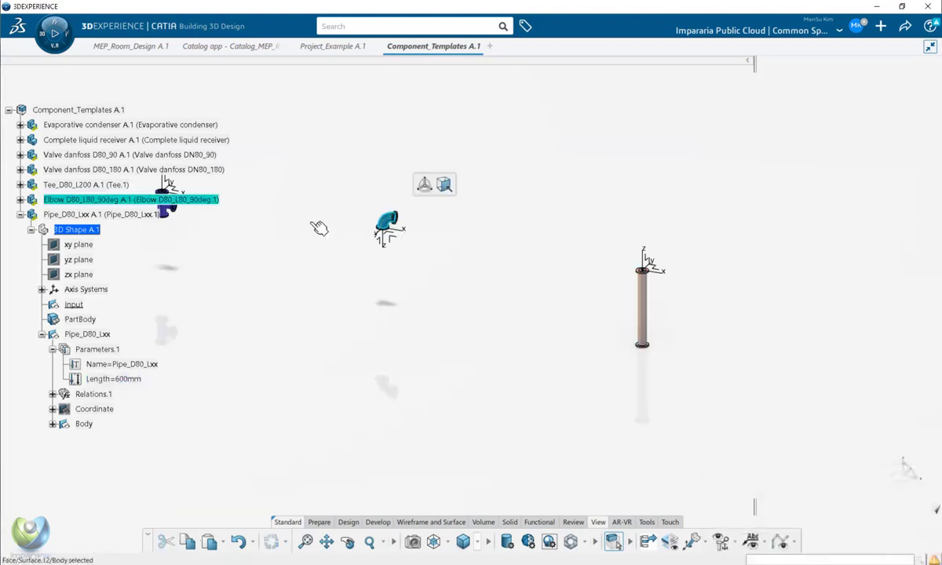
click(31, 229)
middle_drag(235, 259, 502, 334)
middle_drag(342, 295, 141, 251)
middle_drag(272, 289, 429, 343)
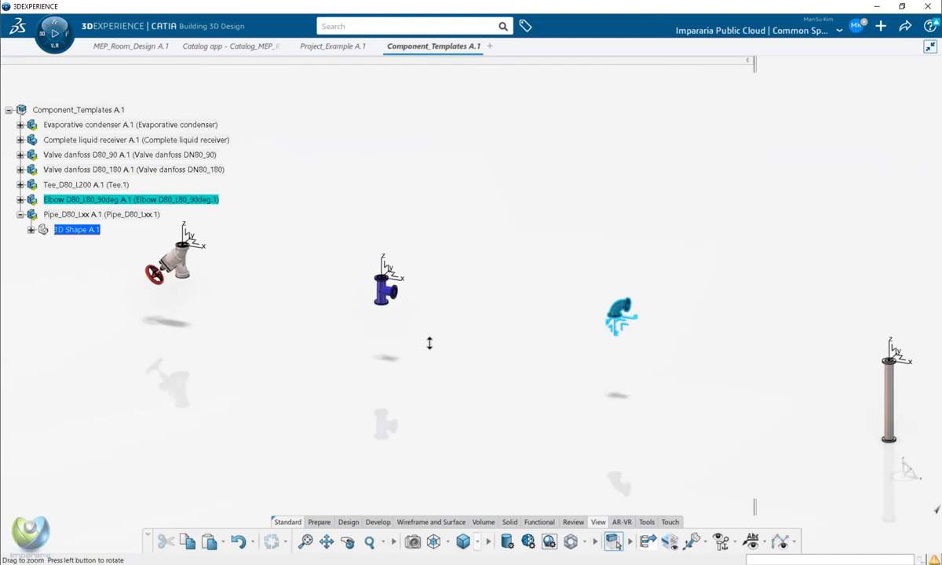
scroll(429, 343, up, 2)
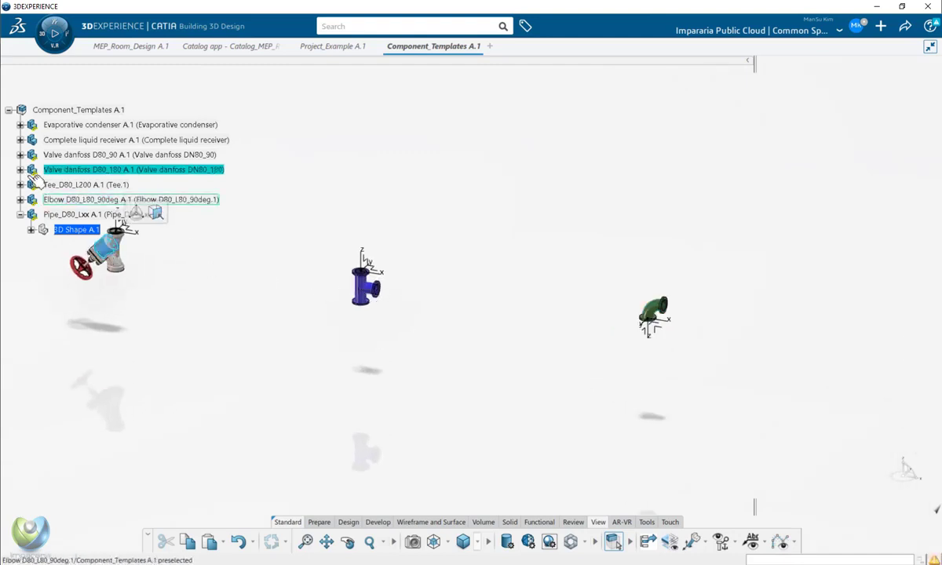
click(108, 239)
click(78, 186)
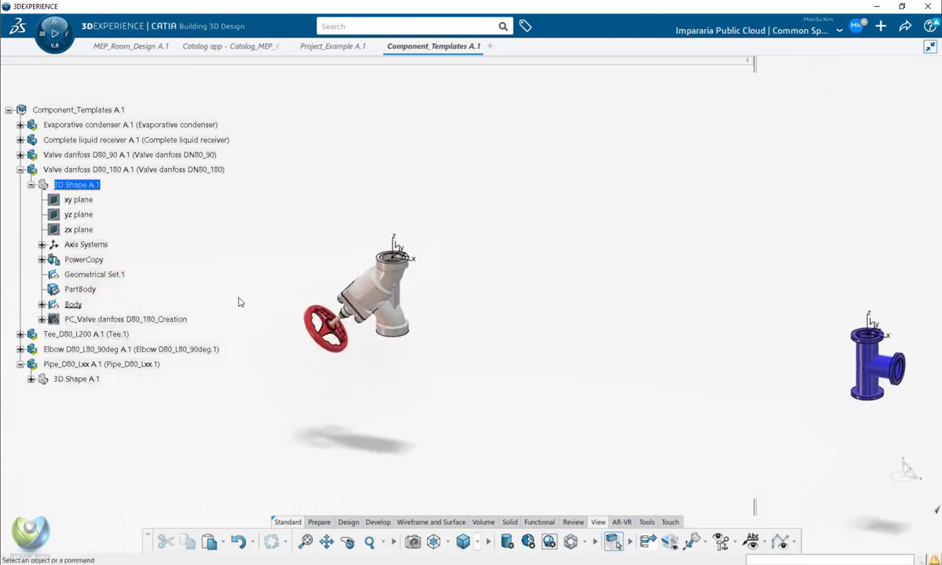
- Expand the PC_Valve danfoss D80_180_Creation set and examine its Input and Valve danfoss D80_180 geometry
click(102, 320)
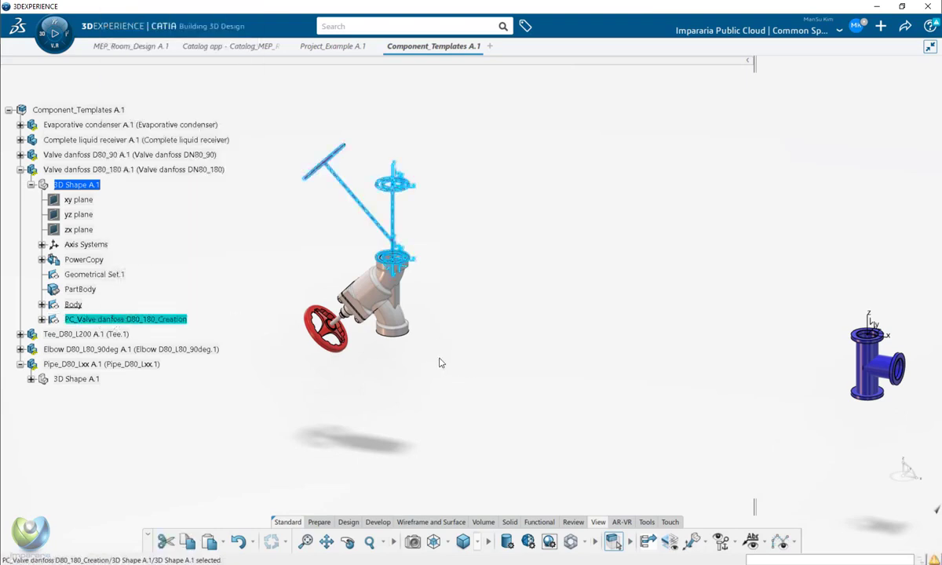
click(42, 319)
middle_drag(394, 311, 446, 311)
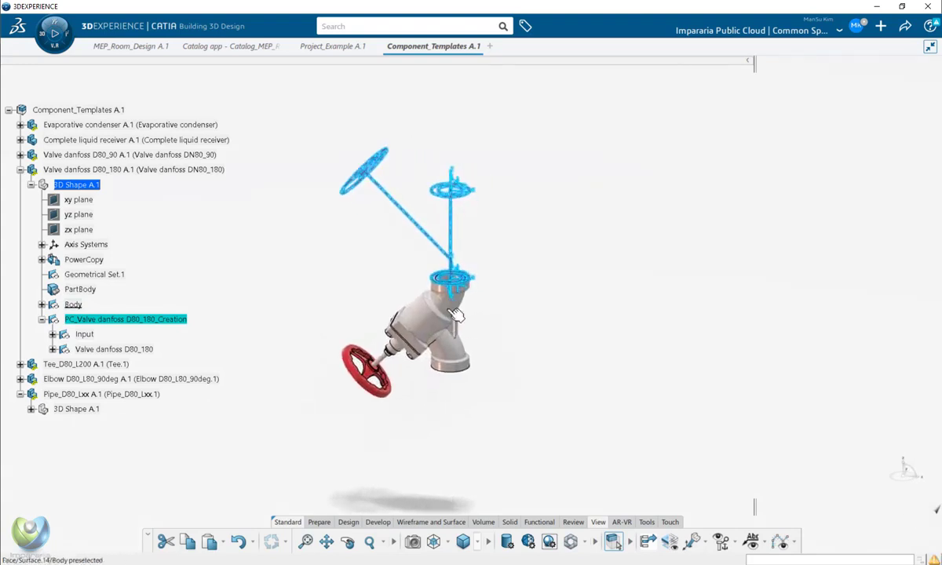
click(135, 337)
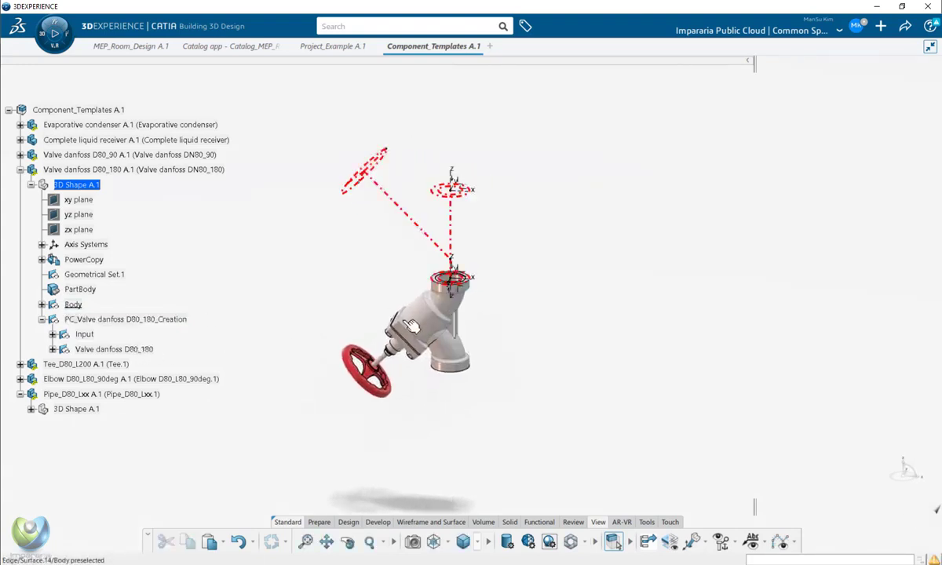
click(116, 350)
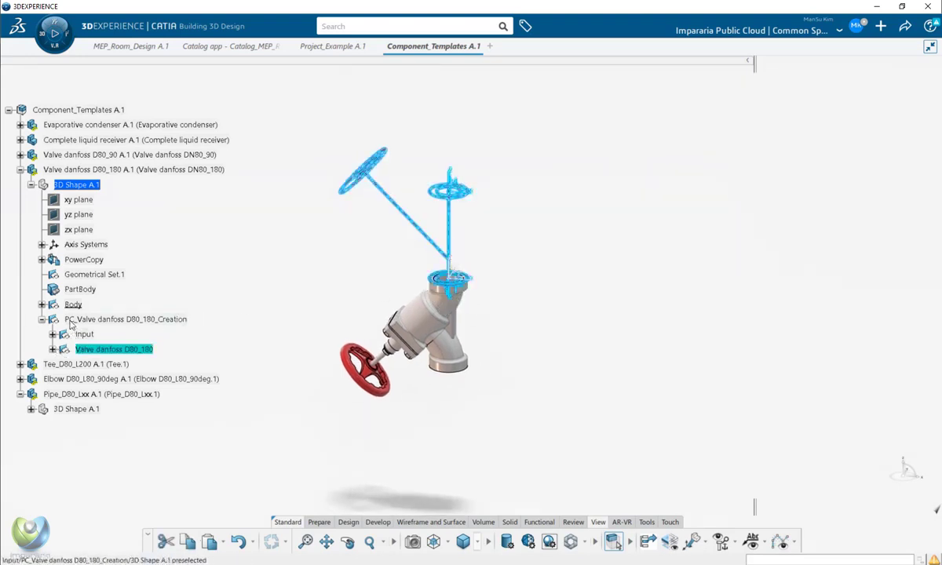
- Expand the valve's PowerCopy node and inspect PC_Valve danfoss D80_180
click(42, 259)
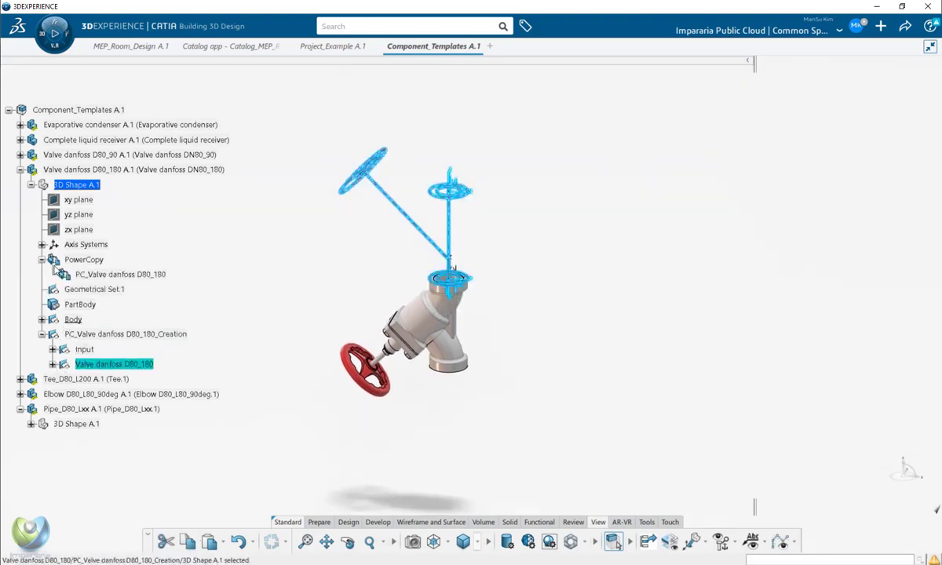
click(126, 276)
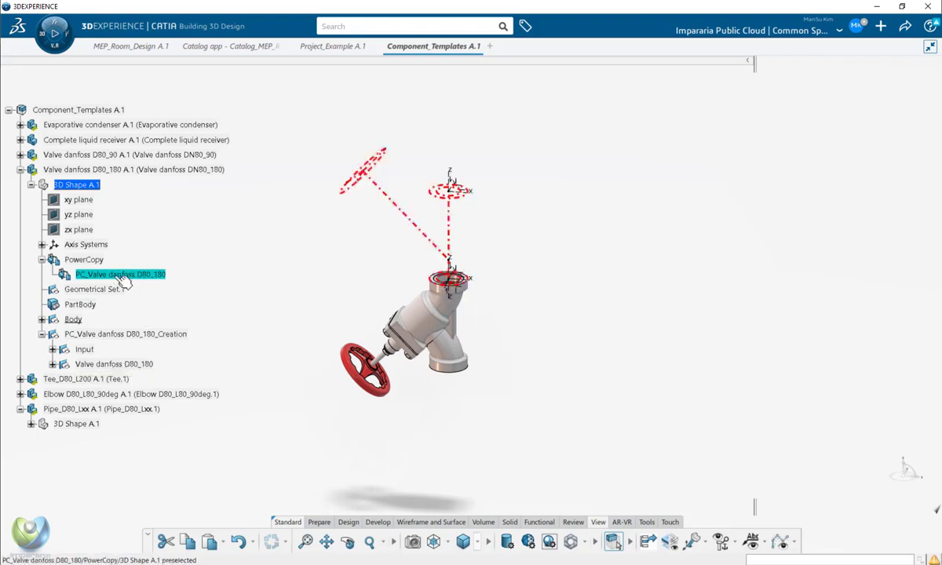
click(288, 227)
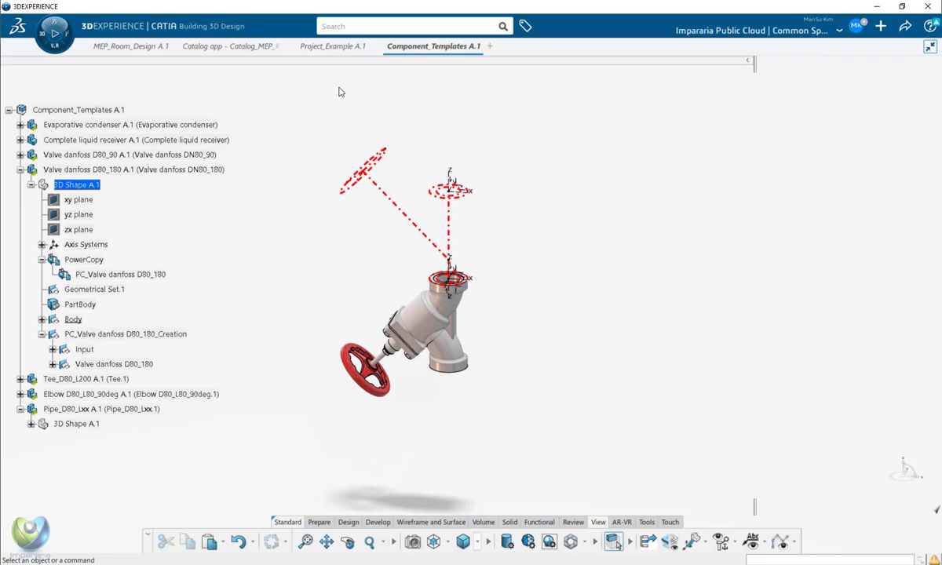
- Switch to Project_Example and open the Resource table under the skeleton's Relations for editing
click(325, 47)
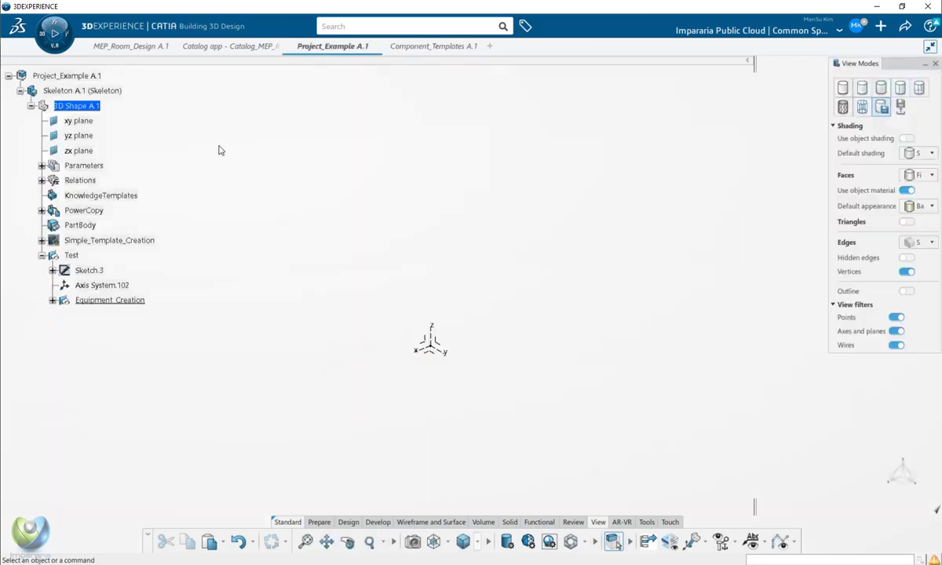
click(42, 180)
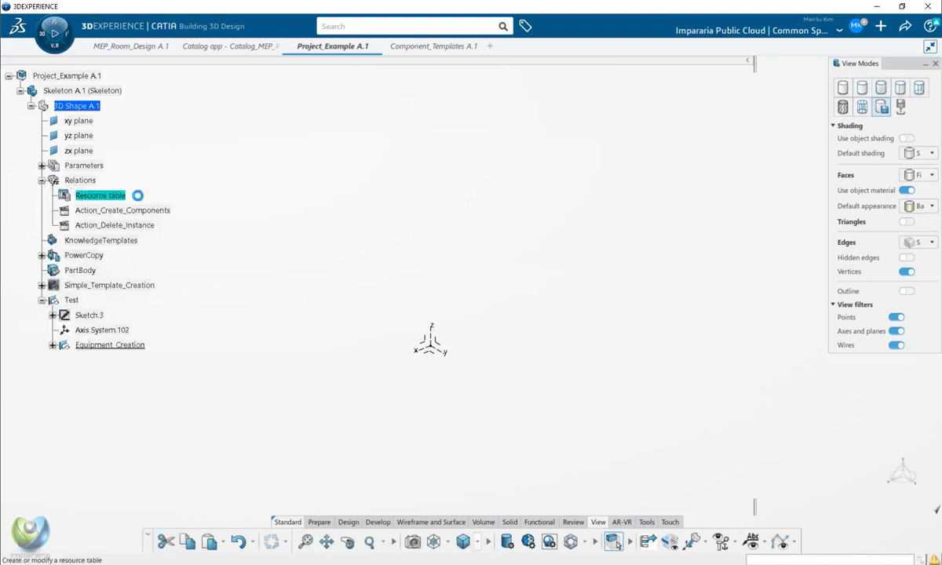
double_click(99, 196)
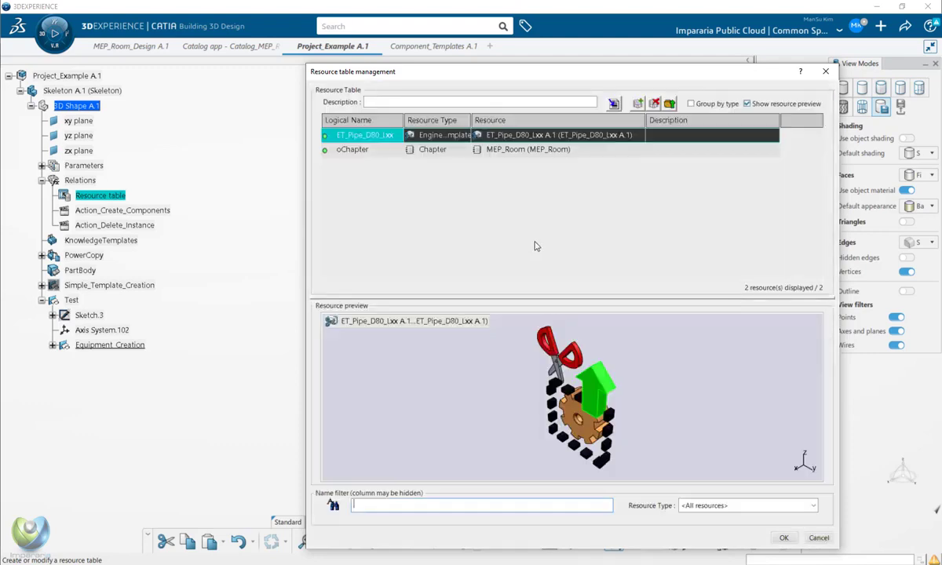
- Add a new entry to the resource table with the resource type Power Copy
click(638, 105)
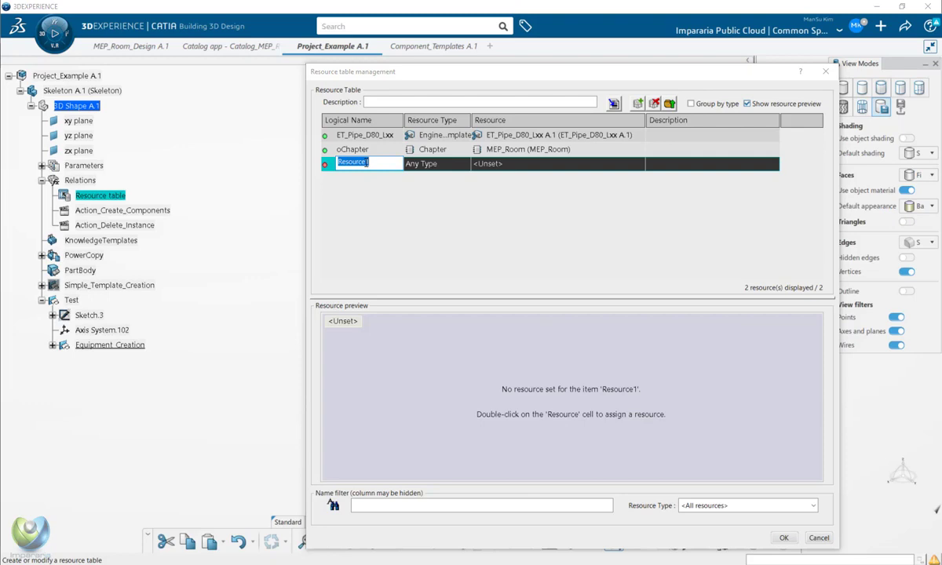
click(432, 165)
click(438, 166)
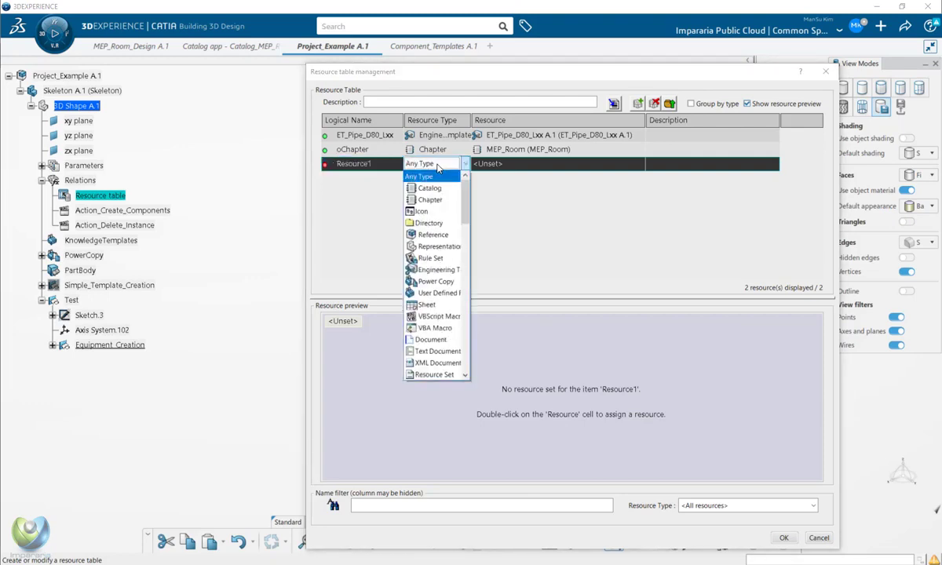
click(441, 285)
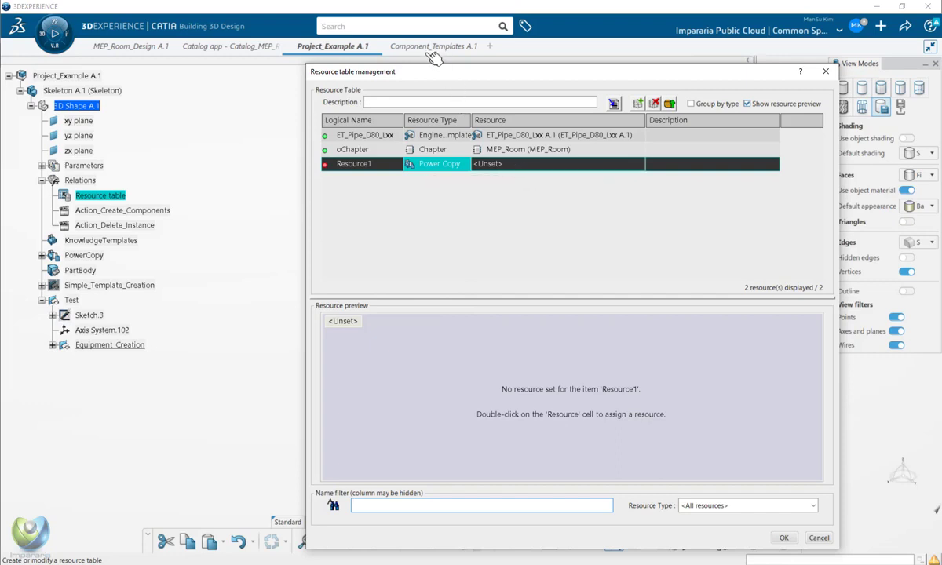
- Assign the PC_Valve danfoss D80_180 power copy from Component_Templates to the new Resource1 entry in the resource table
click(481, 163)
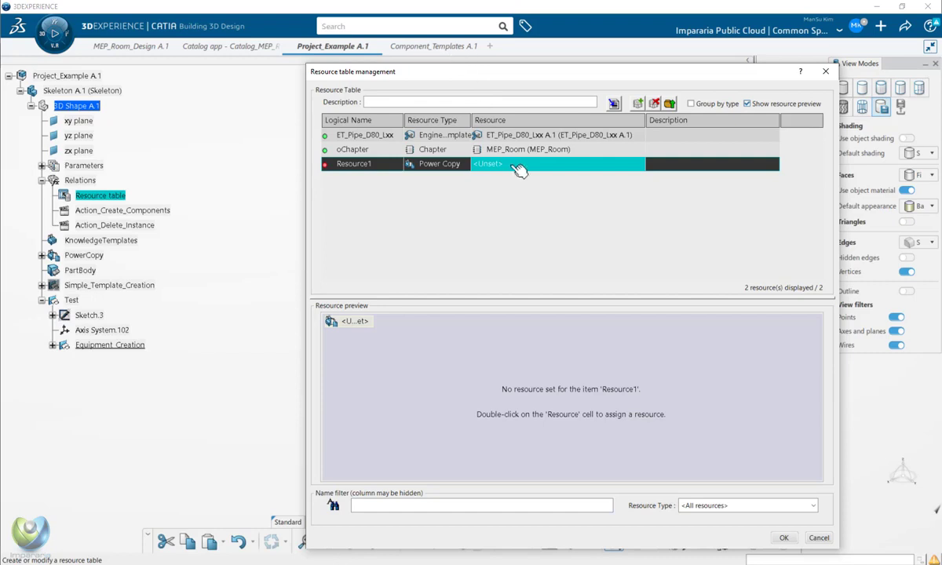
double_click(518, 171)
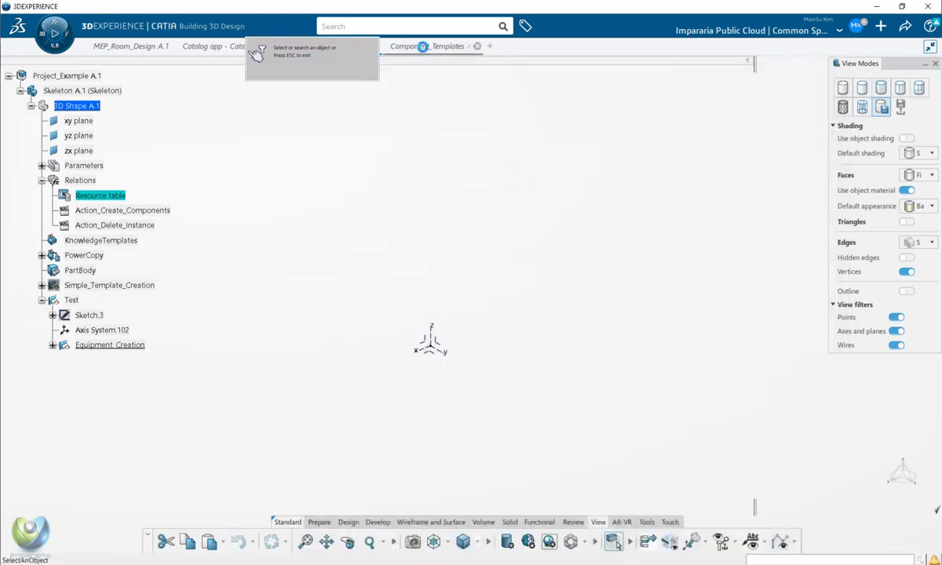
click(423, 46)
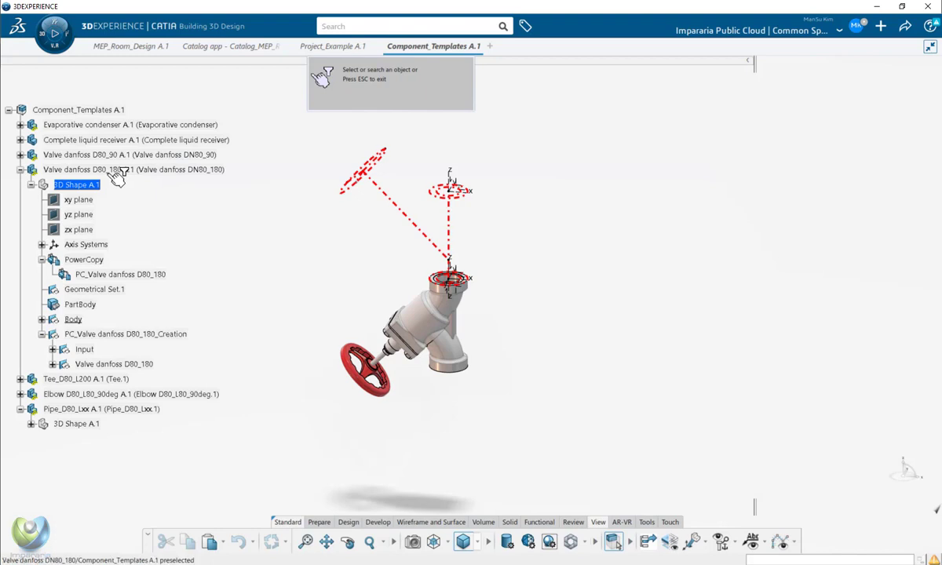
click(131, 275)
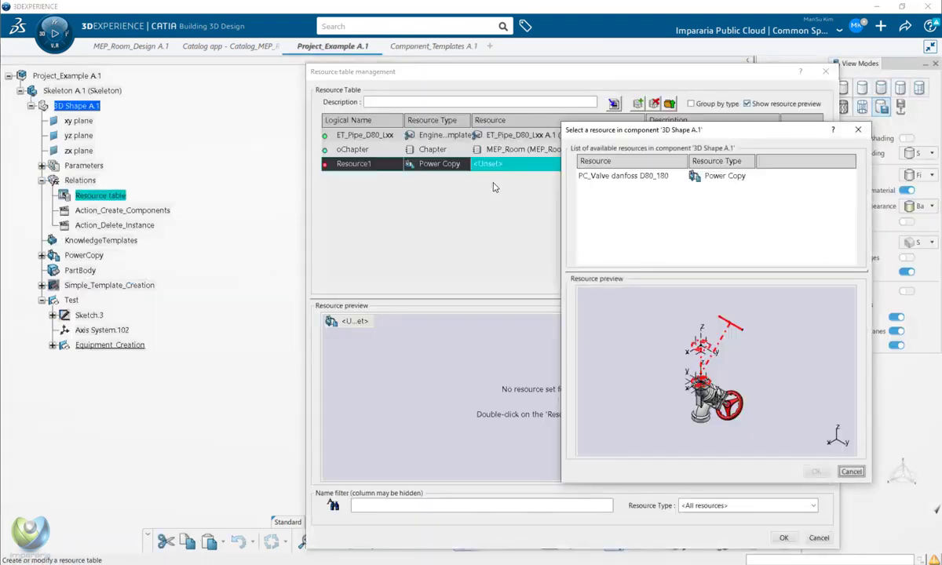
click(640, 177)
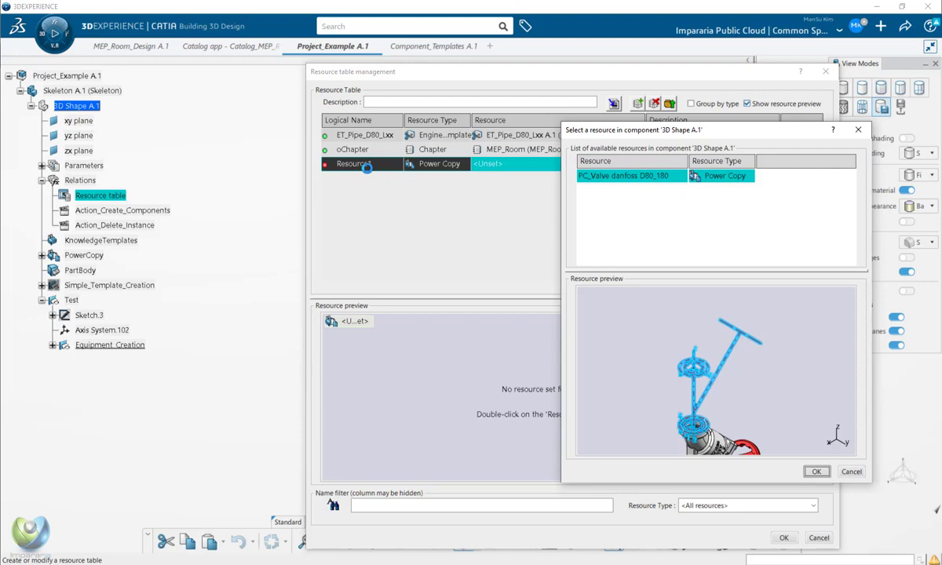
key(Return)
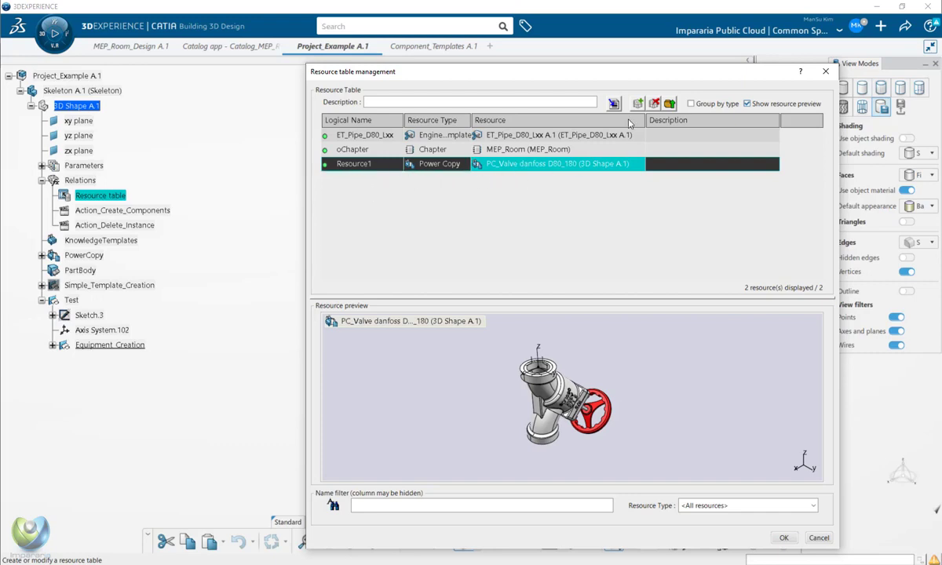
- Remove the Resource1 entry from the resource table and close the table with the change accepted
click(655, 106)
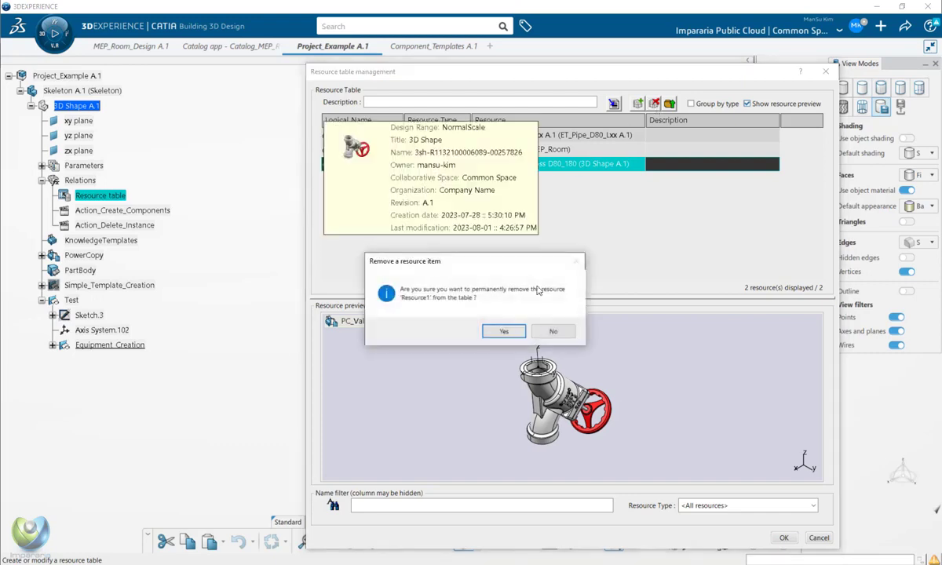
click(471, 316)
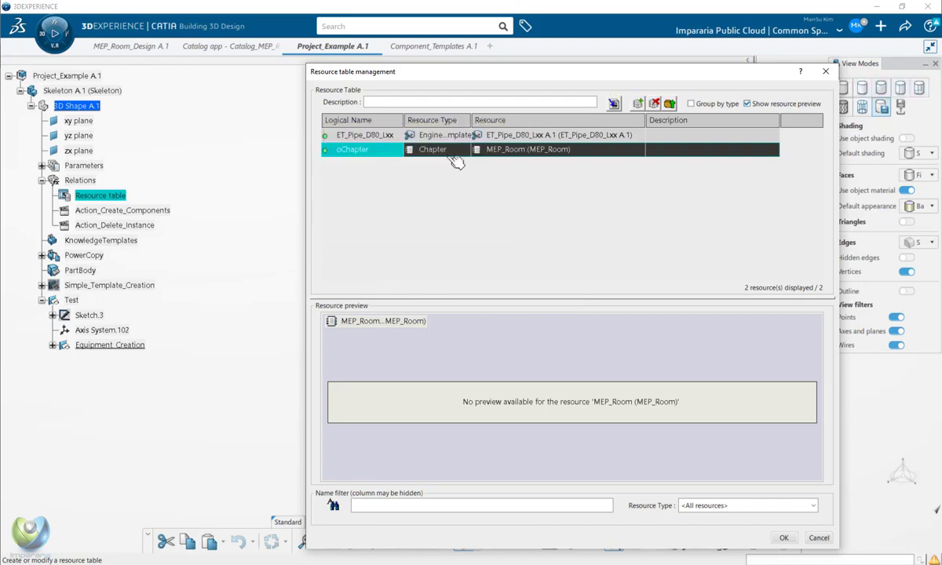
click(786, 539)
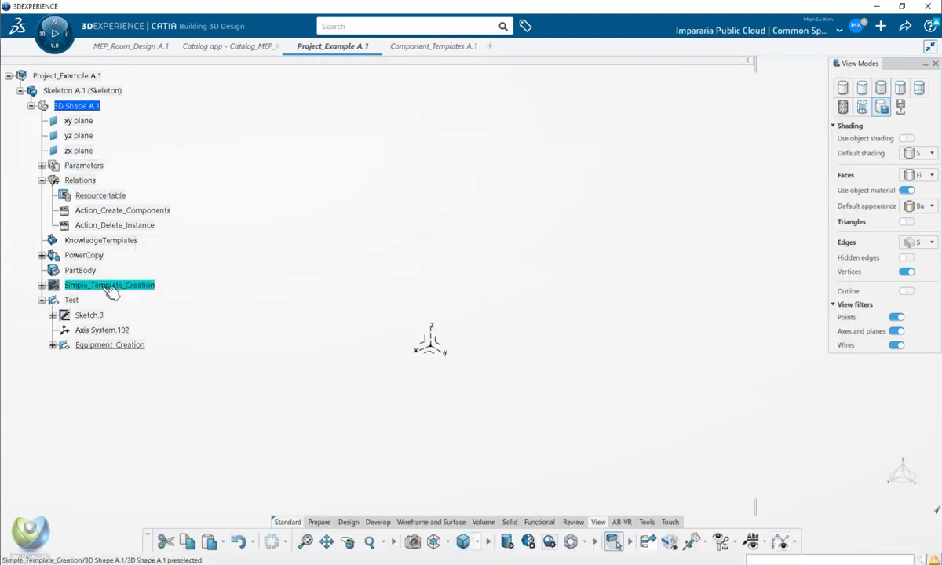
- Expand Simple_Template_Creation and its PC_Valve danfoss D80_180_Creation set, and view the valve's wireframe in the model
click(42, 286)
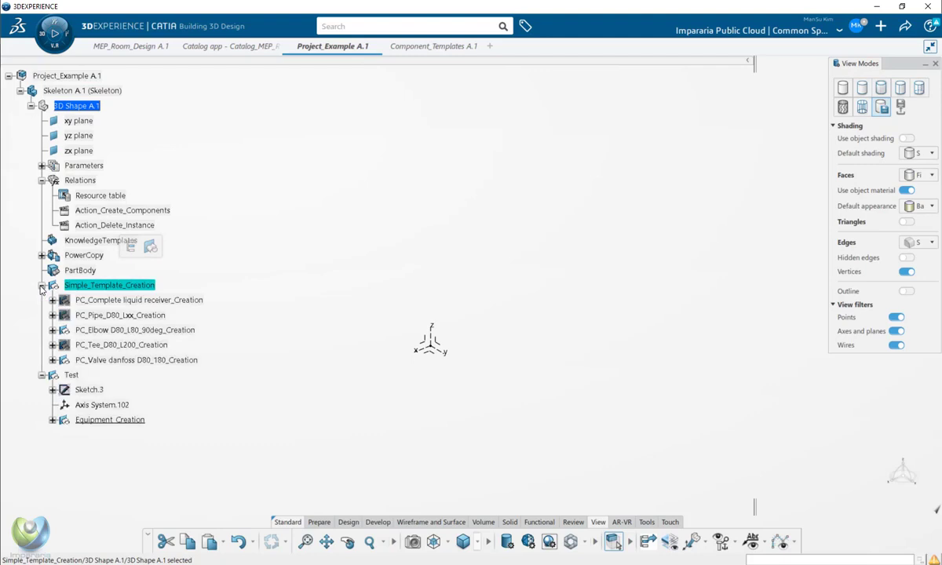
middle_drag(452, 250, 458, 306)
click(129, 362)
middle_drag(383, 280, 482, 354)
click(483, 353)
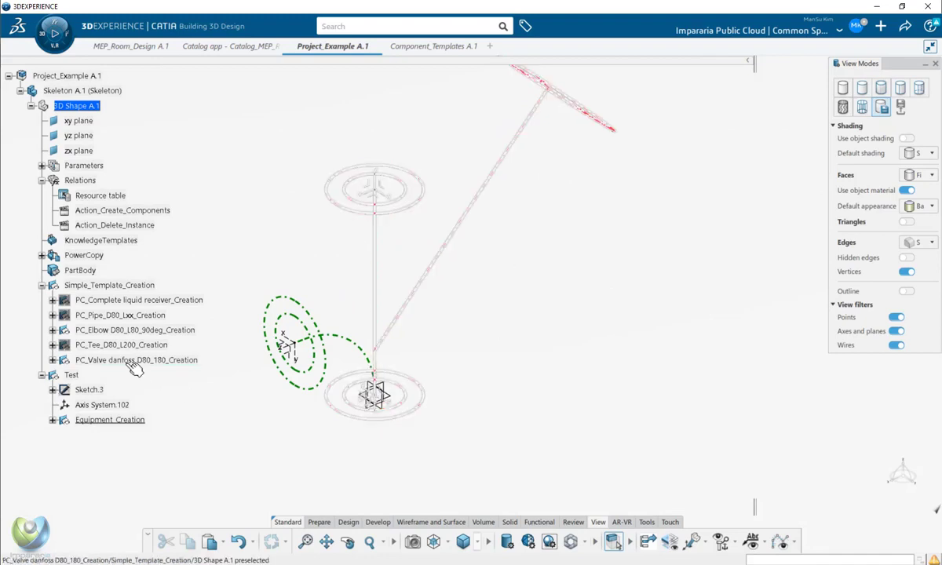
click(133, 360)
click(52, 359)
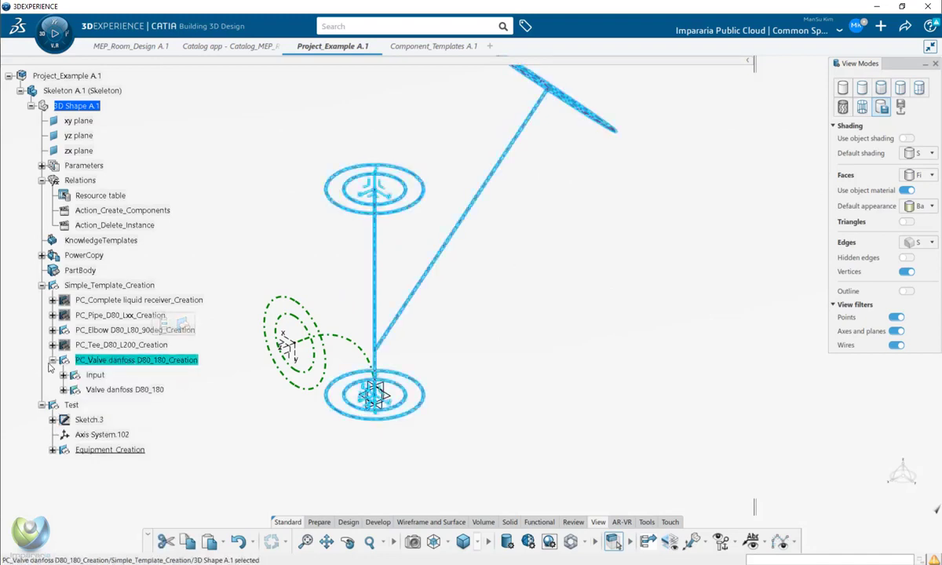
- Expand the valve creation set's Input and Valve danfoss D80_180 sets to examine their contents and geometry
scroll(44, 367, down, 1)
scroll(45, 367, down, 1)
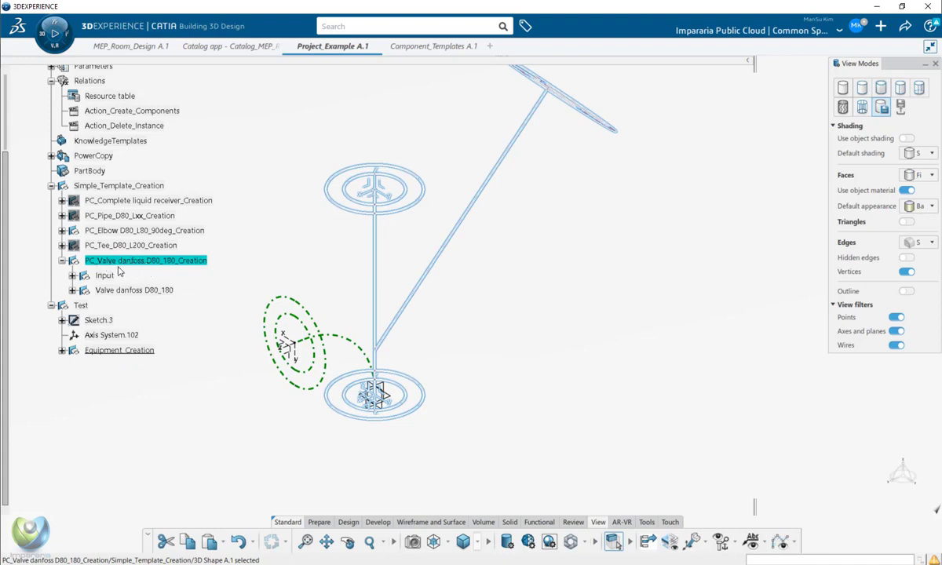
double_click(134, 290)
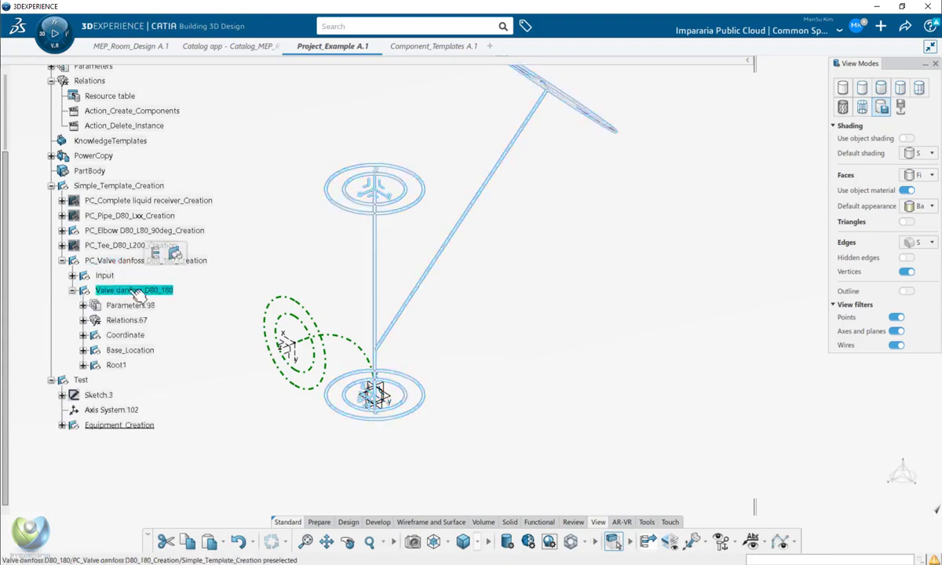
click(73, 276)
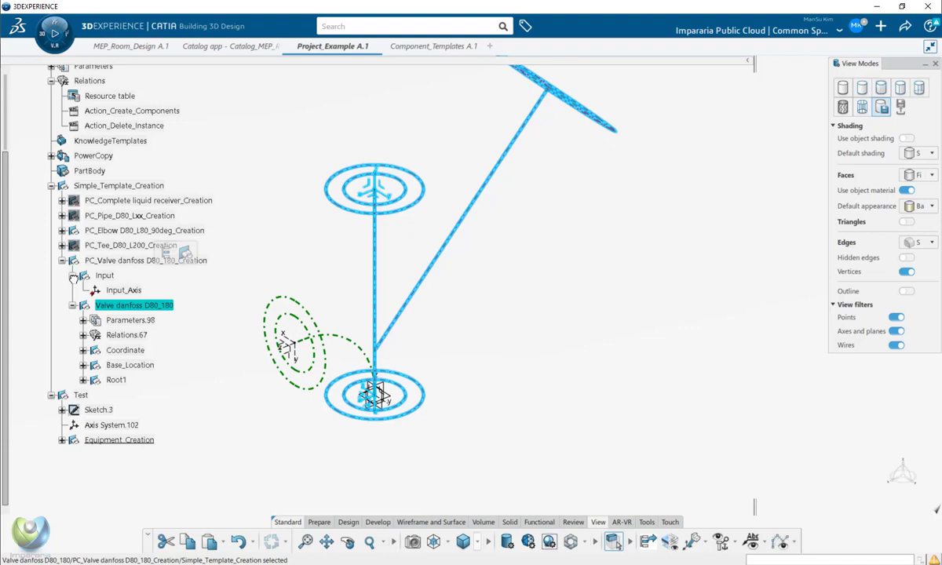
click(72, 276)
middle_drag(471, 311, 440, 342)
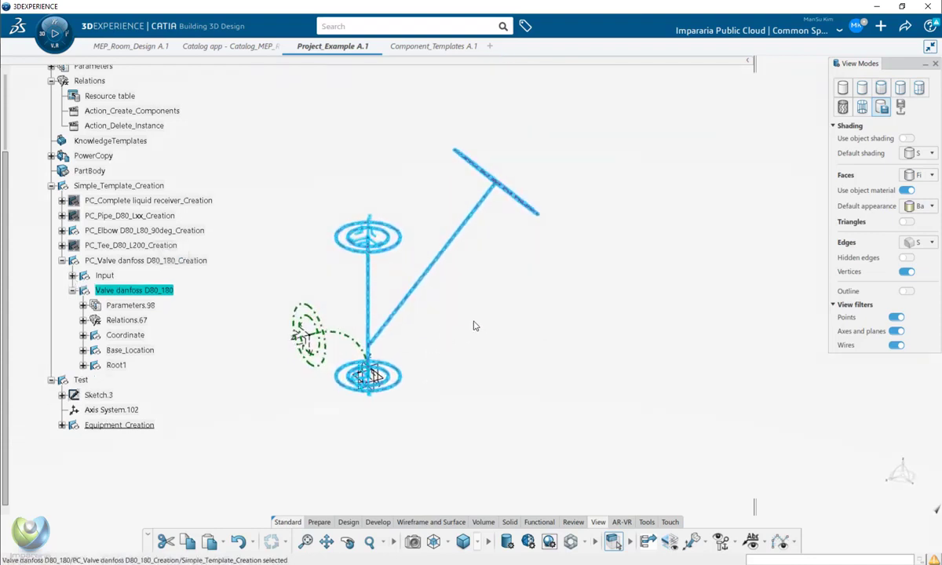
click(177, 388)
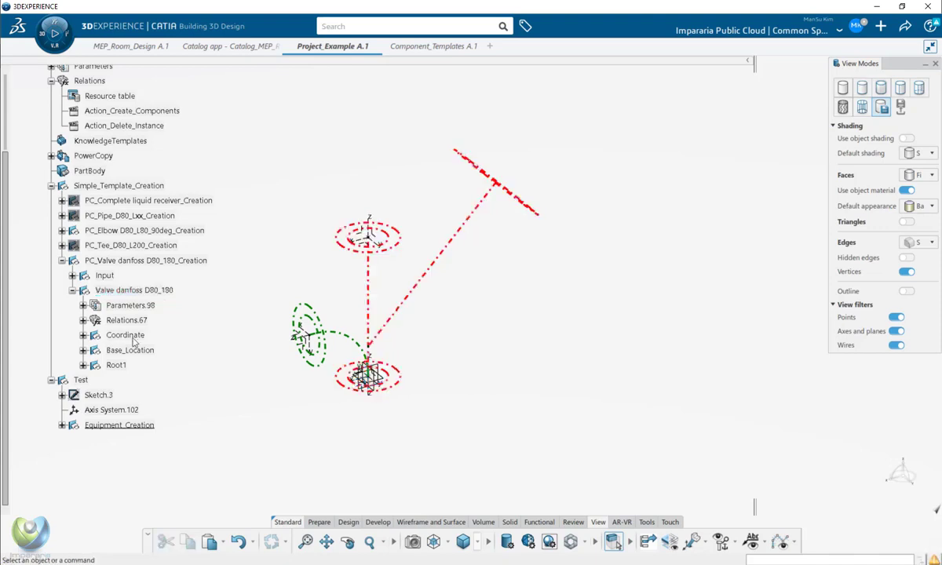
- Highlight the Valve danfoss D80_180 geometry and examine its name and rotation parameters under Parameters.98
click(130, 291)
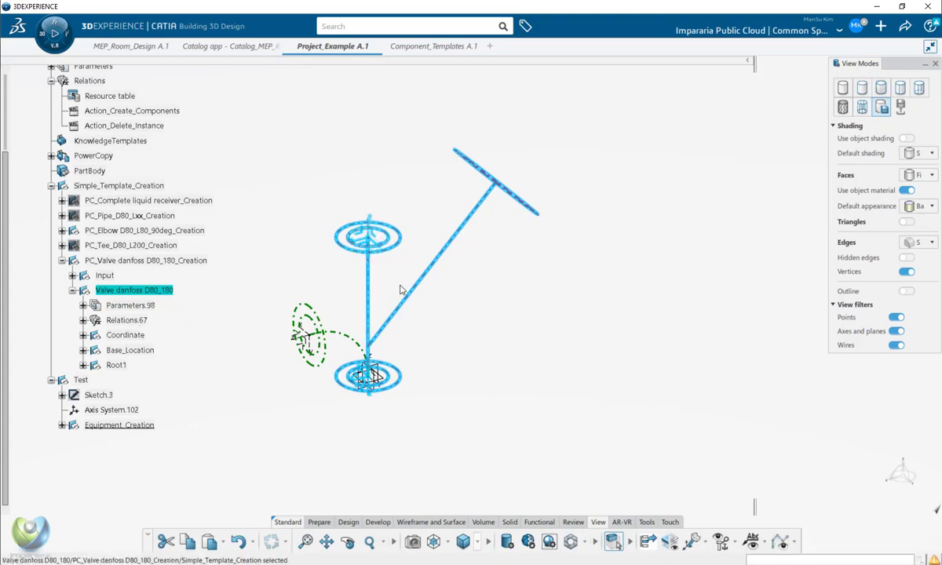
click(83, 305)
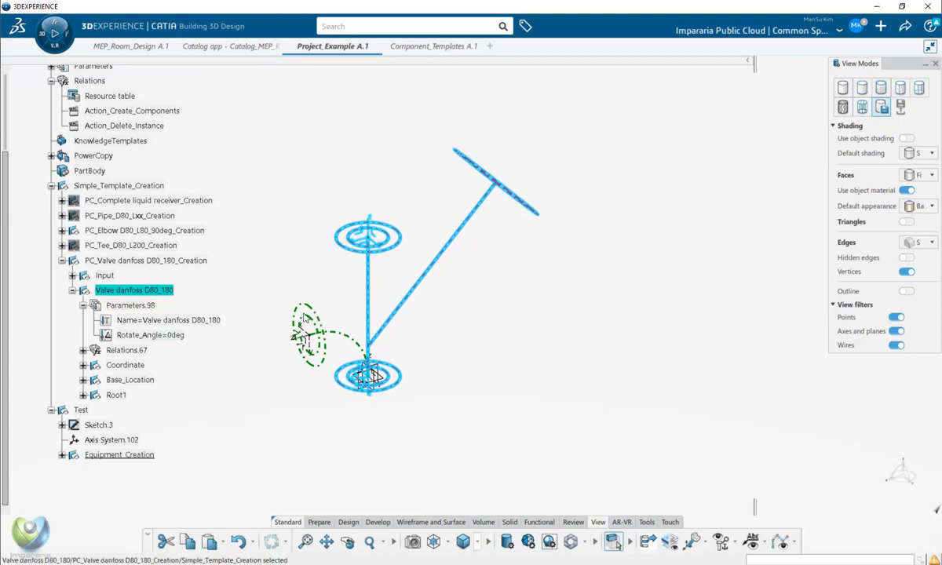
scroll(196, 298, down, 1)
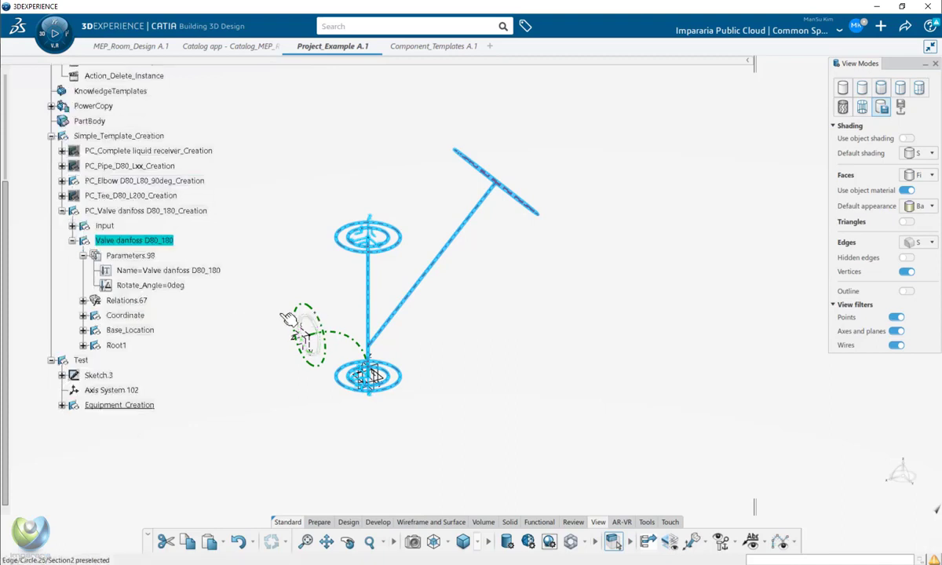
- Expand the valve's Base_Location set, collapse Parameters.98, and inspect the base location's geometry
click(132, 331)
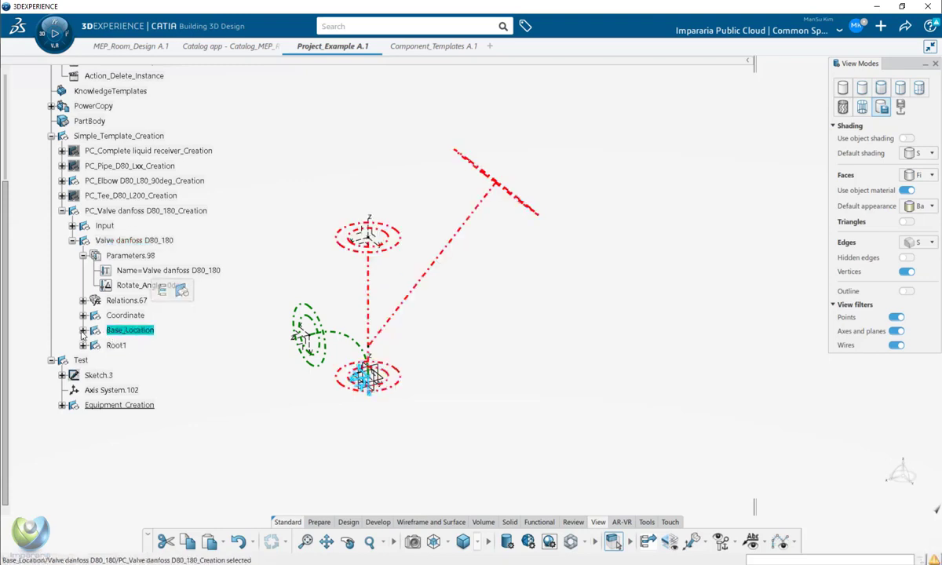
click(84, 331)
click(83, 256)
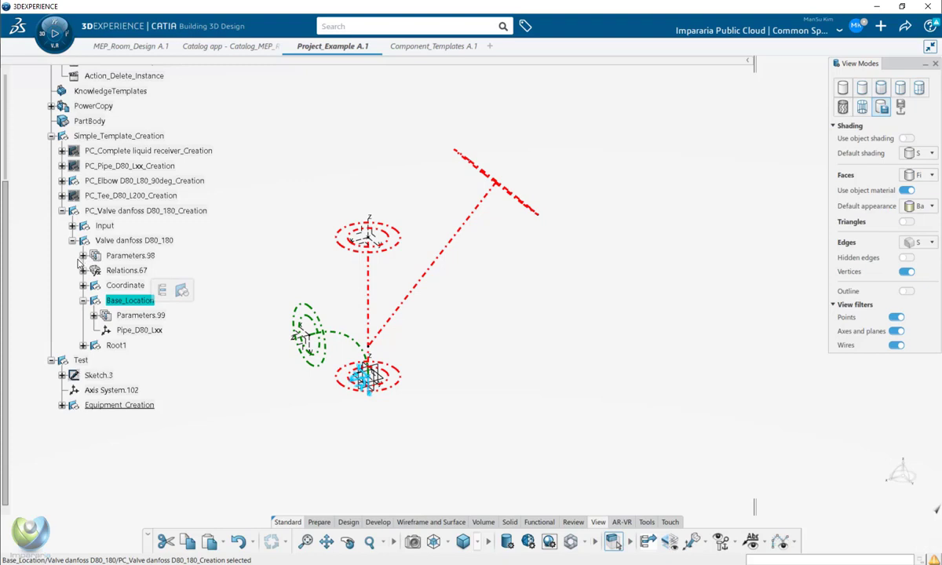
click(185, 328)
click(133, 302)
click(140, 306)
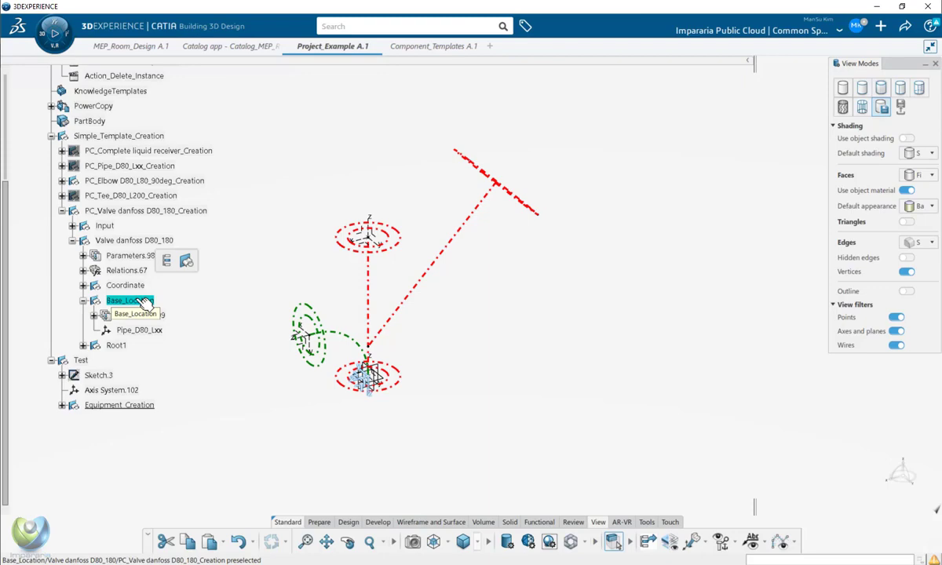
- Examine the ET_Name and Adaptive parameters under the valve's Base_Location, and collapse that set
scroll(136, 294, up, 3)
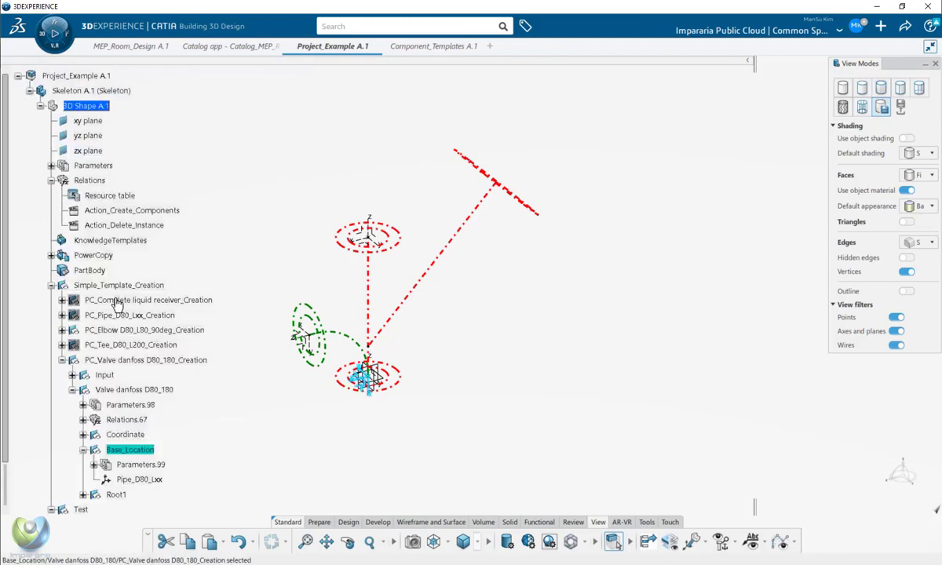
scroll(119, 302, down, 2)
click(94, 366)
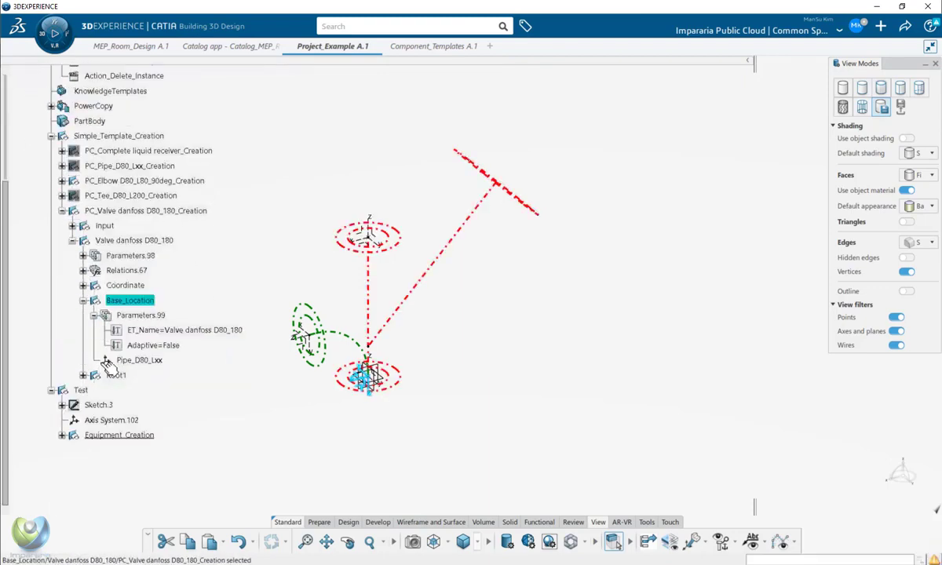
click(213, 330)
click(196, 356)
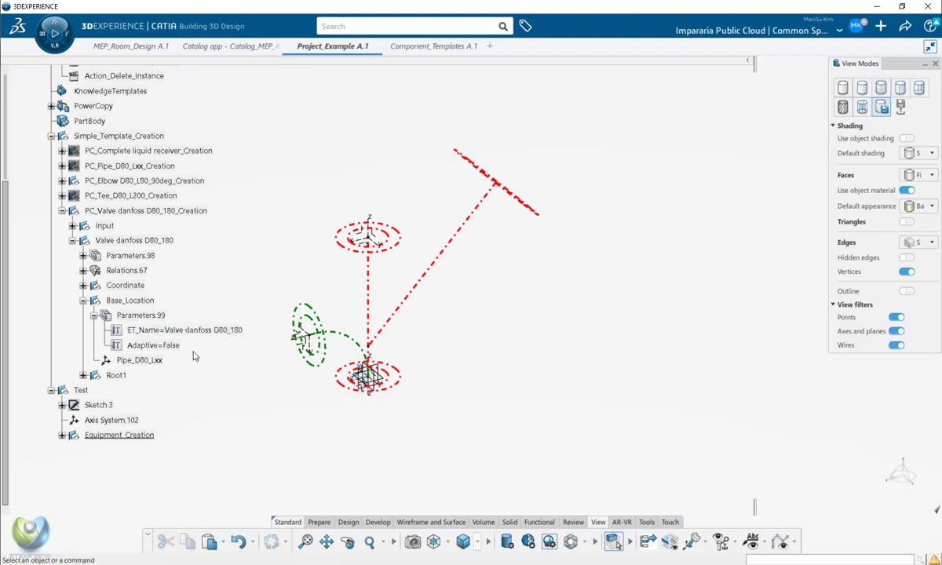
click(154, 353)
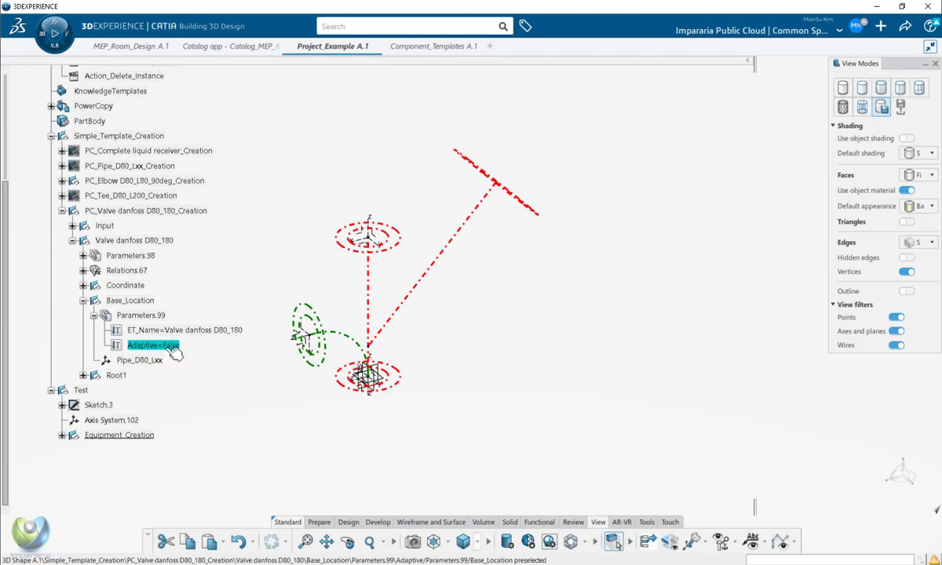
click(83, 301)
click(122, 303)
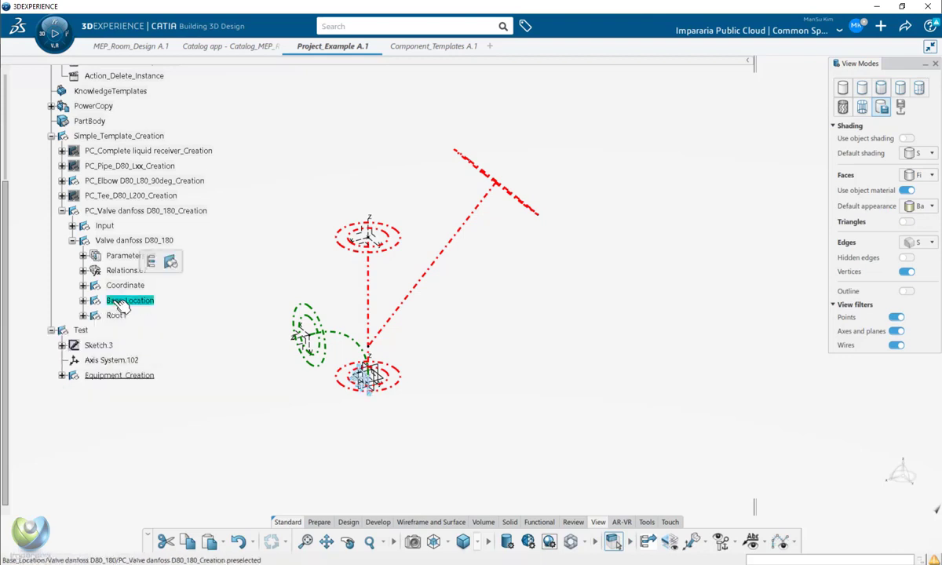
- Expand PC_Tee_D80_L200_Creation and its Tee_D80_L200 set to examine the tee's Coordinate and Base_Location structure
click(117, 209)
click(124, 196)
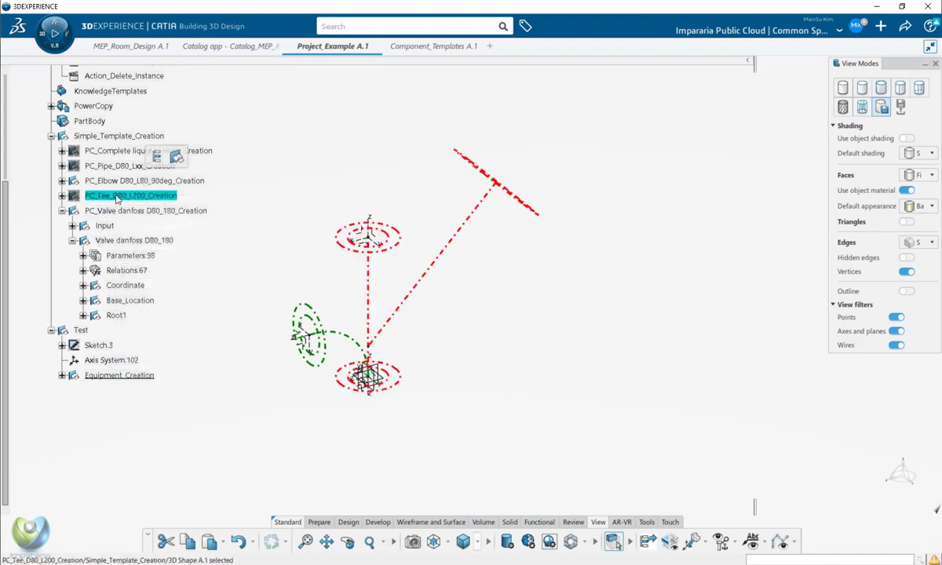
click(62, 196)
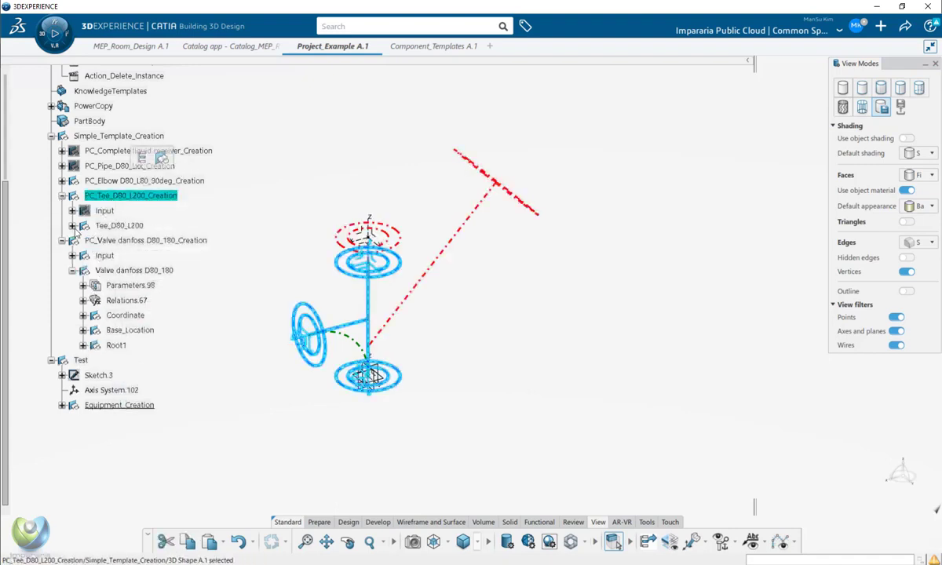
click(73, 226)
click(83, 286)
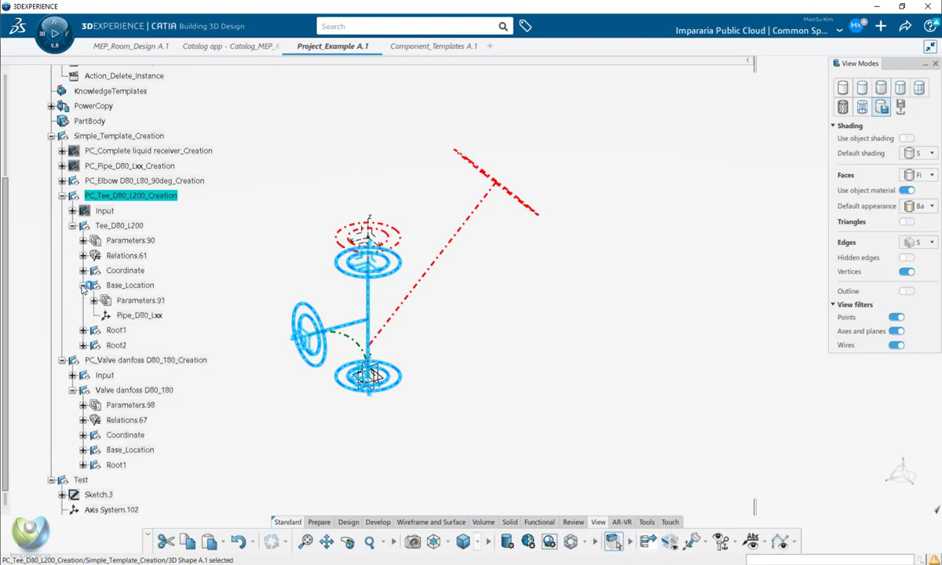
click(83, 286)
click(84, 270)
click(83, 270)
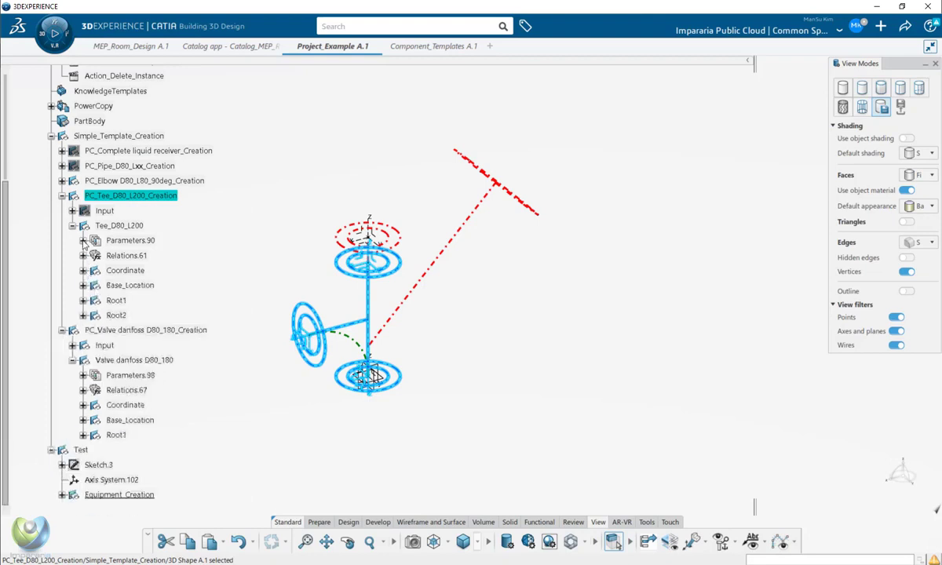
- Expand the tee's Parameters.90, inspect Rotate_Angle, and highlight the PC_Tee_D80_L200_Creation geometry in the model
click(84, 241)
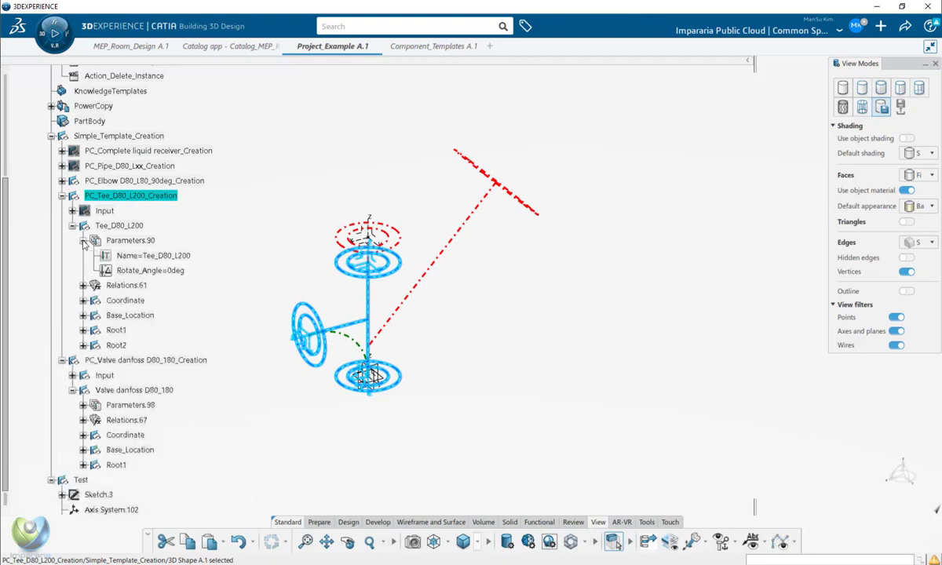
click(173, 272)
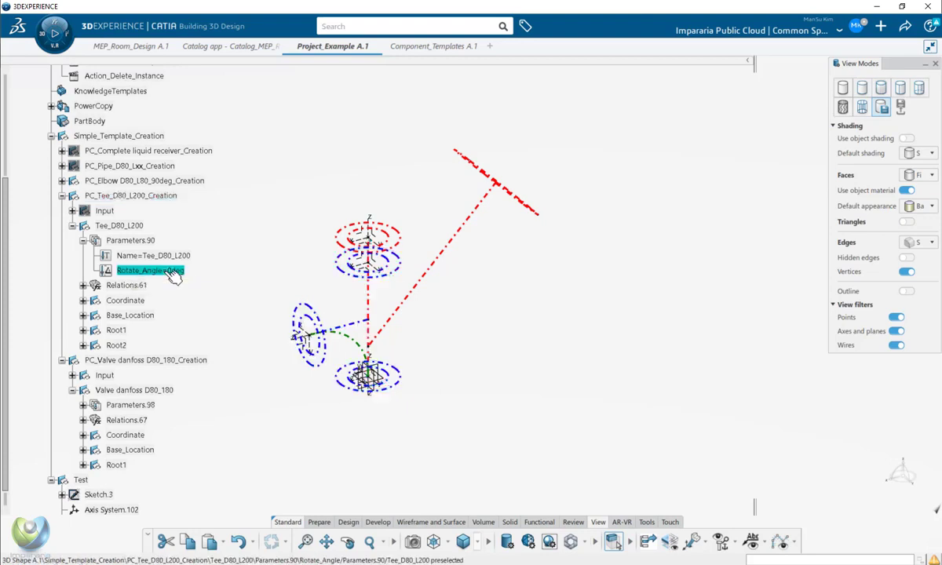
click(102, 197)
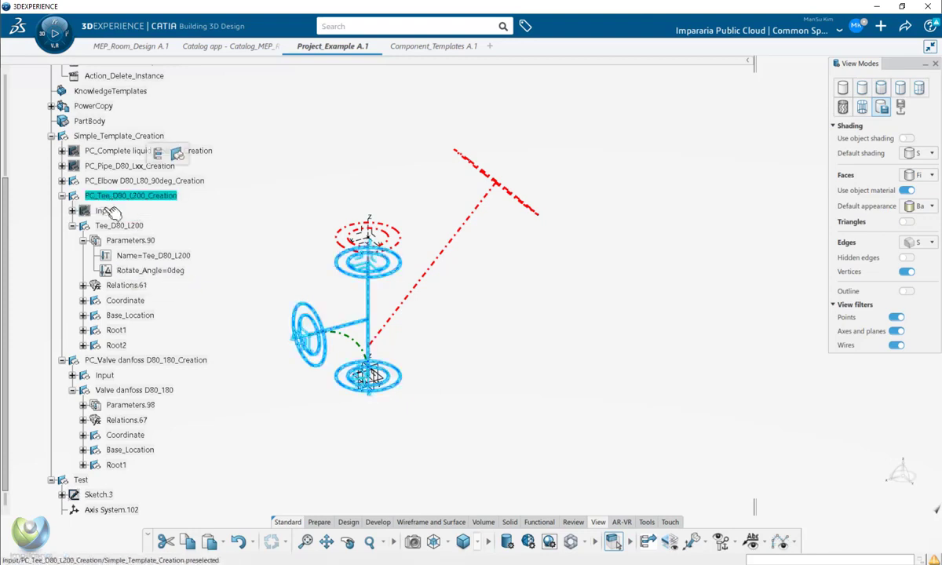
- Collapse PC_Tee_D80_L200_Creation, make PC_Pipe_D80_Lxx_Creation visible, and expand that pipe set
click(62, 196)
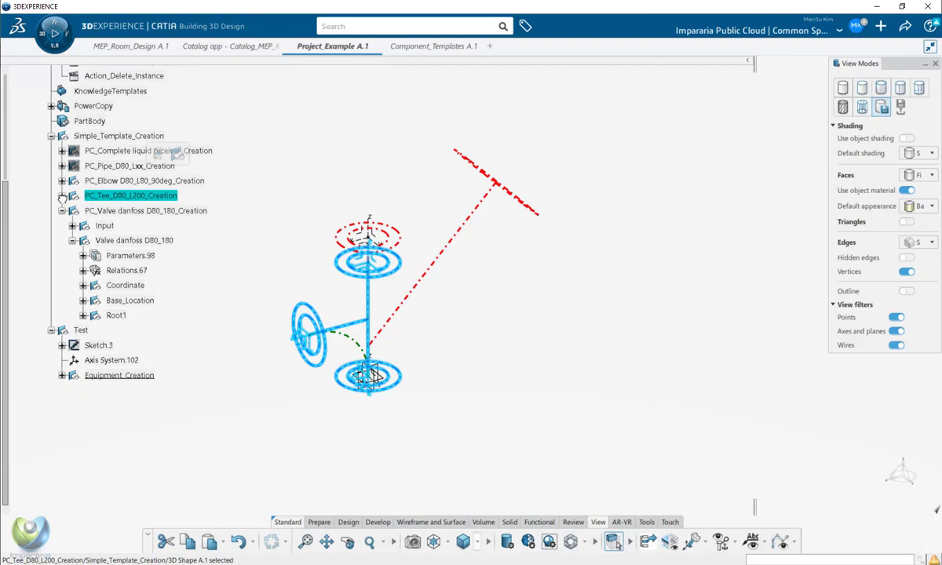
click(114, 180)
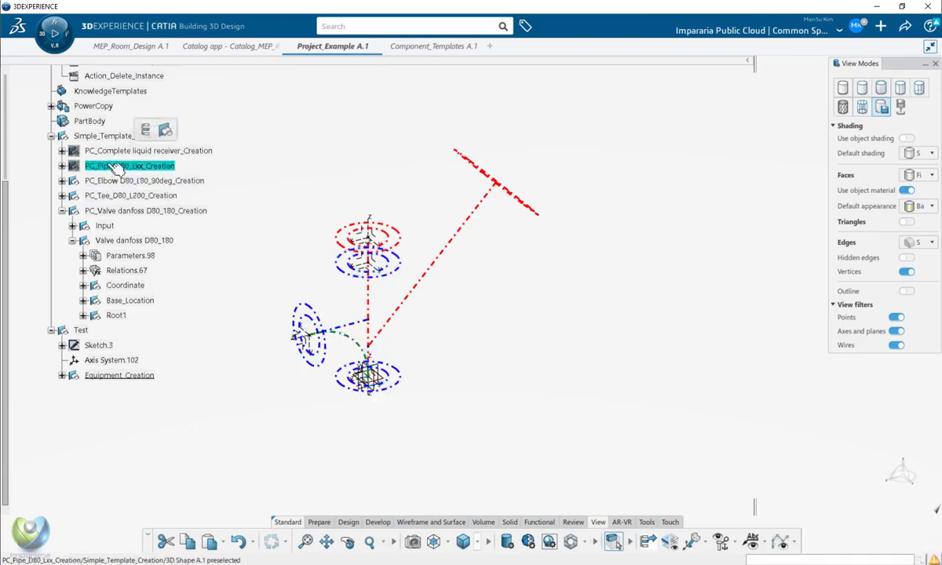
click(118, 167)
click(62, 166)
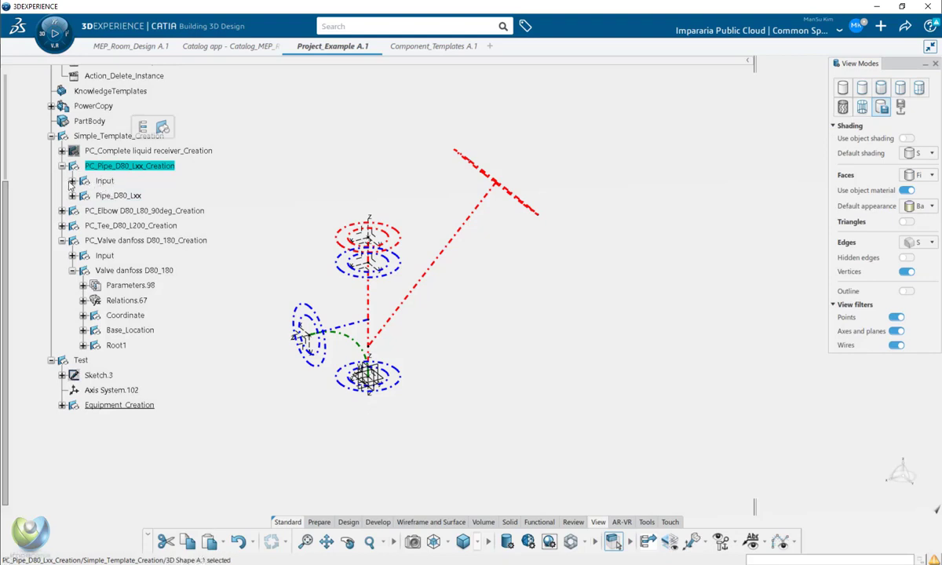
- Hide the elbow, tee and valve creation sets so only the pipe template's geometry remains displayed
click(110, 210)
shift+click(115, 240)
right_click(115, 241)
key(h)
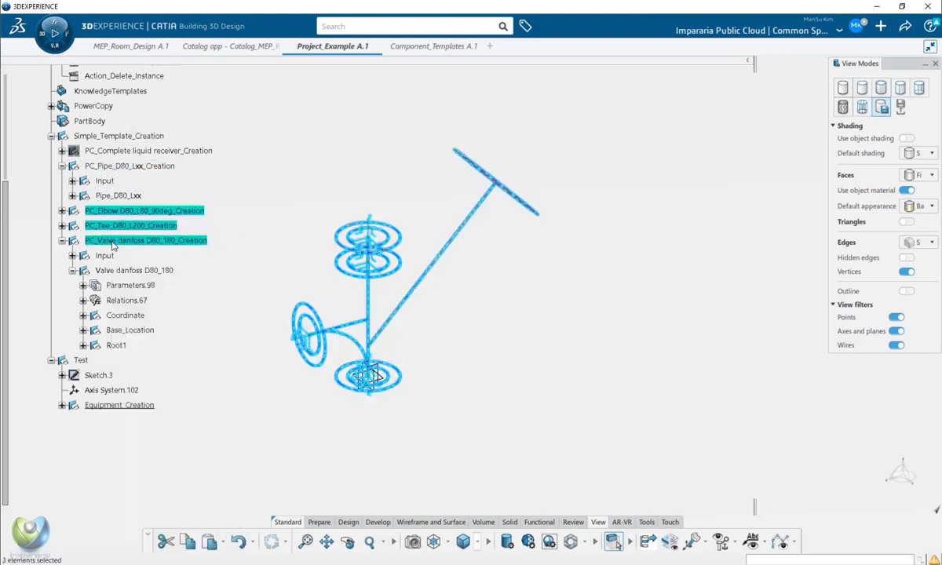
- Expand Pipe_D80_Lxx and its Base_Location to examine the ET_Name, Adaptive and oLength parameters in Parameters.28
click(116, 196)
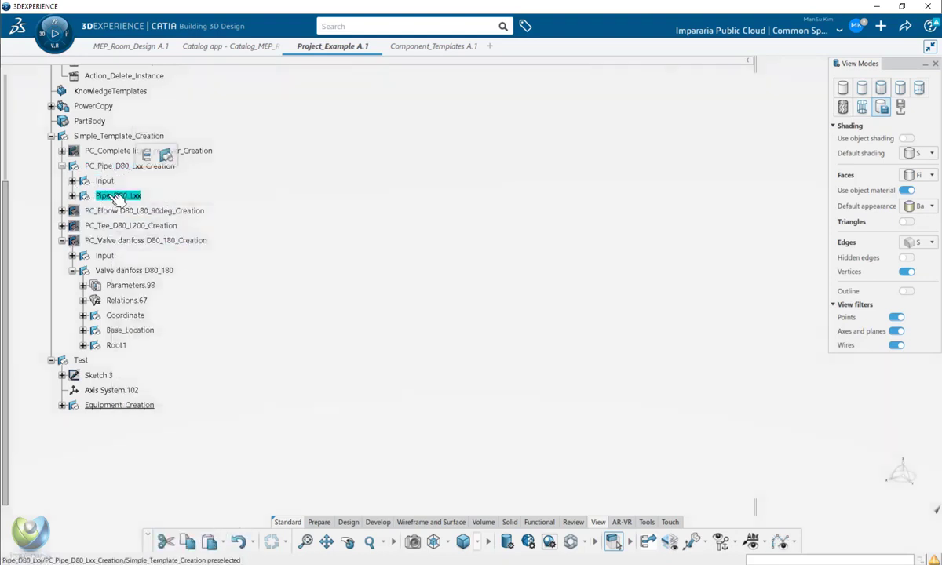
middle_drag(484, 269, 418, 302)
click(305, 288)
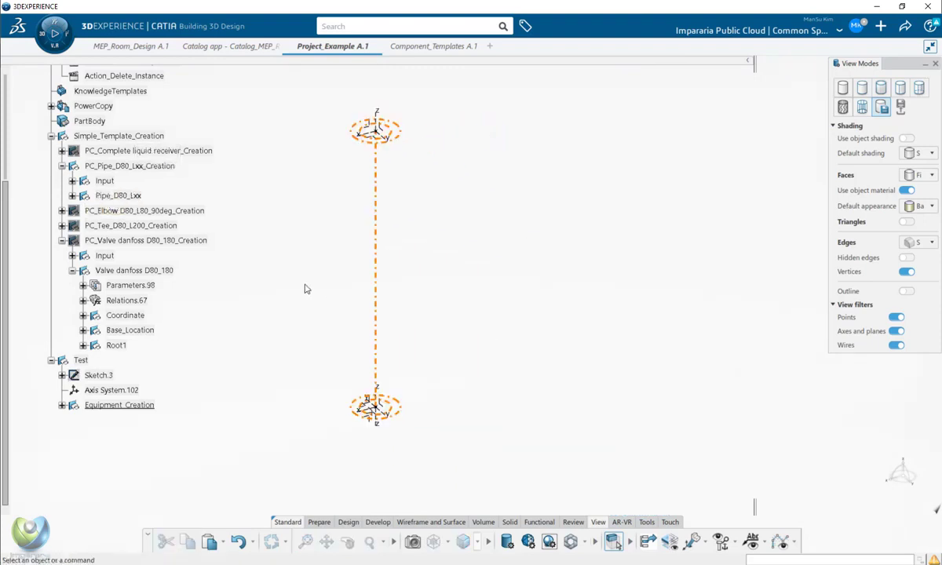
click(73, 195)
click(73, 196)
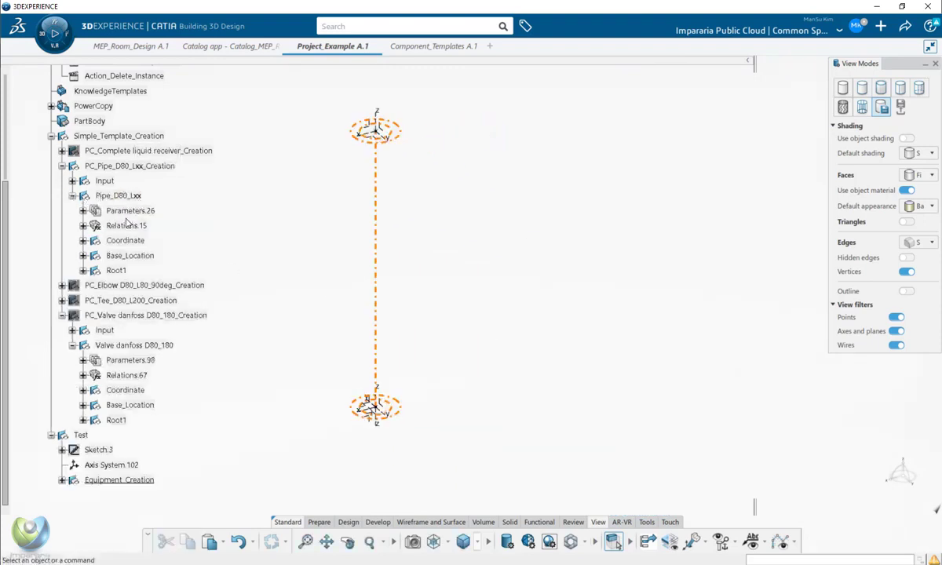
scroll(120, 222, down, 2)
click(83, 206)
click(130, 206)
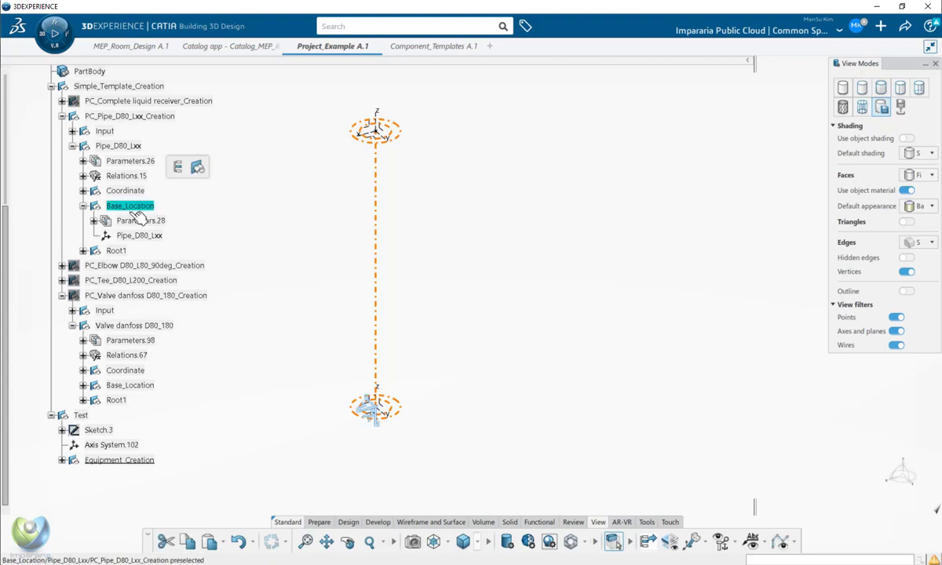
click(93, 221)
click(211, 242)
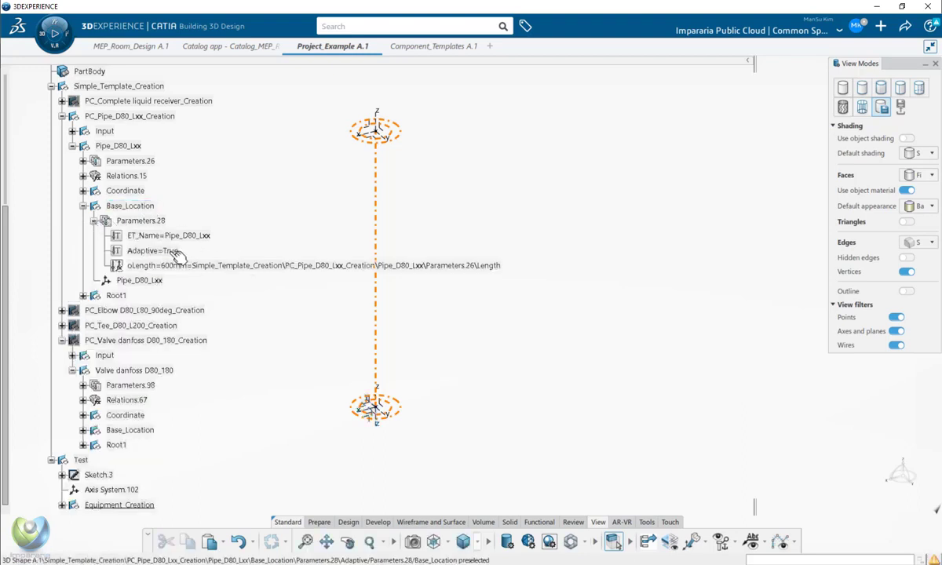
click(173, 269)
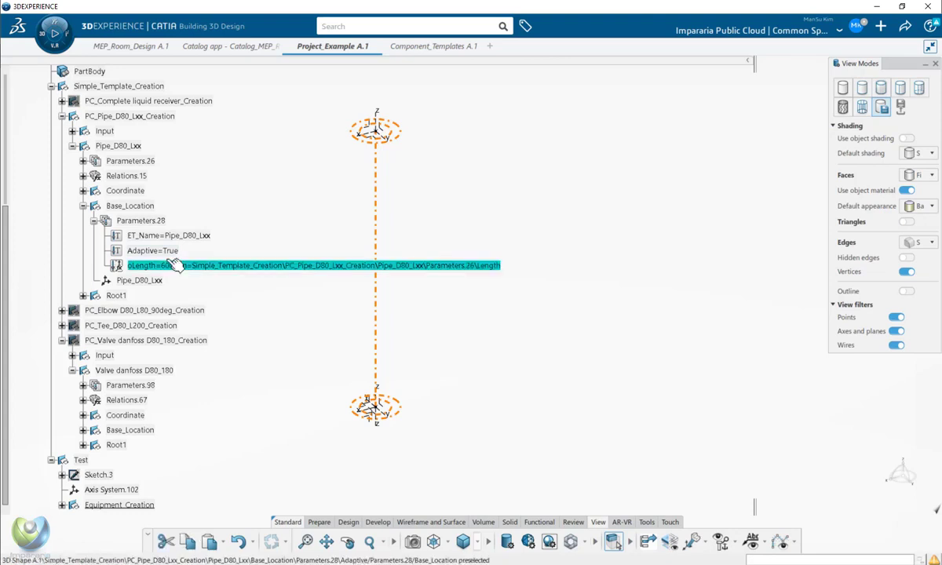
- Compare the Length parameter in Parameters.26 with the pipe's Base_Location parameters and axis system, and collapse Base_Location
click(83, 206)
click(83, 161)
click(172, 192)
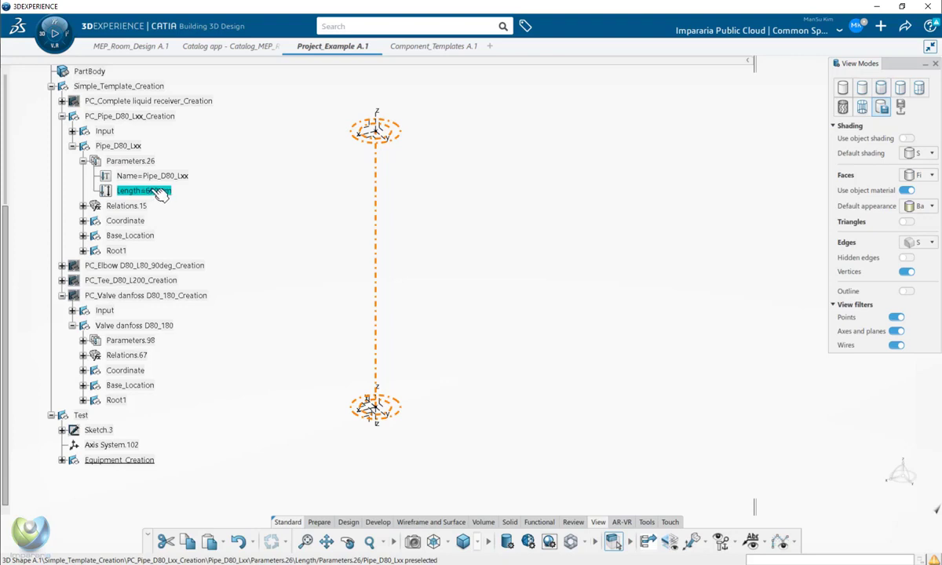
click(126, 236)
click(83, 235)
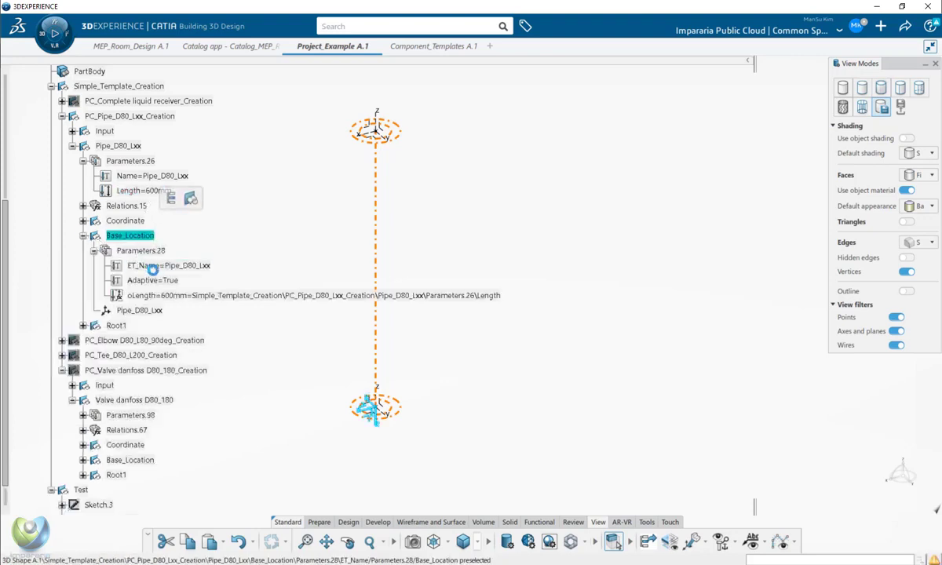
scroll(153, 269, down, 3)
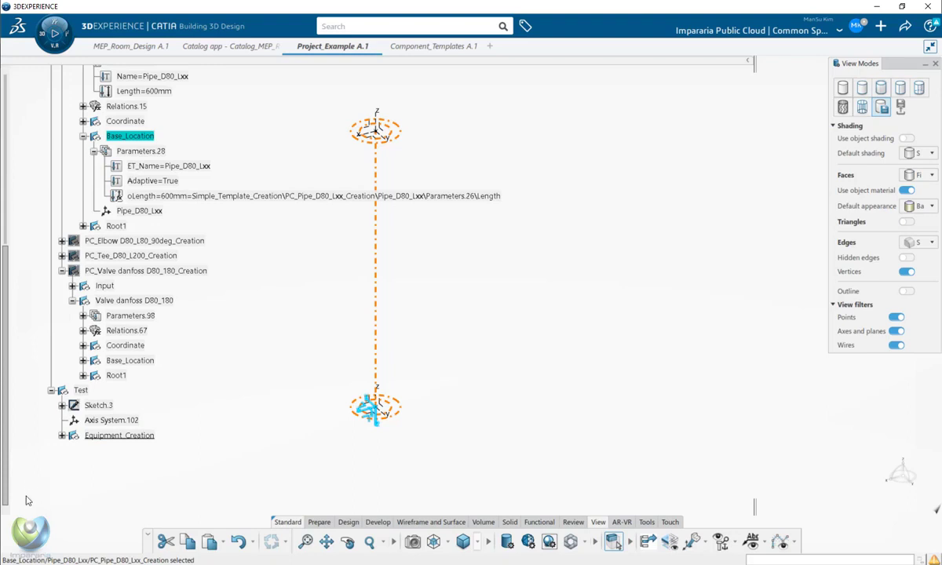
scroll(157, 314, up, 3)
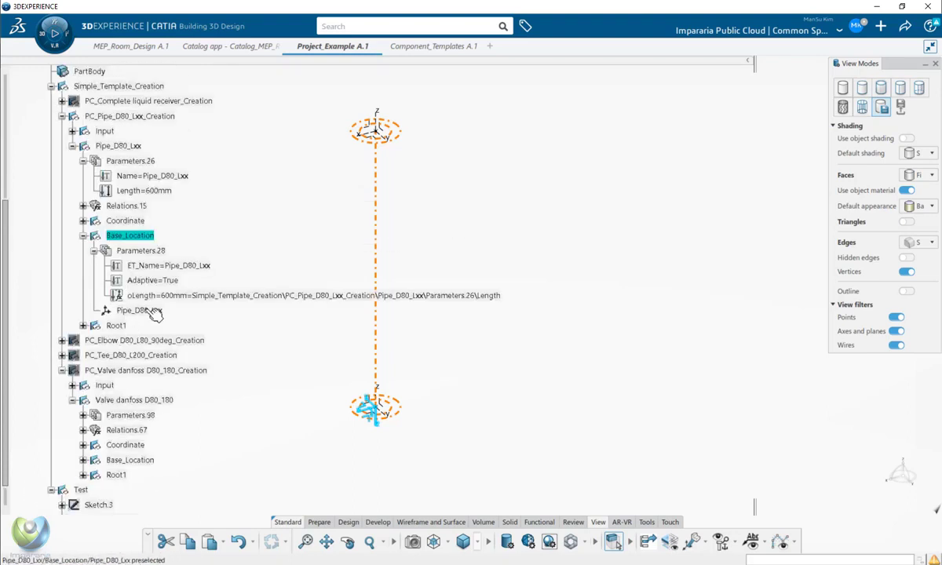
click(149, 311)
click(83, 236)
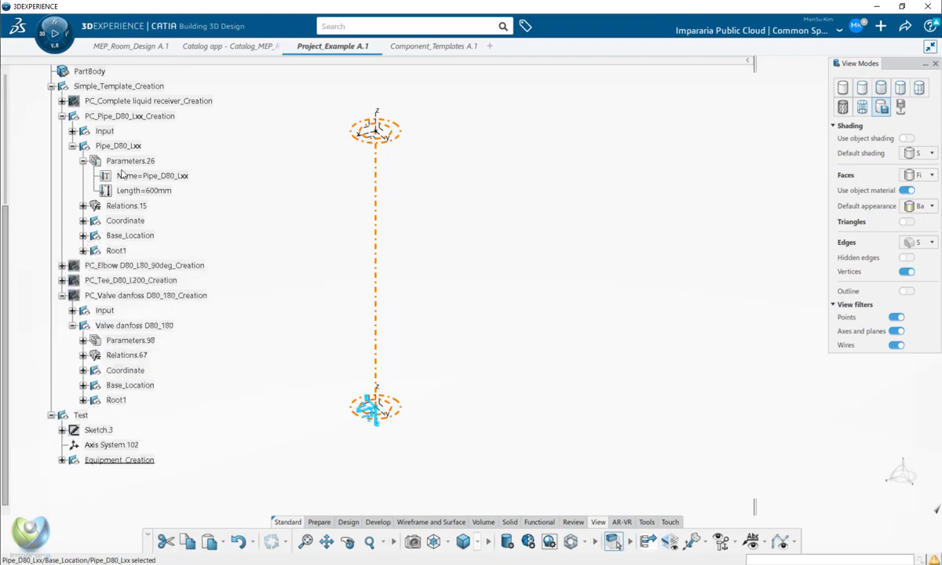
- Collapse Pipe_D80_Lxx, then hide and collapse the PC_Pipe_D80_Lxx_Creation set
click(73, 146)
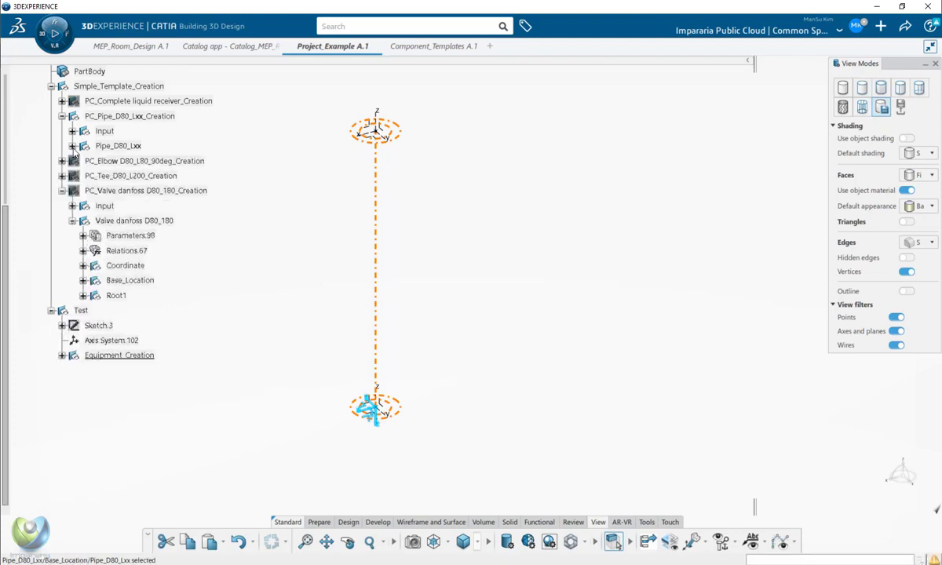
click(128, 118)
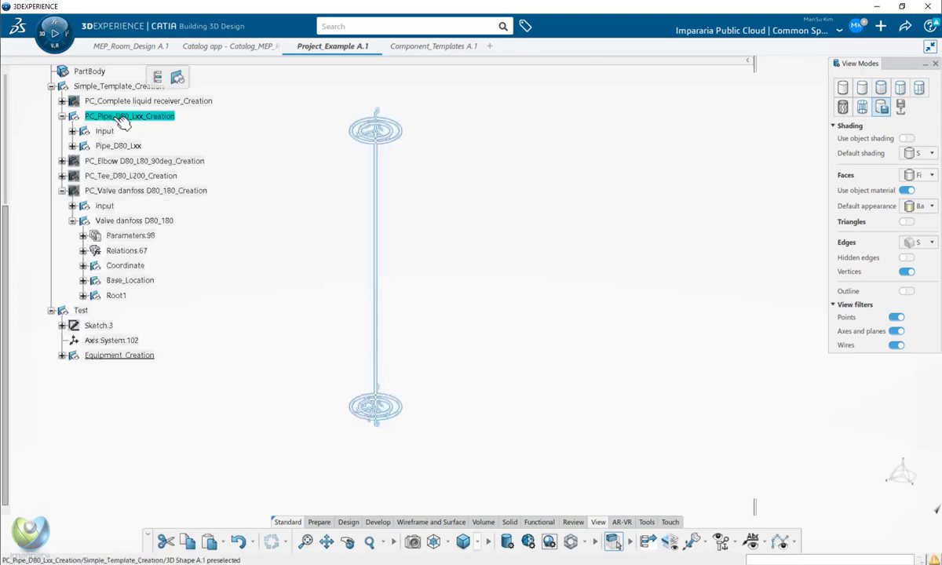
right_click(120, 118)
click(132, 157)
click(62, 116)
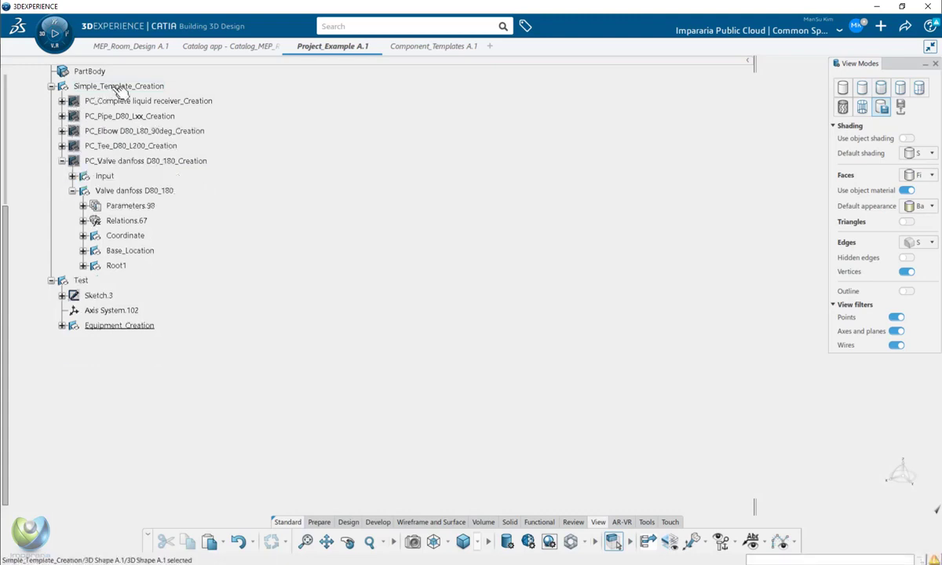
- Hide the whole Simple_Template_Creation set and collapse it in the tree
click(119, 87)
right_click(102, 86)
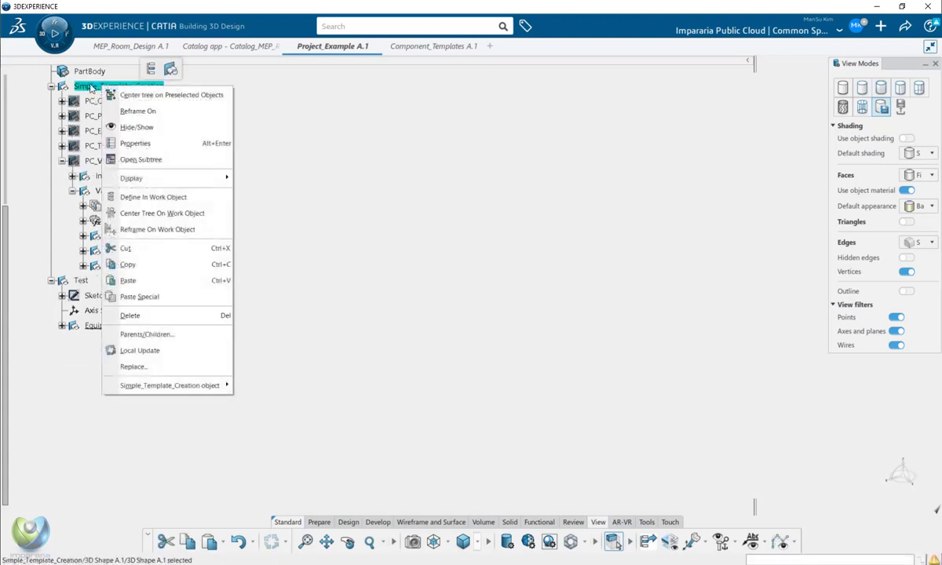
click(84, 84)
right_click(106, 83)
click(130, 124)
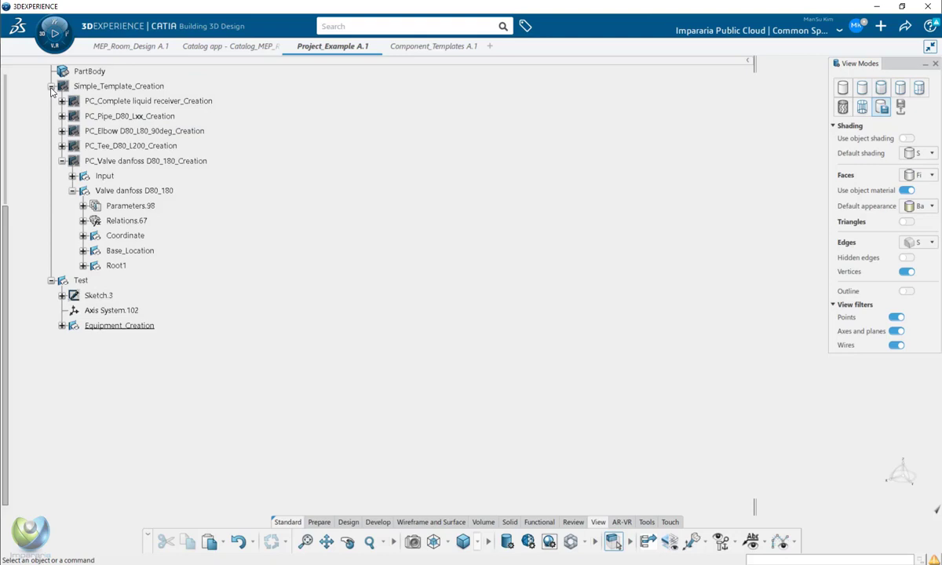
click(51, 88)
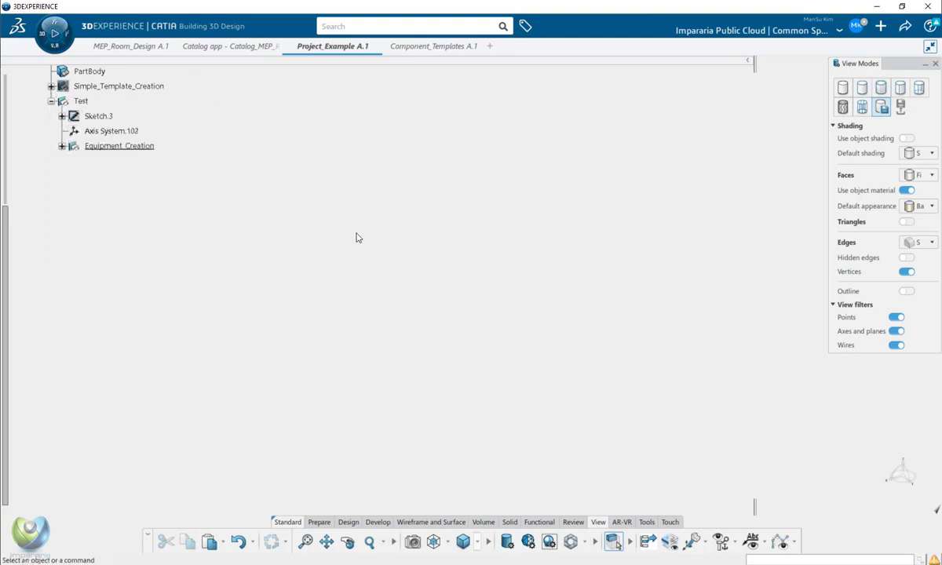
- Inspect the location of Axis System.102 under the Test set in the model
click(118, 132)
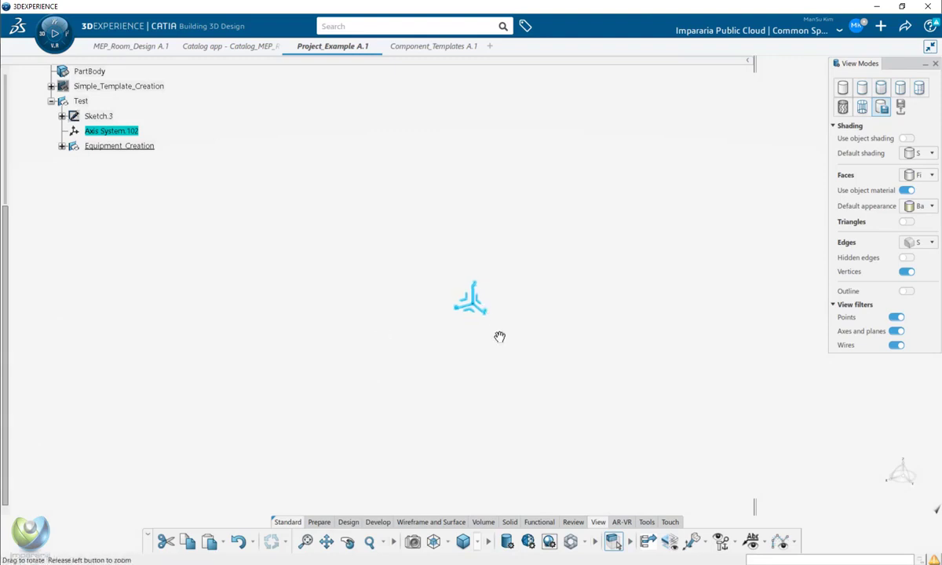
click(507, 353)
click(111, 131)
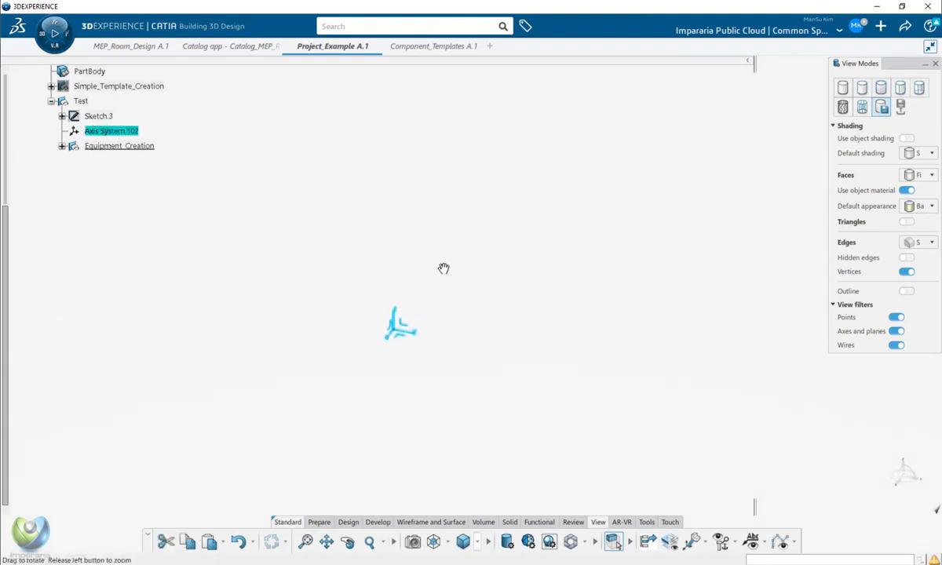
- Expand Equipment_Creation under Test and set its Next_Component_Name parameter to XXX
click(126, 149)
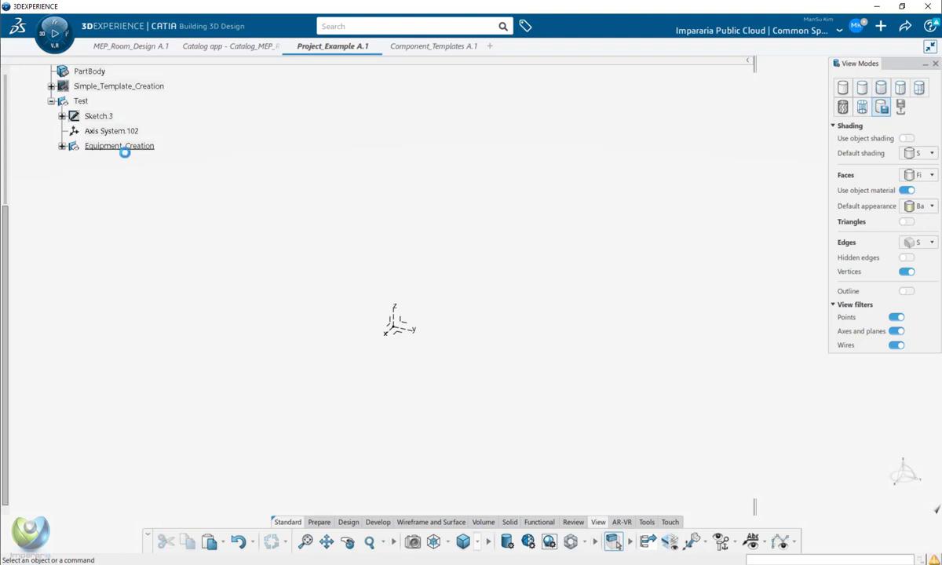
click(62, 146)
double_click(235, 193)
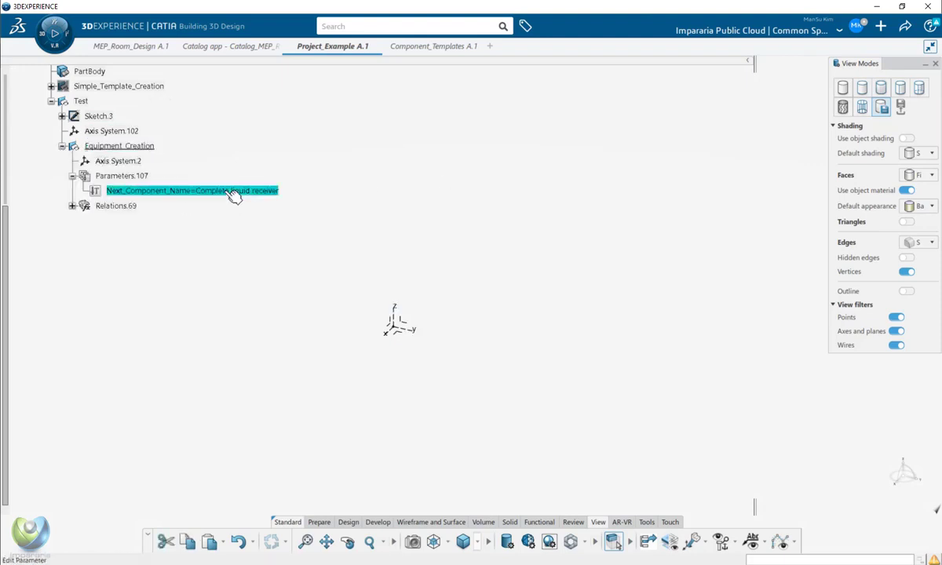
text(XXX)
click(289, 262)
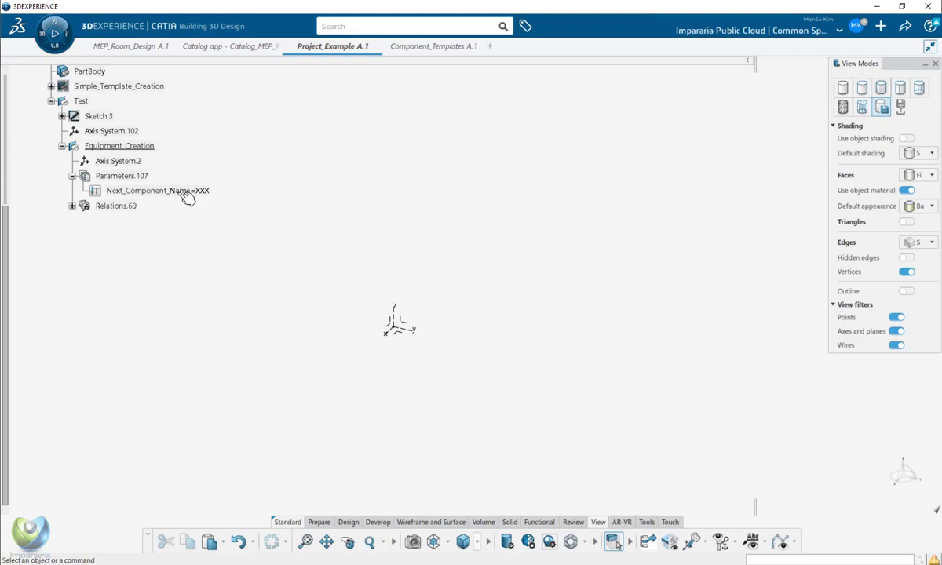
click(194, 191)
middle_drag(410, 274, 394, 273)
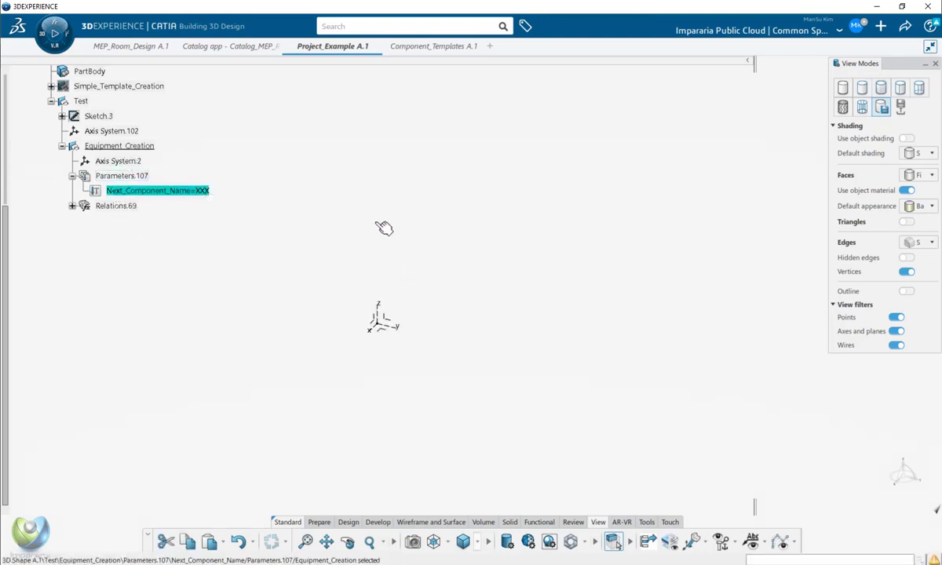
- In Component_Templates A.1, collapse Valve danfoss D80_180 and copy the Complete liquid receiver's title from its properties
click(418, 47)
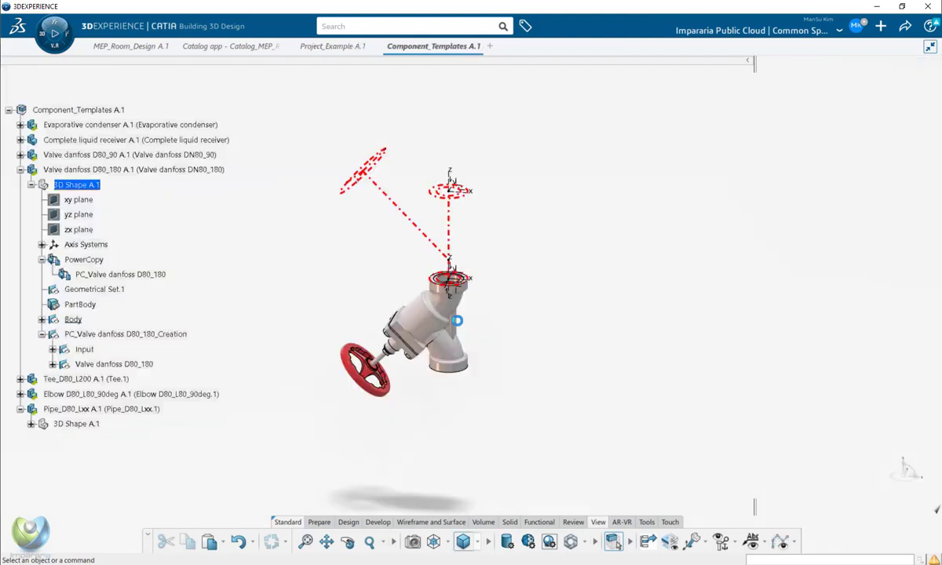
click(20, 169)
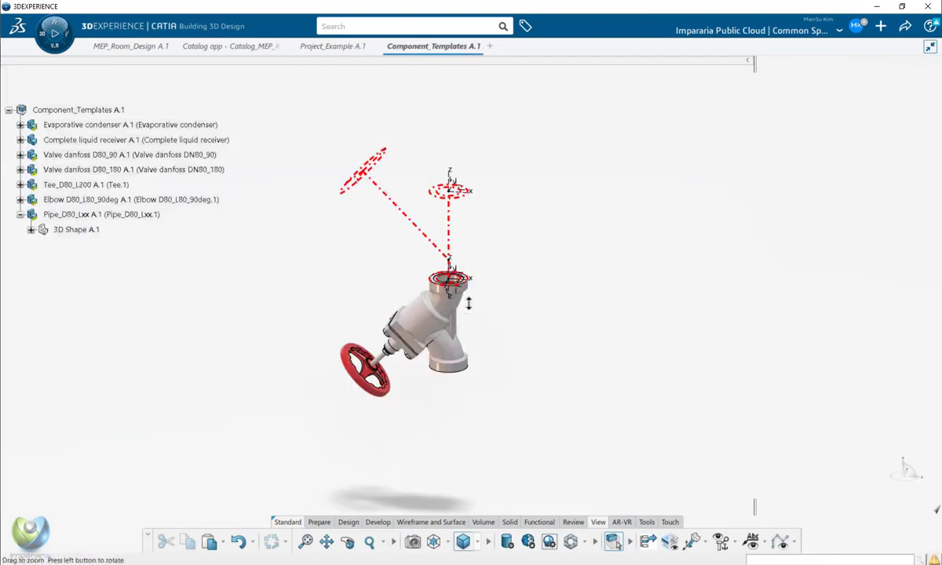
click(385, 268)
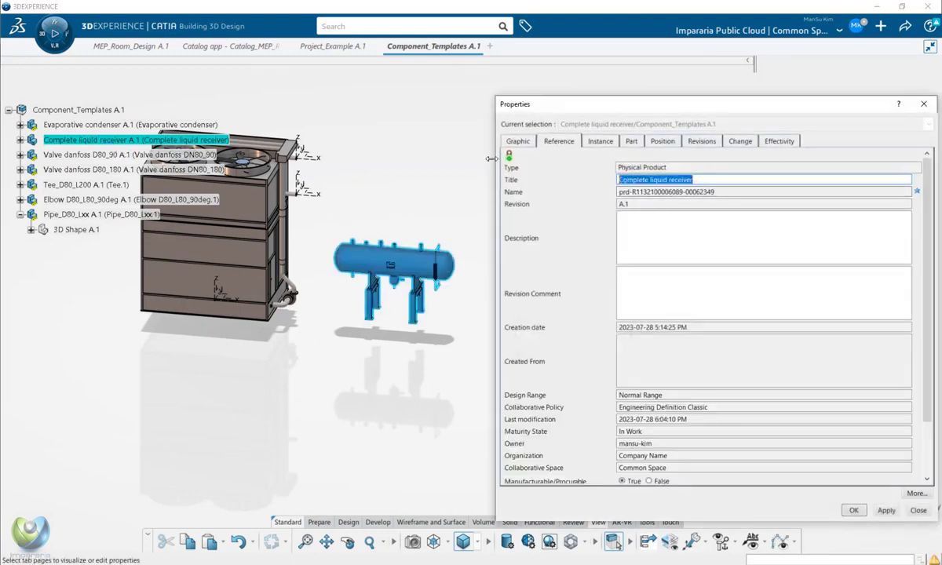
key(Escape)
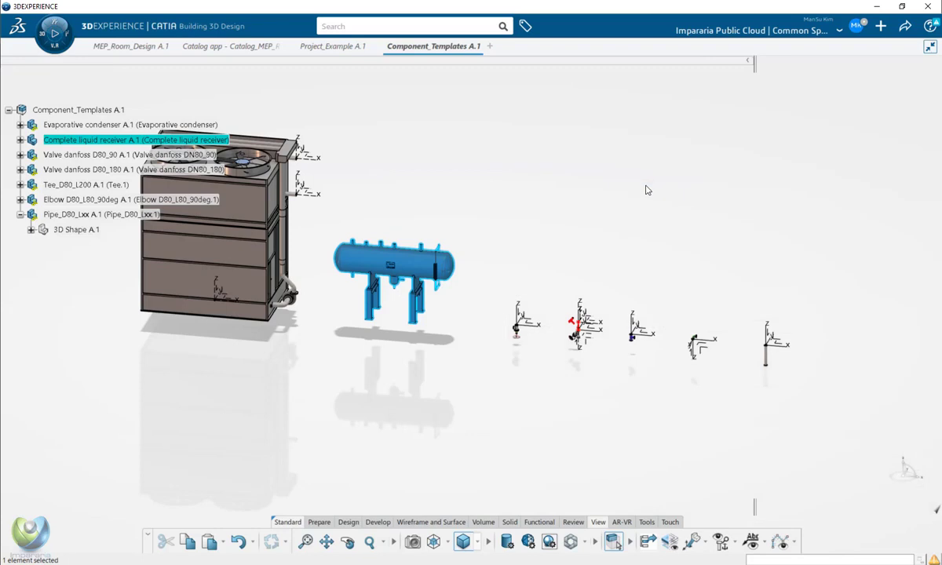
key(Escape)
- Back in Project_Example A.1, set Next_Component_Name to Complete liquid receiver to generate the receiver, and view its geometry
click(331, 47)
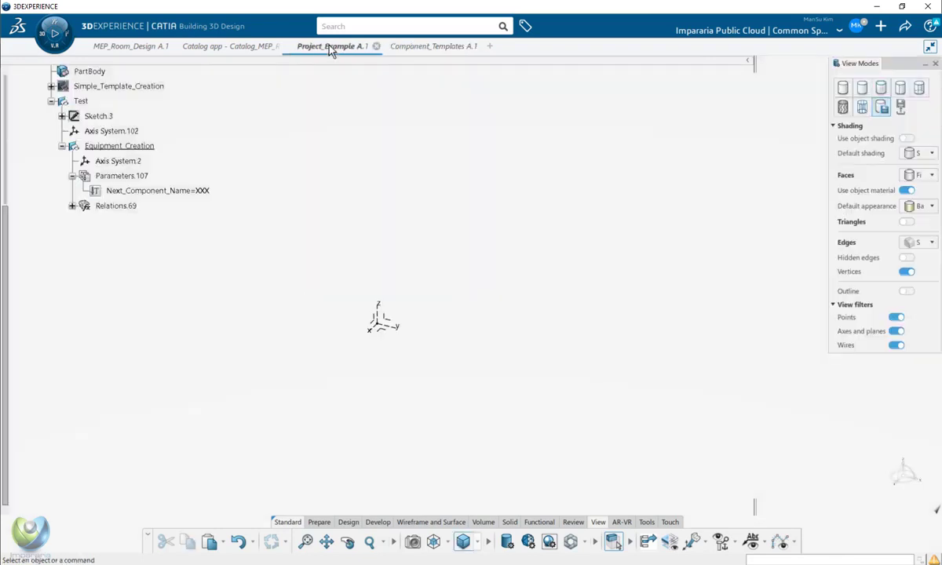
double_click(205, 193)
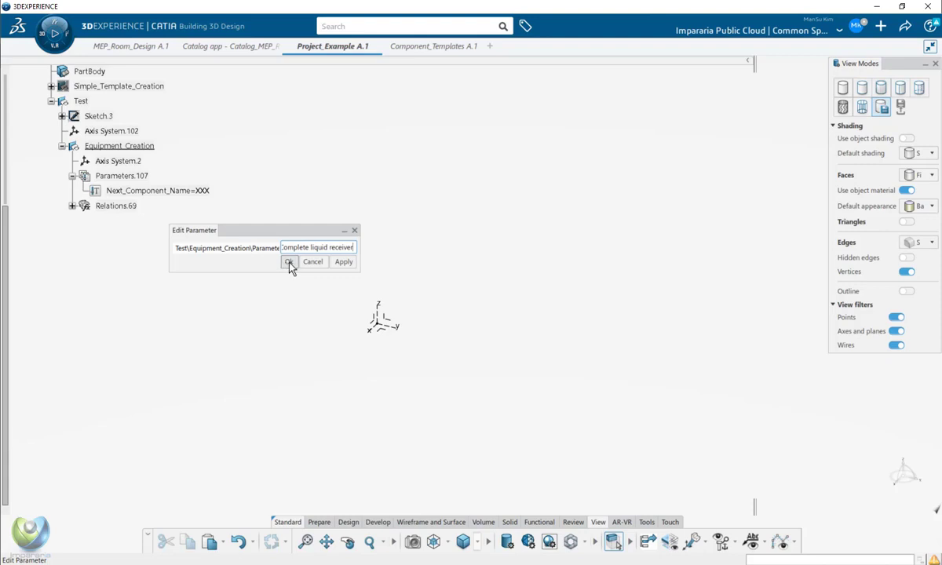
click(289, 263)
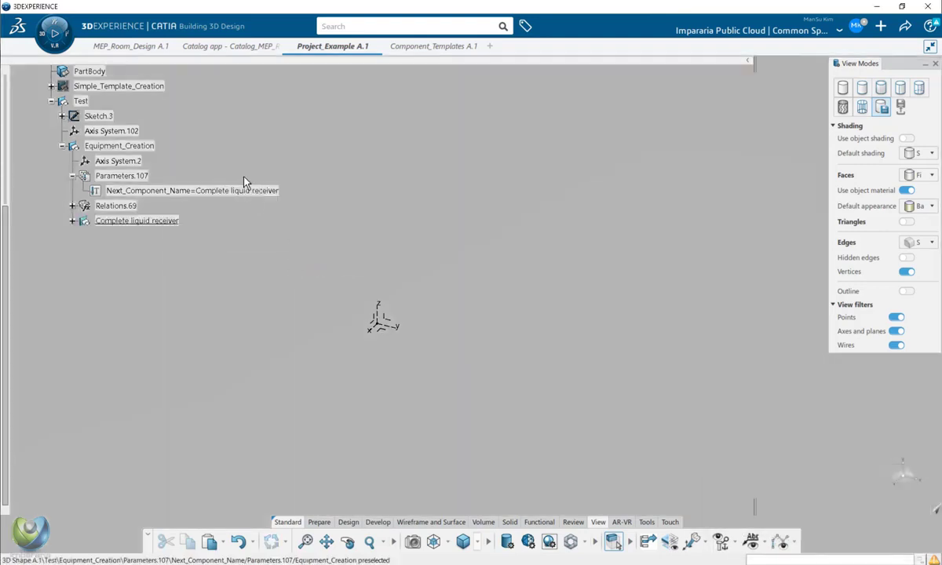
middle_drag(440, 132, 428, 314)
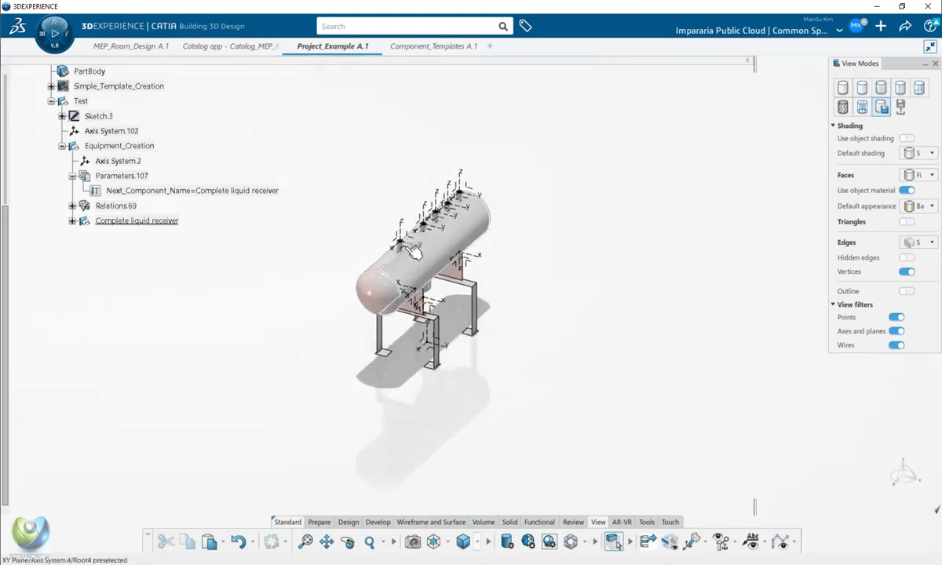
- Expand the Complete liquid receiver and highlight Root1 through Root8 to examine their connection points on the vessel
click(135, 222)
middle_drag(509, 379, 330, 299)
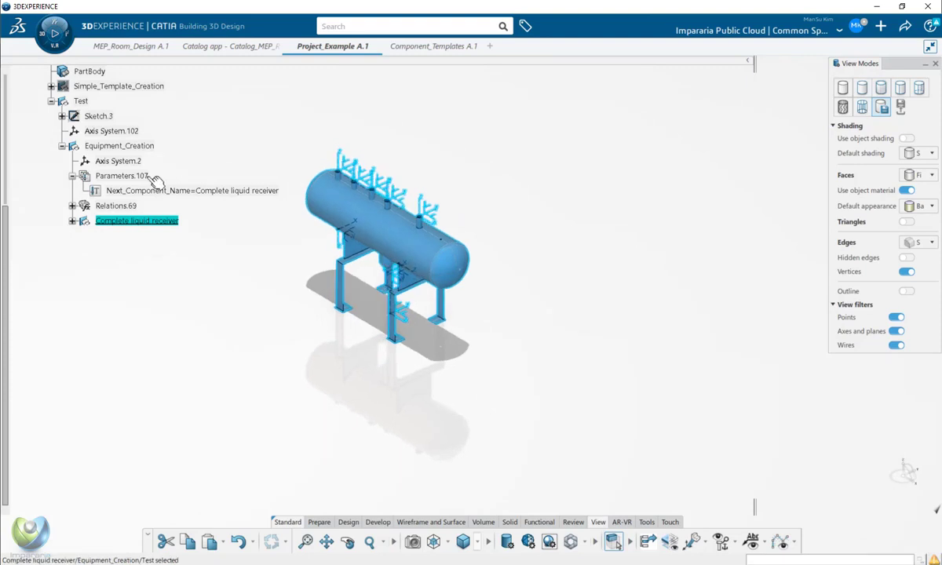
click(72, 220)
middle_drag(439, 346, 468, 306)
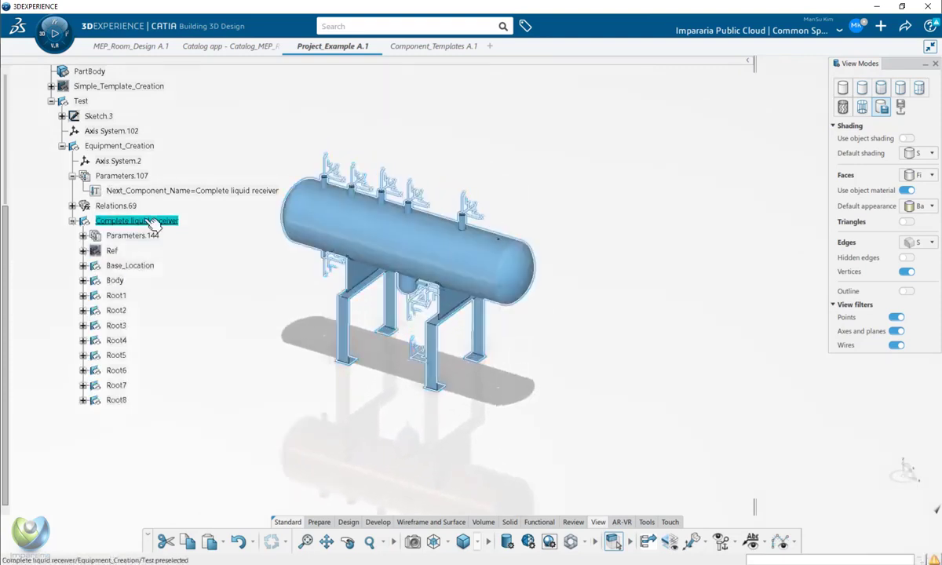
middle_drag(397, 367, 397, 334)
click(220, 315)
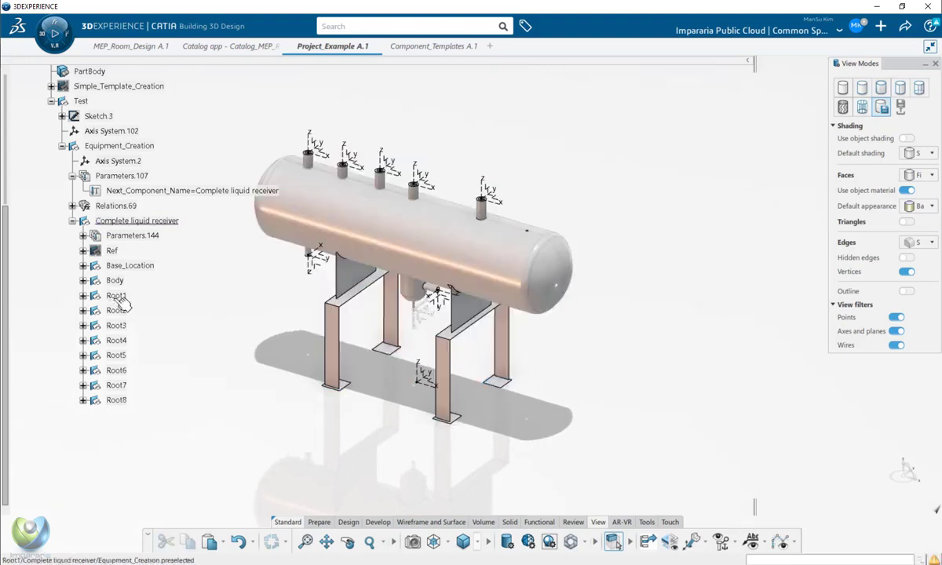
click(118, 297)
shift+click(125, 401)
middle_drag(509, 357, 528, 381)
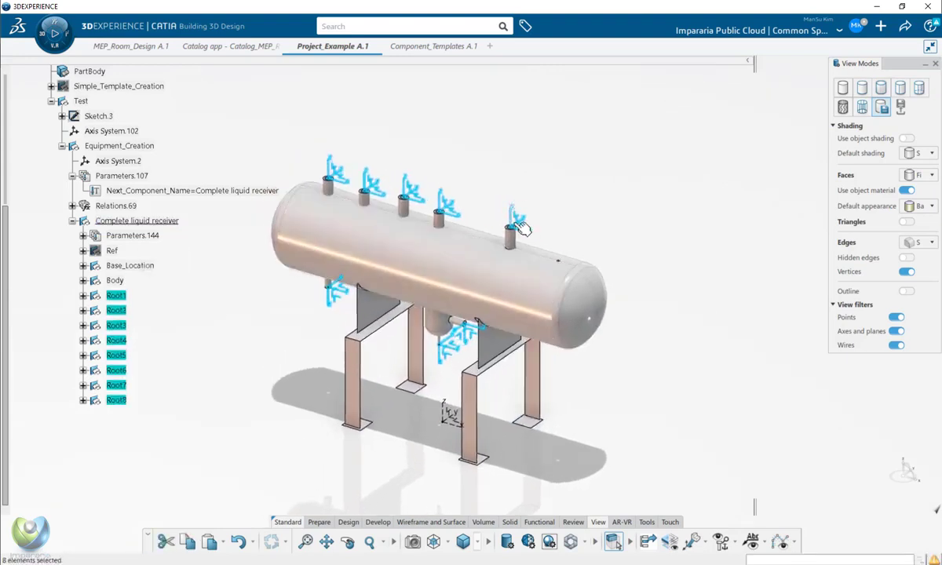
click(333, 139)
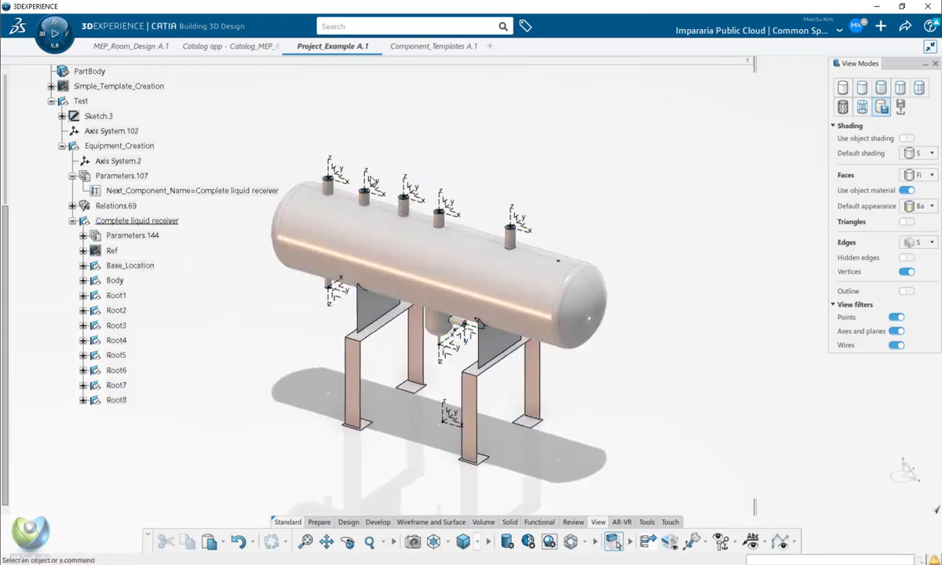
middle_drag(543, 355, 507, 356)
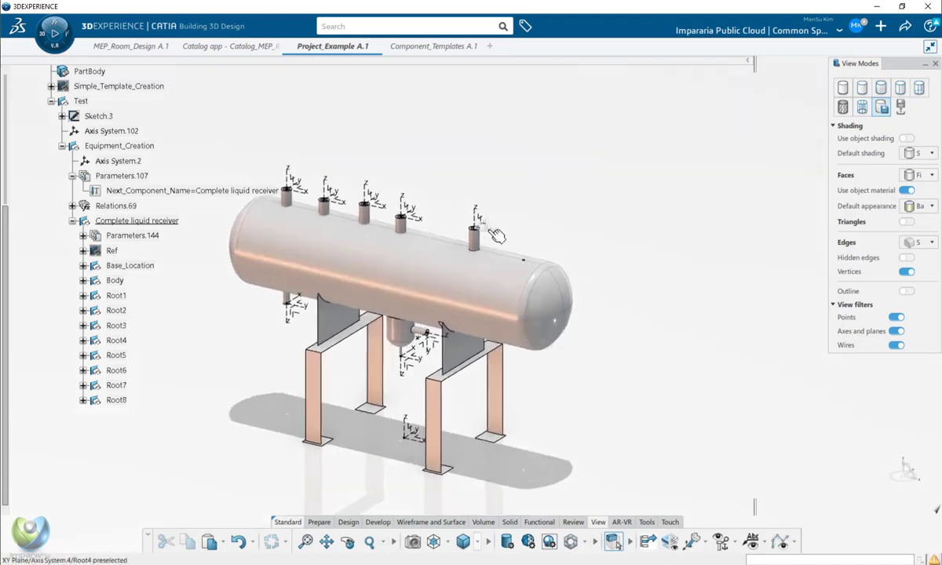
- Locate Root4 from its axis system on the receiver and compare its parameters and relations with those of Equipment_Creation
click(490, 230)
click(493, 230)
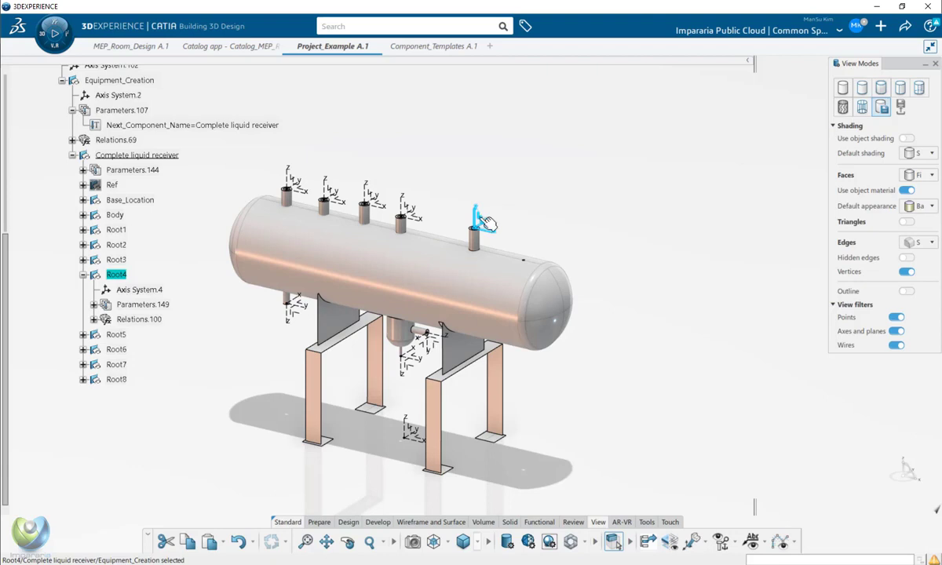
middle_drag(570, 217, 546, 237)
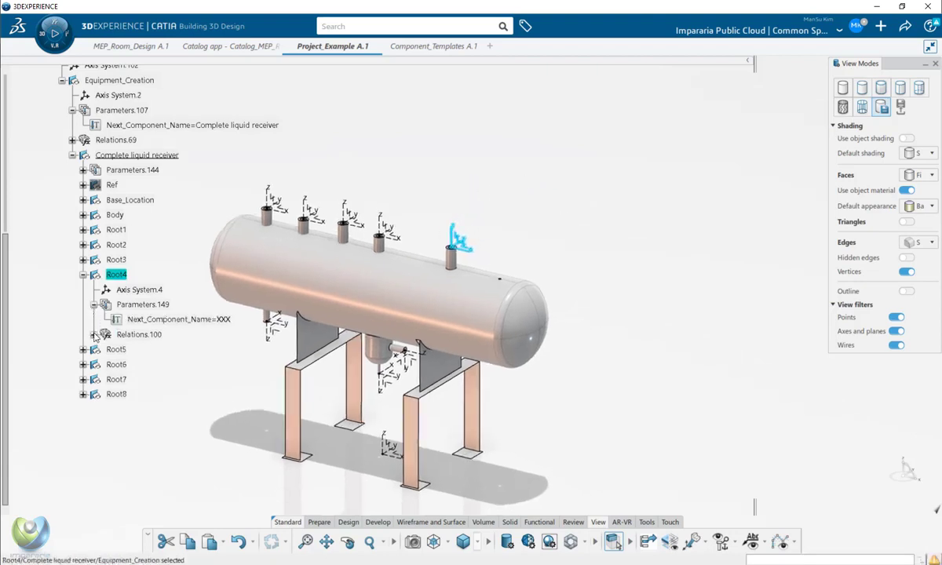
click(94, 335)
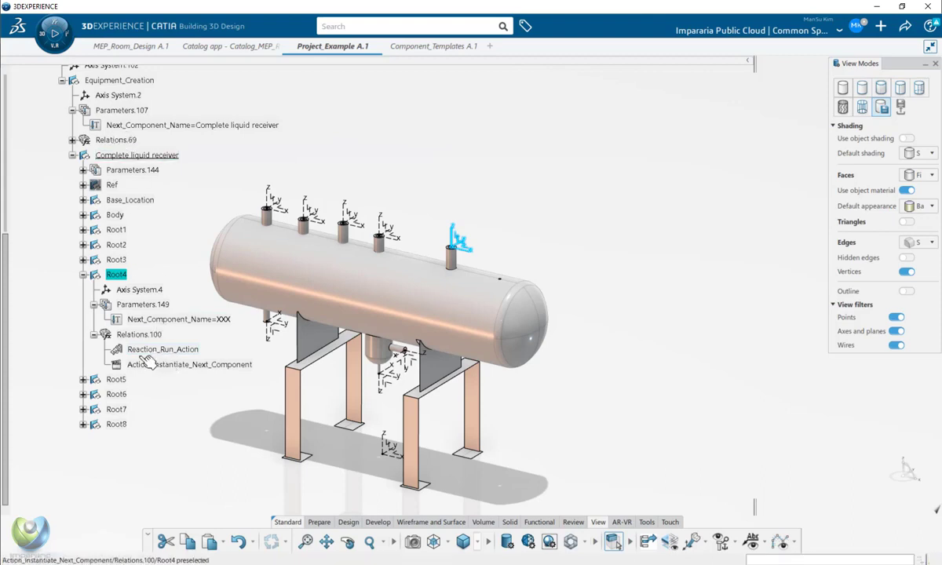
click(116, 140)
click(116, 111)
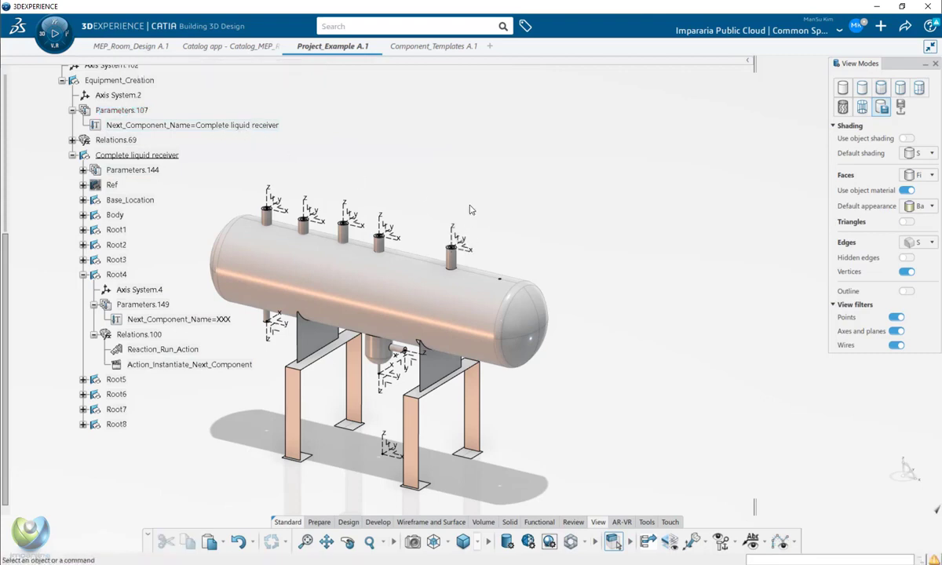
- In Component_Templates A.1, copy the title of the Elbow D80_L80_90deg component from its properties
click(430, 46)
middle_drag(506, 225, 322, 276)
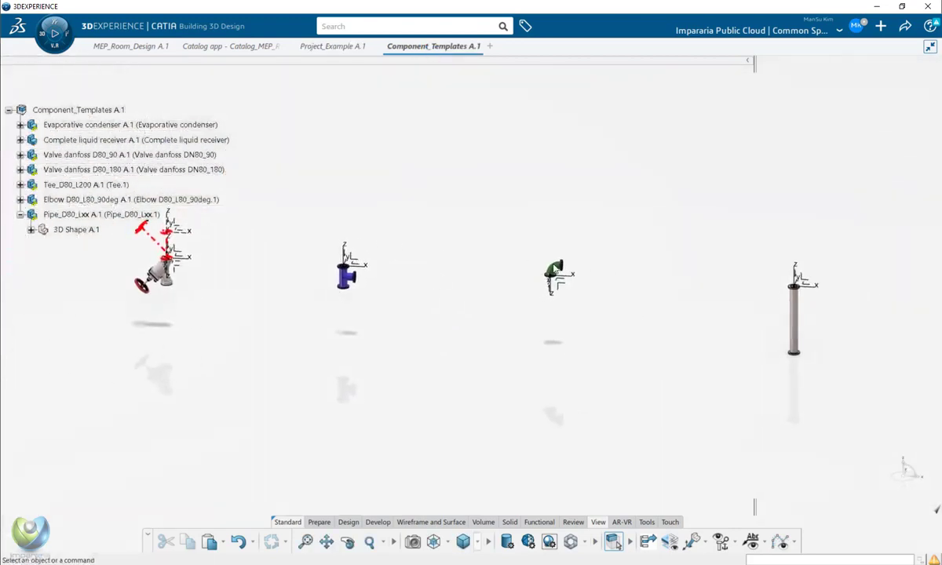
right_click(560, 269)
click(175, 202)
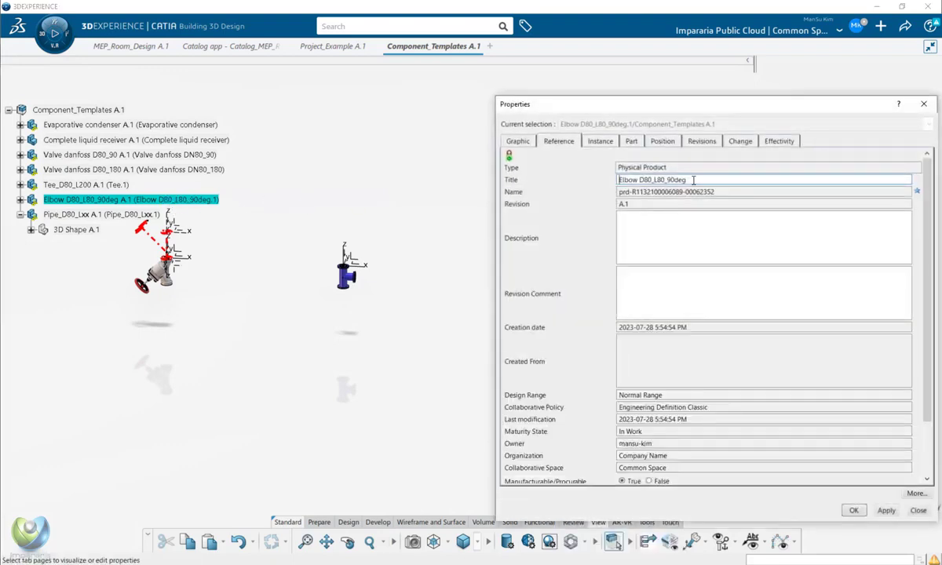
key(Escape)
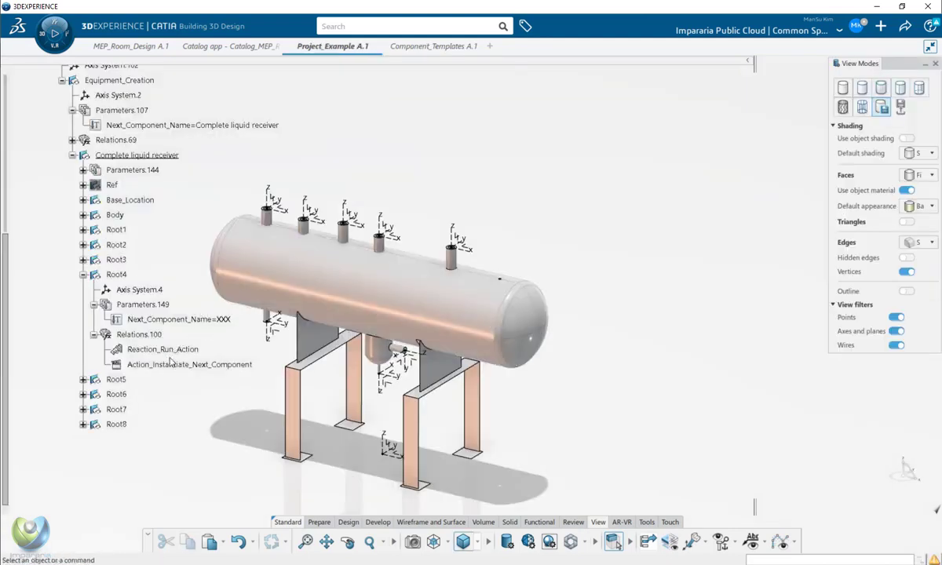
- In Project_Example A.1, set Root4's Next_Component_Name to Elbow D80_L80_90deg and view the elbow generated on the nozzle
double_click(225, 321)
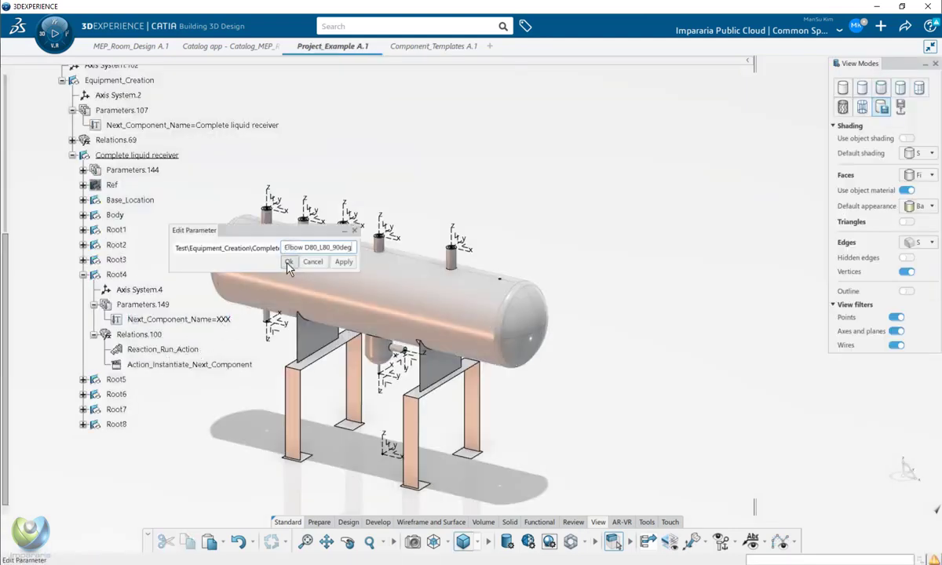
click(289, 262)
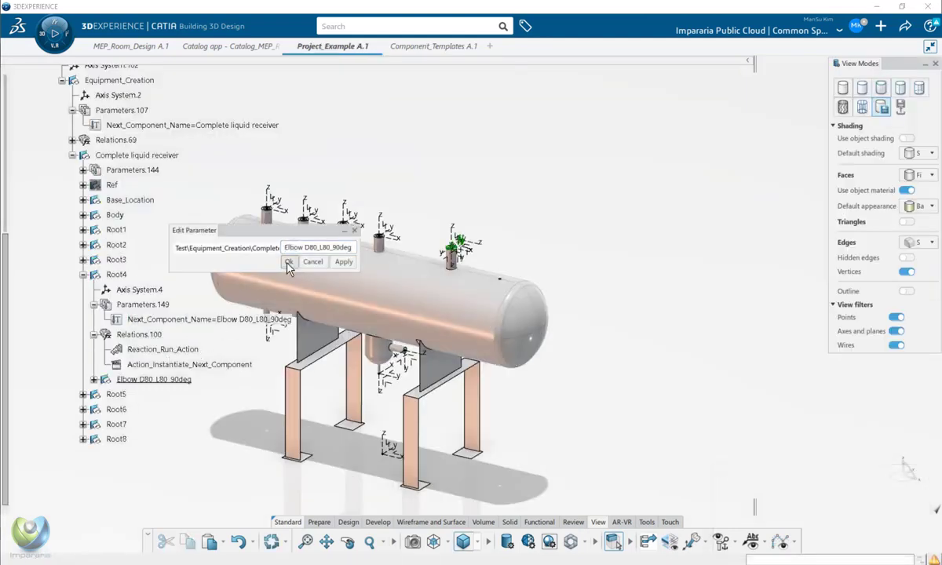
click(159, 381)
middle_drag(618, 358, 440, 346)
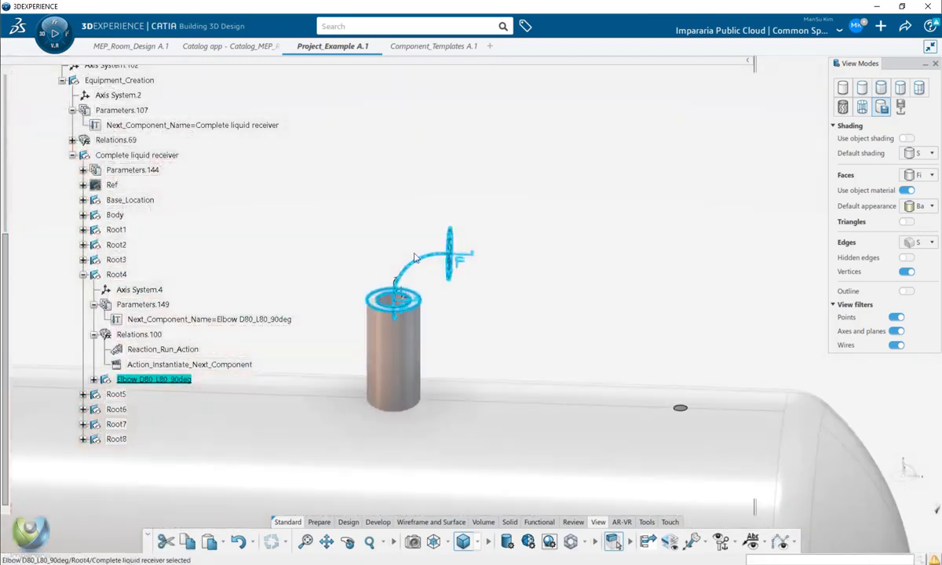
- Set the new elbow's Rotate_Angle parameter to 90 degrees, check its orientation, and collapse its parameters
click(94, 380)
click(105, 396)
scroll(236, 367, down, 1)
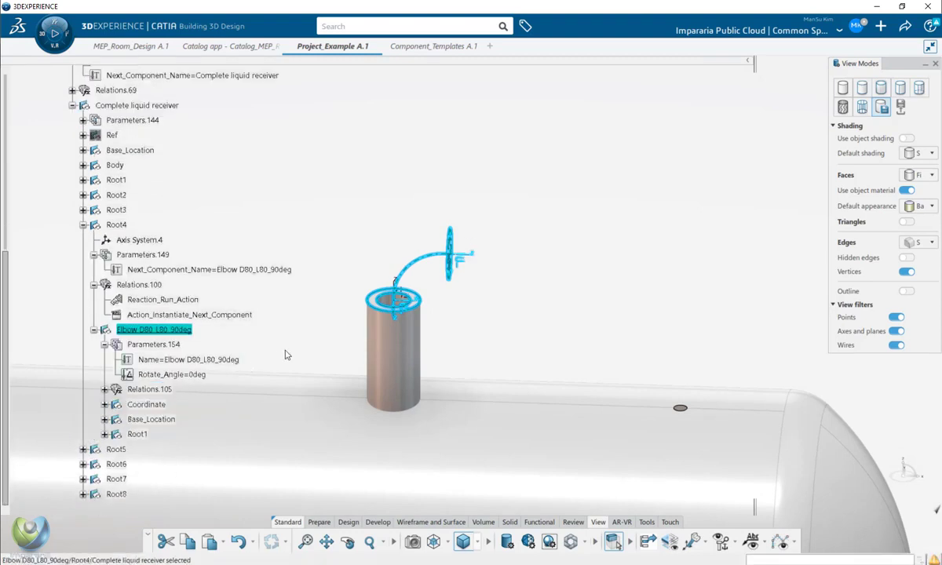
click(286, 354)
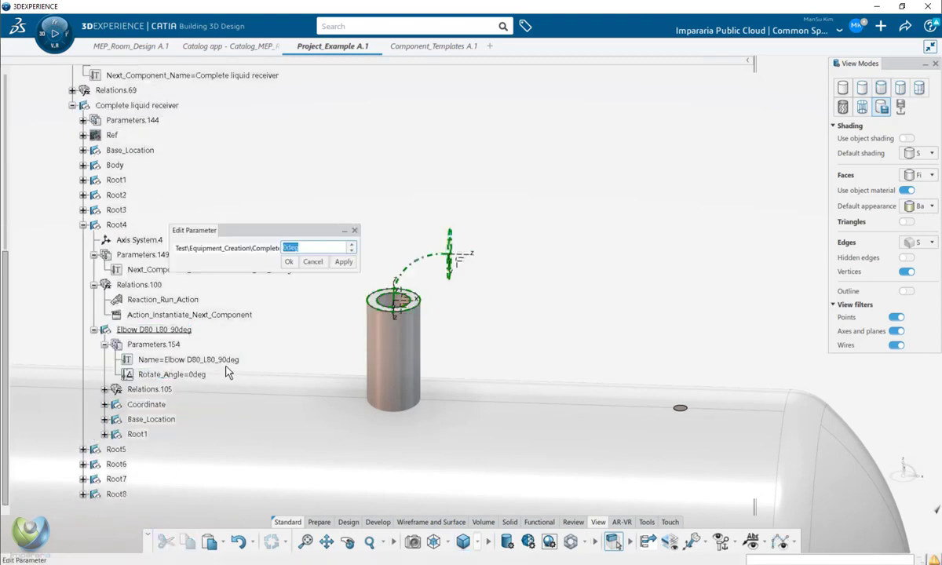
text(90)
key(Return)
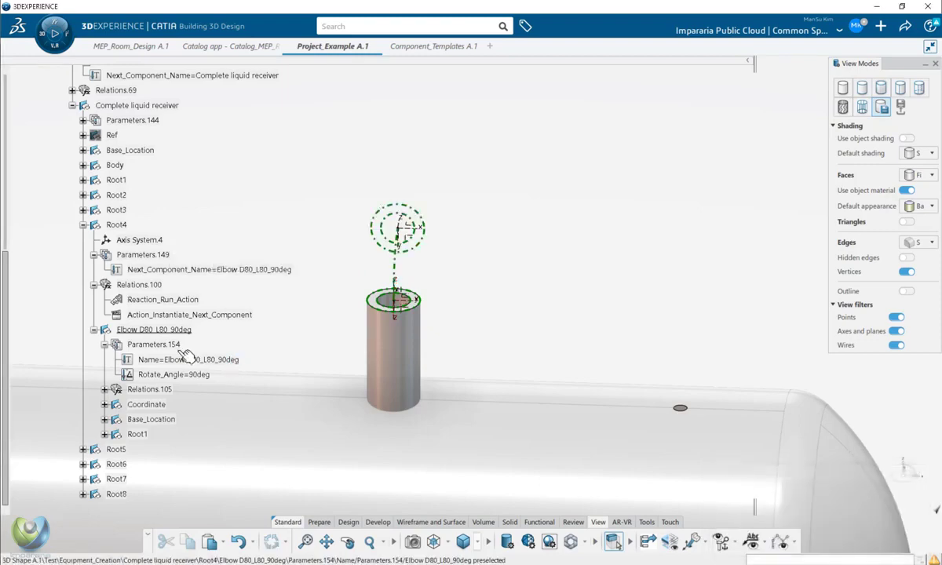
click(151, 333)
middle_drag(429, 344, 126, 344)
click(106, 345)
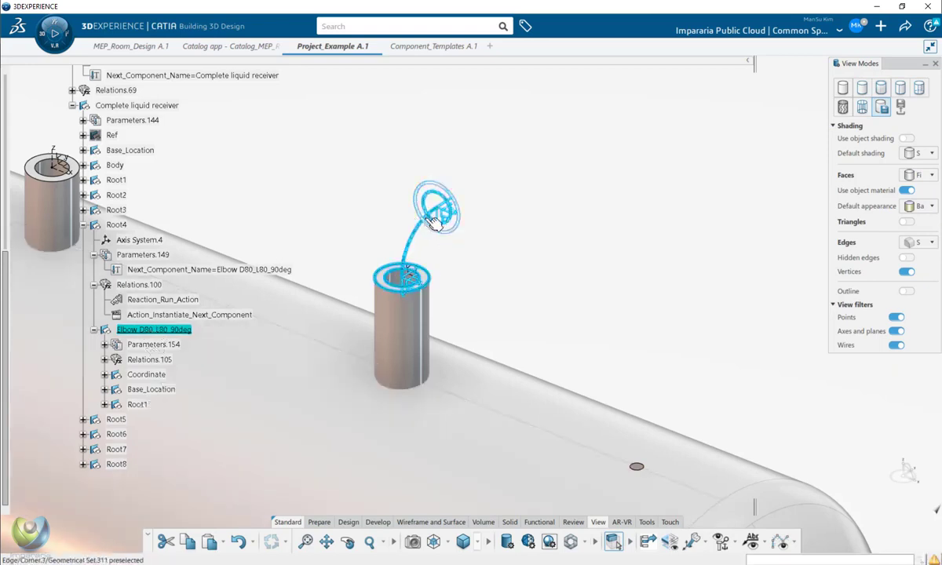
- Highlight the elbow's Root1 at its open end and expand it down to its Next_Component_Name parameter
click(140, 405)
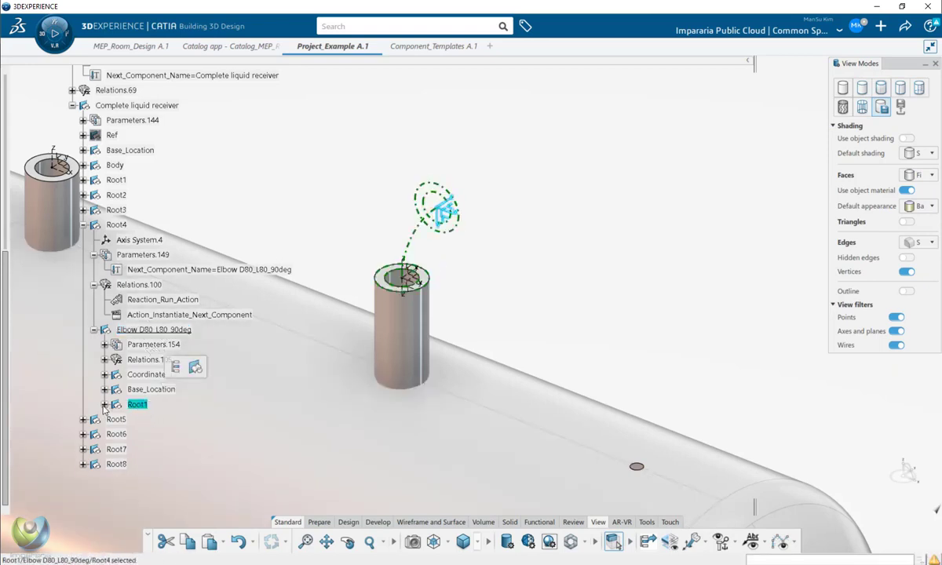
scroll(119, 424, down, 2)
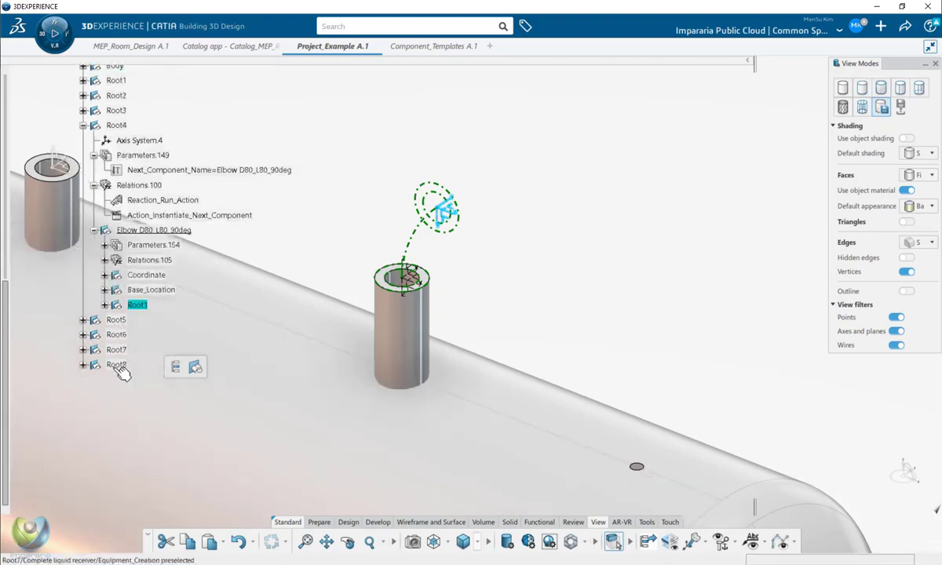
click(139, 306)
click(105, 306)
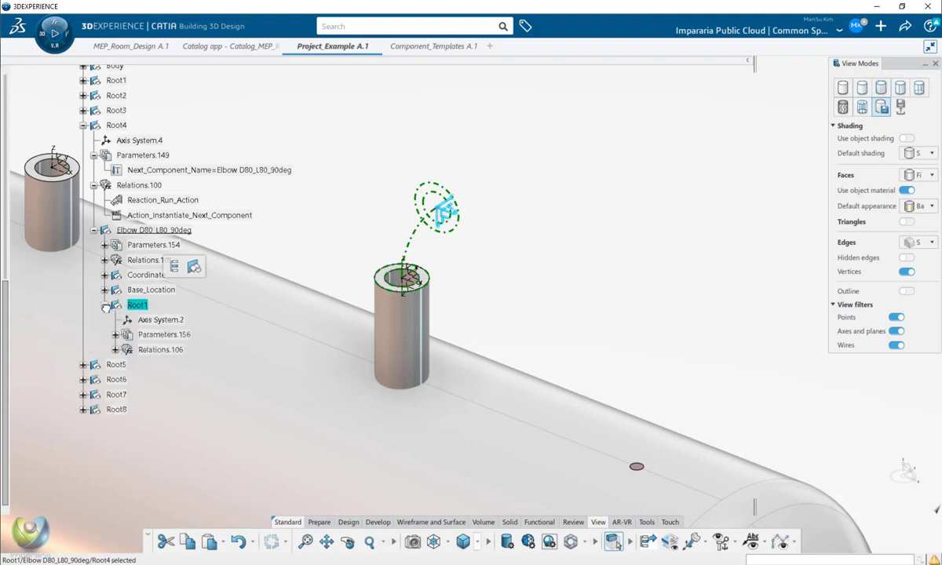
click(115, 335)
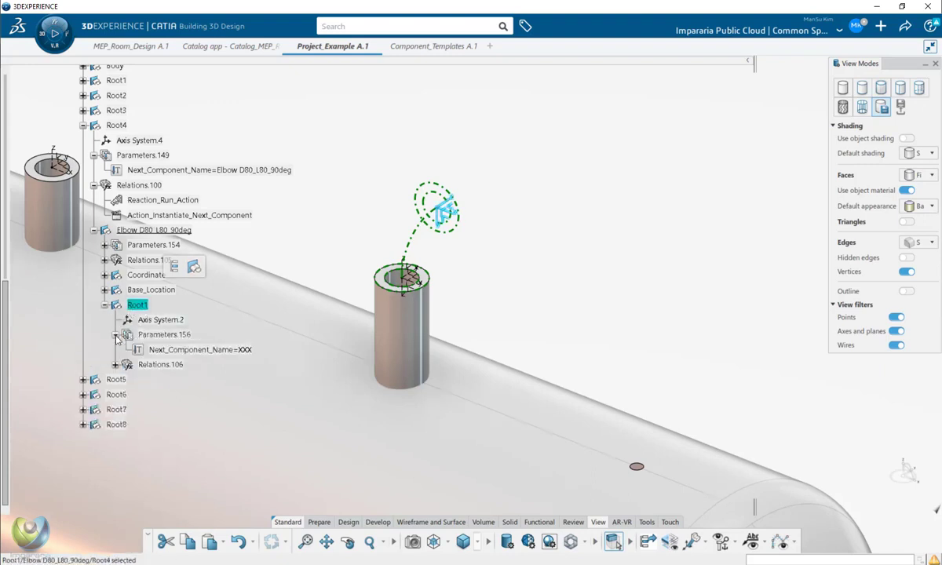
click(166, 336)
click(231, 346)
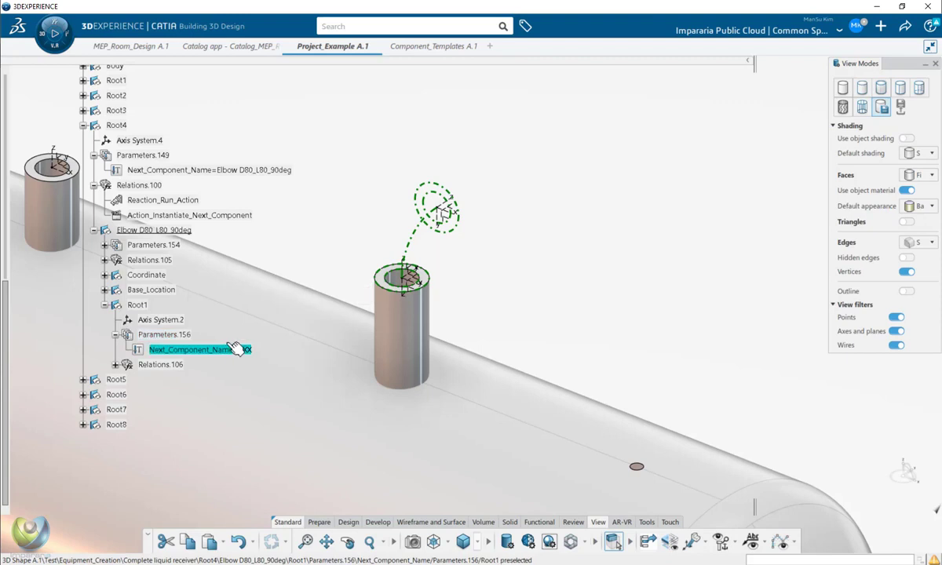
- In Component_Templates A.1, copy the title of the Pipe_D80_Lxx component from its properties
click(402, 45)
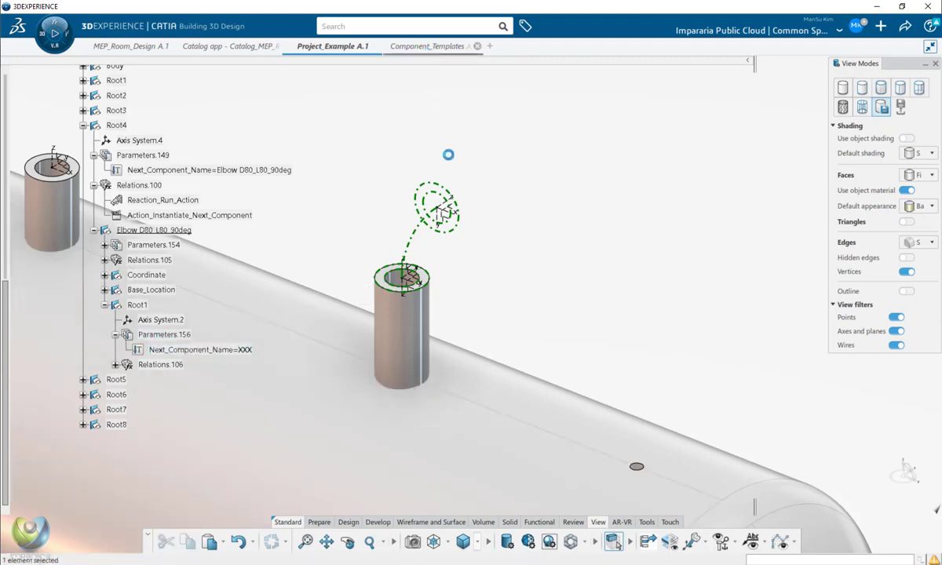
middle_drag(545, 314, 422, 304)
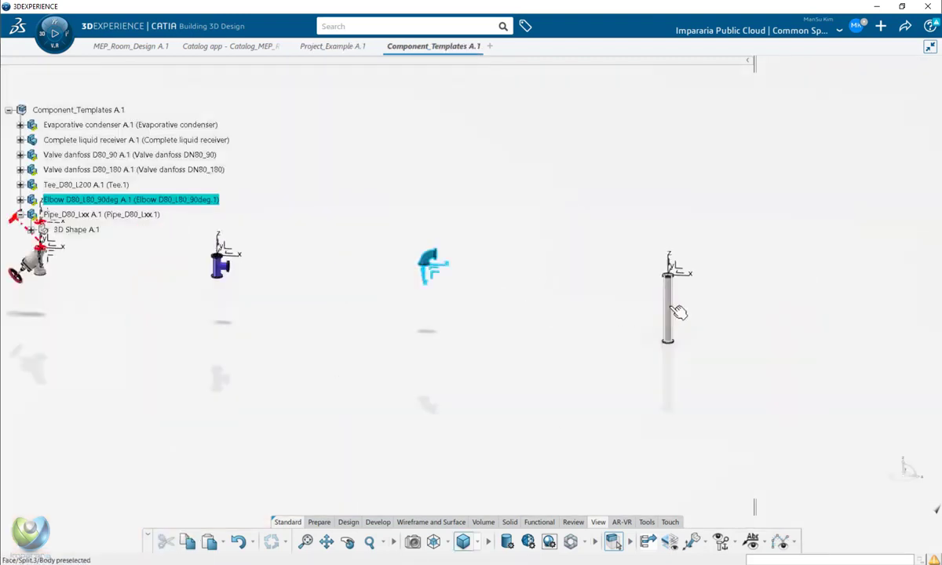
click(668, 308)
click(110, 214)
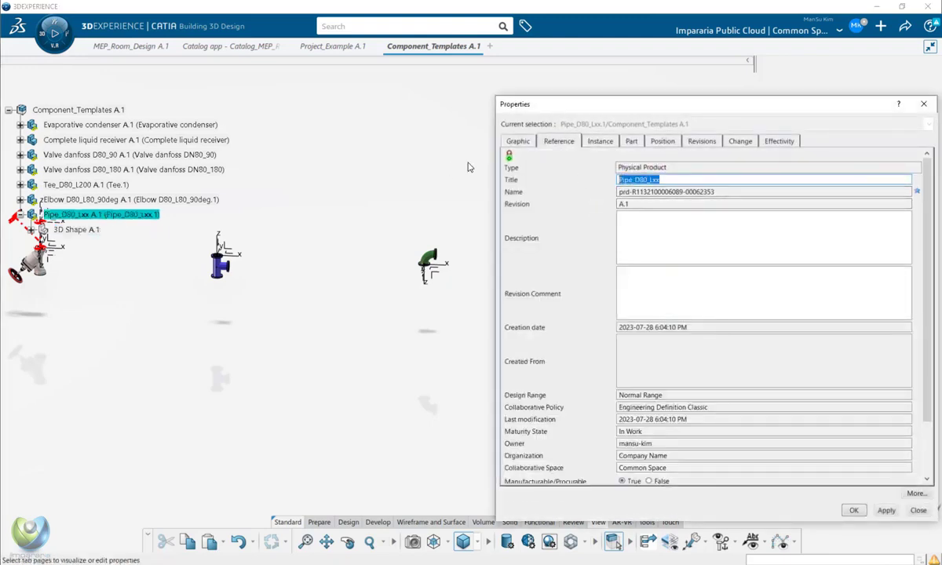
key(Escape)
key(Escape)
- Back in Project_Example A.1, set the elbow Root1's Next_Component_Name to Pipe_D80_Lxx and view the generated pipe
mouse_move(319, 52)
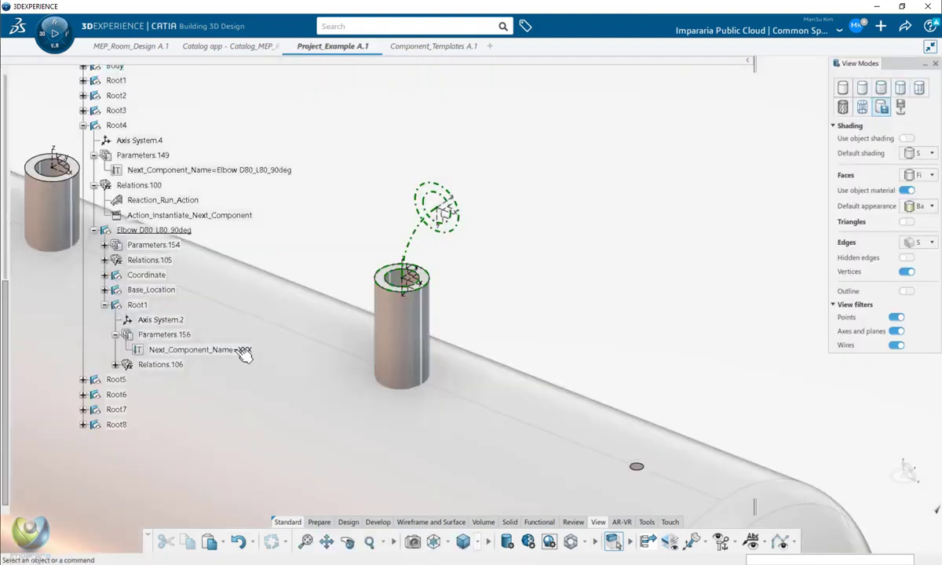
double_click(244, 354)
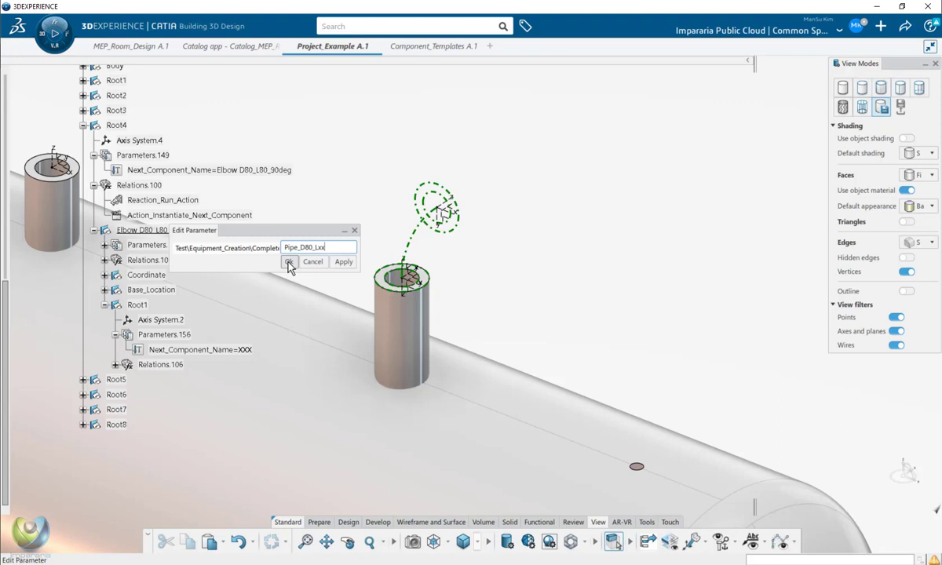
click(289, 263)
click(105, 305)
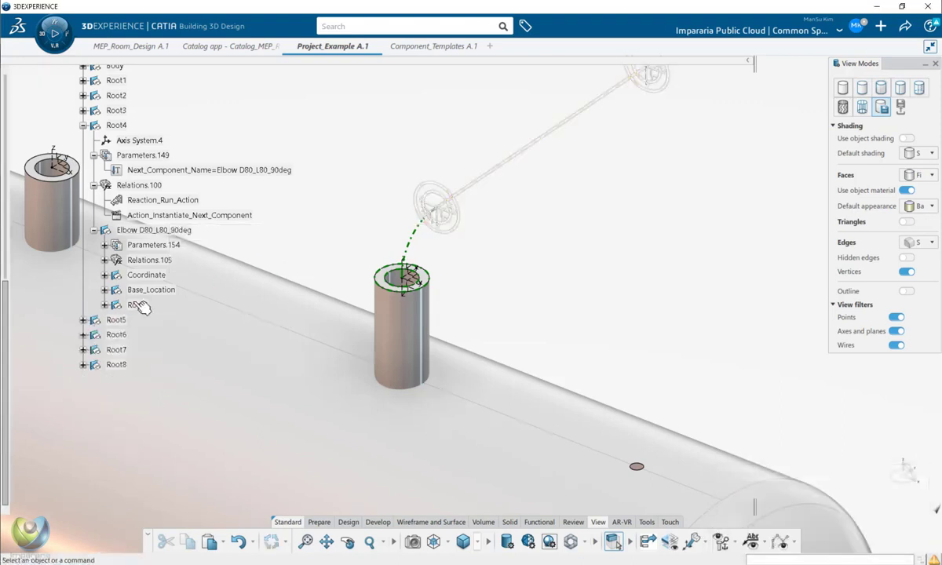
click(138, 305)
click(105, 305)
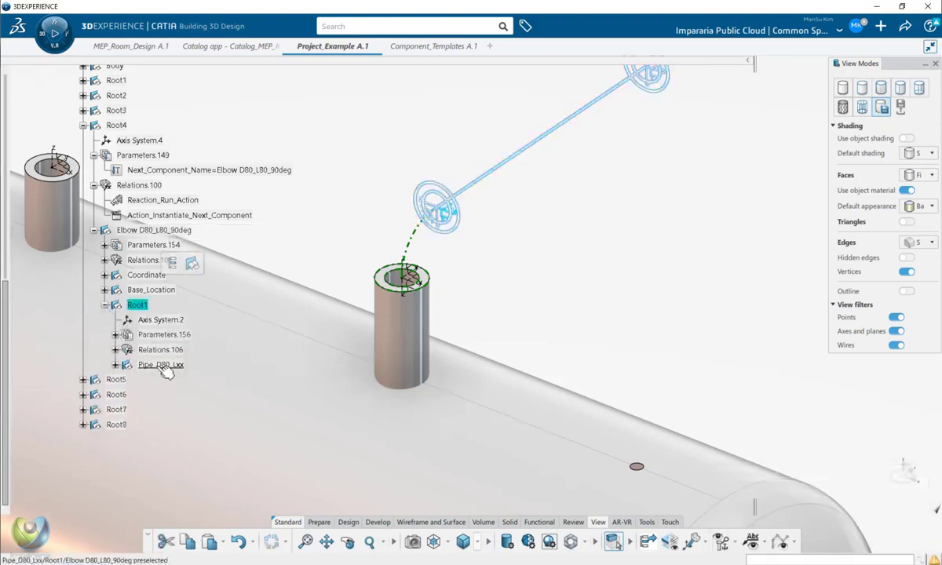
click(164, 367)
middle_drag(514, 299, 426, 318)
- Expand the elbow Root1's parameters and the new Pipe_D80_Lxx, and set the pipe's Length parameter to 300 mm
click(116, 335)
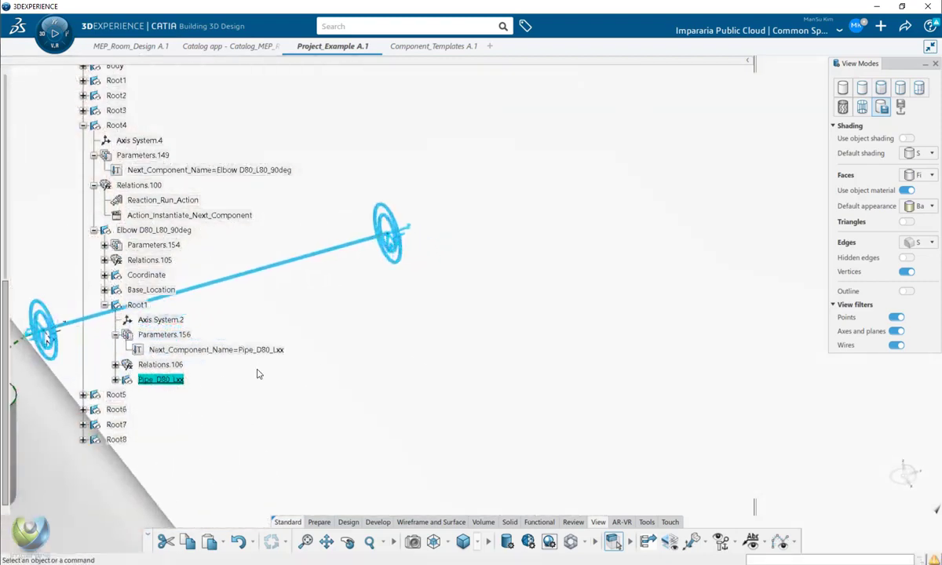
click(116, 380)
click(126, 395)
scroll(222, 379, down, 2)
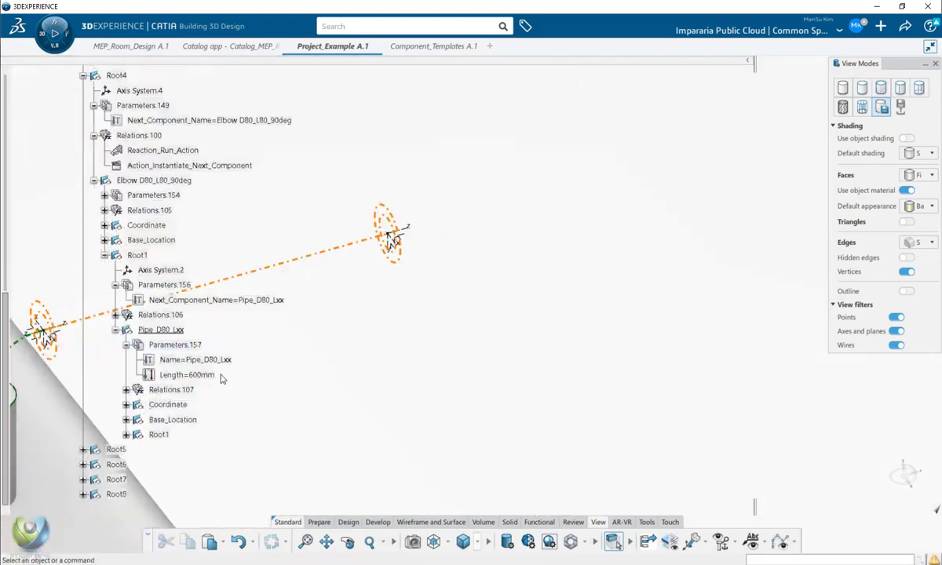
double_click(219, 380)
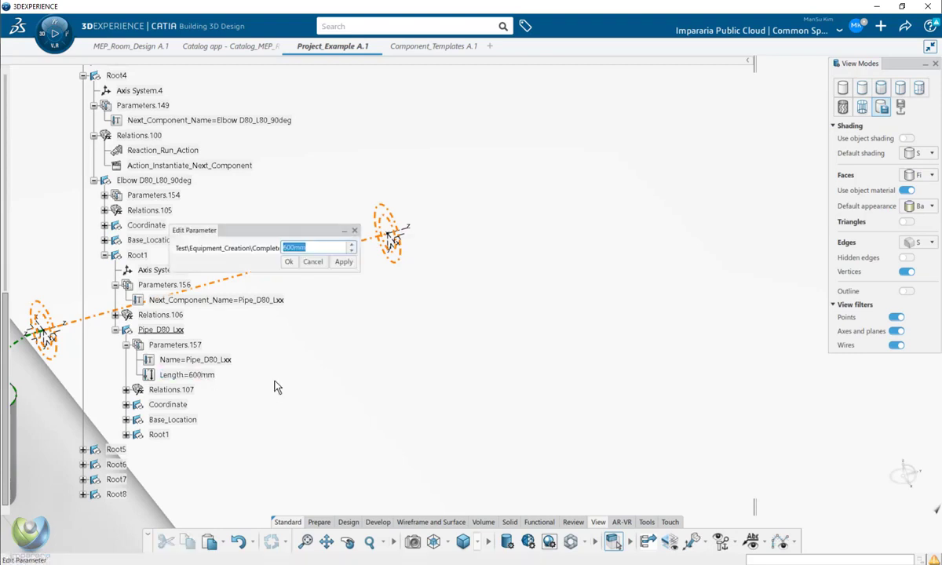
text(300mm)
key(Return)
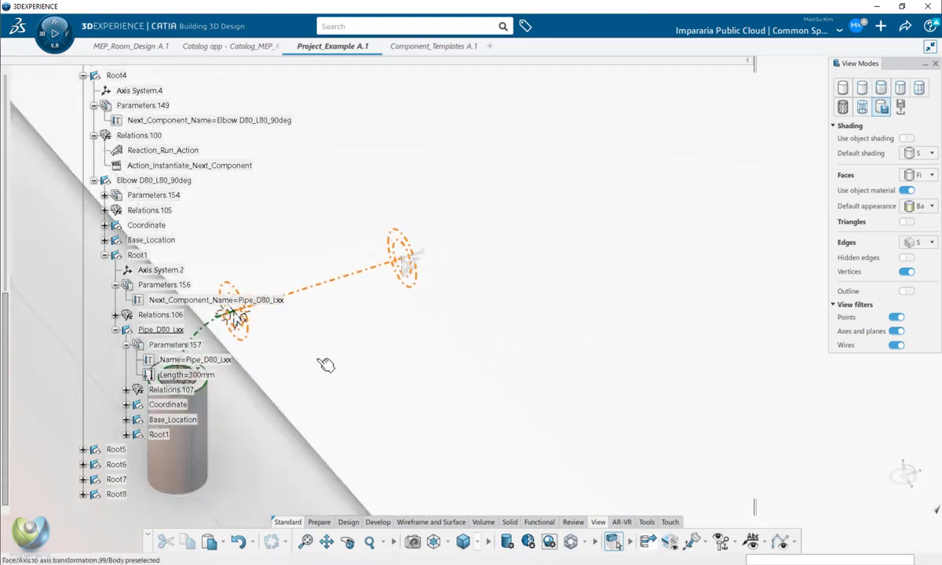
- In Component_Templates A.1, copy the title of the Tee_D80_L200 component from its properties
click(408, 46)
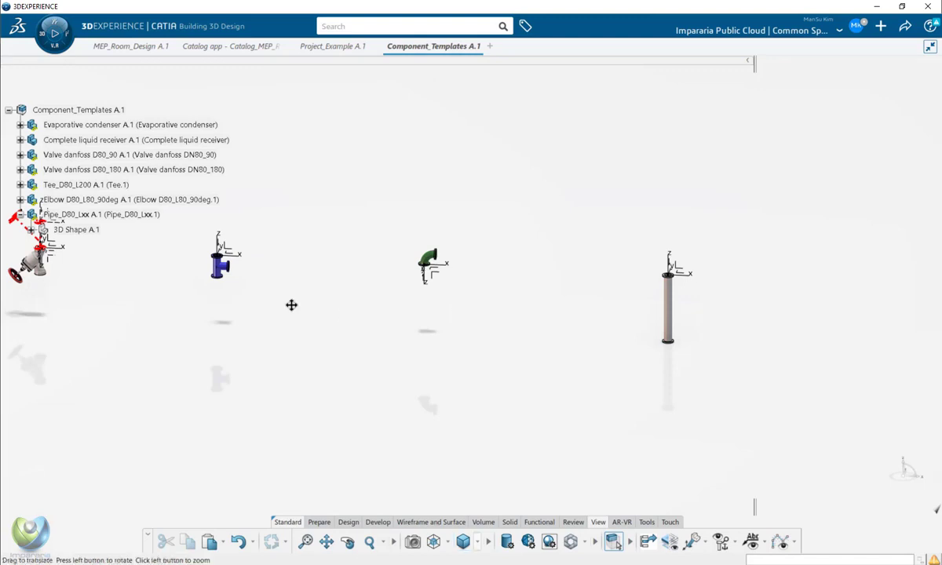
middle_drag(291, 305, 464, 270)
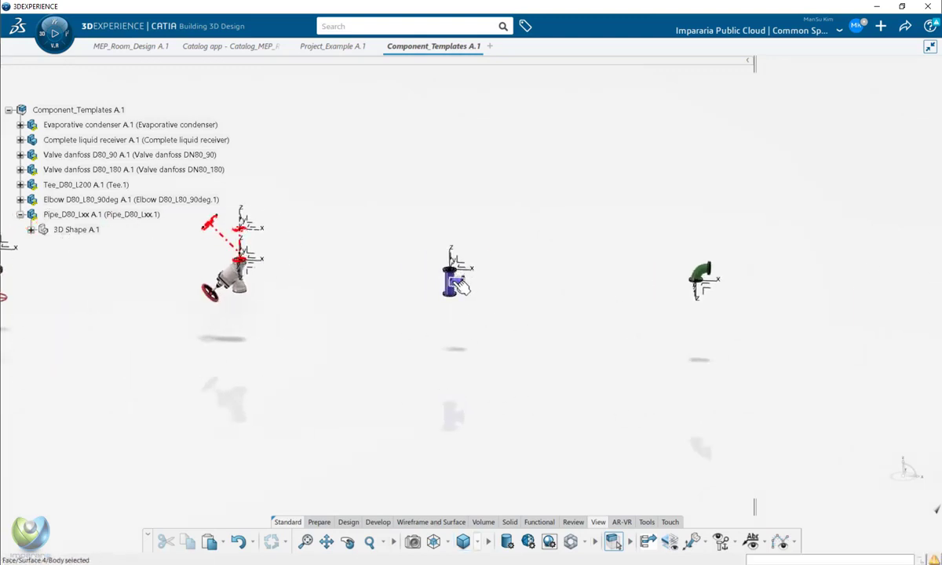
click(109, 191)
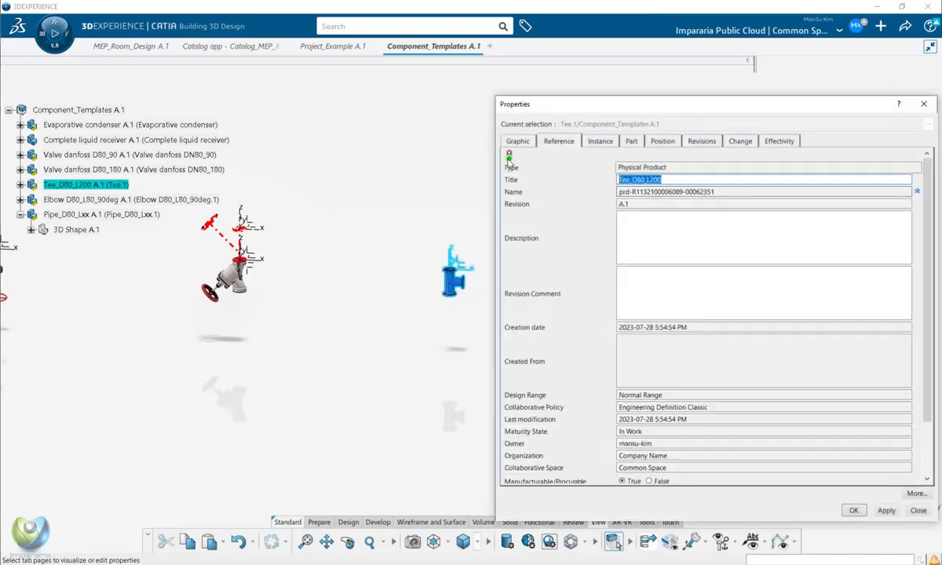
key(Escape)
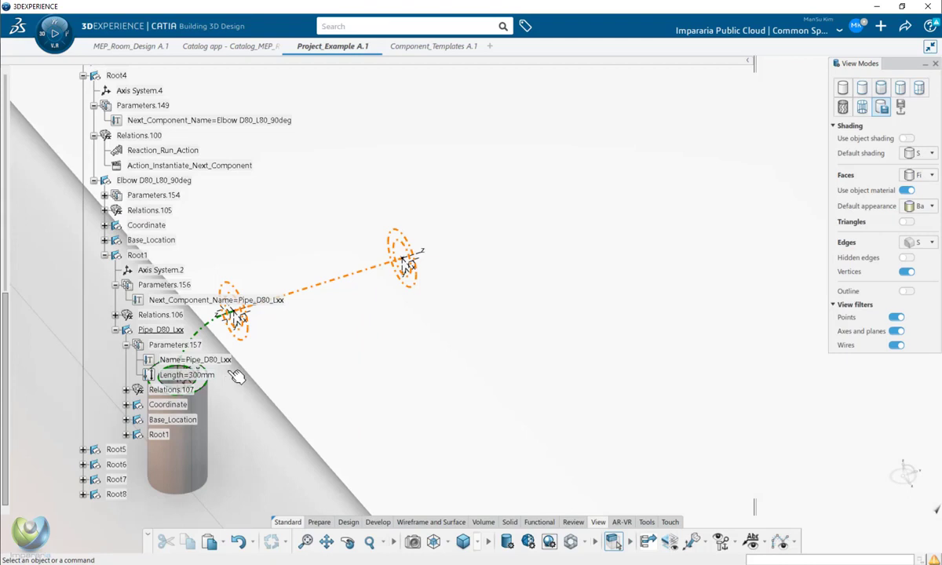
- Back in Project_Example A.1, set the pipe Root1's Next_Component_Name to Tee_D80_L200 and view the generated tee
click(159, 434)
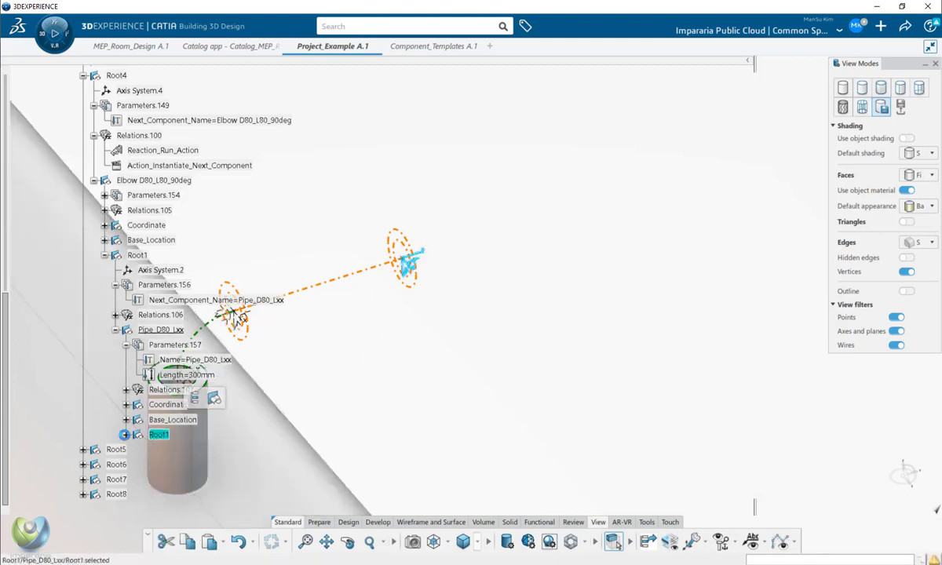
scroll(181, 393, down, 3)
click(137, 365)
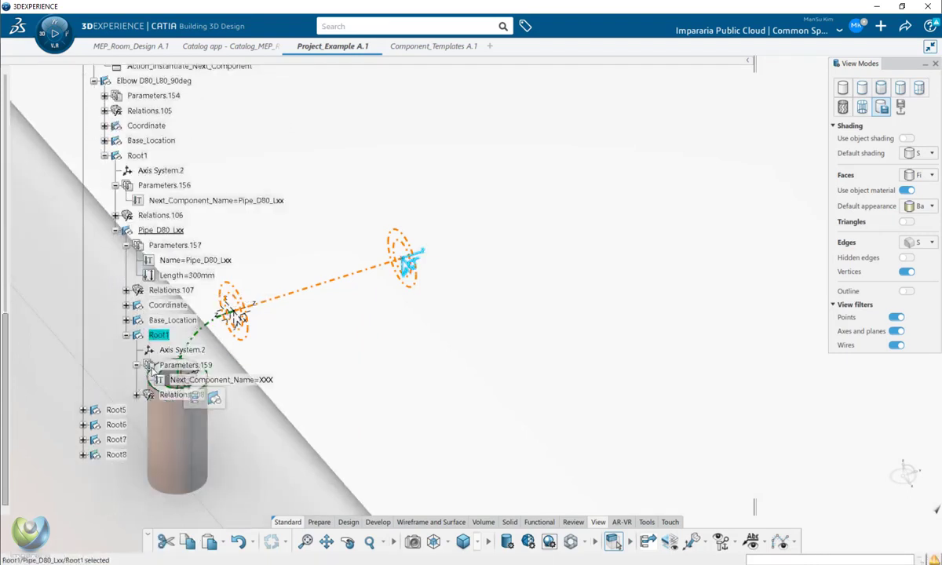
click(267, 381)
double_click(265, 381)
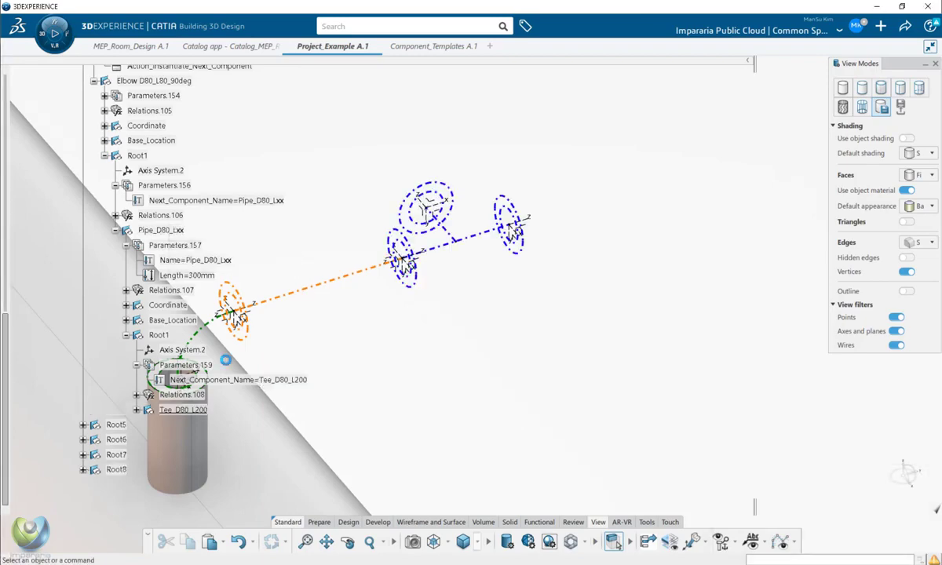
click(180, 396)
click(191, 410)
middle_drag(490, 330, 483, 352)
click(483, 352)
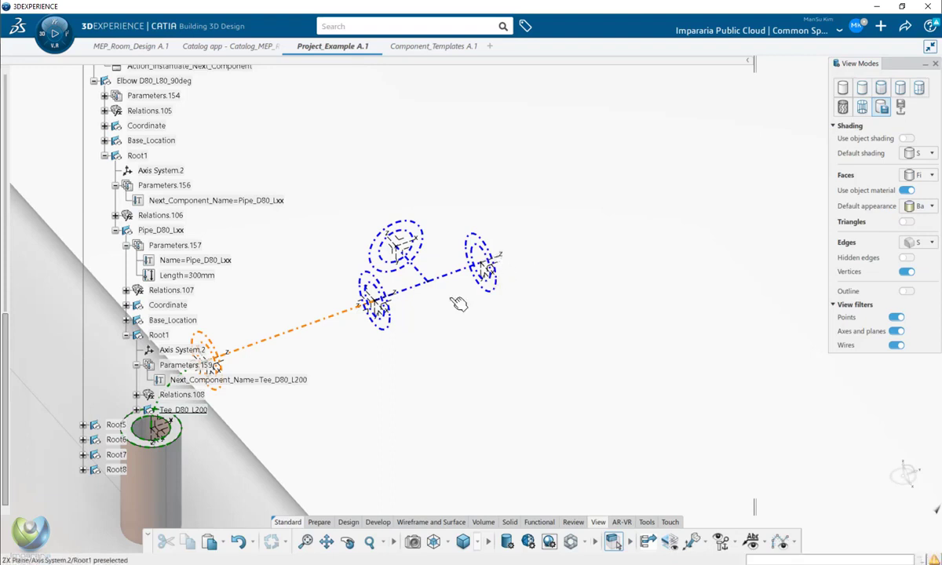
- Copy the name of the Pipe_D80_Lxx placed on the elbow from its feature properties
click(176, 231)
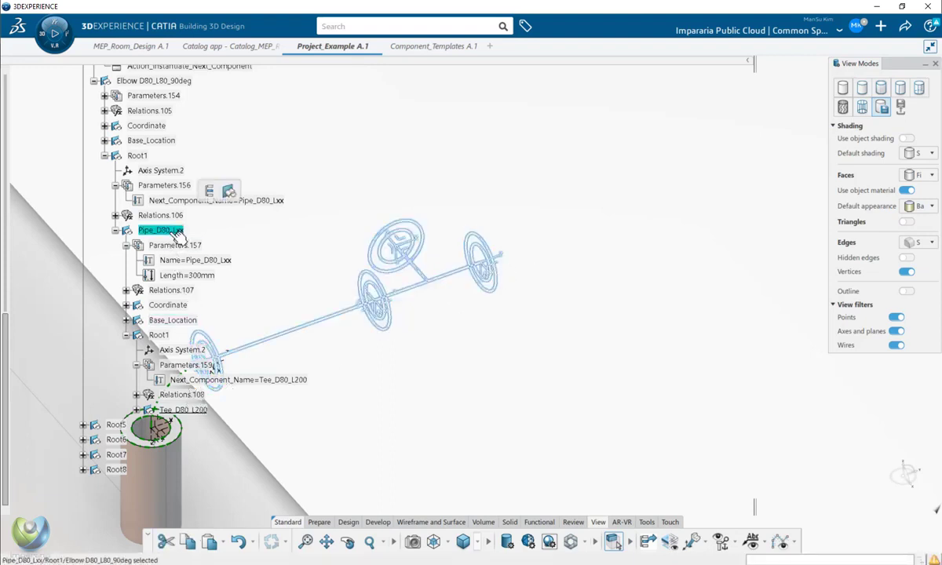
key(alt+Return)
click(581, 141)
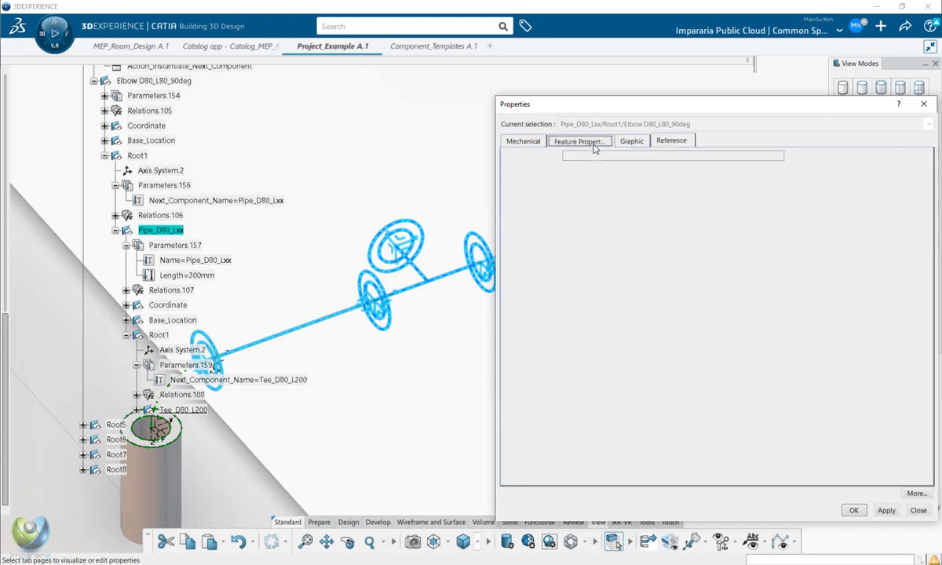
key(Escape)
- Expand Tee_D80_L200 and highlight its Root1 and Root2 to see which tee outlet each one marks
click(137, 410)
scroll(169, 406, down, 2)
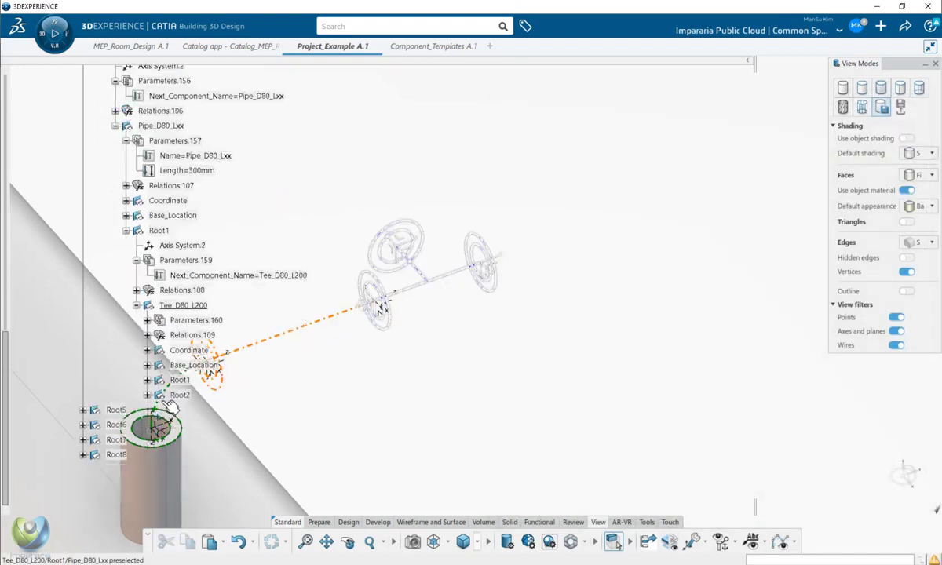
click(182, 395)
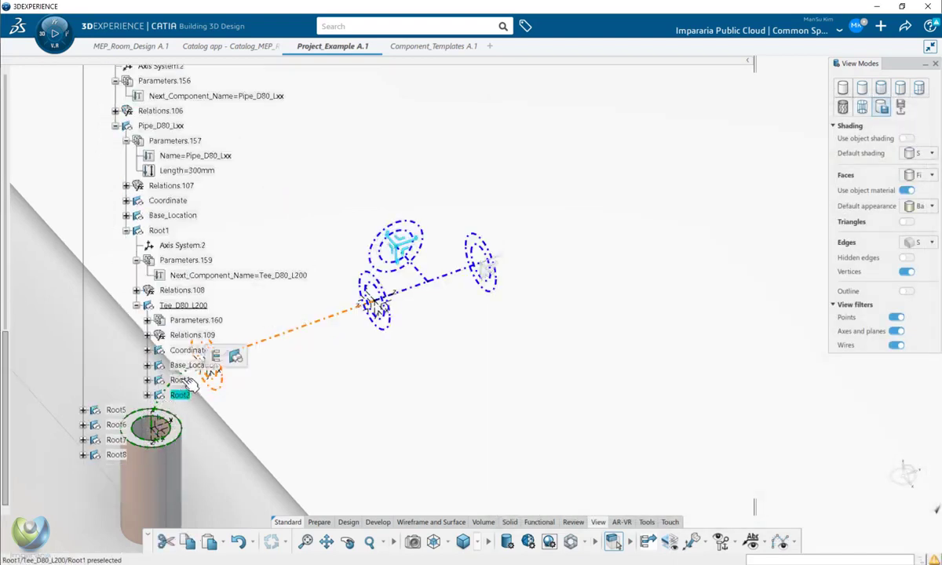
click(185, 381)
click(185, 396)
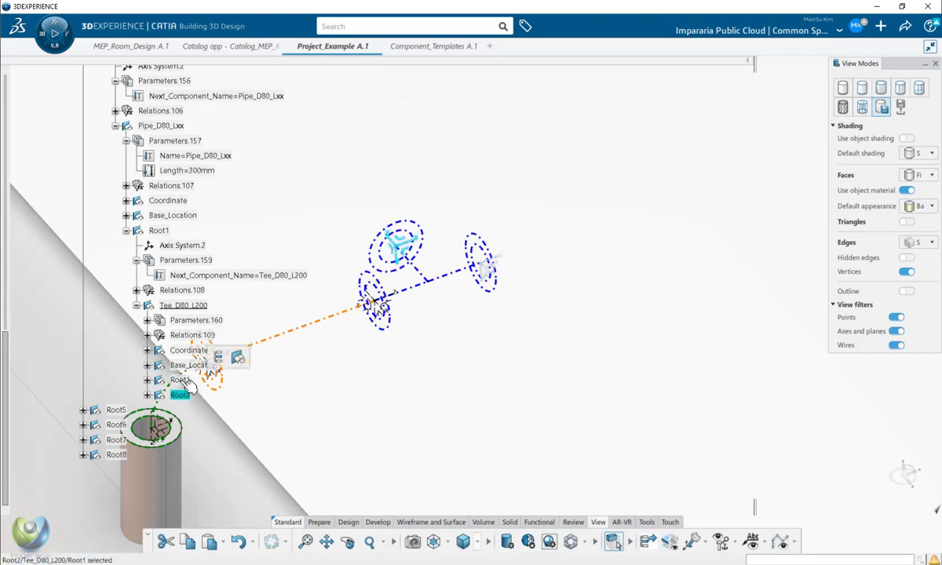
- Expand the tee's Root1 and set its Next_Component_Name to Pipe_D80_Lxx
click(148, 380)
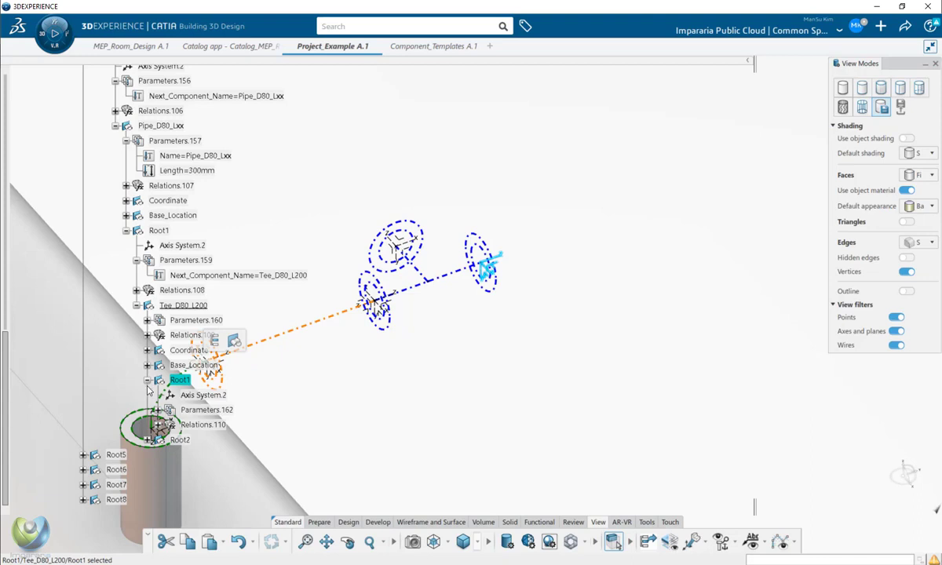
scroll(148, 389, down, 1)
click(157, 361)
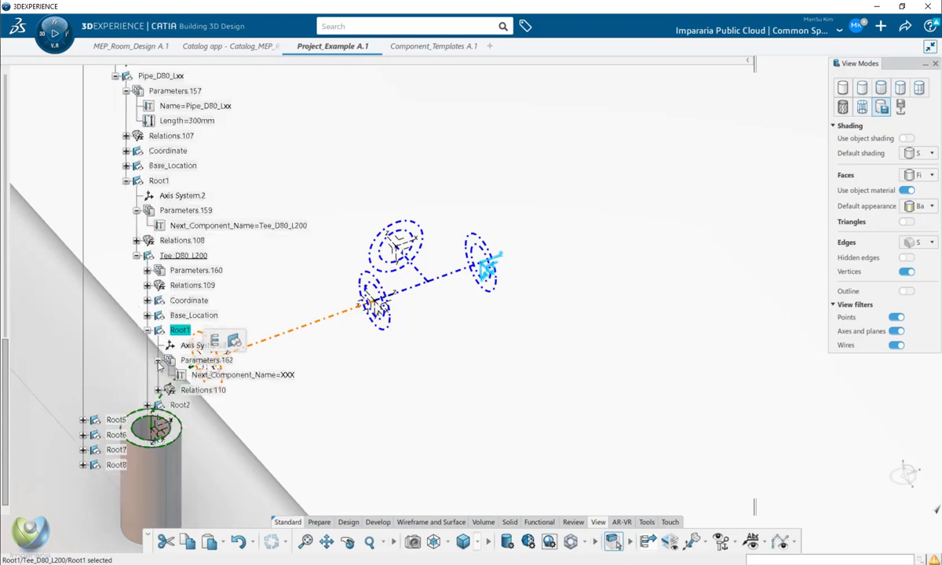
double_click(290, 375)
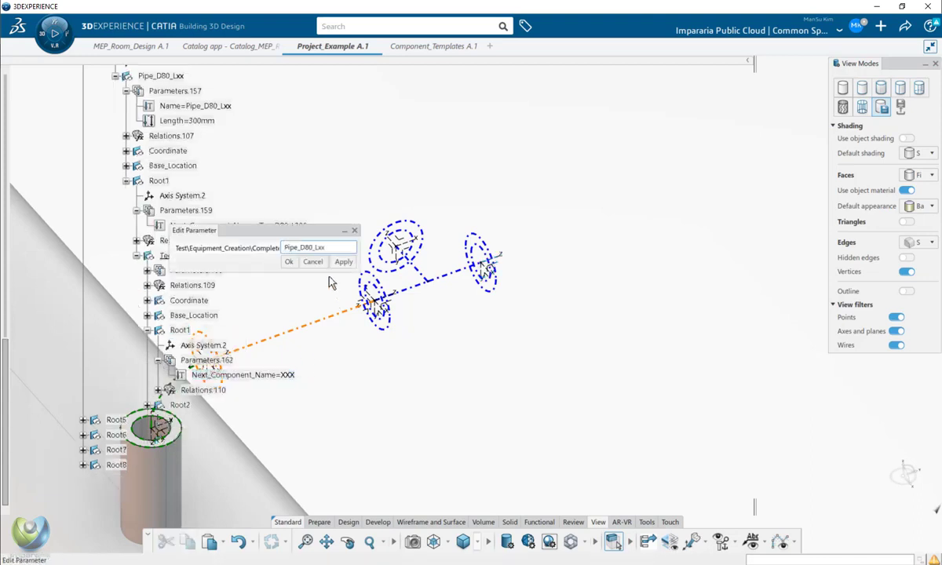
key(Return)
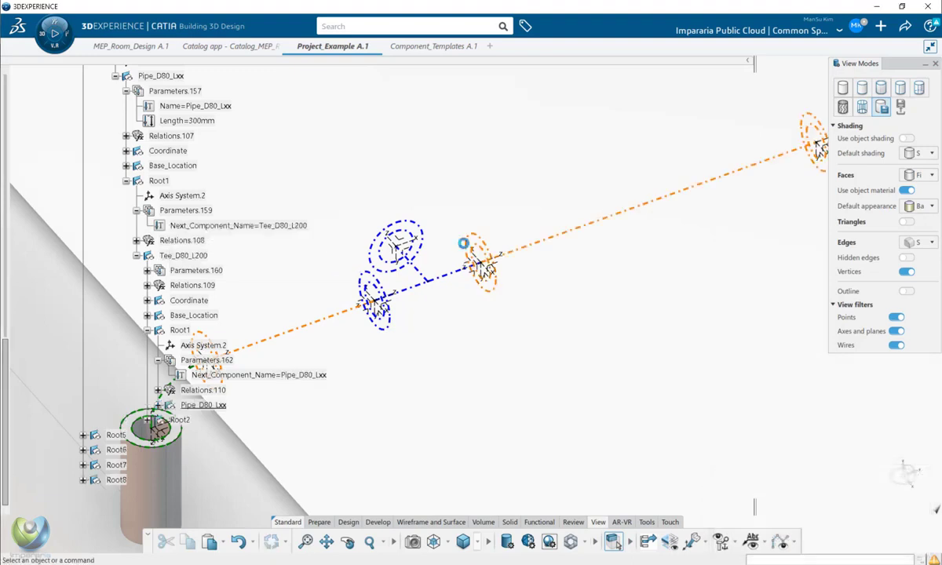
- Set the Next_Component_Name of the tee's Root2 to Pipe_D80_Lxx and view the generated branch pipe
click(185, 421)
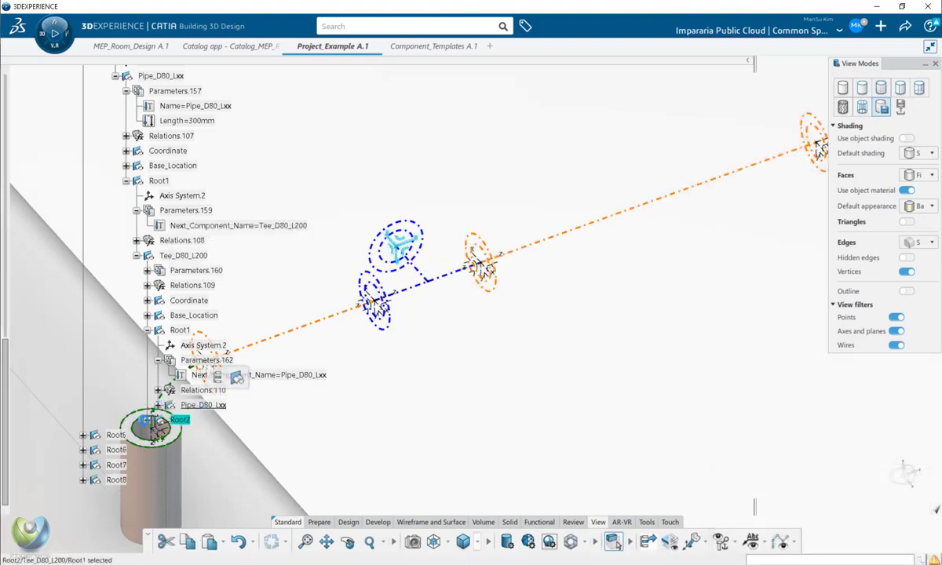
click(148, 420)
scroll(157, 408, down, 2)
click(158, 350)
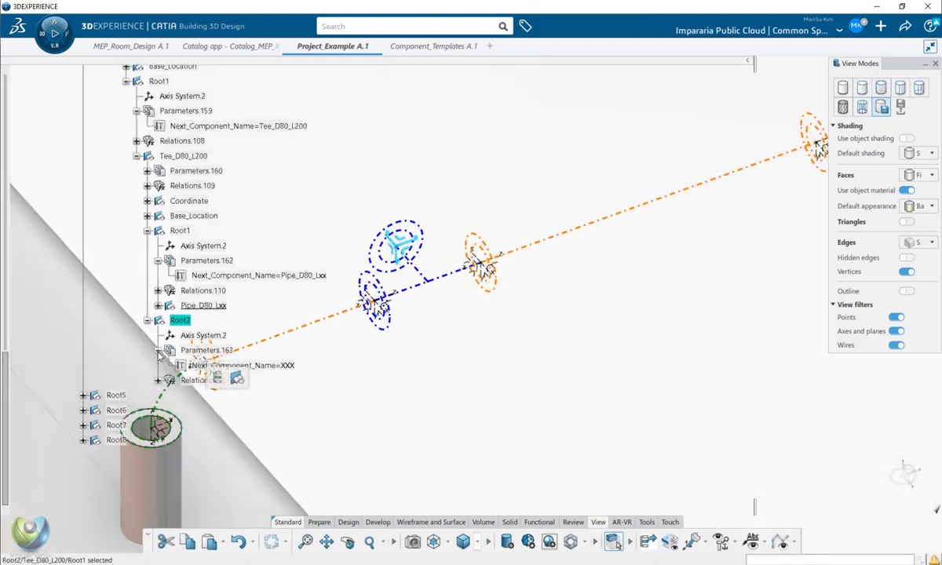
click(290, 367)
double_click(299, 370)
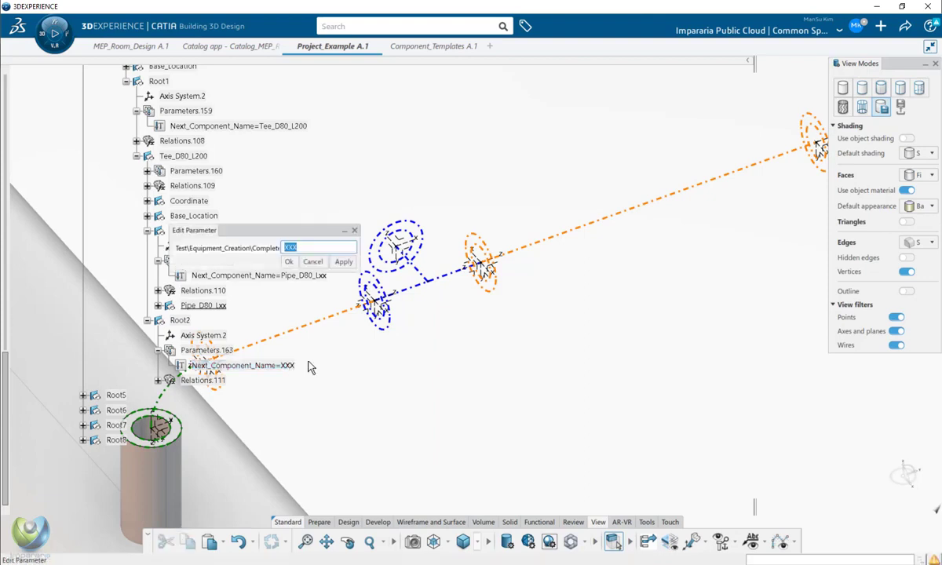
click(290, 262)
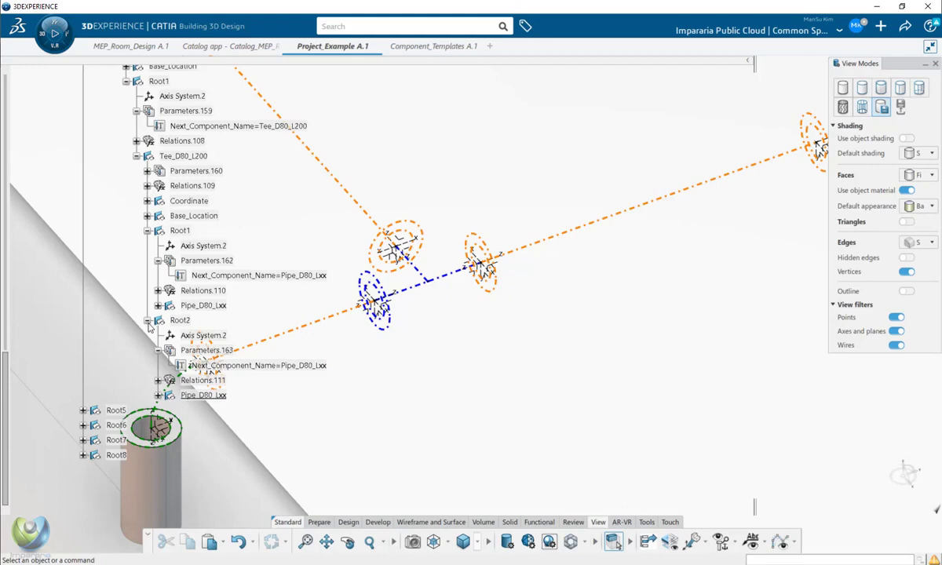
click(206, 395)
middle_drag(424, 384, 409, 338)
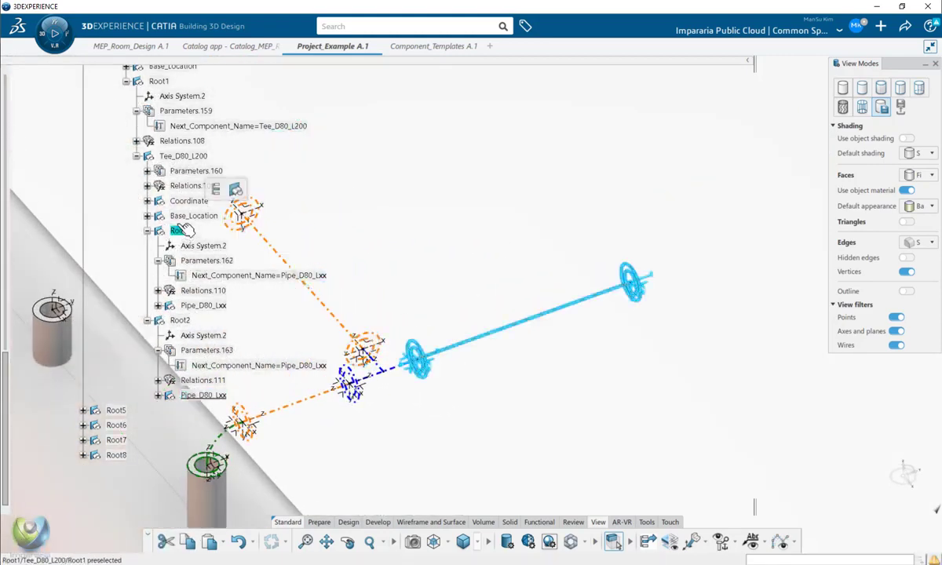
- Highlight the tee's Root1 and its Pipe_D80_Lxx, then expand that pipe and locate its Root1 end
click(180, 230)
click(420, 311)
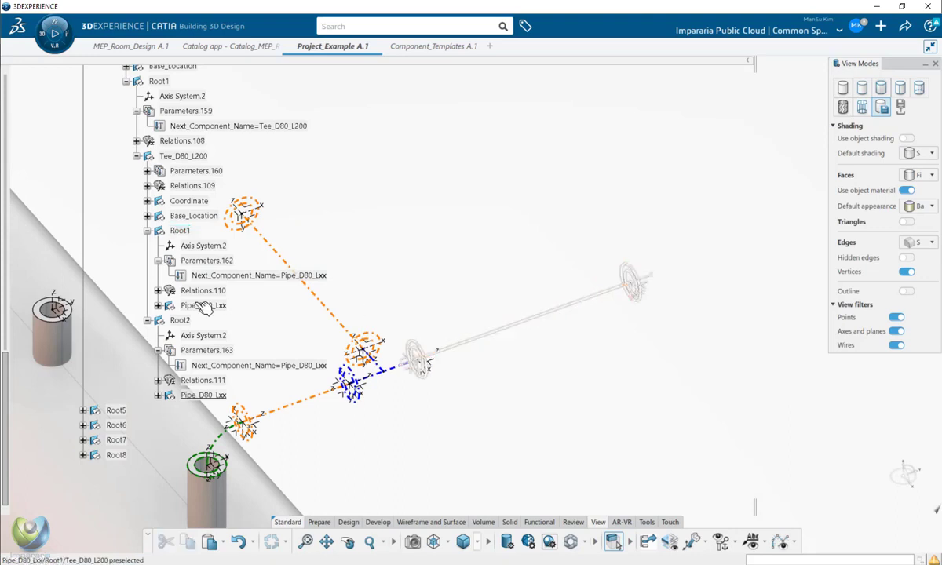
click(207, 308)
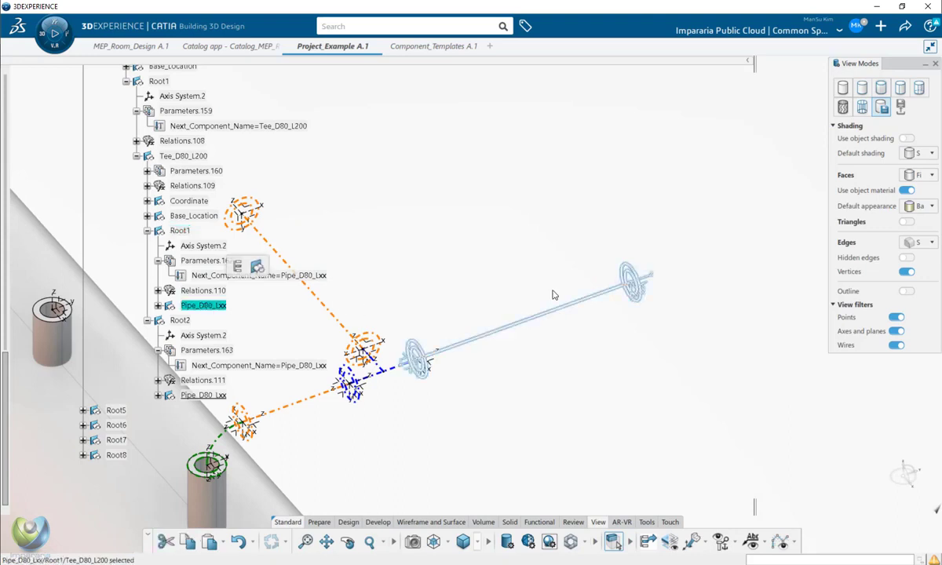
double_click(206, 306)
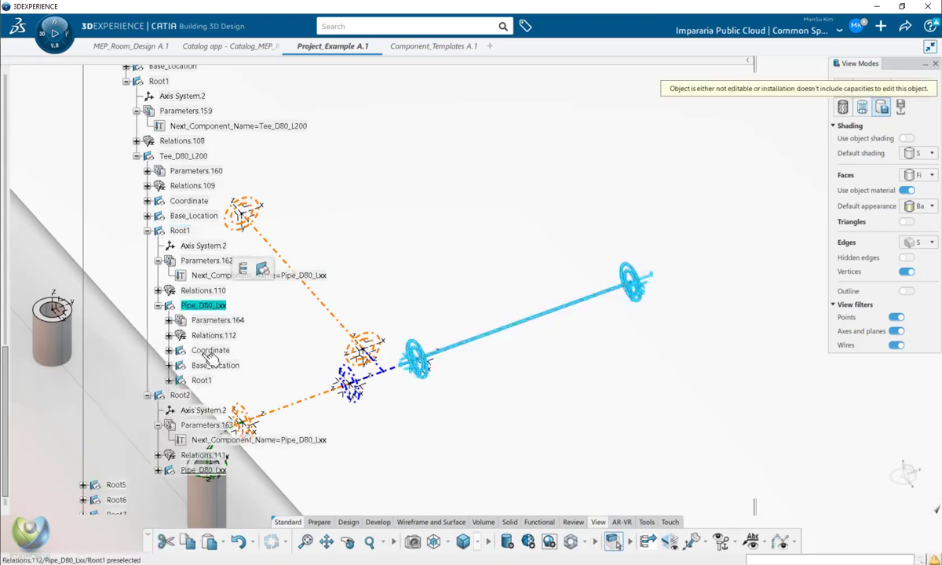
click(201, 380)
middle_drag(589, 348, 545, 322)
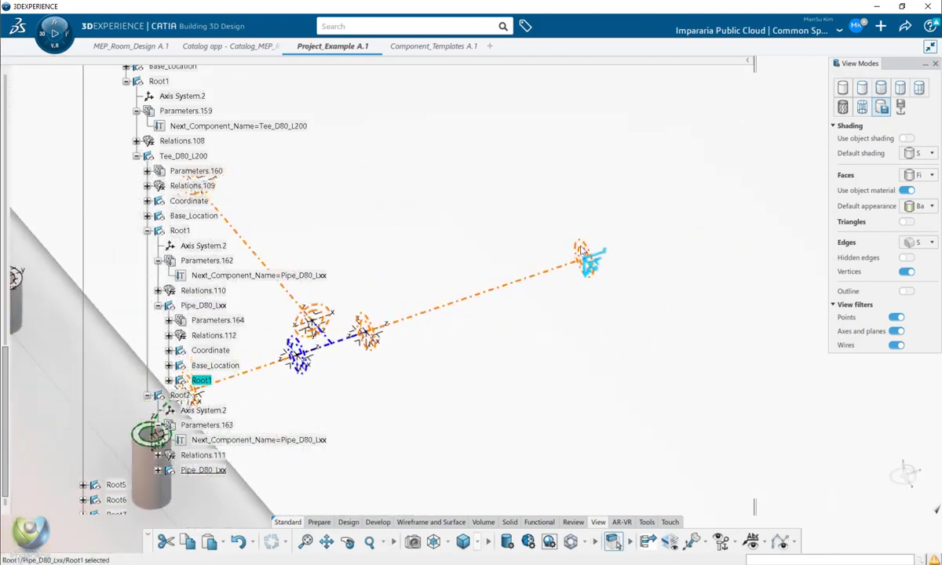
- Locate the elbow's corner curve in the tree from the 3D view and collapse the elbow's Coordinate set
middle_drag(334, 404, 597, 337)
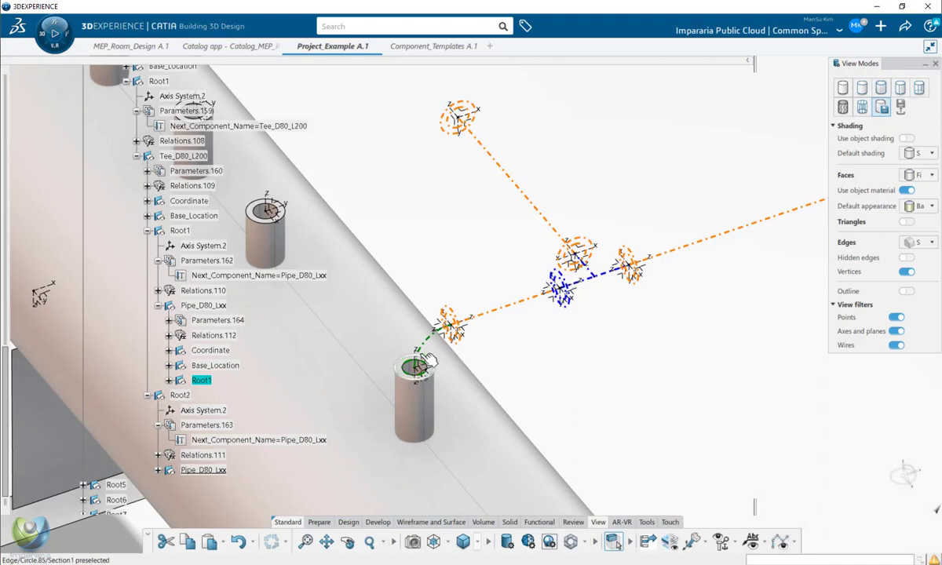
click(427, 342)
right_click(428, 342)
click(459, 74)
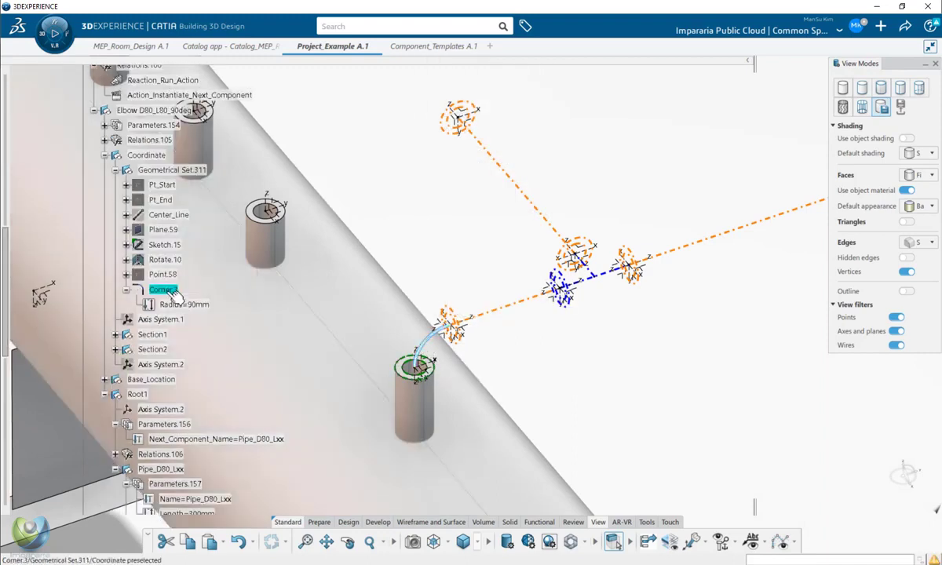
click(105, 155)
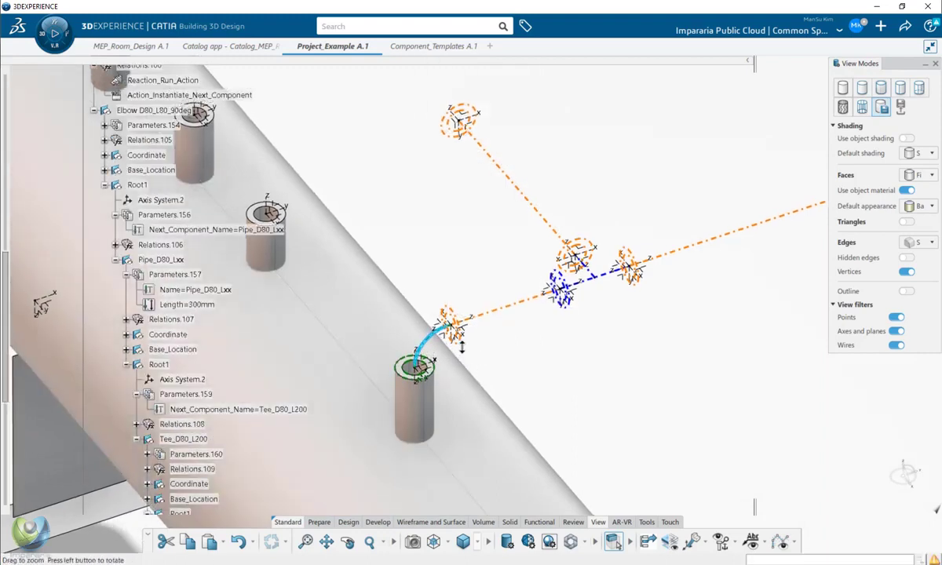
scroll(477, 359, up, 2)
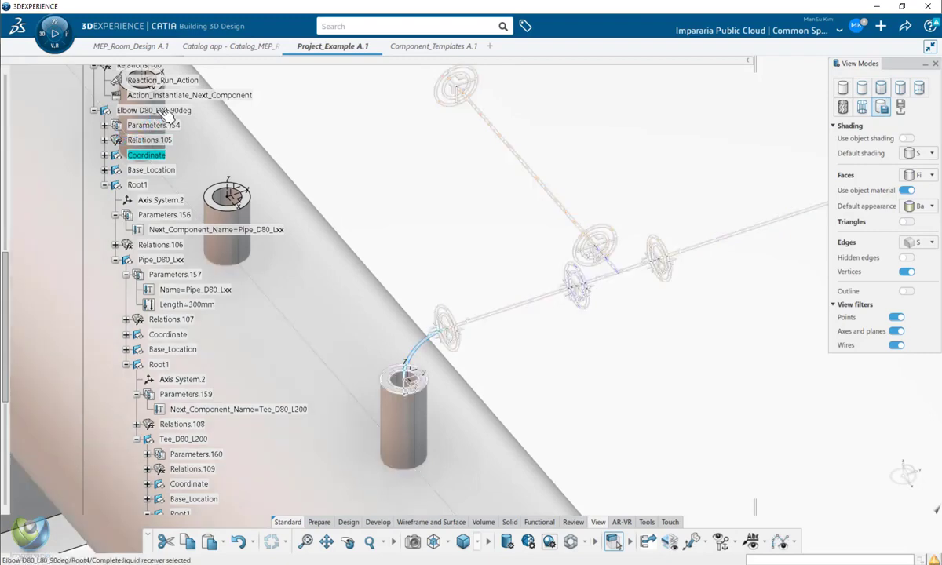
- Open the properties of Elbow D80_L80_90deg under Root4 and close them again
click(154, 110)
key(alt+Return)
key(Escape)
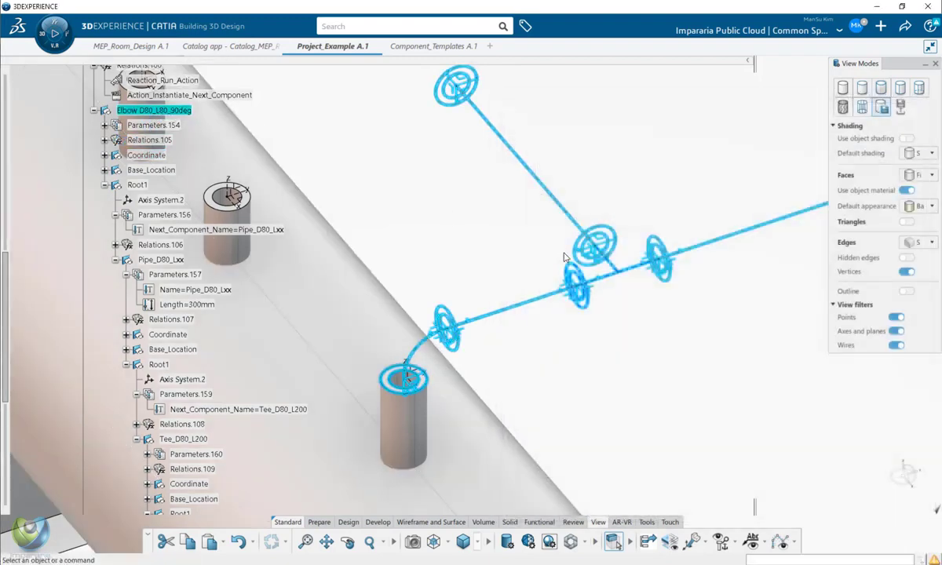
- Locate the end axis system of the tee's Root1 pipe in the tree from the 3D view and collapse the pipe's Coordinate set
middle_drag(553, 336, 206, 388)
right_click(589, 223)
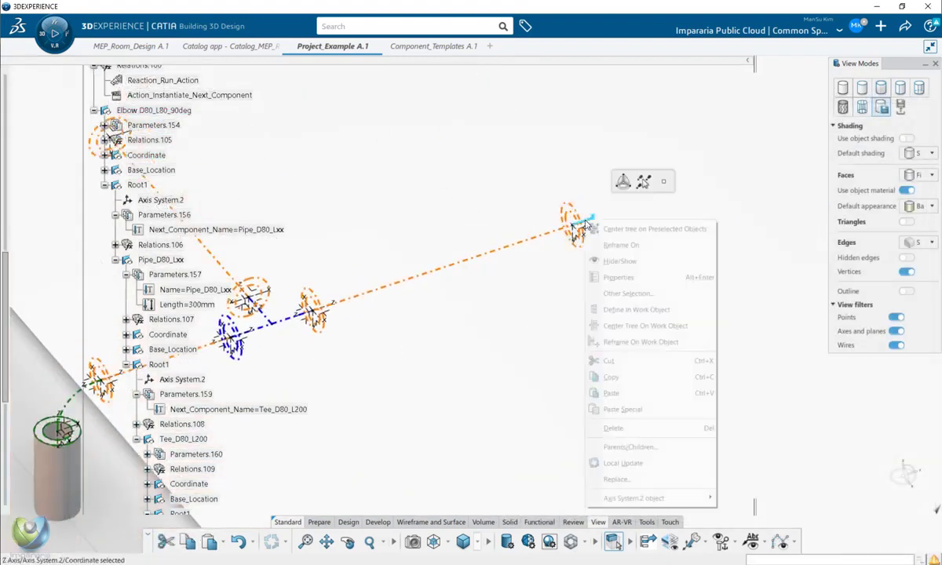
click(614, 227)
click(333, 249)
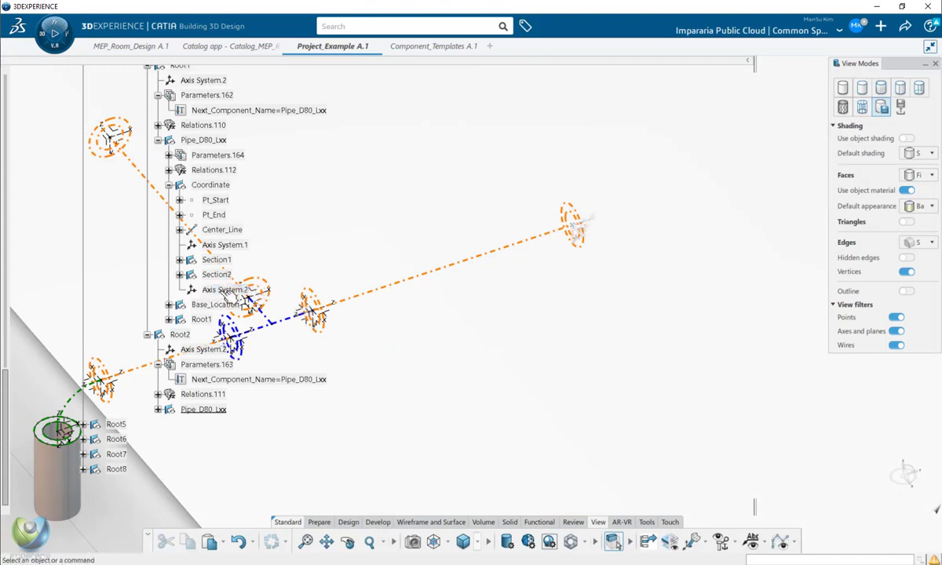
click(168, 185)
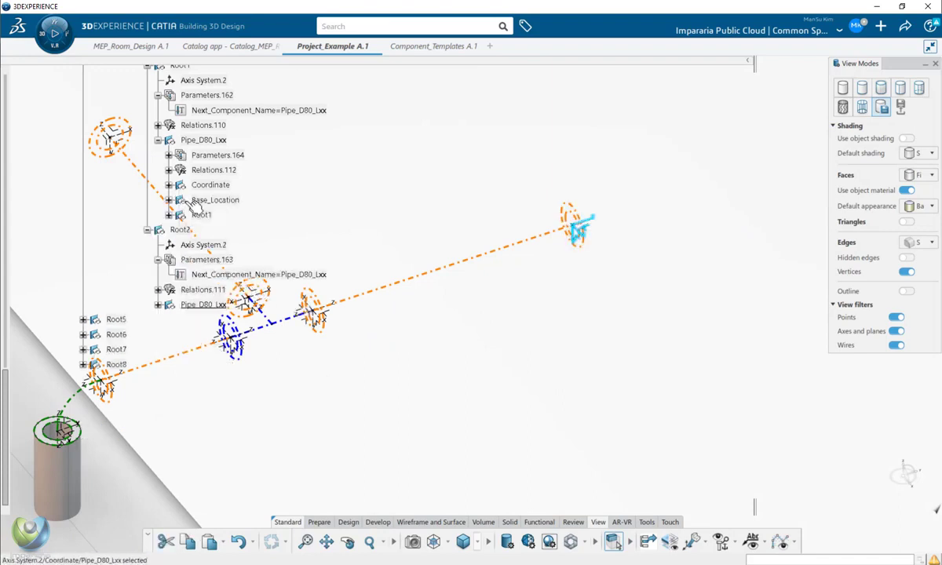
- Set the Next_Component_Name of that pipe's Root1 to Elbow D80_L80_90deg to generate an elbow at the pipe's far end
click(185, 215)
click(169, 214)
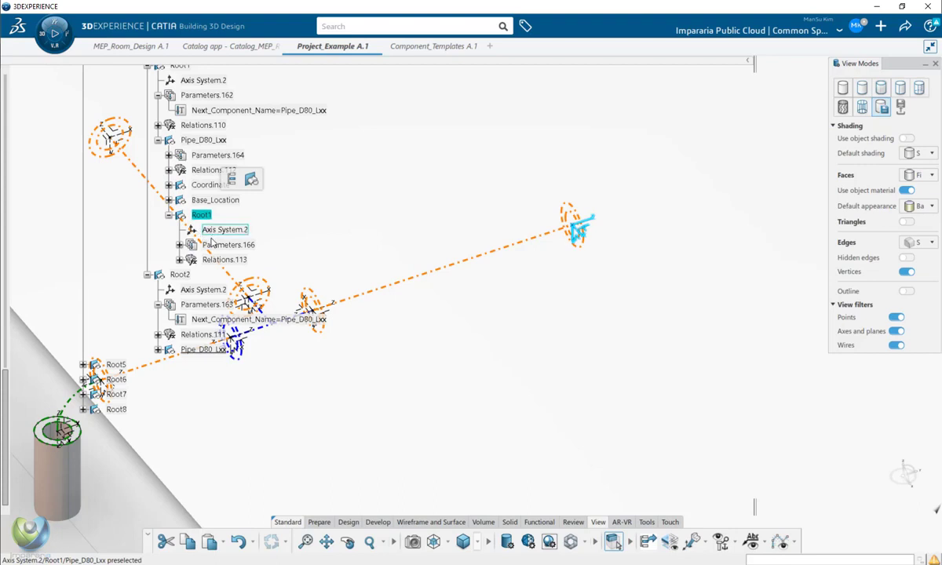
click(180, 244)
double_click(302, 260)
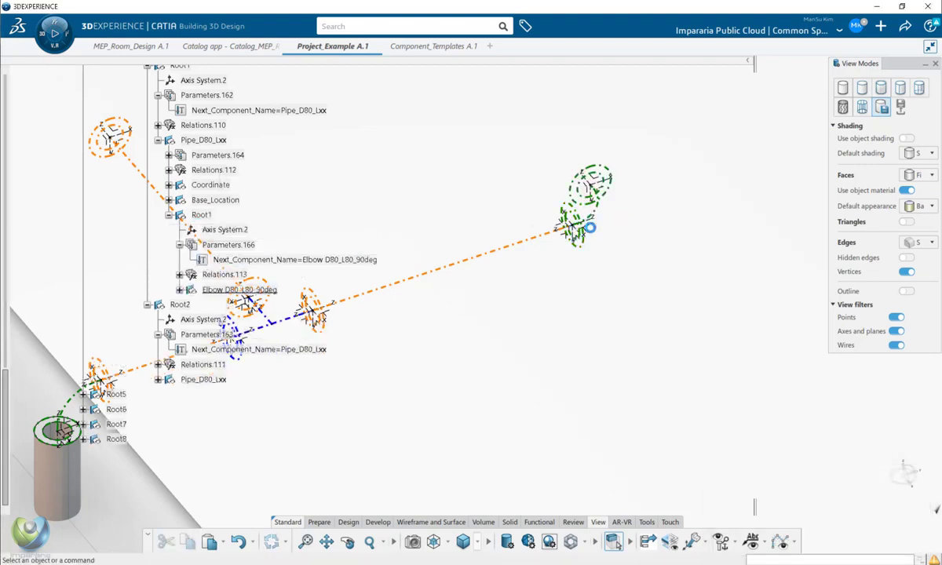
- Locate the corner curve of the first elbow at the receiver nozzle in the tree and collapse the elbow's Coordinate set
middle_drag(602, 223, 393, 274)
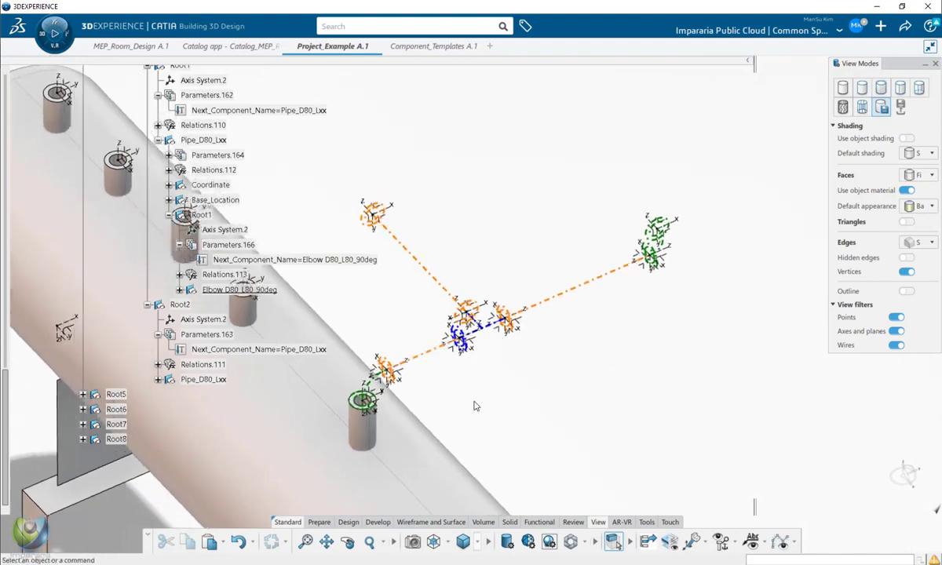
middle_drag(474, 406, 481, 322)
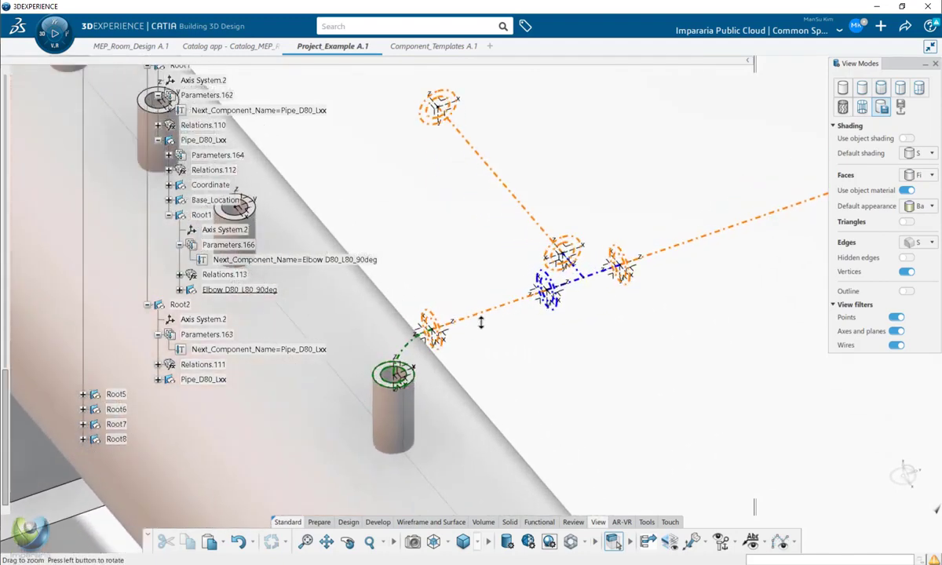
middle_drag(526, 359, 530, 336)
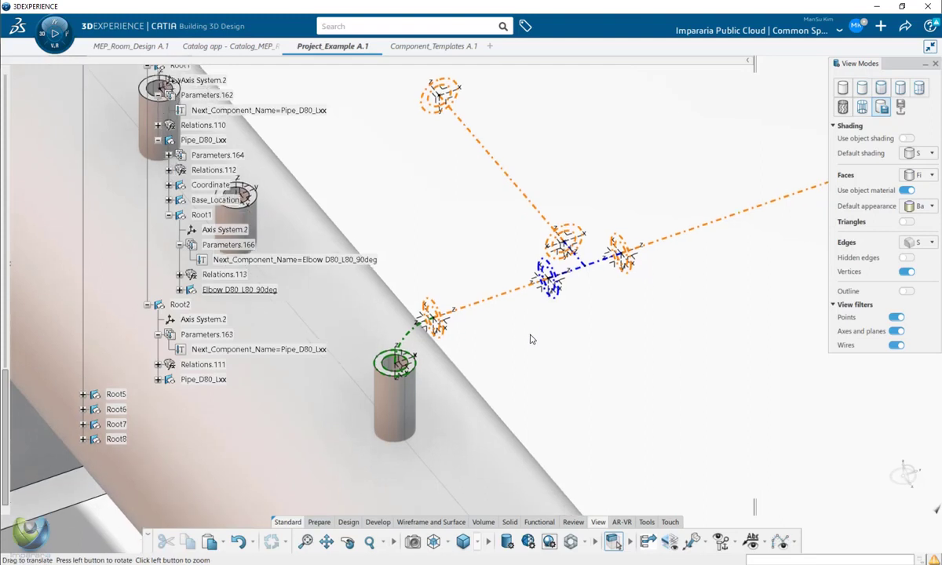
click(407, 335)
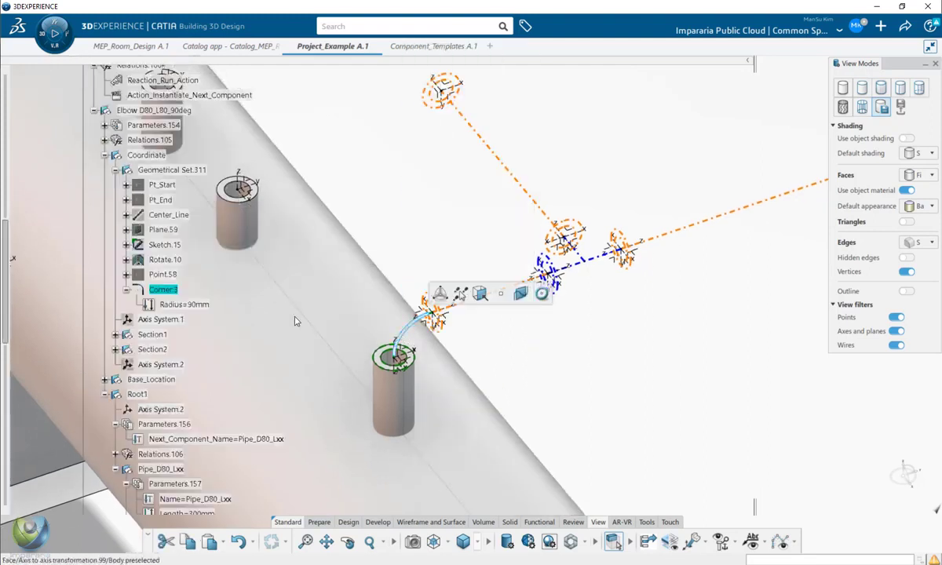
click(105, 155)
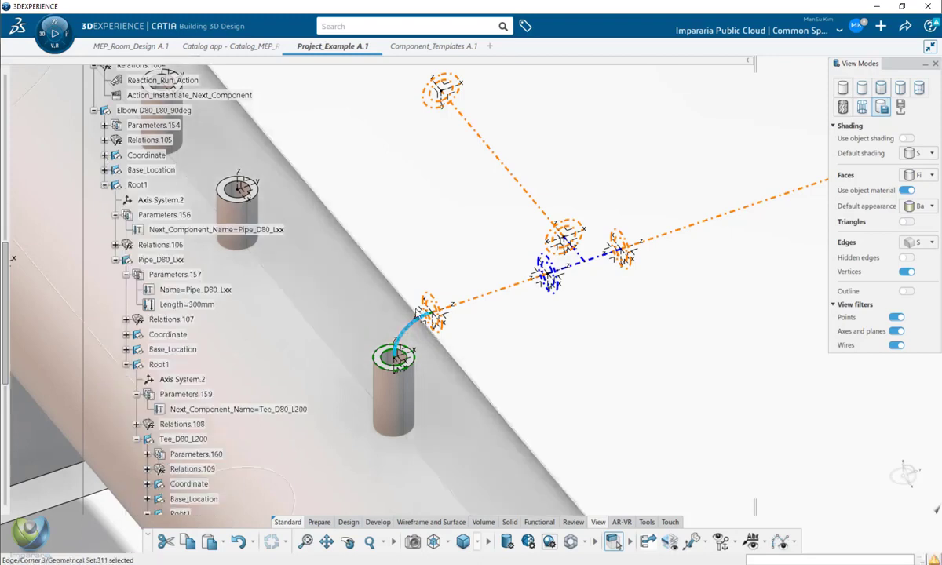
- Set the Rotate_Angle of Elbow D80_L80_90deg under Root4 to 45deg
click(150, 110)
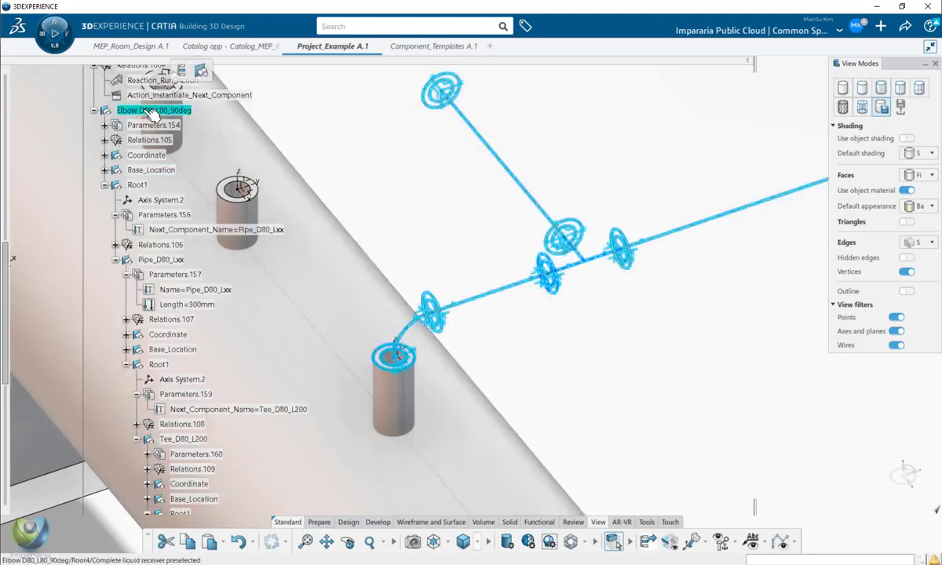
click(105, 125)
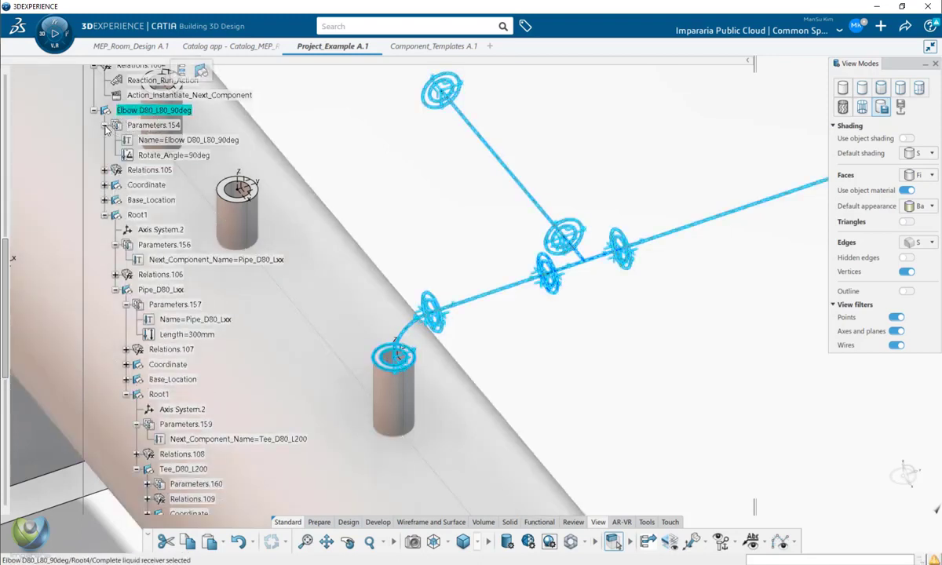
double_click(196, 156)
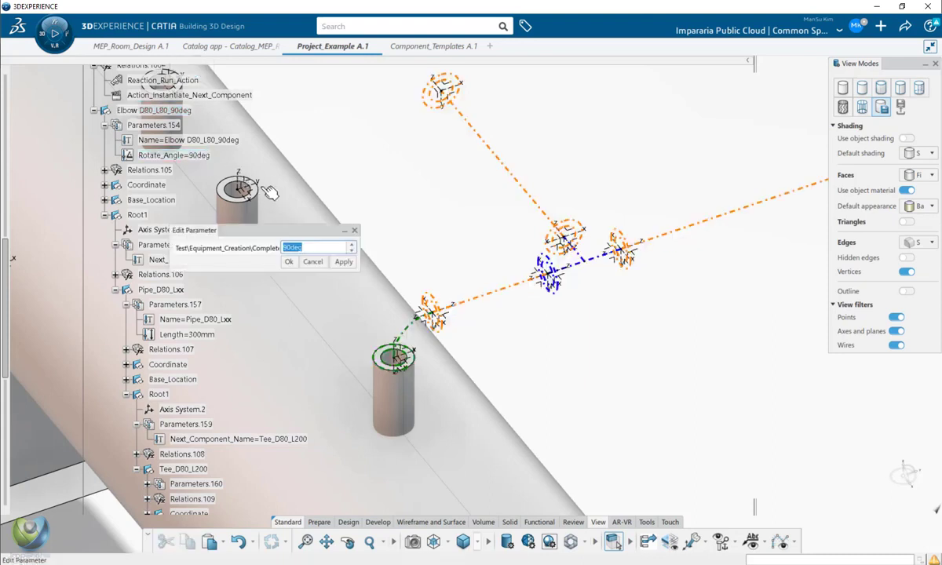
text(45)
key(Return)
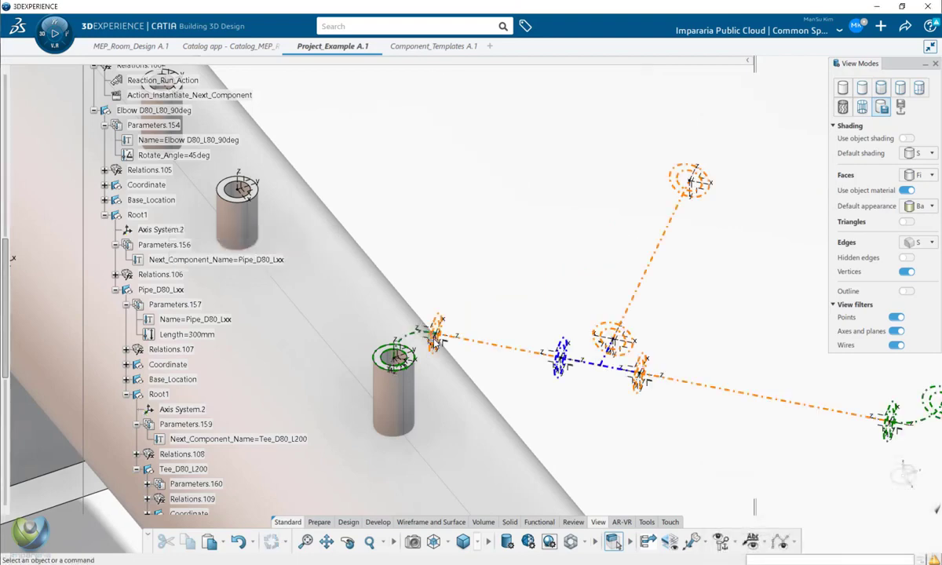
- Inspect the rotated pipe run on the receiver and undo the elbow's Rotate_Angle change
middle_drag(496, 338, 576, 315)
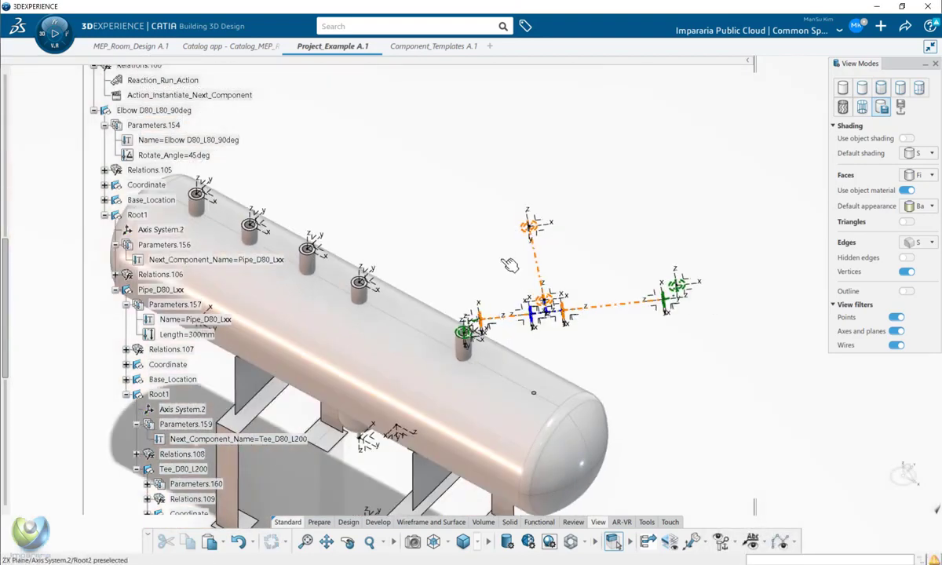
key(ctrl+z)
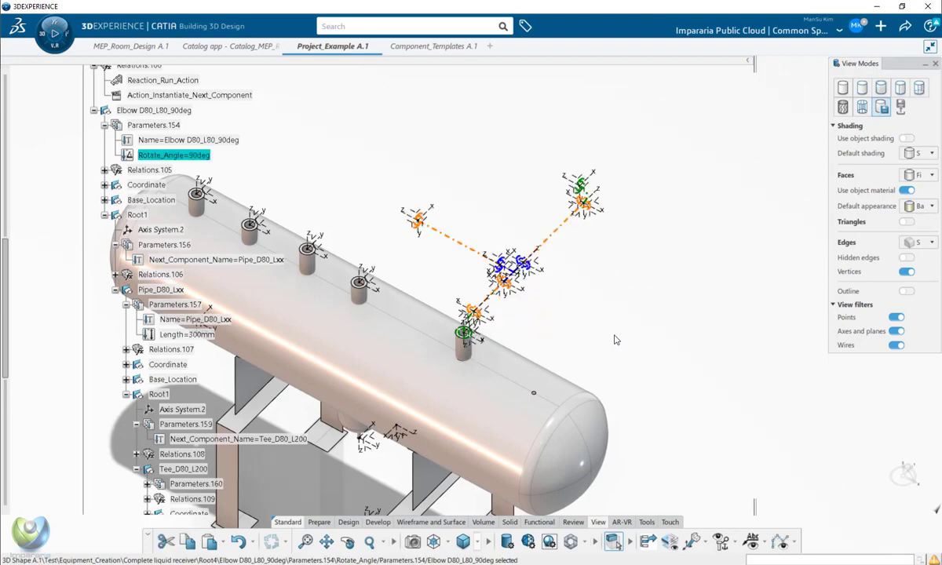
middle_drag(610, 345, 585, 331)
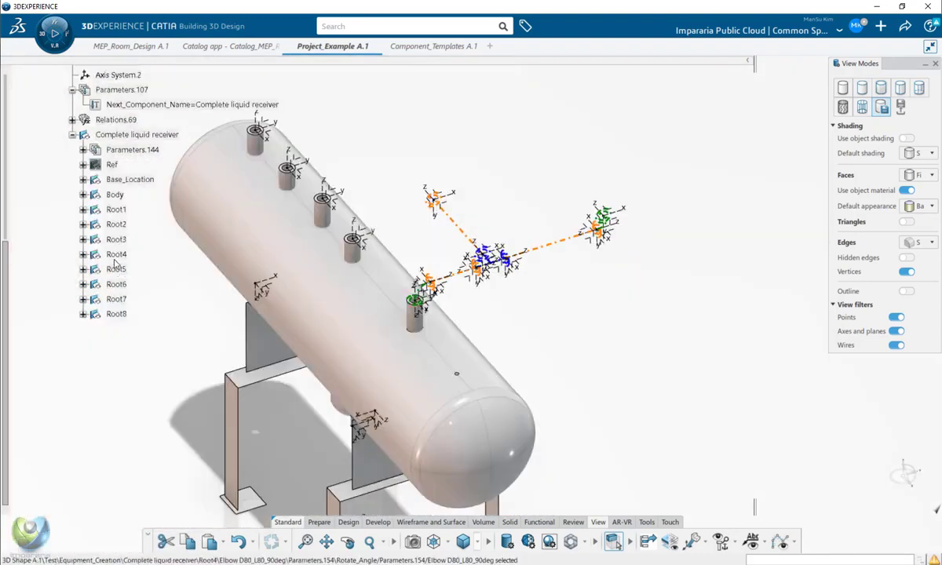
- Expand Root4 of the Complete liquid receiver and copy its Elbow D80_L80_90deg with the downstream components
double_click(117, 274)
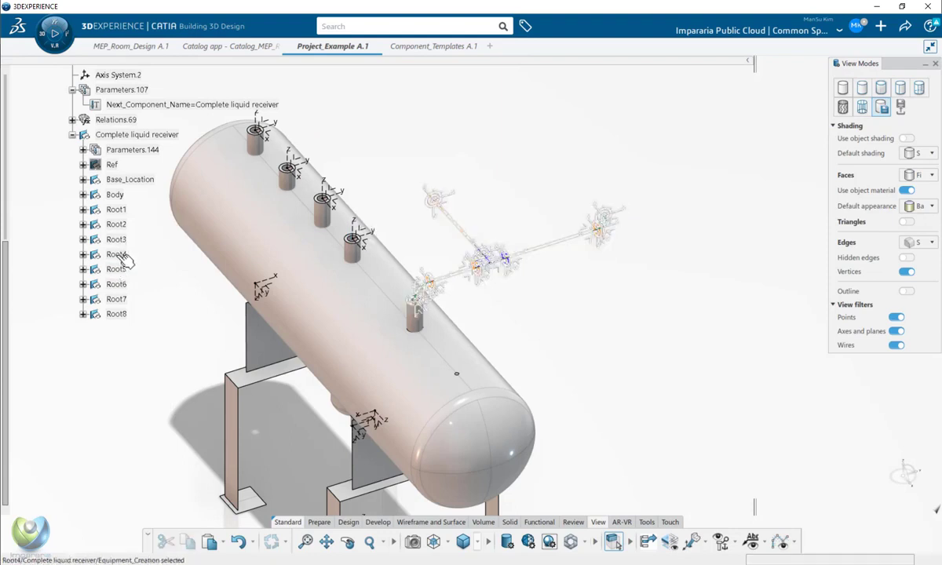
click(99, 260)
click(83, 255)
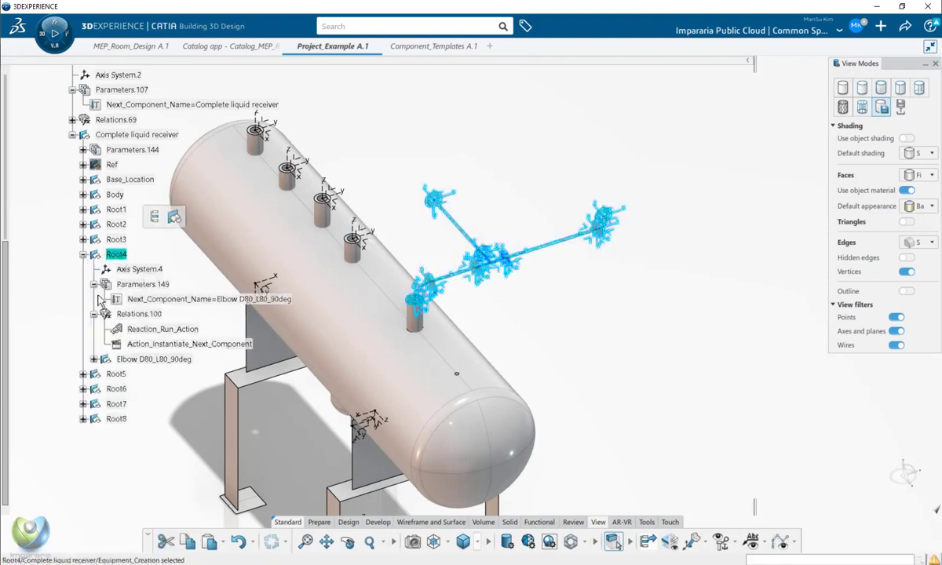
click(149, 358)
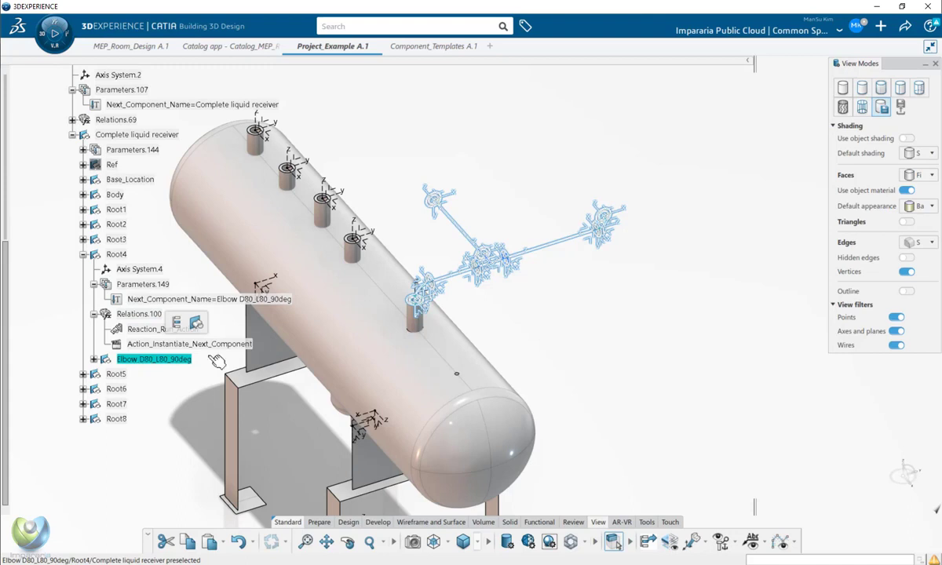
middle_drag(434, 292, 531, 303)
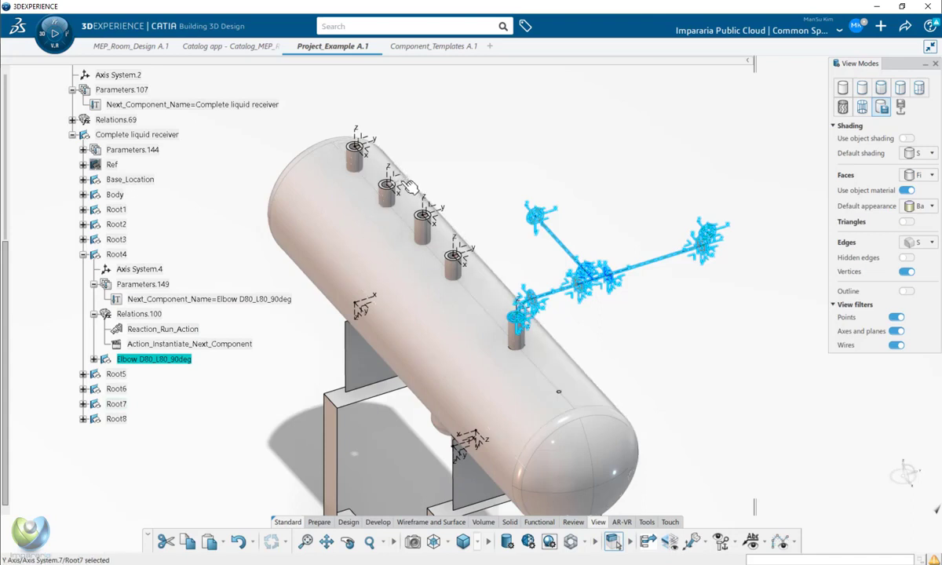
- Locate Root7 from its nozzle axis in the 3D view and paste the copied elbow assembly into it
click(409, 186)
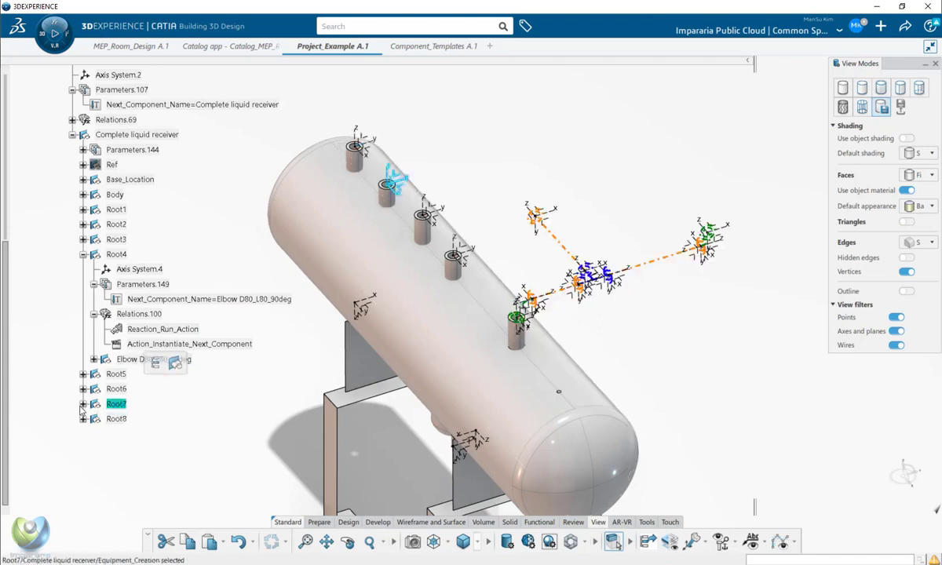
click(83, 404)
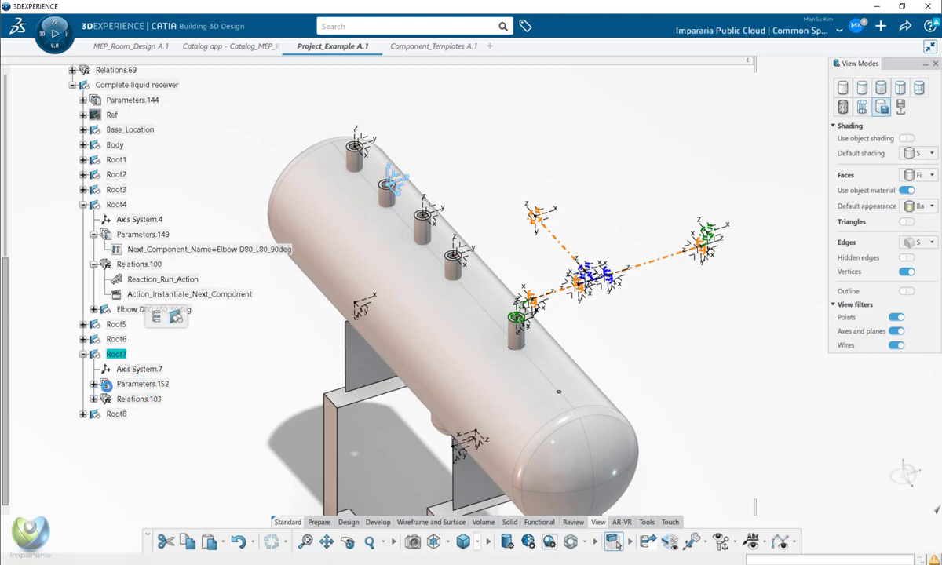
scroll(176, 393, down, 1)
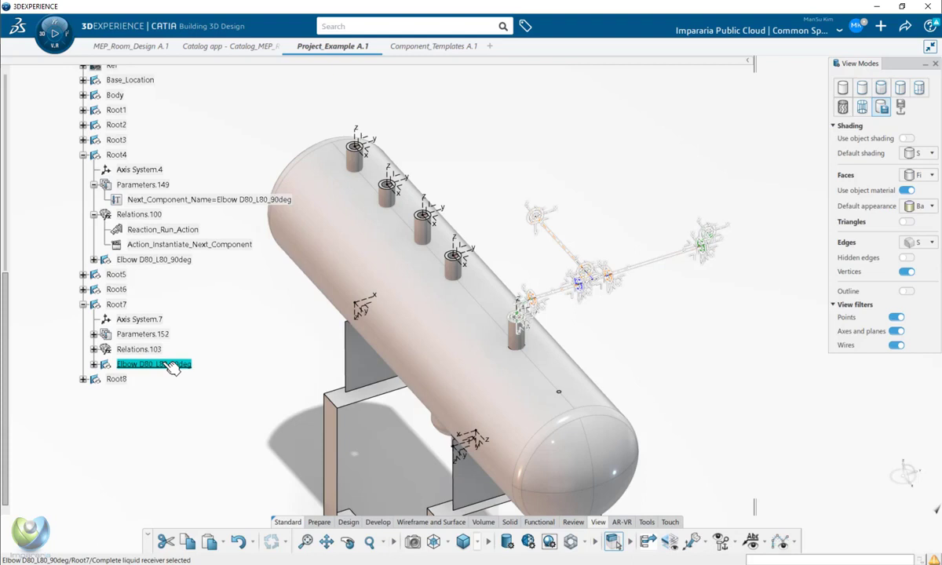
- Edit the inputs of the pasted Elbow D80_L80_90deg under Root7, replacing its input axis with Axis System.7
right_click(167, 364)
mouse_move(218, 353)
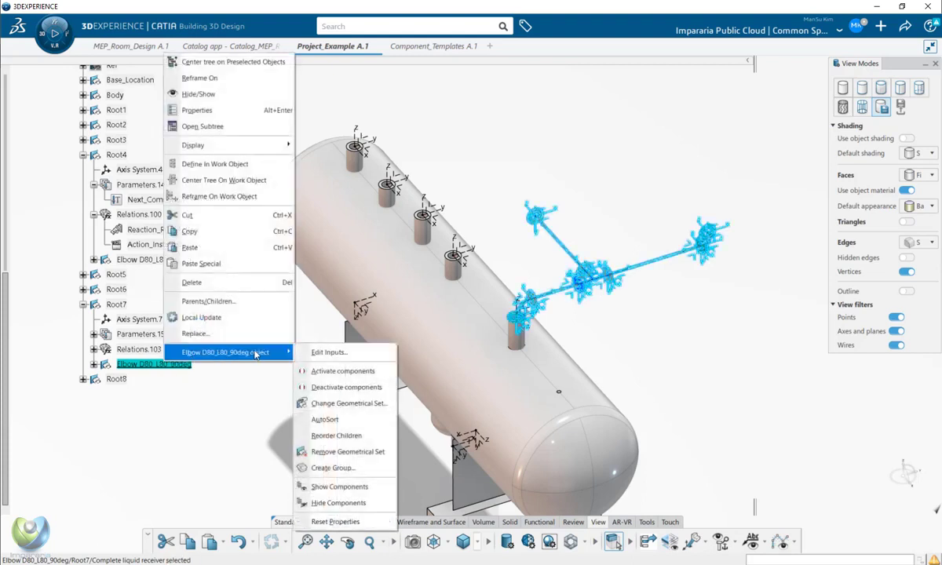
click(334, 352)
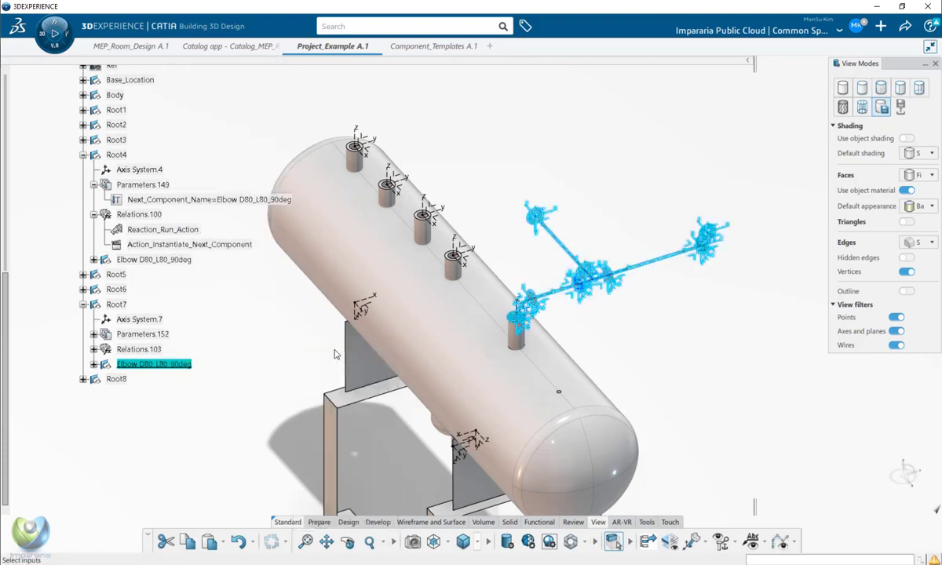
click(139, 319)
click(689, 392)
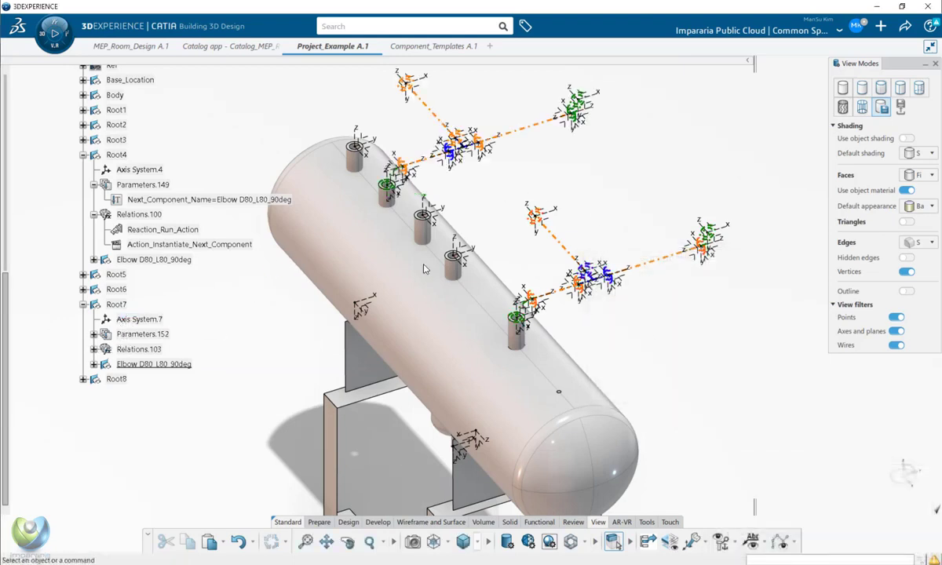
- Compare the copied pipe run on Root7 with the original on Root4, checking their branch pipe centre lines
middle_drag(396, 247, 498, 255)
scroll(549, 306, down, 1)
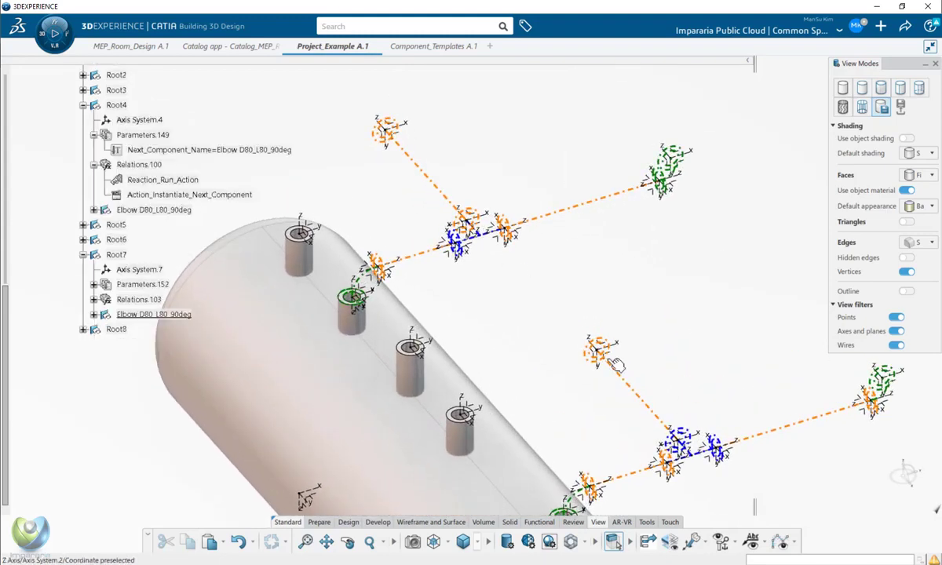
click(471, 213)
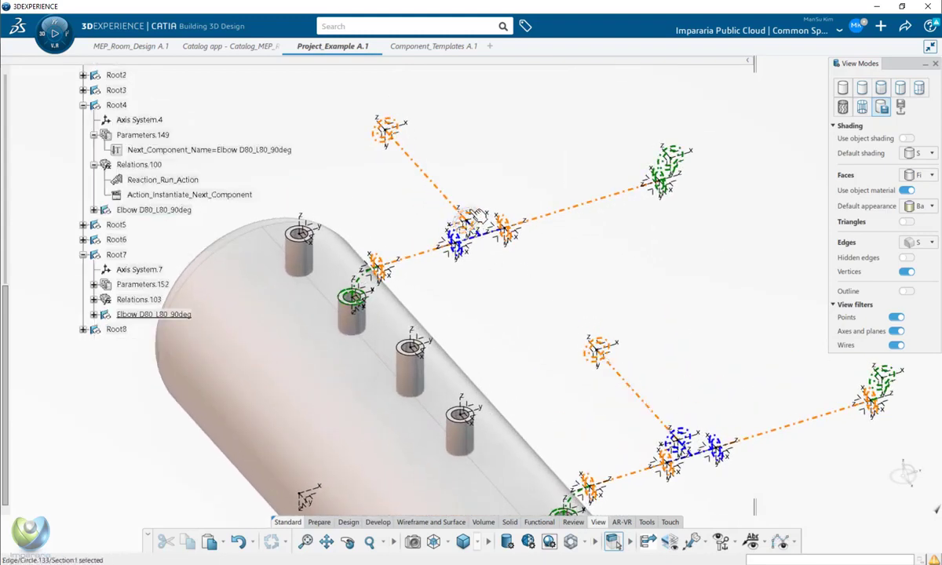
click(440, 191)
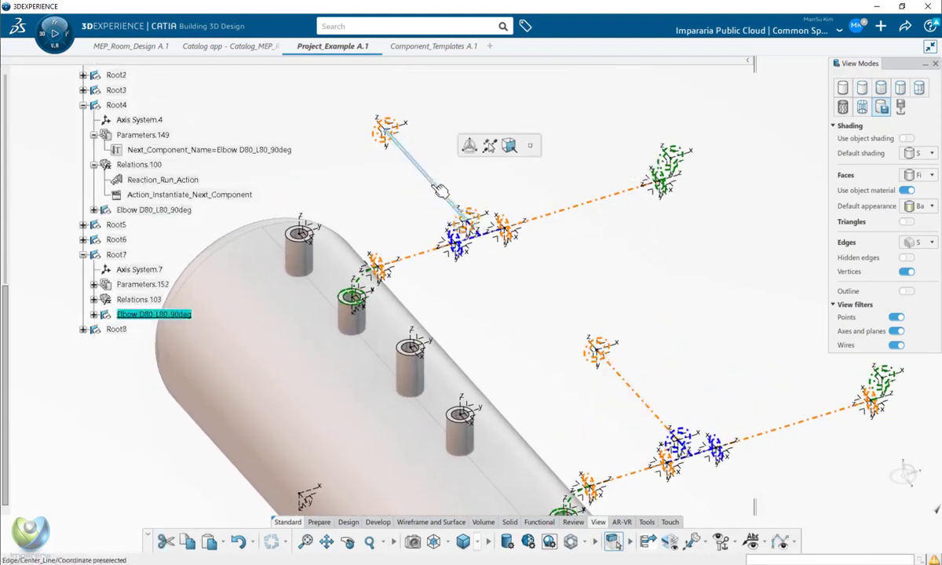
click(612, 364)
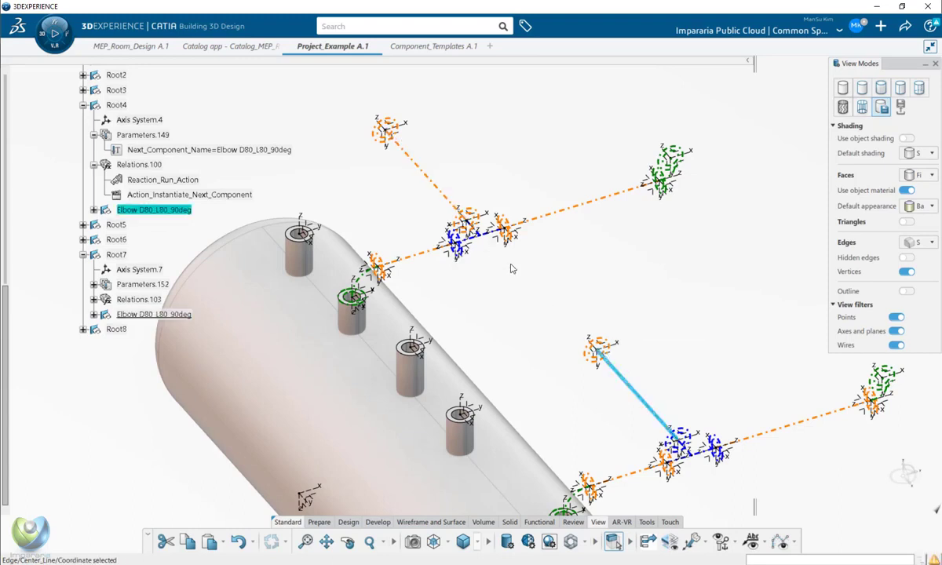
click(510, 268)
middle_drag(517, 292, 567, 355)
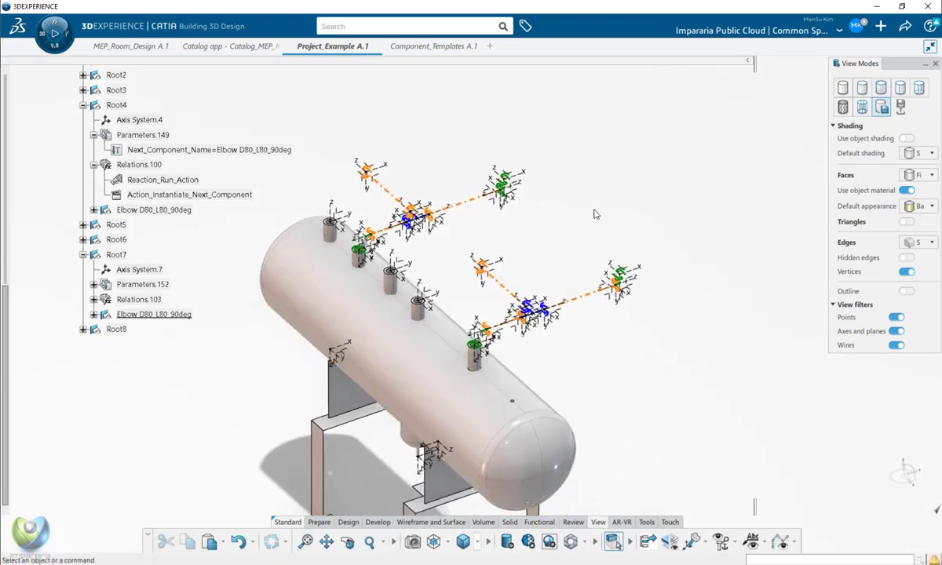
middle_drag(603, 189, 595, 214)
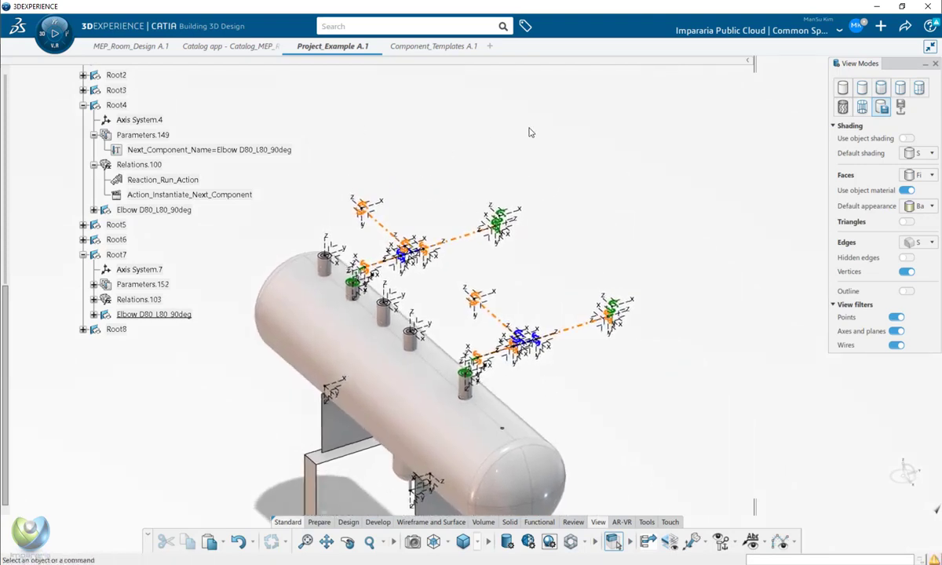
- Collapse Root4 and Root7 in the Complete liquid receiver's tree
scroll(173, 265, up, 1)
click(84, 155)
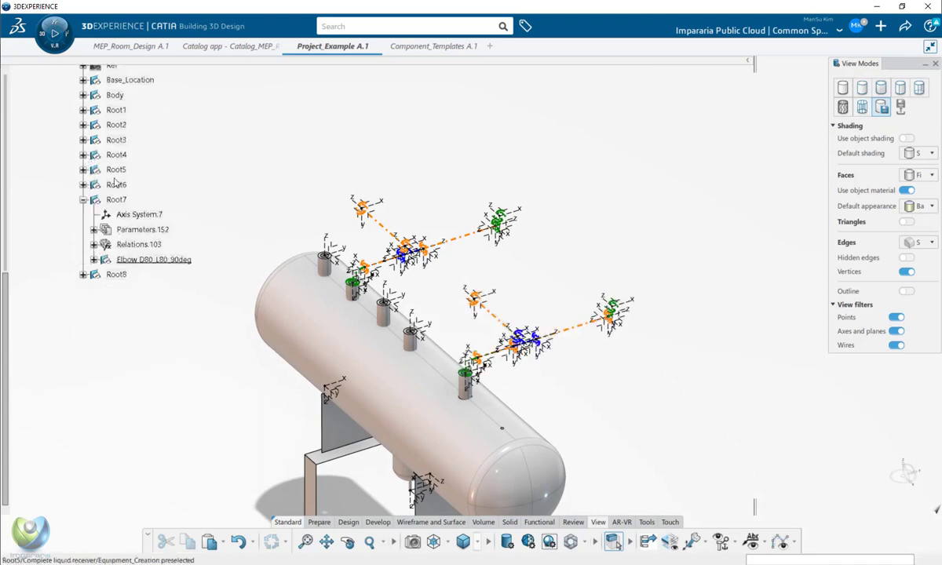
click(83, 199)
scroll(152, 299, up, 2)
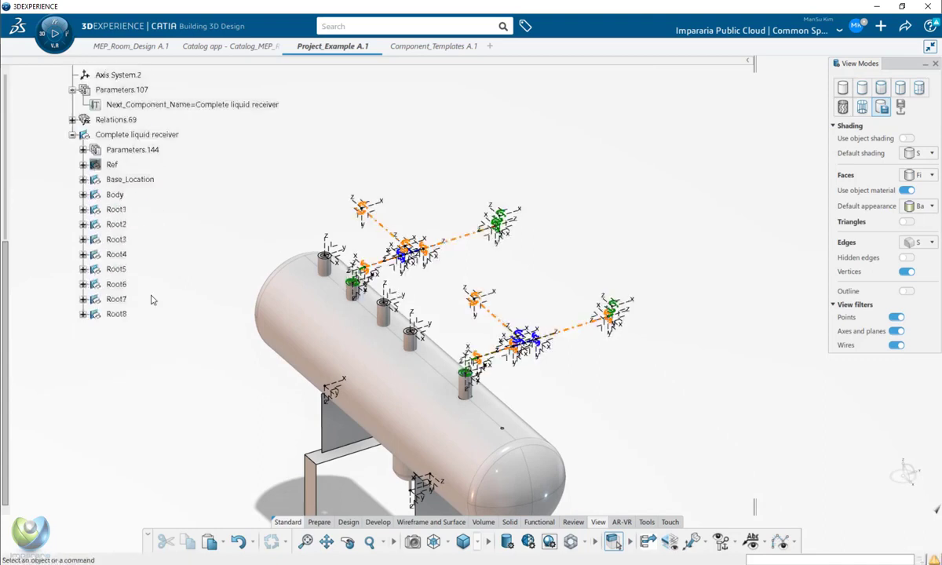
- Examine the Root branches of the Complete liquid receiver and the Action_Create_Components action in the Project_Example tree
scroll(133, 275, up, 1)
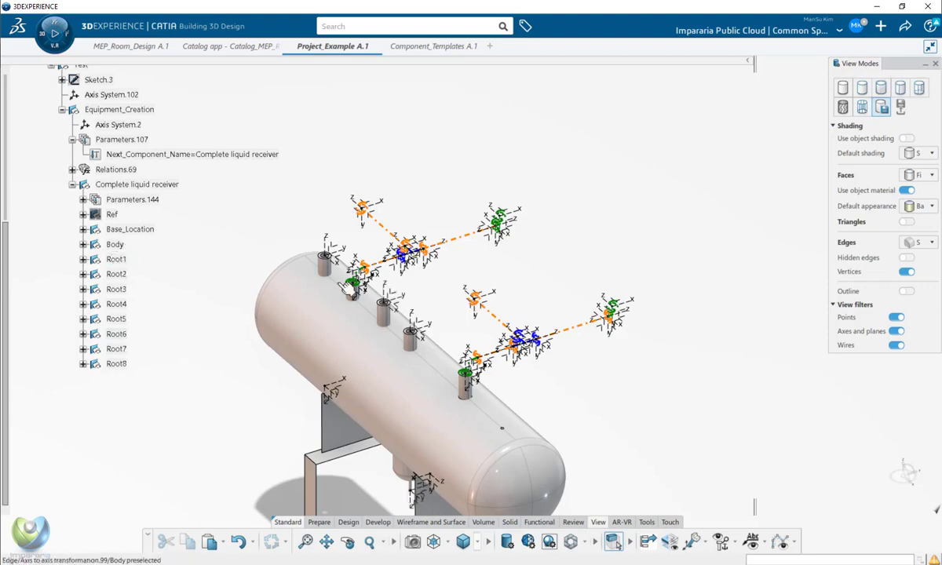
scroll(166, 279, up, 1)
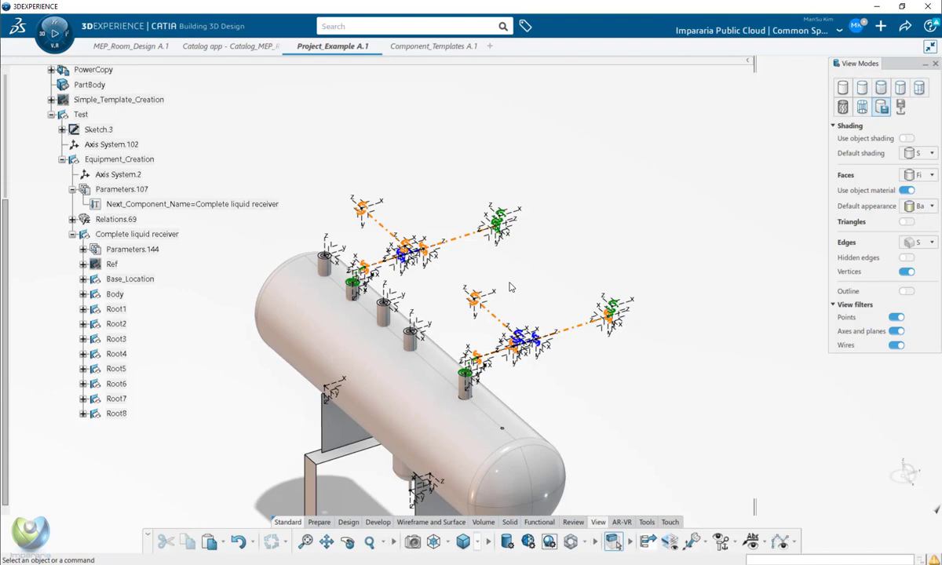
click(83, 309)
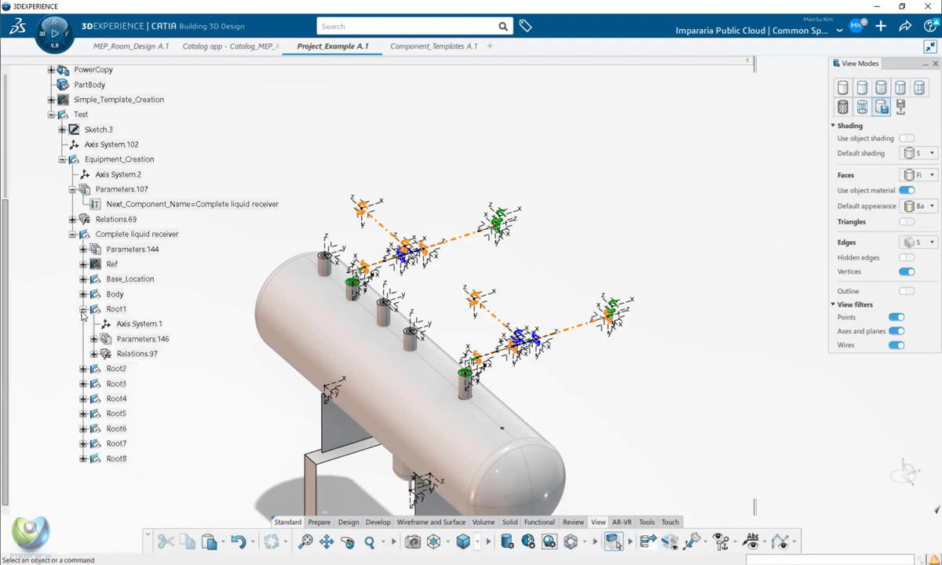
click(83, 310)
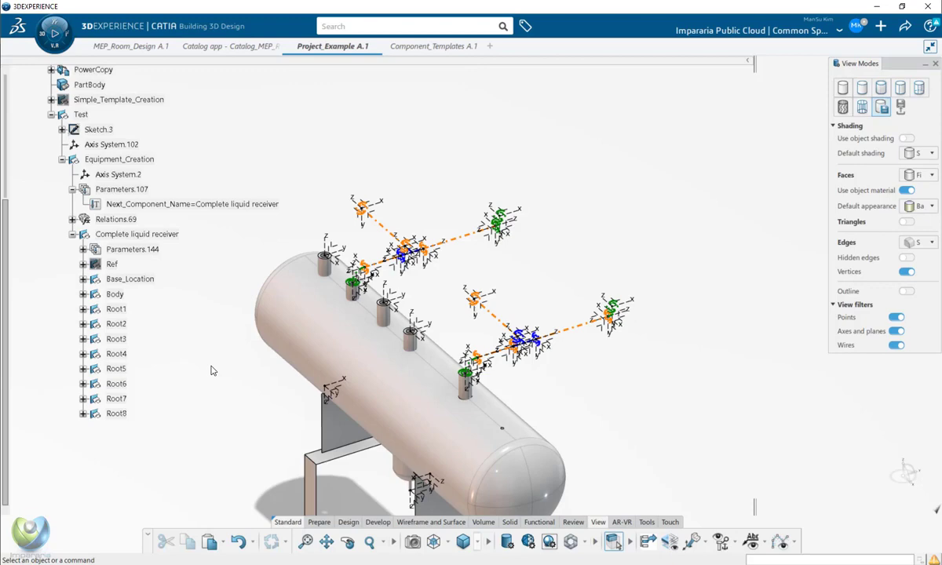
middle_drag(562, 395, 457, 366)
scroll(118, 154, up, 1)
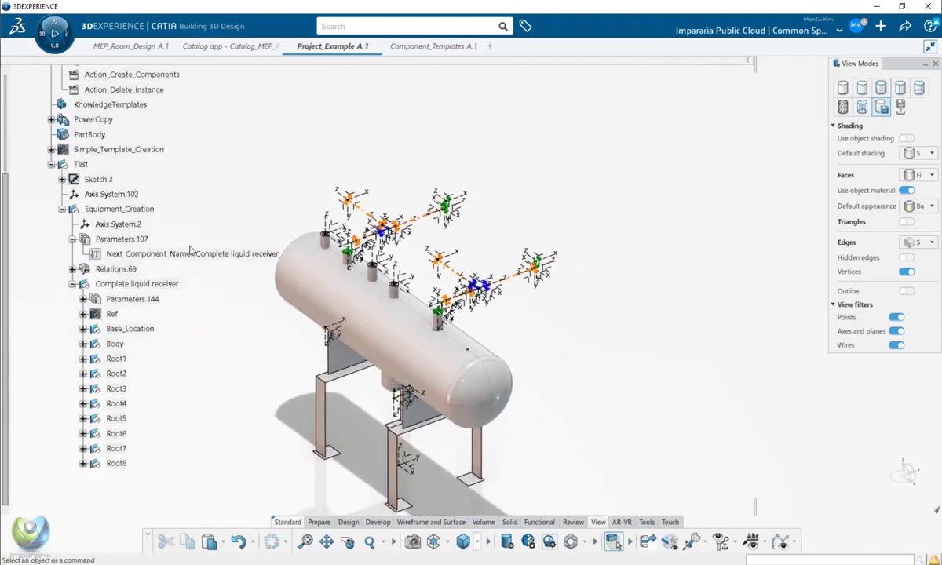
scroll(209, 293, up, 4)
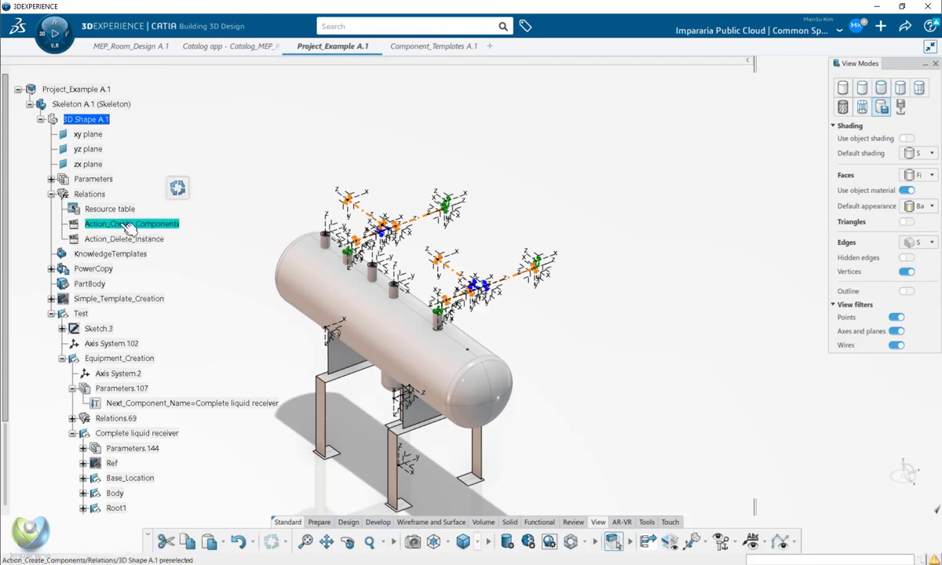
scroll(145, 369, down, 3)
scroll(118, 318, down, 2)
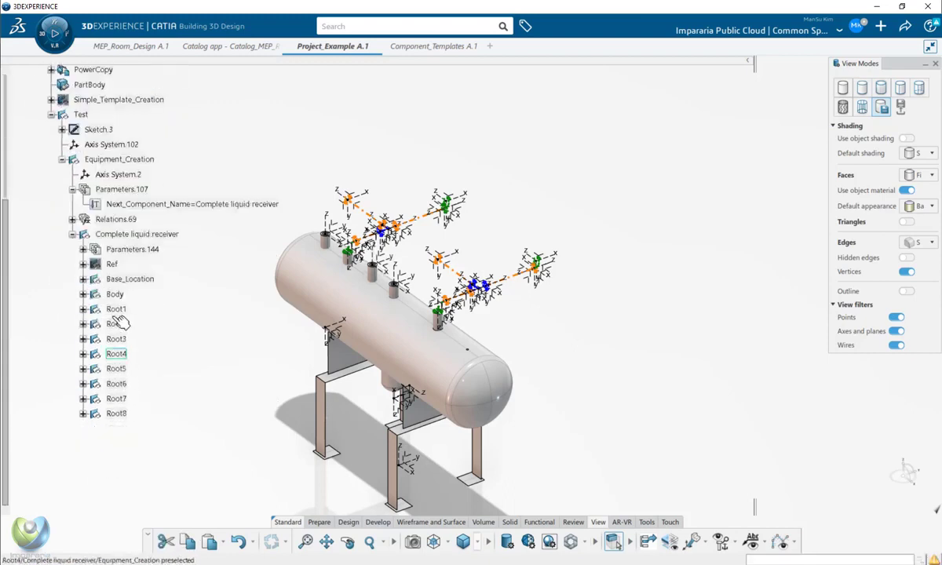
- Inspect the Base_Location set's ET_Name parameter and its Complete liquid receiver axis system, then collapse the set
click(84, 279)
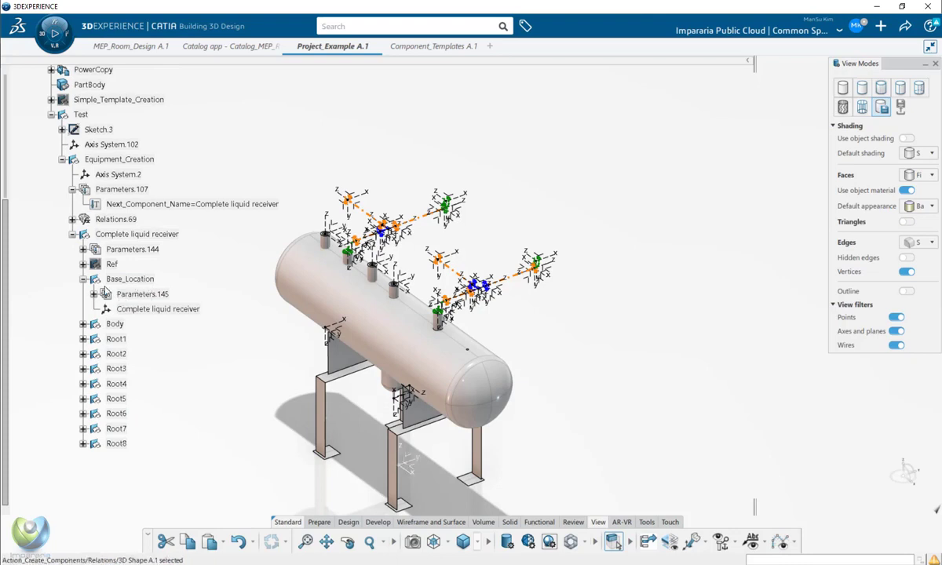
click(93, 295)
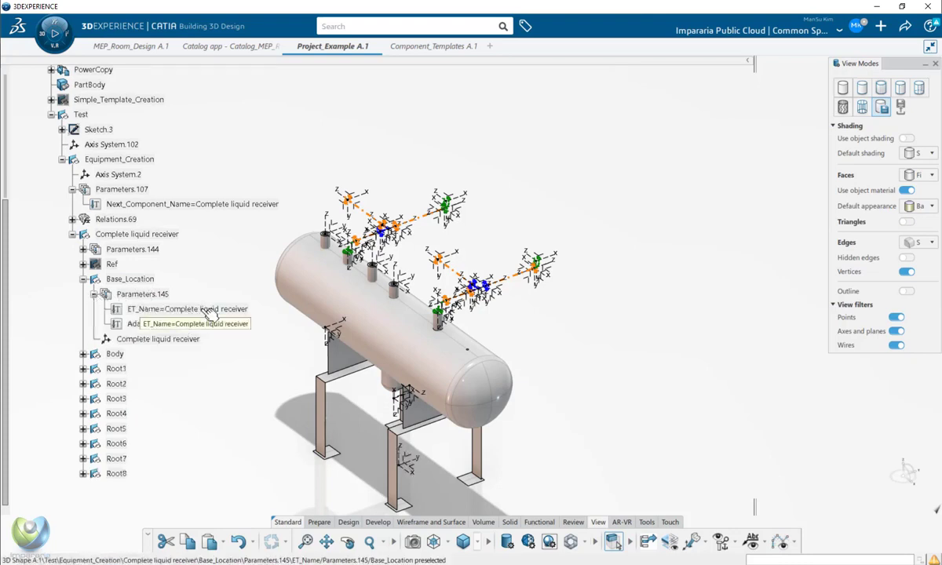
scroll(210, 314, up, 3)
click(181, 408)
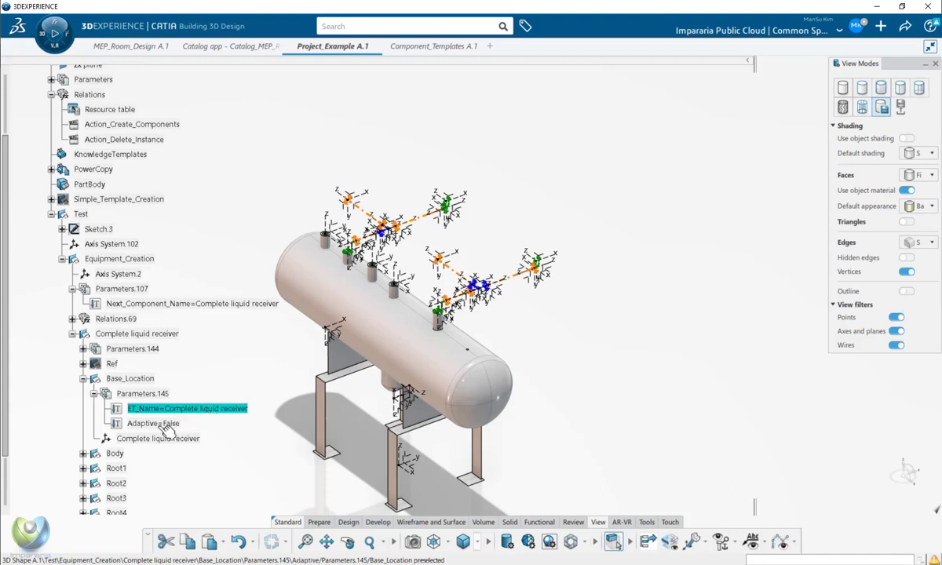
click(171, 439)
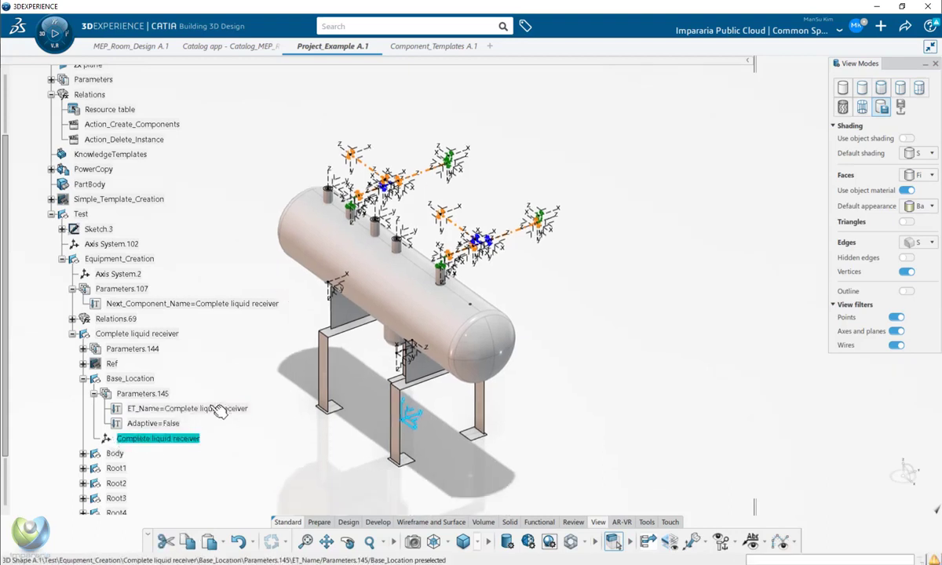
click(185, 409)
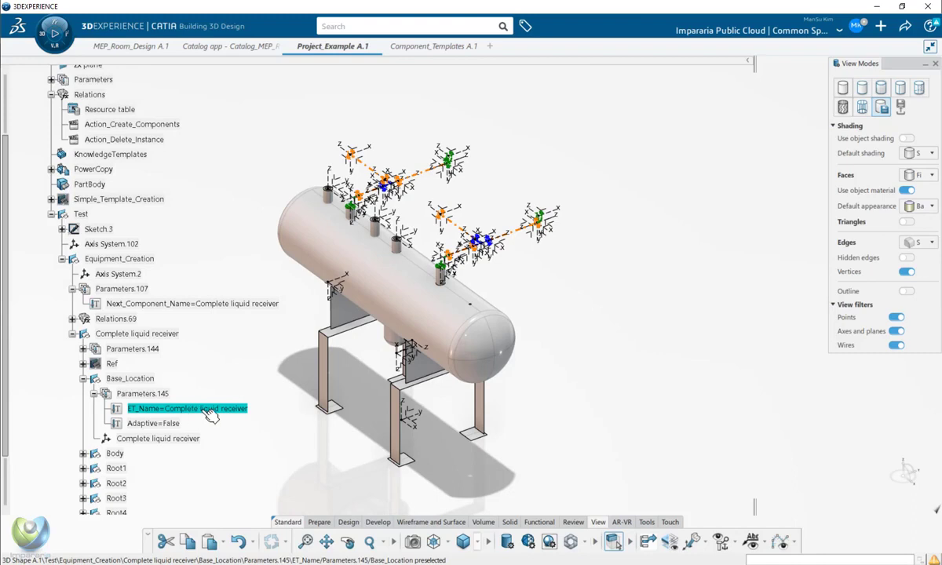
click(83, 380)
middle_drag(409, 291, 410, 323)
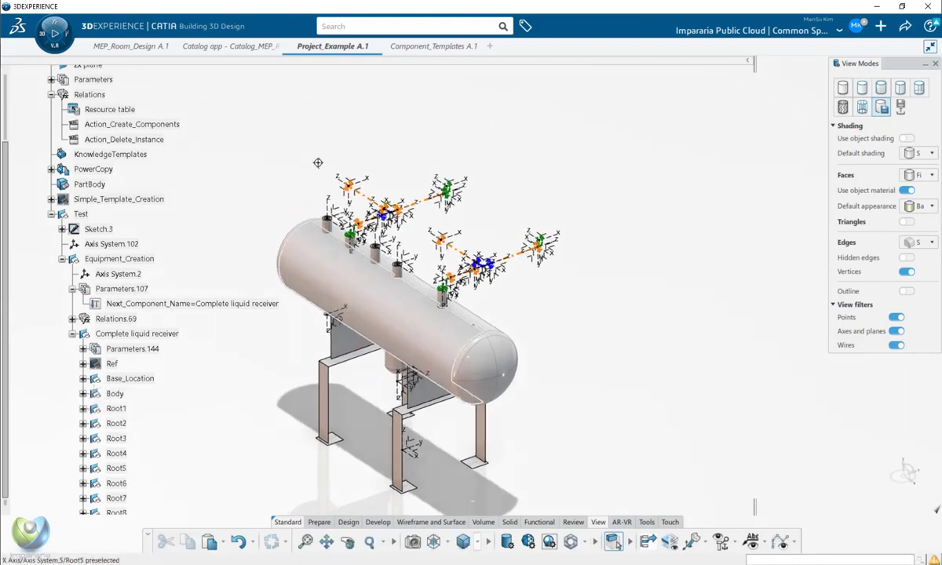
- Switch to the Catalog_MEP_Room_Demo catalog and open keyword management for the MEP_Room chapter
click(240, 51)
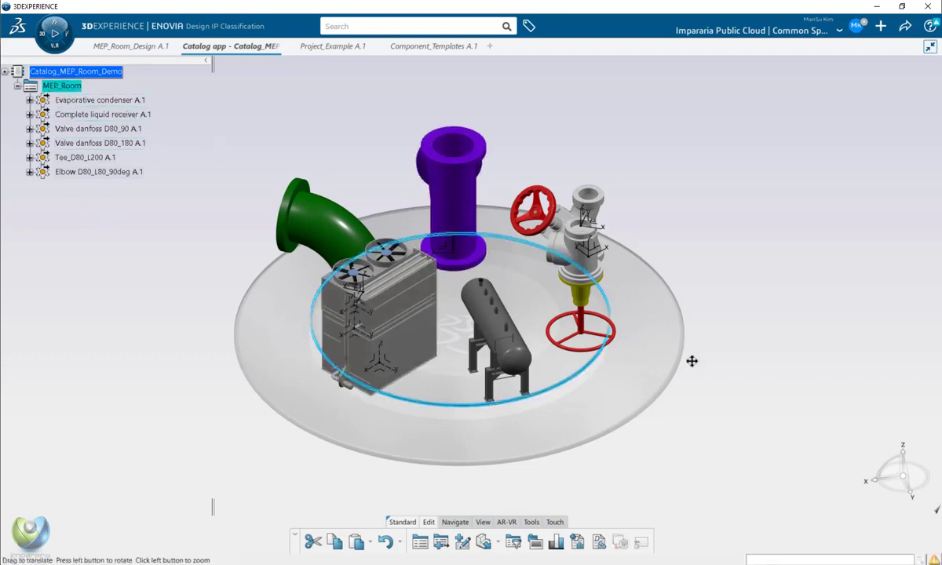
mouse_move(692, 360)
middle_down()
mouse_move(468, 353)
mouse_move(684, 346)
middle_up()
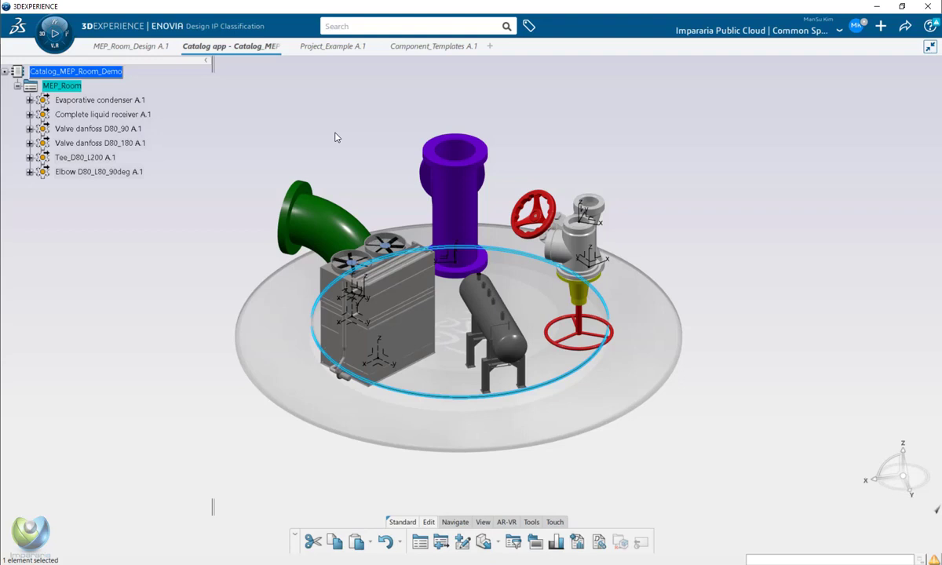
right_click(63, 86)
mouse_move(112, 342)
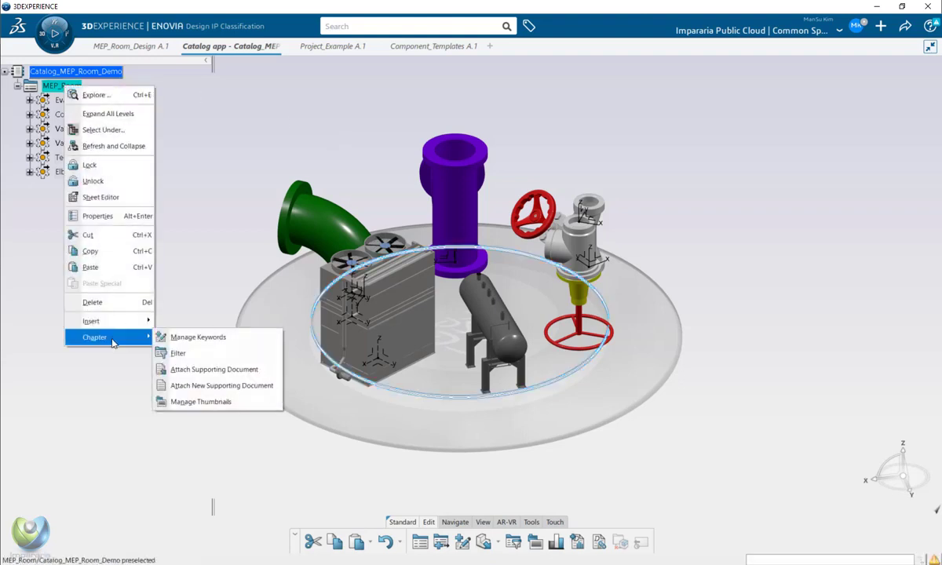
click(193, 337)
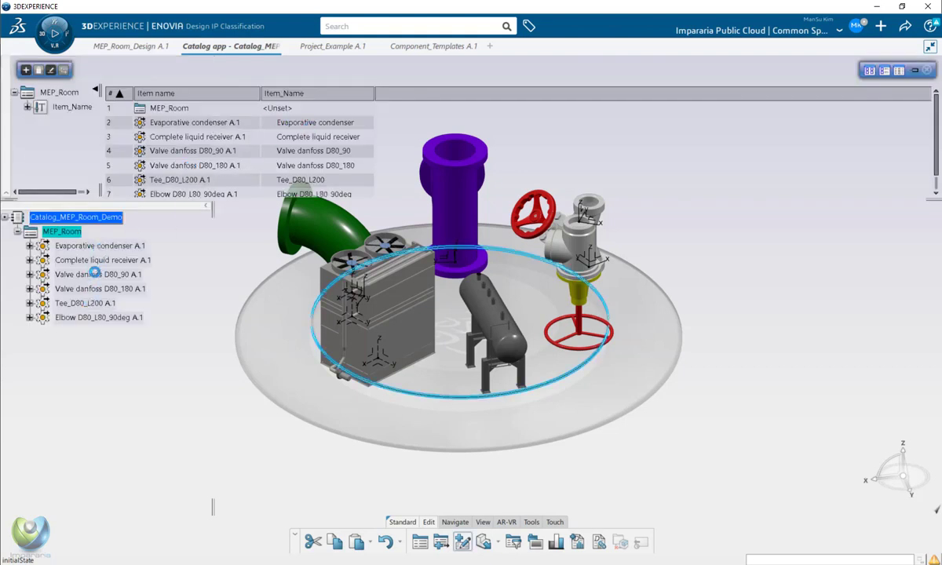
- Review the Item_Name keyword values of the MEP_Room components, including the condenser, liquid receiver and valve
click(299, 137)
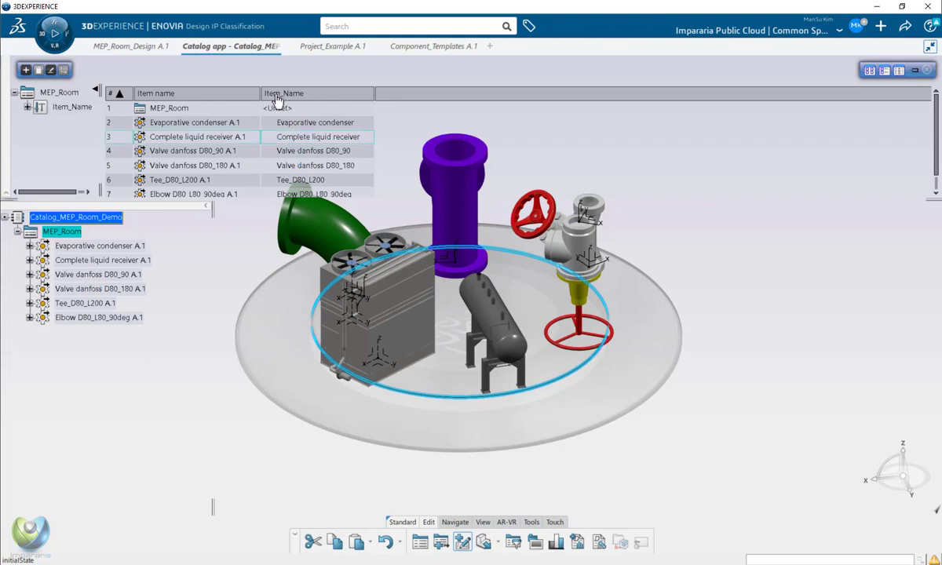
click(320, 124)
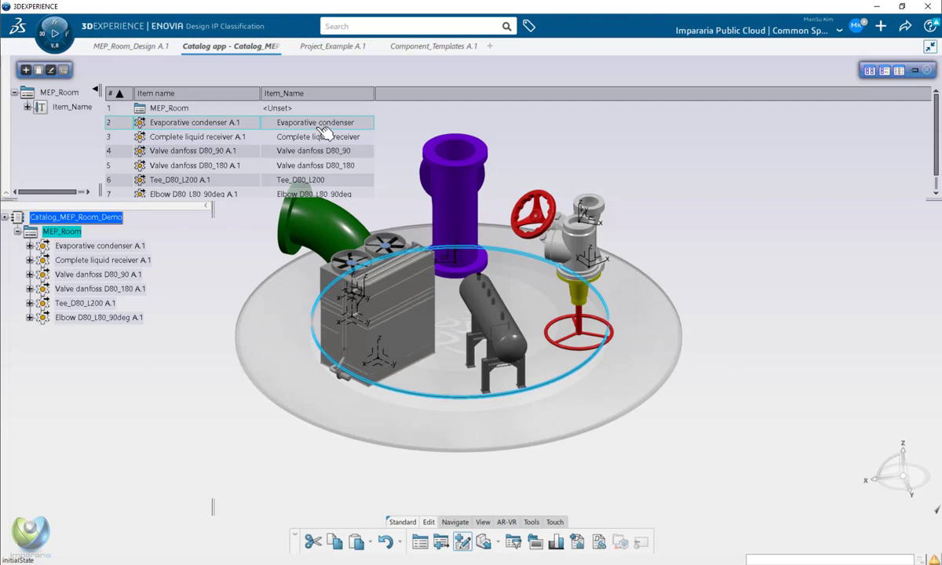
key(Down)
key(Down)
key(Down)
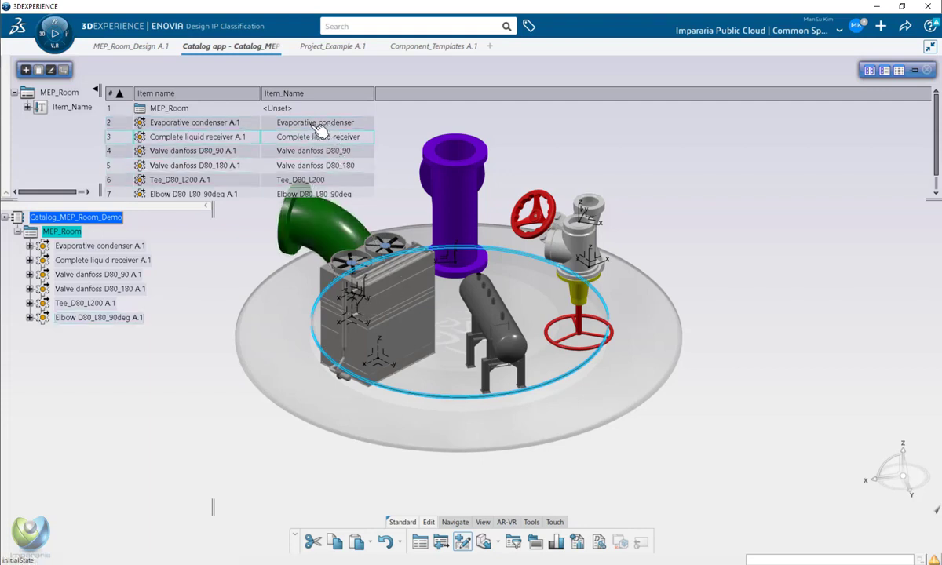
key(Down)
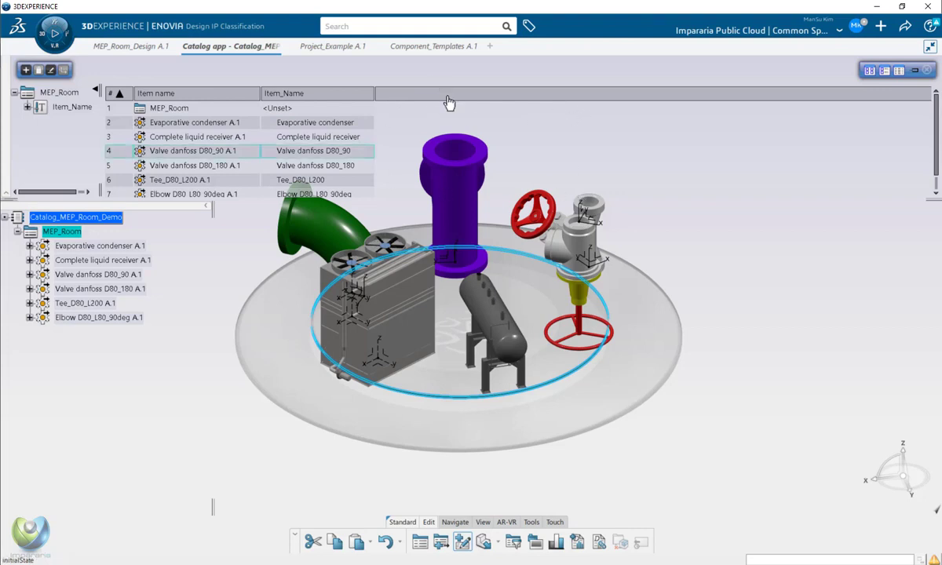
click(318, 140)
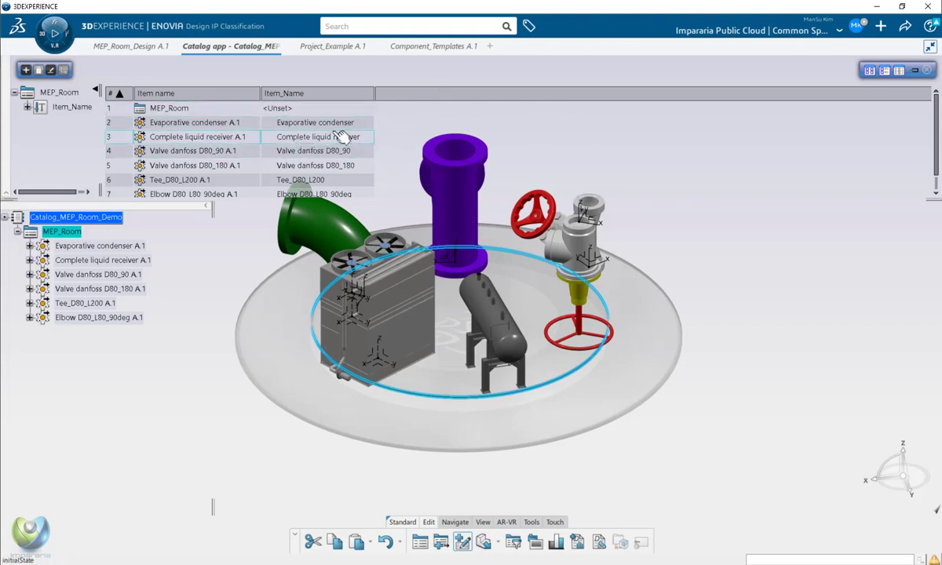
- Return to Project_Example and run Action_Create_Components with the Test set as the RootGeoSet input
mouse_move(421, 50)
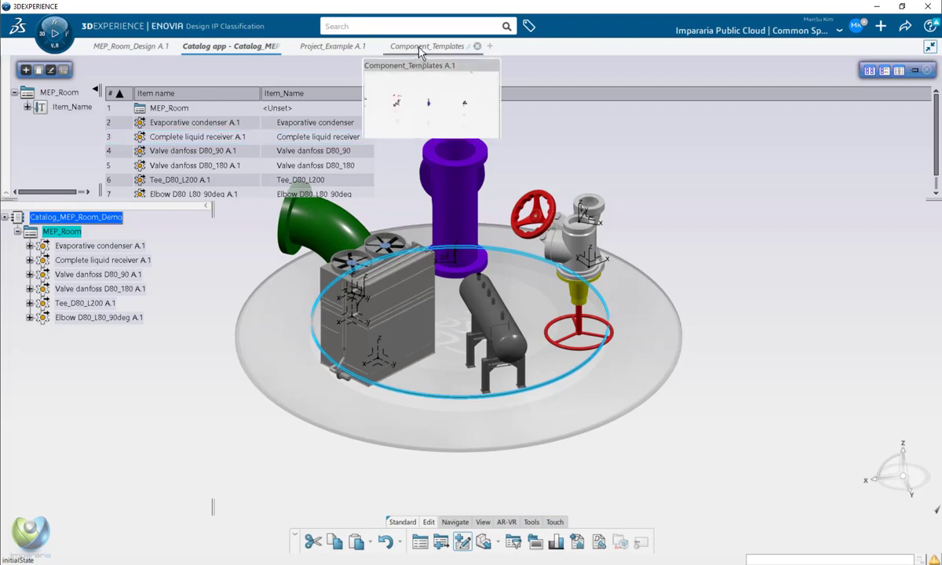
click(314, 46)
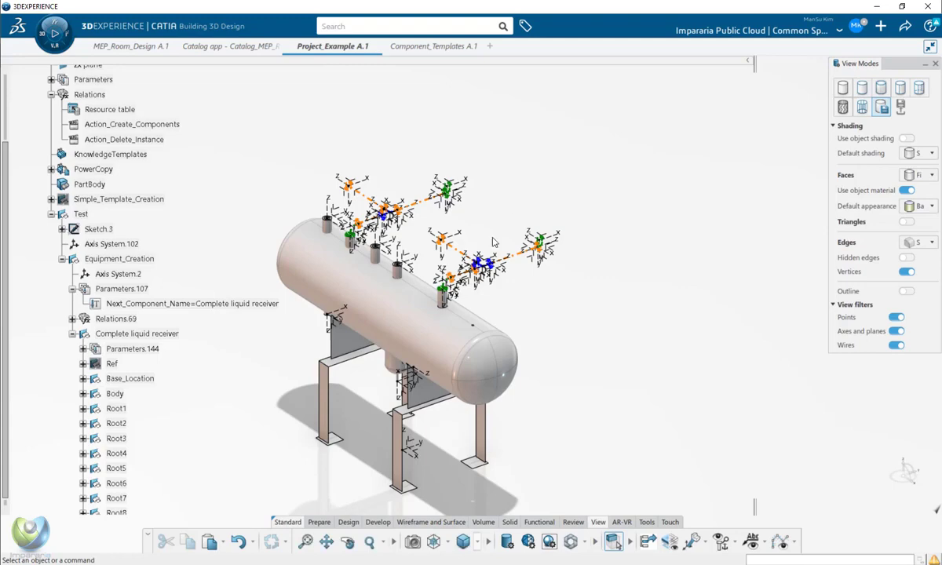
middle_drag(493, 238, 534, 240)
scroll(205, 157, up, 3)
click(147, 226)
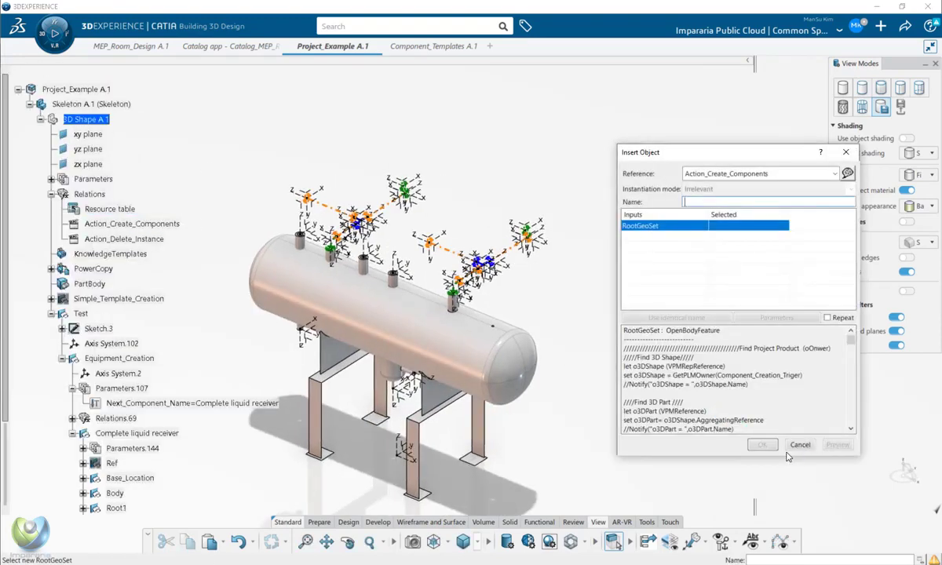
scroll(120, 280, down, 2)
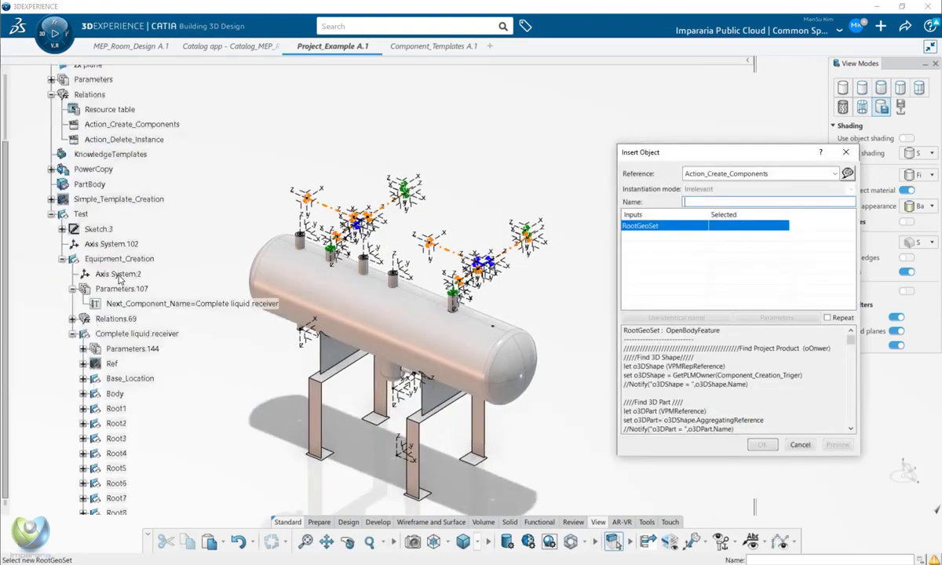
click(62, 259)
scroll(129, 279, up, 1)
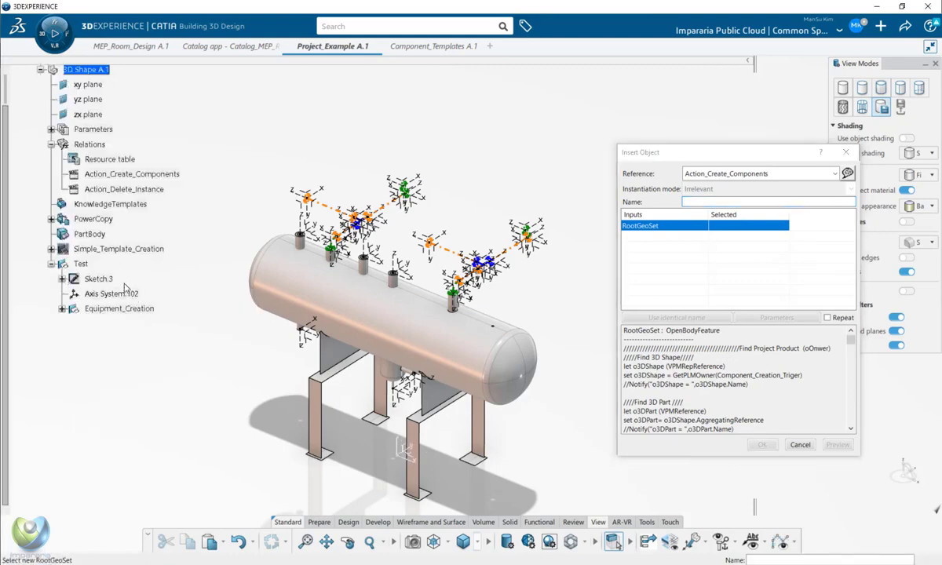
click(85, 267)
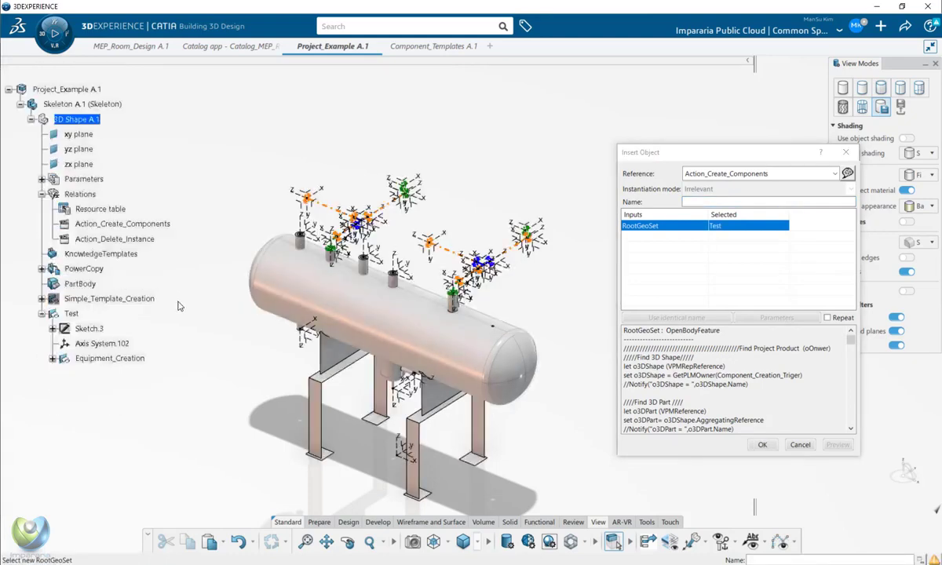
click(764, 448)
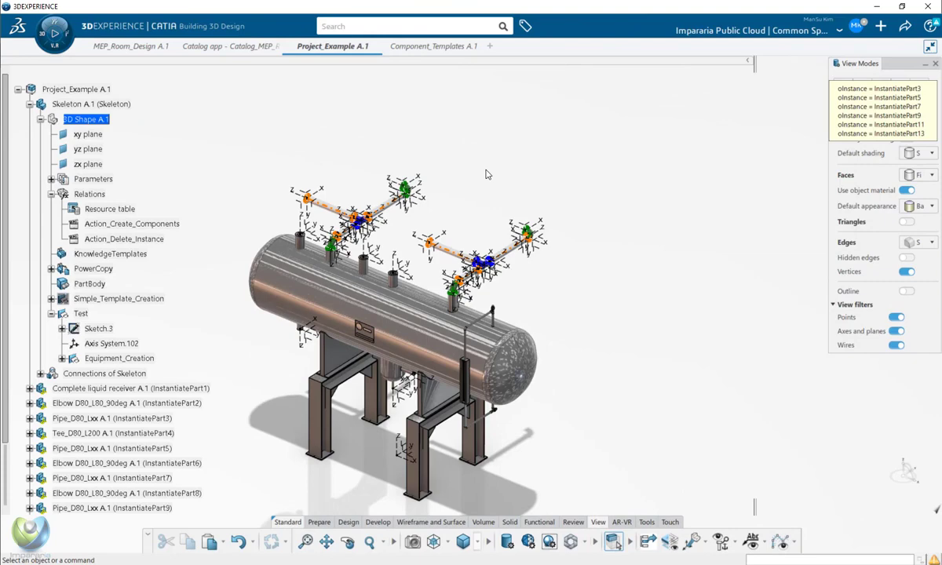
- Close the View Modes settings and collapse the Skeleton branch so only the instantiated parts are listed
click(936, 64)
click(41, 119)
click(20, 104)
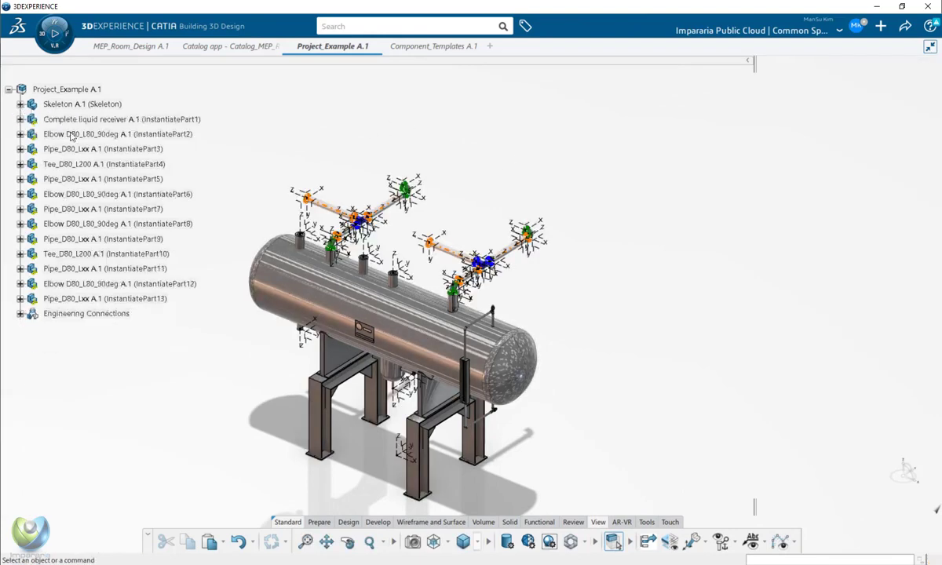
- Select all instantiated parts from Complete liquid receiver to InstantiatePart13 and inspect the generated piping up close
click(94, 119)
shift+click(139, 298)
middle_drag(645, 387, 474, 278)
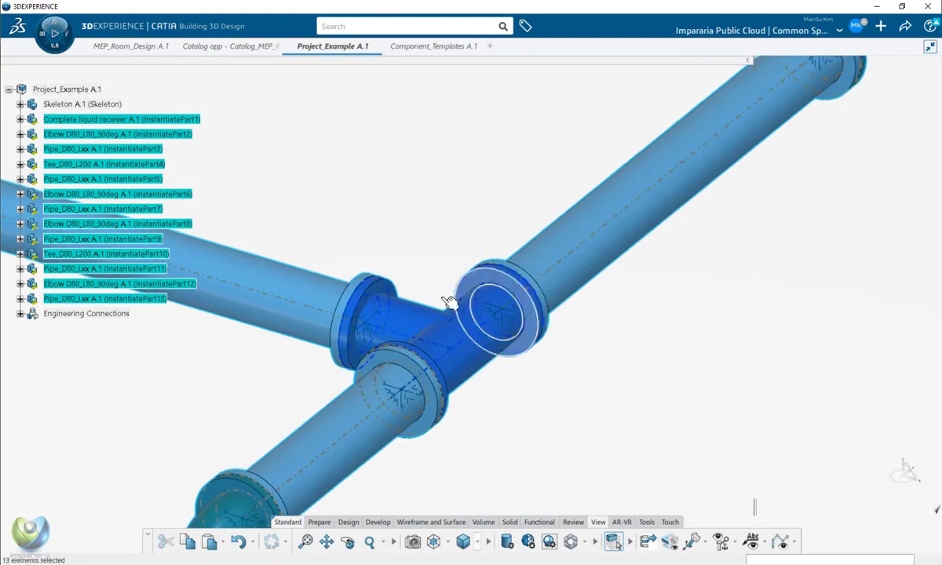
middle_drag(644, 261, 425, 272)
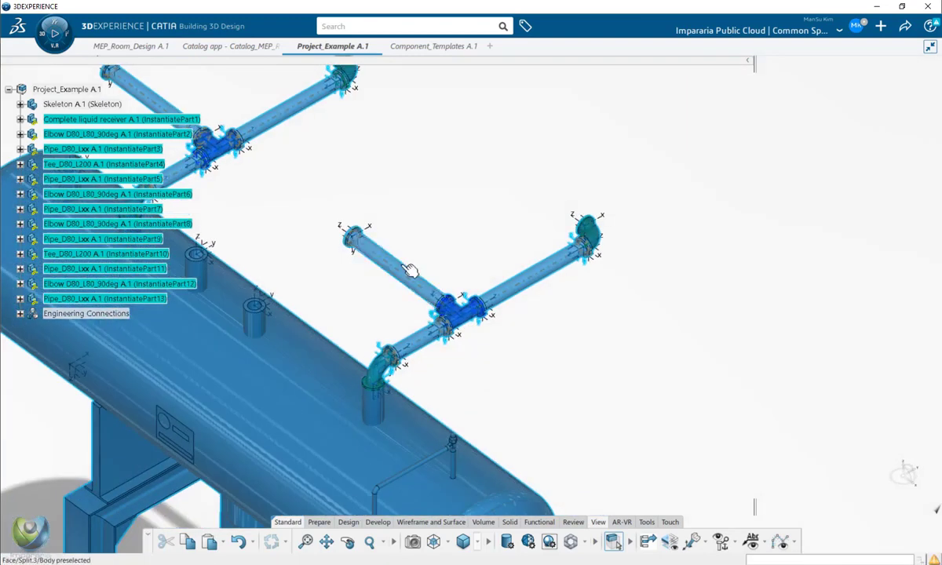
- Clear the selection, inspect the Elbow (InstantiatePart2) and Pipe_D80_Lxx (InstantiatePart3) instances, and expand the Engineering Connections
click(522, 330)
middle_drag(522, 329, 464, 320)
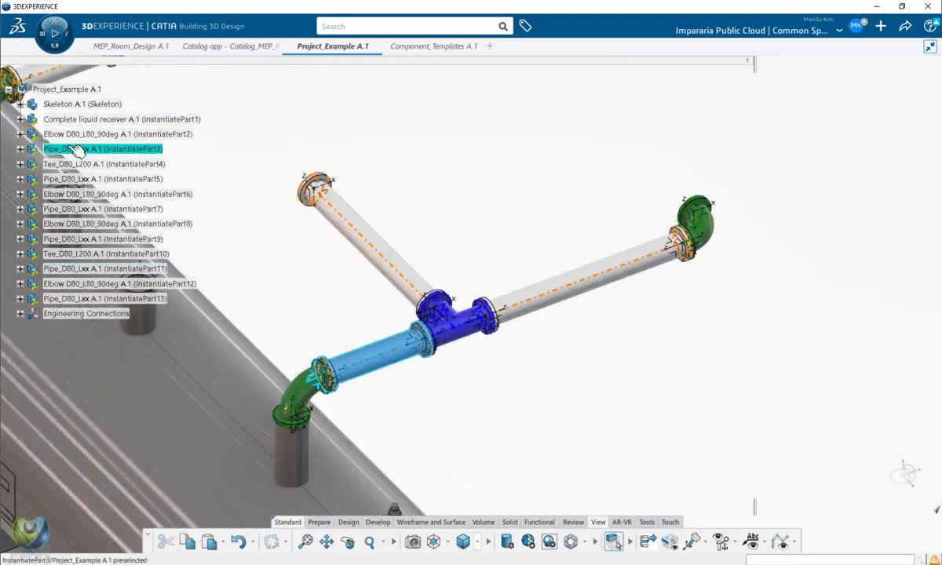
click(83, 135)
click(82, 150)
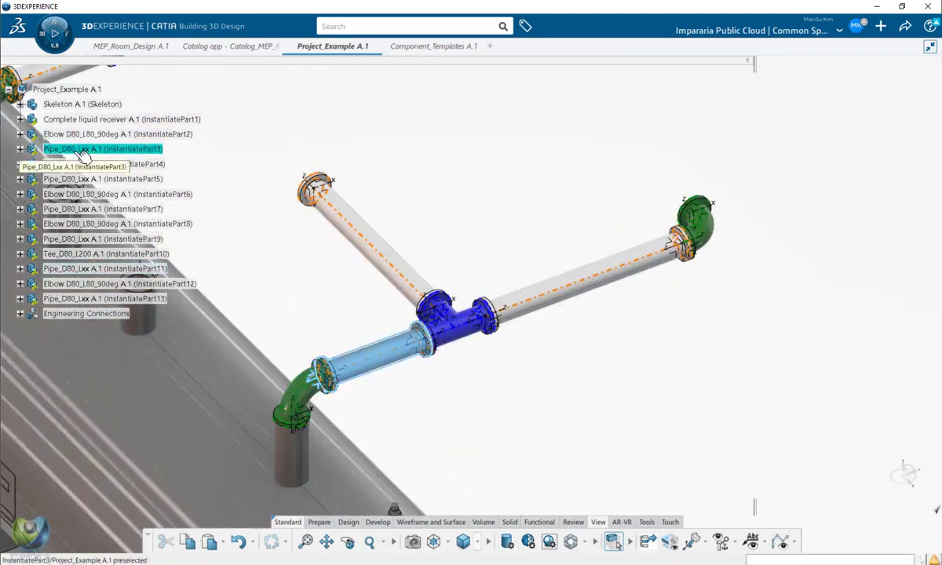
click(21, 314)
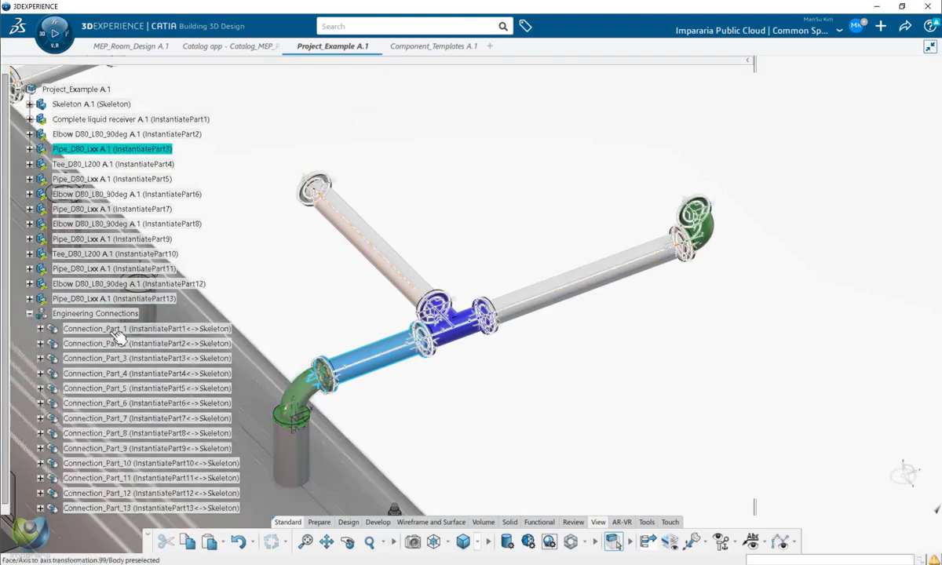
- Review which parts the Engineering Connections link to the Skeleton by highlighting the Skeleton and Elbow D80_L80_90deg (InstantiatePart6)
click(82, 104)
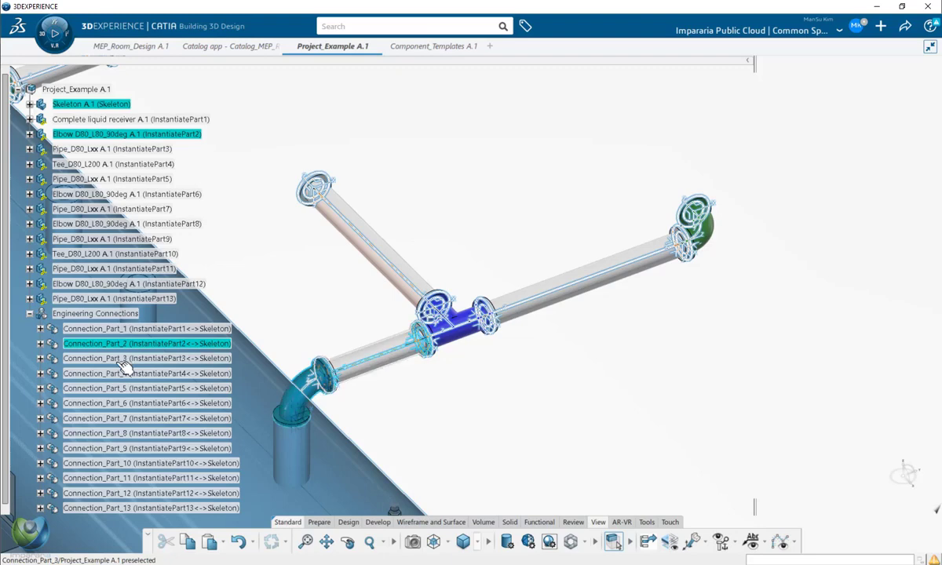
click(304, 258)
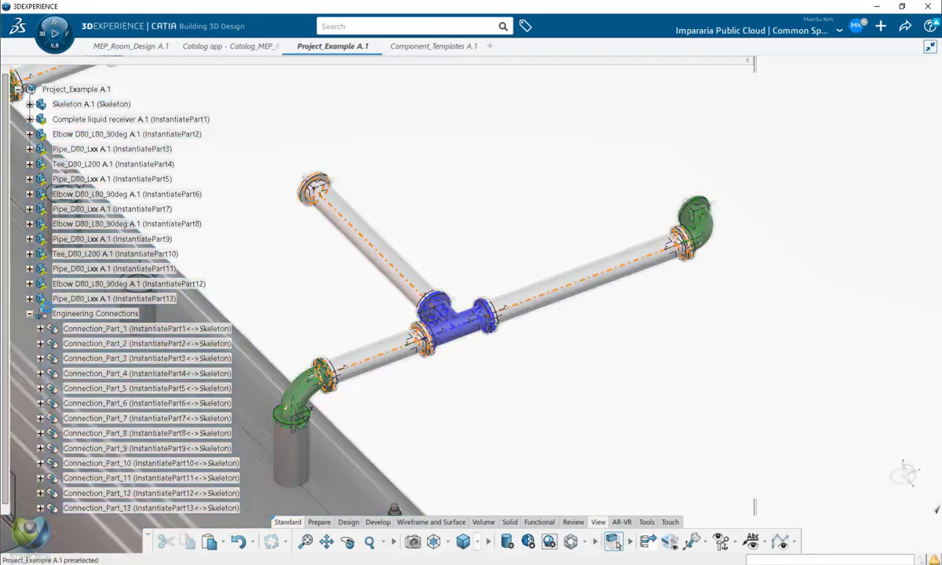
click(103, 200)
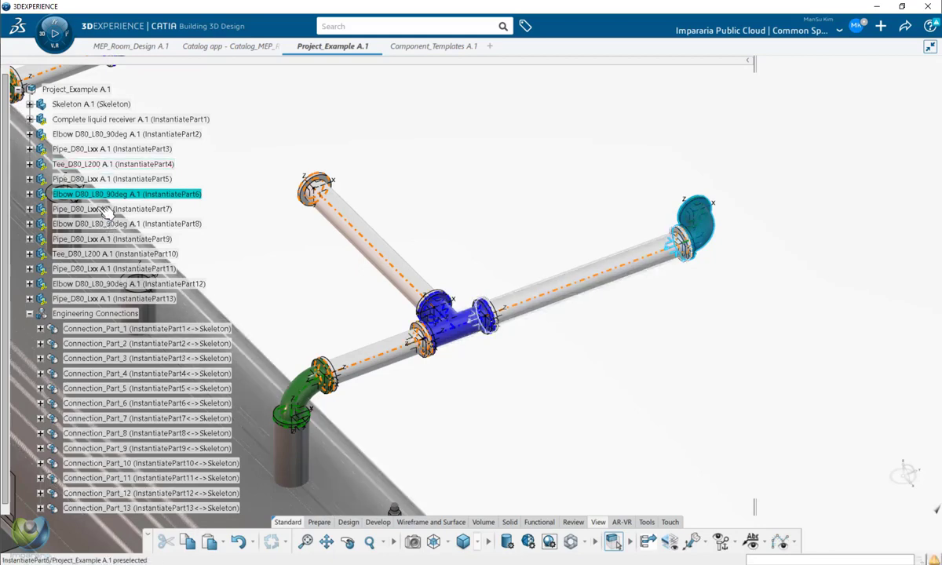
click(79, 104)
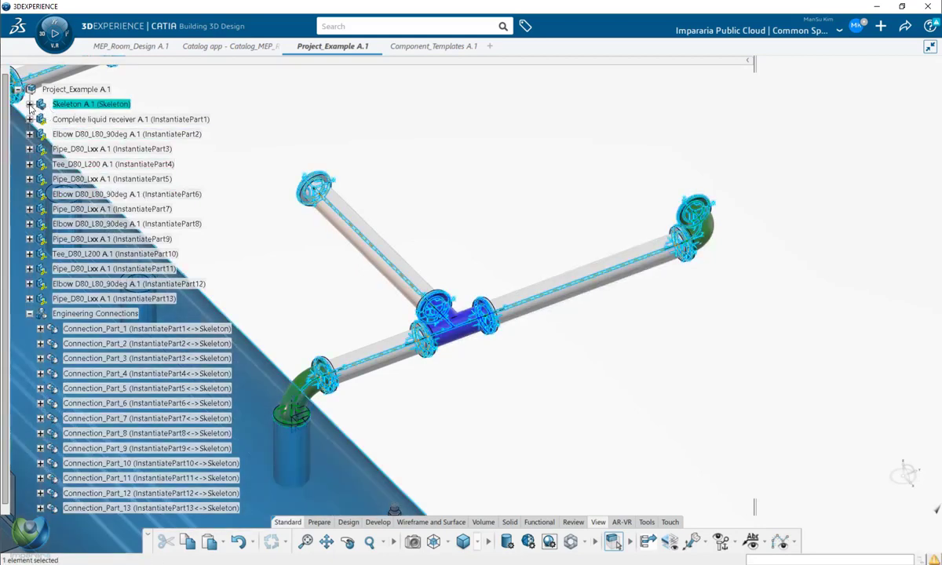
- Expand the Skeleton's 3D Shape A.1 and focus on the pipe between the elbow and the tee
click(29, 103)
click(40, 119)
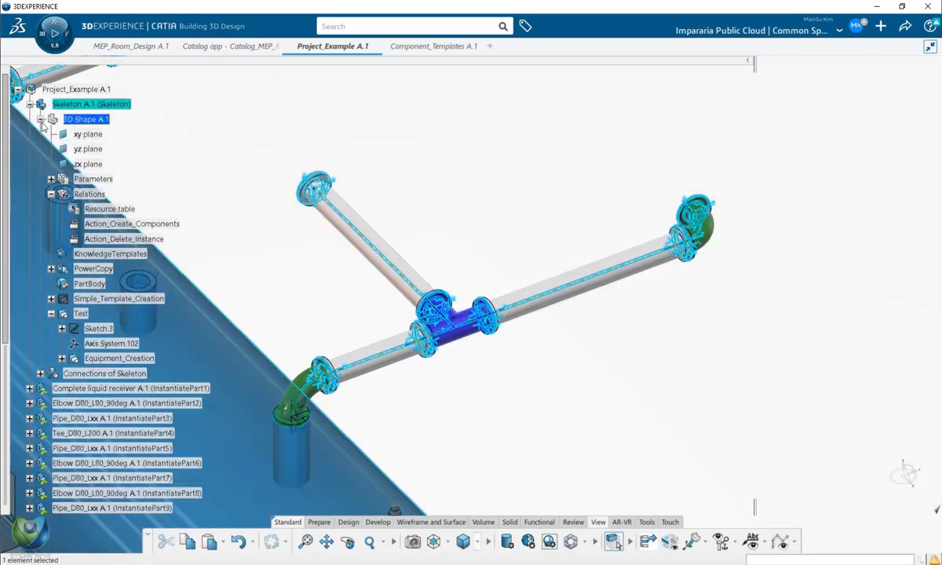
click(560, 404)
middle_drag(531, 392, 474, 381)
middle_drag(330, 365, 416, 311)
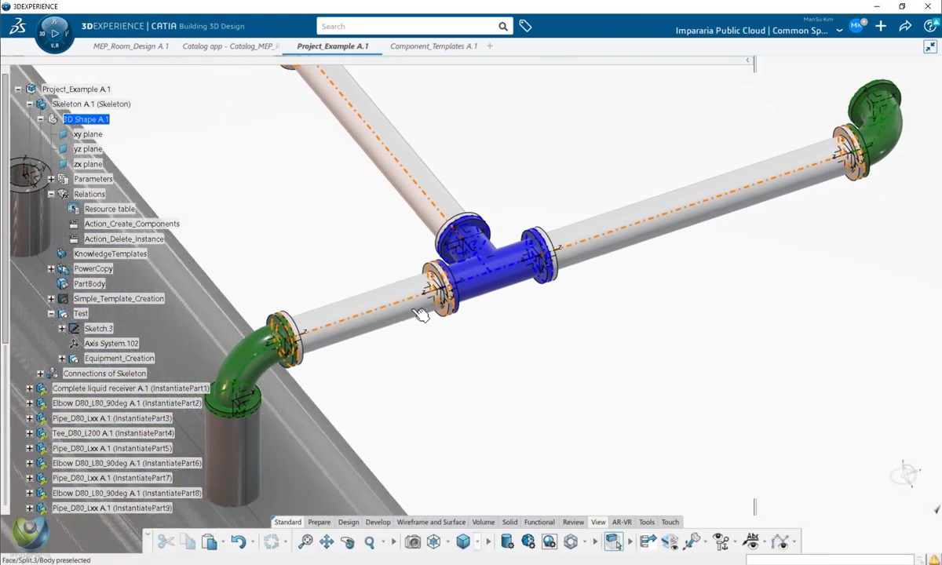
- Locate that pipe's Center_Line in the tree and set the Length of its Pipe_D80_Lxx to 500 mm
right_click(400, 303)
key(c)
scroll(223, 285, up, 3)
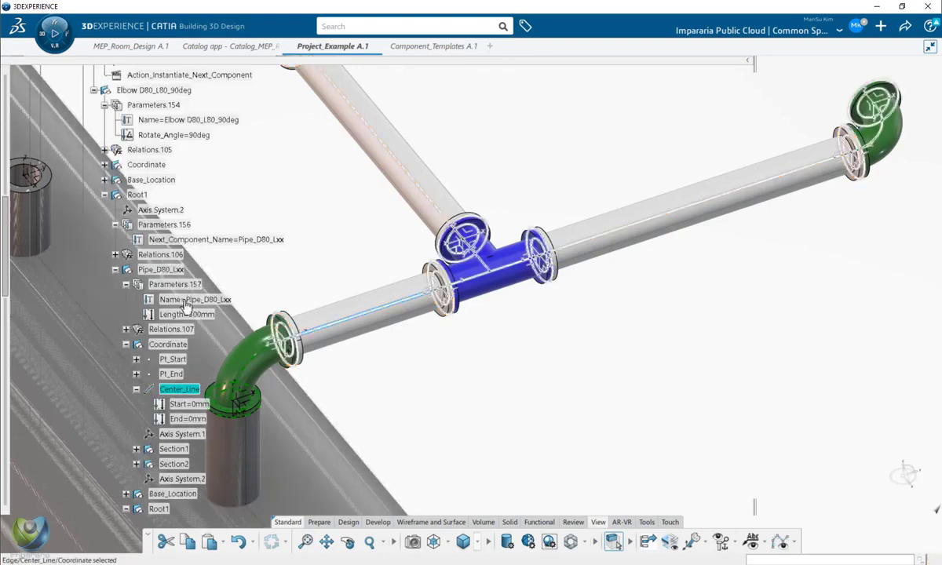
double_click(205, 314)
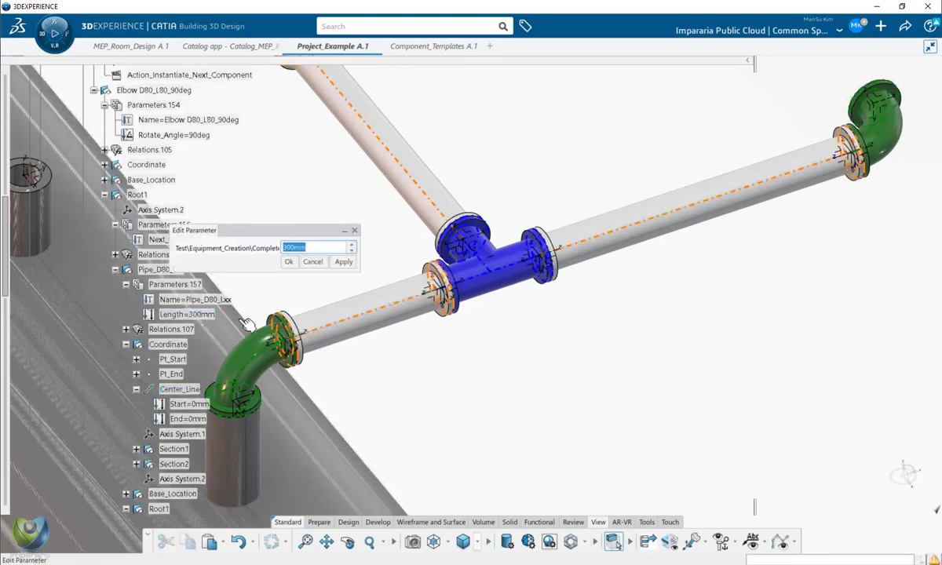
text(500)
key(Return)
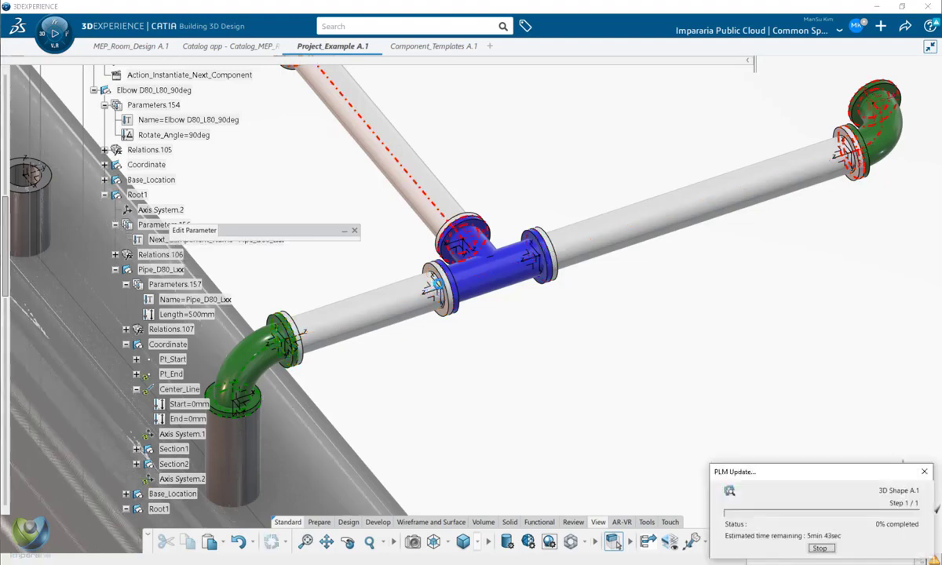
- Locate the Root4 elbow's Corner.3 in the tree and set the Rotate_Angle of Elbow D80_L80_90deg to 45 deg
scroll(561, 255, down, 5)
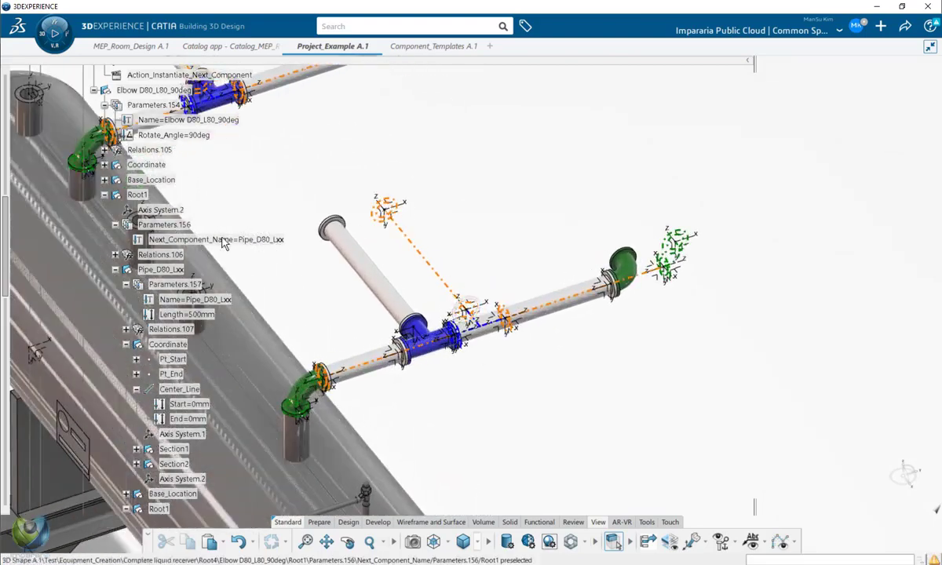
drag(8, 208, 14, 68)
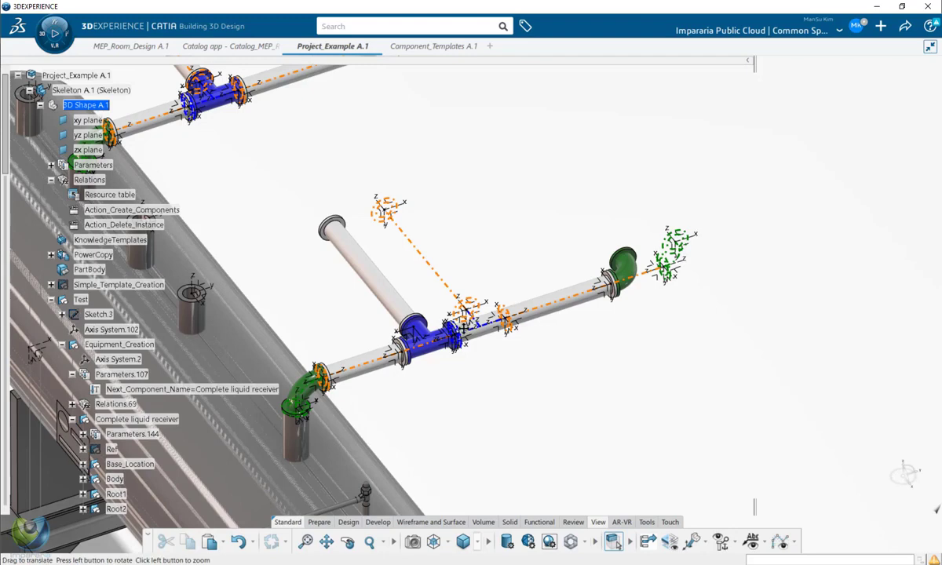
middle_drag(464, 329, 471, 251)
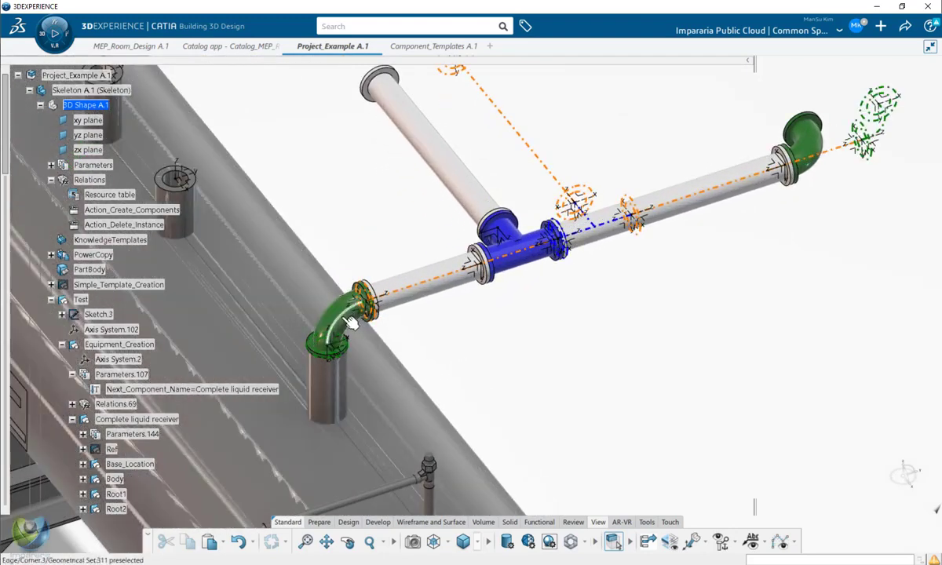
click(350, 321)
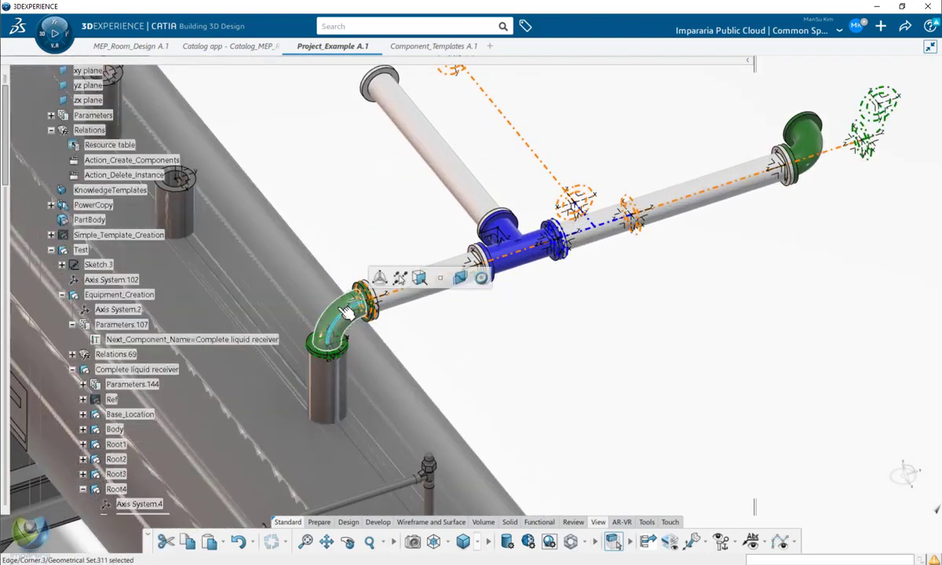
right_click(339, 312)
click(314, 289)
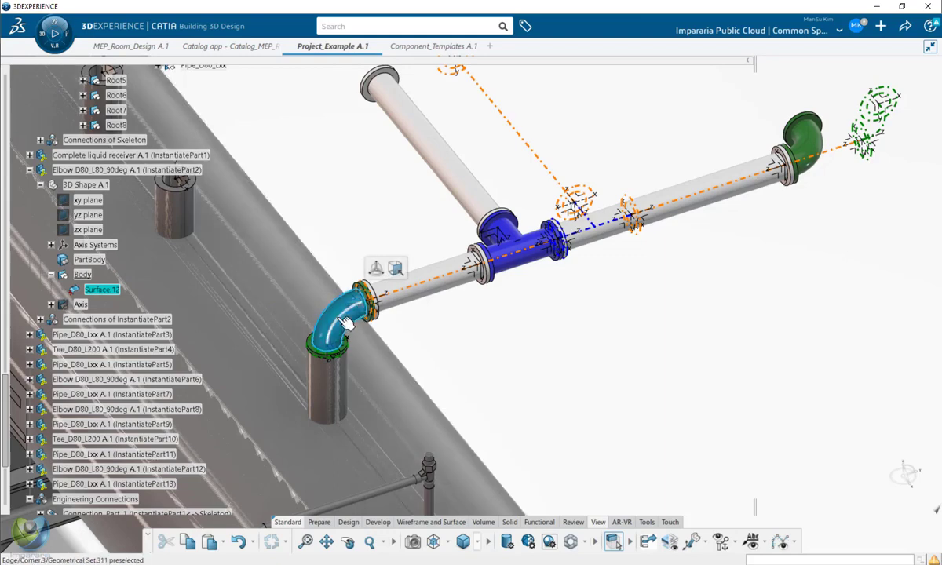
right_click(343, 320)
click(373, 71)
scroll(163, 291, up, 1)
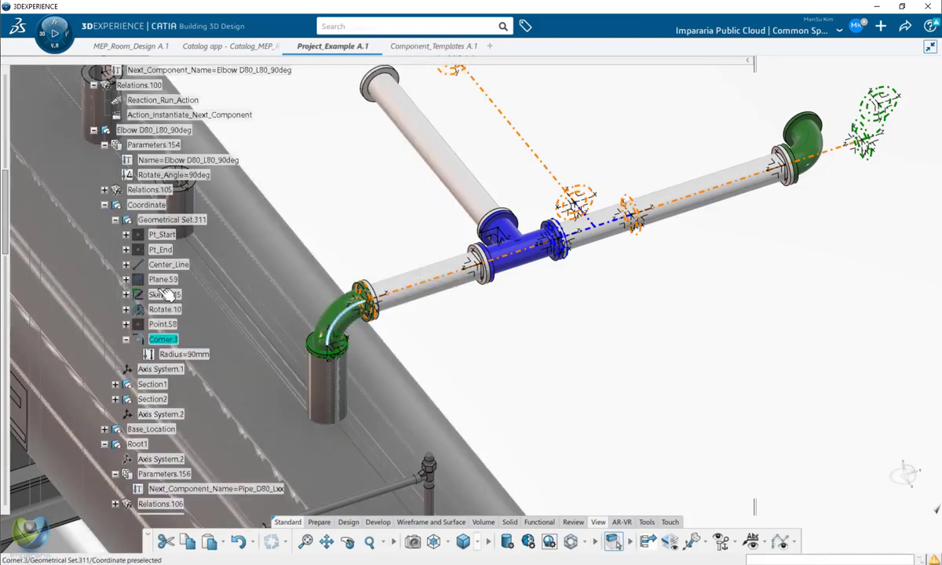
scroll(166, 295, up, 1)
click(203, 225)
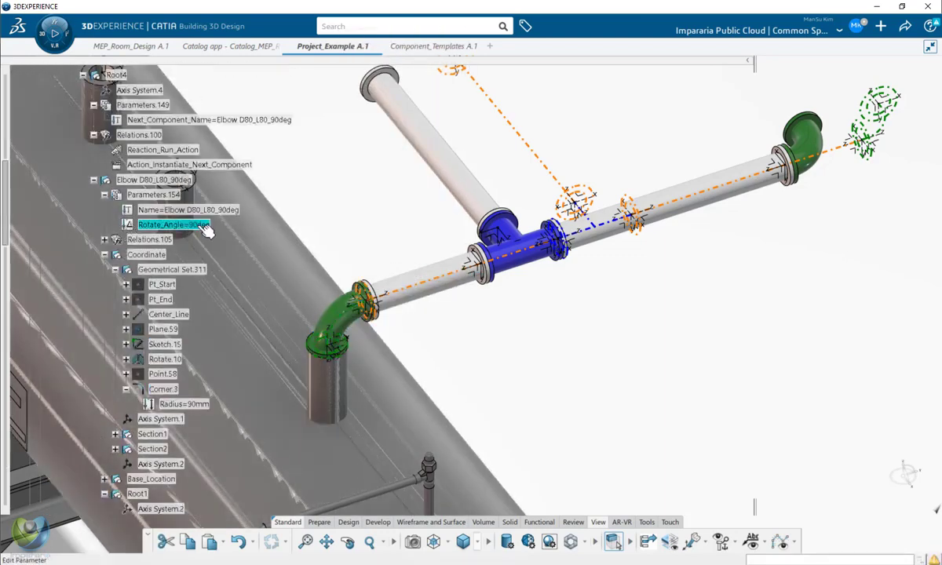
text(45)
key(Return)
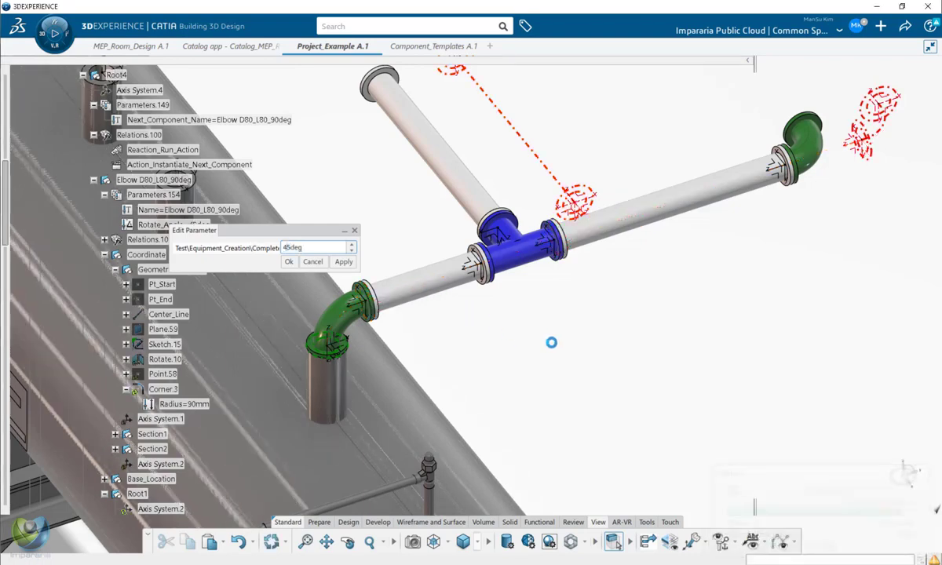
- Activate the Project_Example root product and update it to align the instantiated parts with the modified skeleton
mouse_move(602, 362)
middle_down()
mouse_move(604, 385)
mouse_move(717, 389)
mouse_move(622, 383)
mouse_move(597, 365)
middle_up()
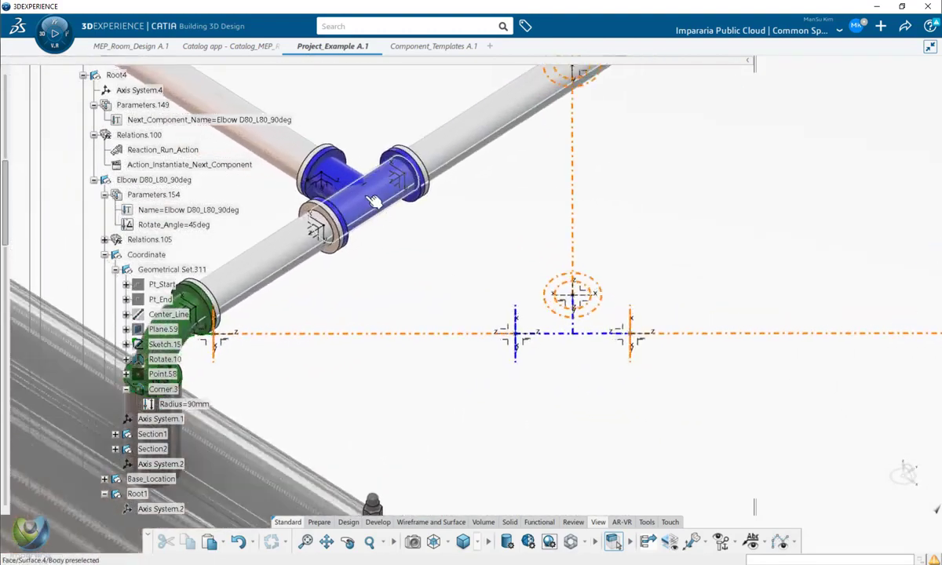
click(370, 201)
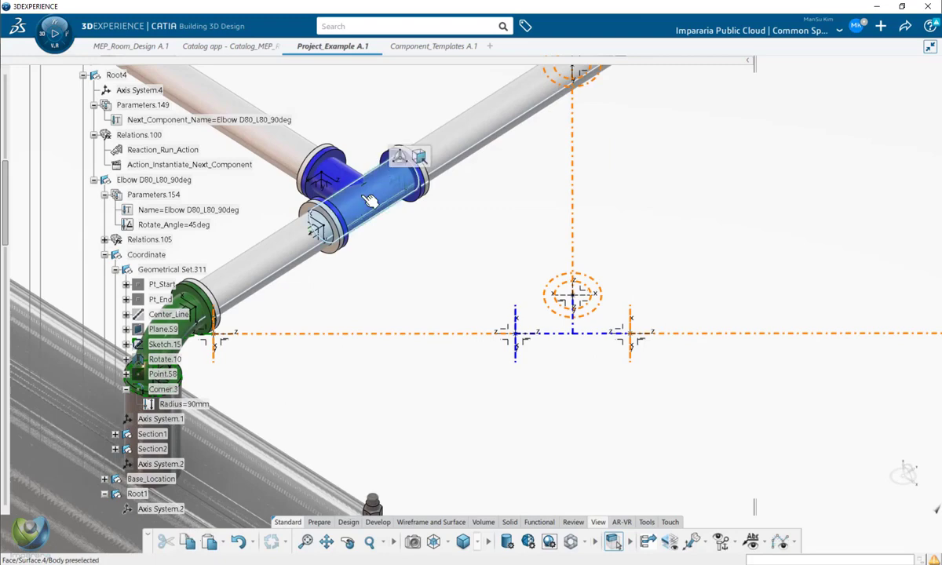
click(480, 305)
middle_drag(495, 316, 435, 312)
drag(7, 207, 20, 90)
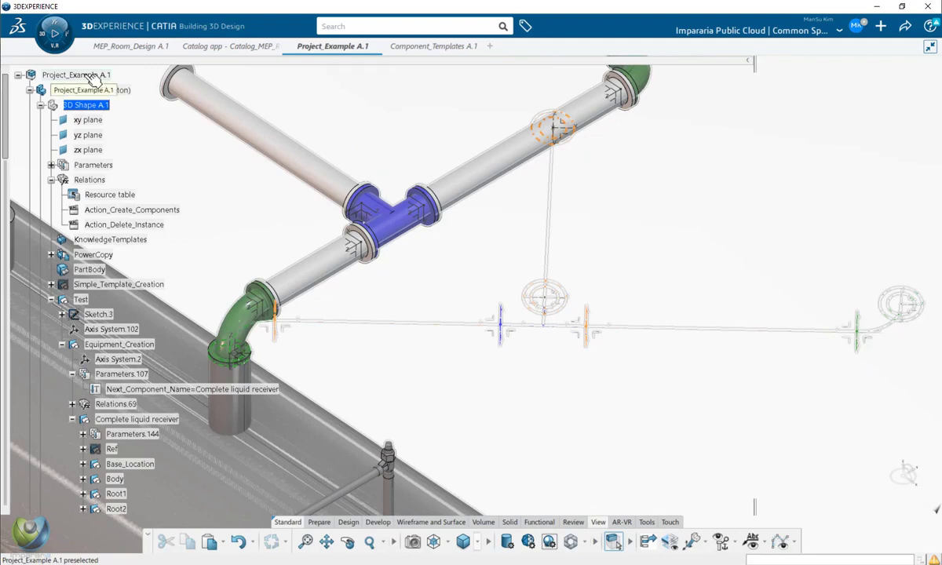
click(94, 76)
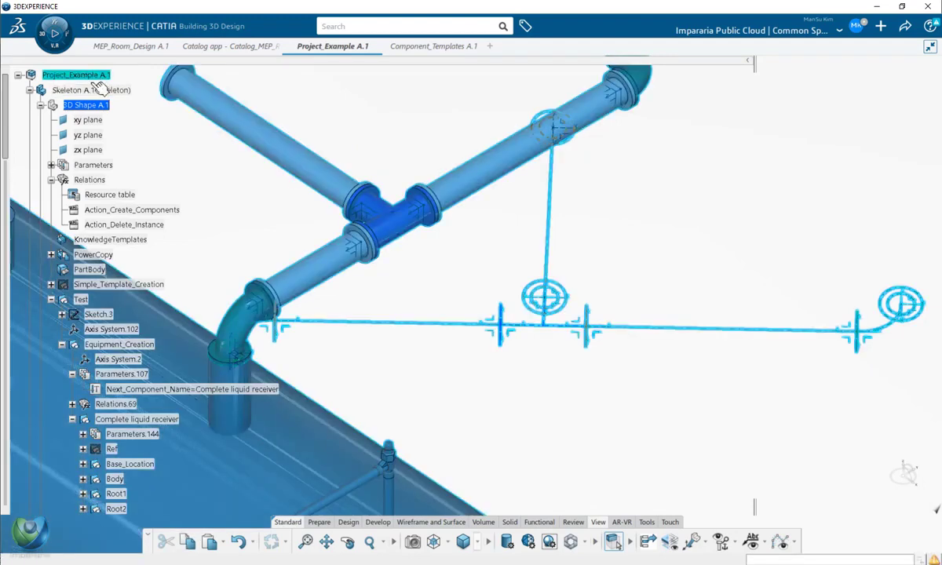
click(93, 107)
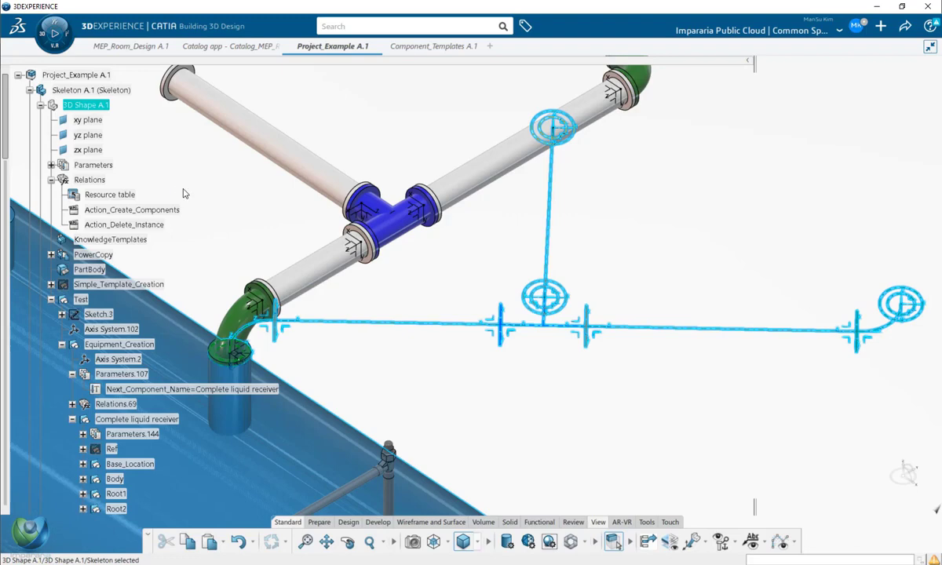
click(77, 75)
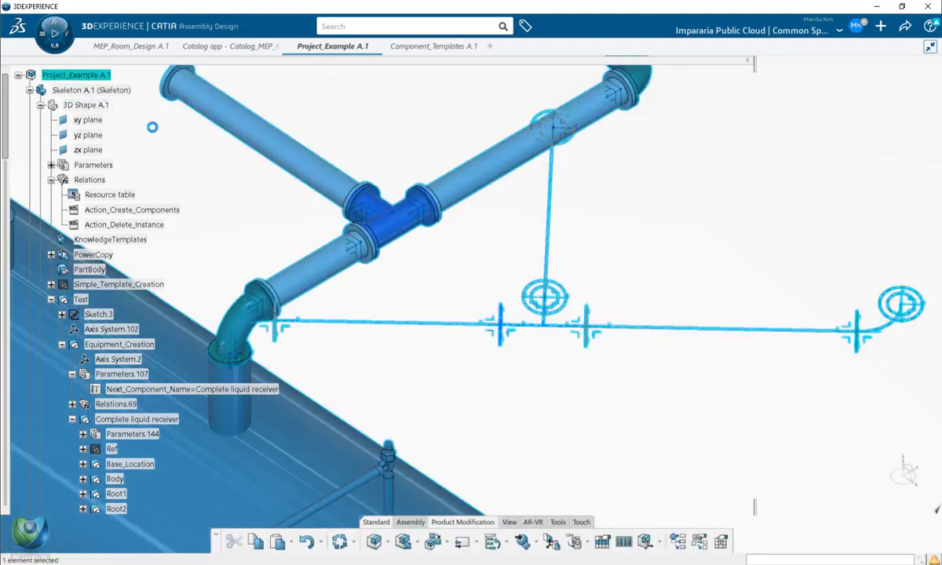
key(ctrl+u)
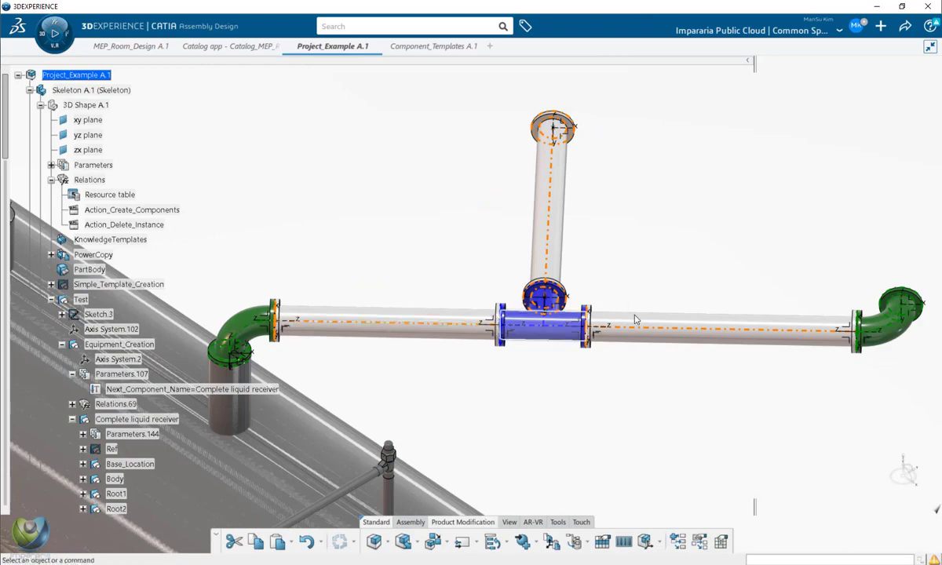
- Inspect the updated piping, select the tee's body, and collapse the Skeleton branch to identify its instance
middle_drag(589, 274, 360, 301)
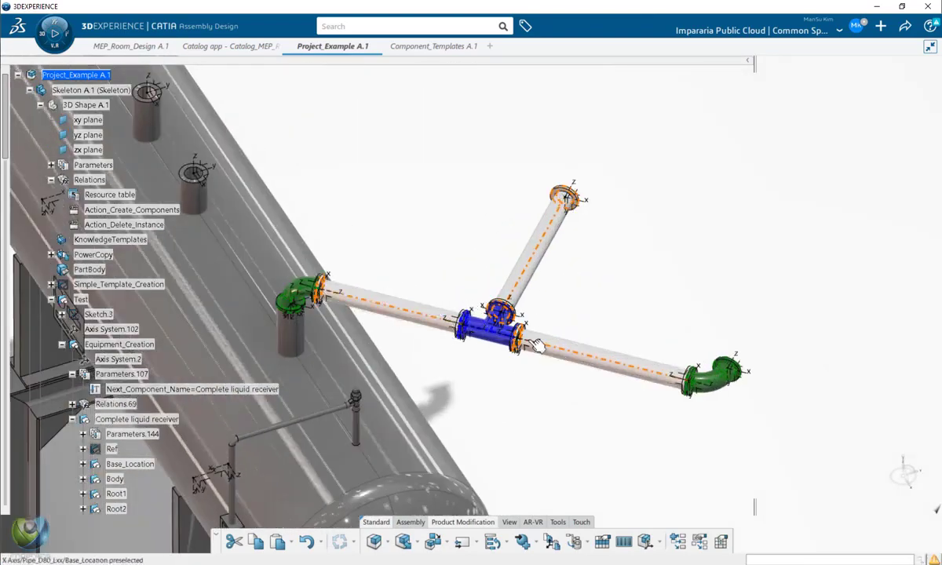
middle_drag(479, 340, 532, 293)
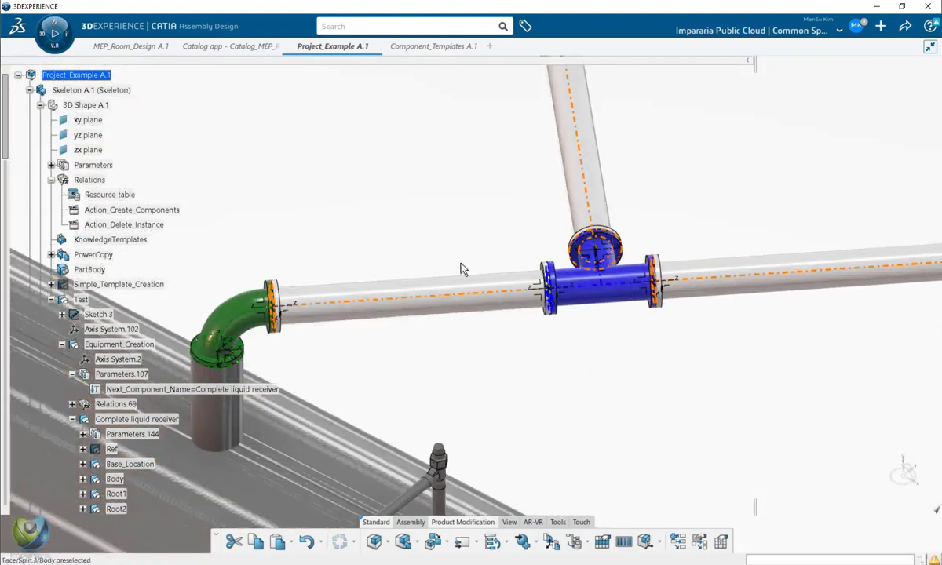
middle_drag(701, 313, 416, 224)
mouse_move(463, 333)
middle_down()
mouse_move(479, 374)
mouse_move(467, 332)
mouse_move(464, 339)
middle_up()
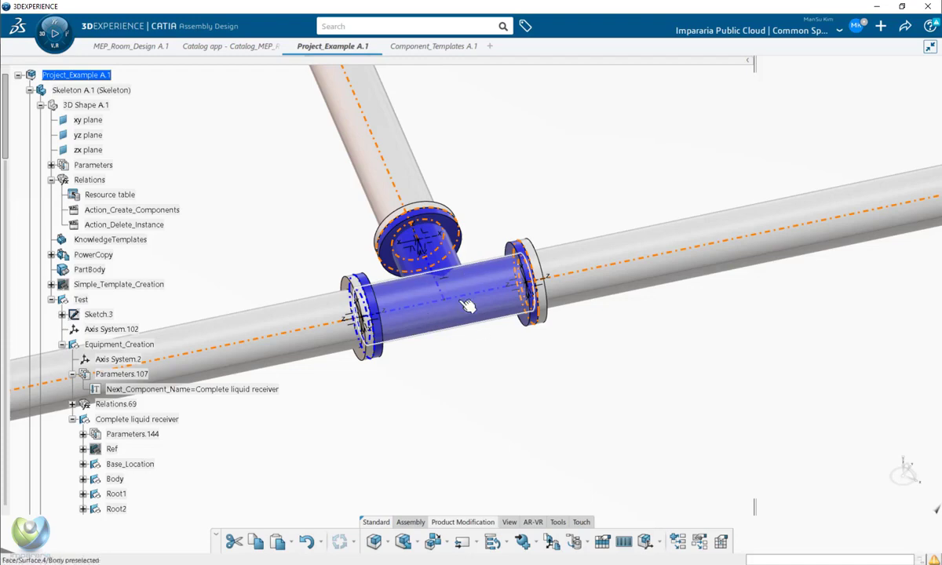
middle_drag(486, 307, 471, 277)
click(472, 277)
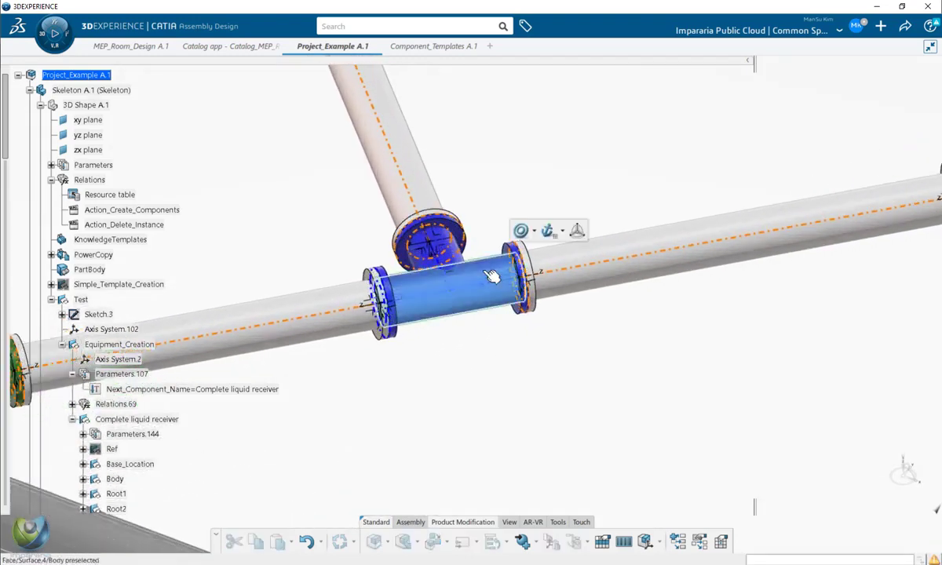
right_click(471, 276)
click(34, 92)
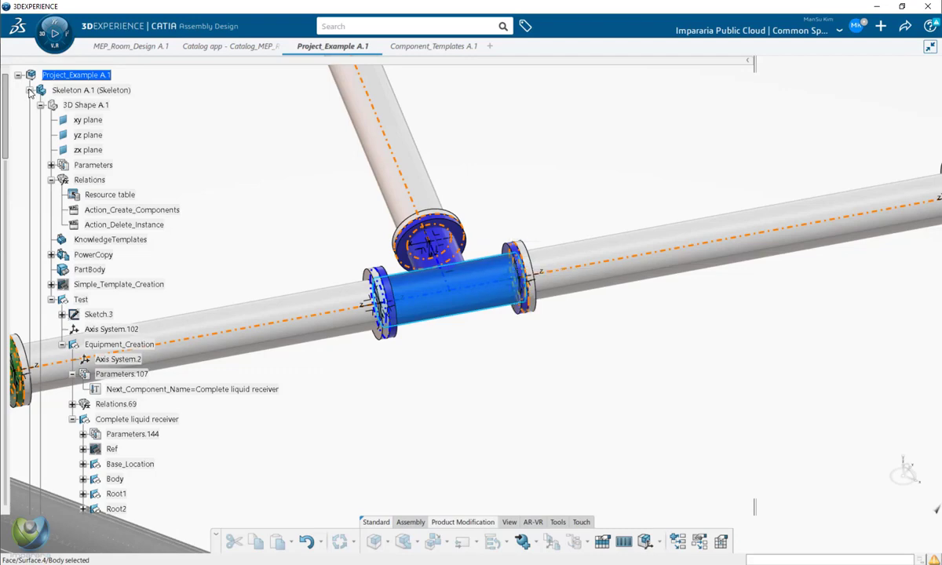
click(30, 90)
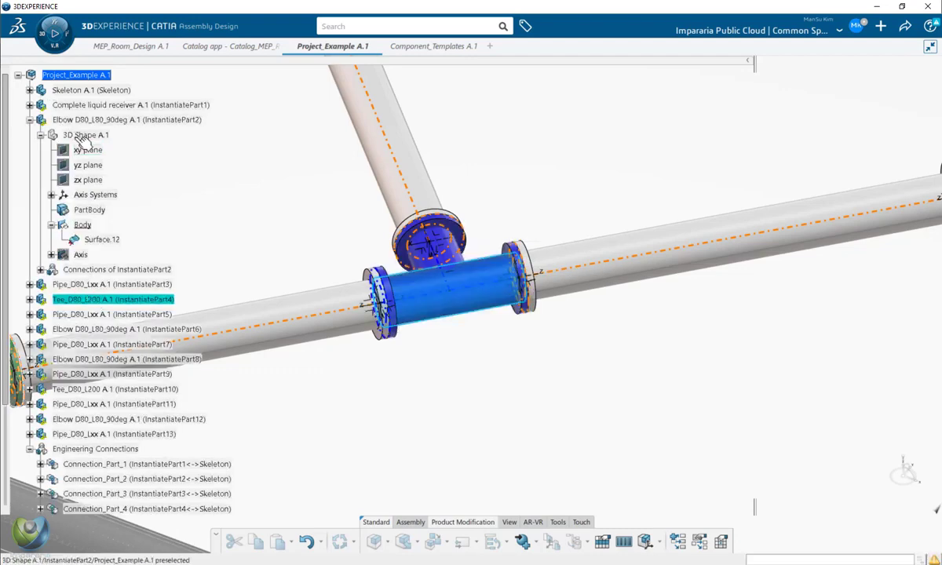
- Locate the tee's Tee_D80_L200 set in the Skeleton tree by way of its center line
click(30, 90)
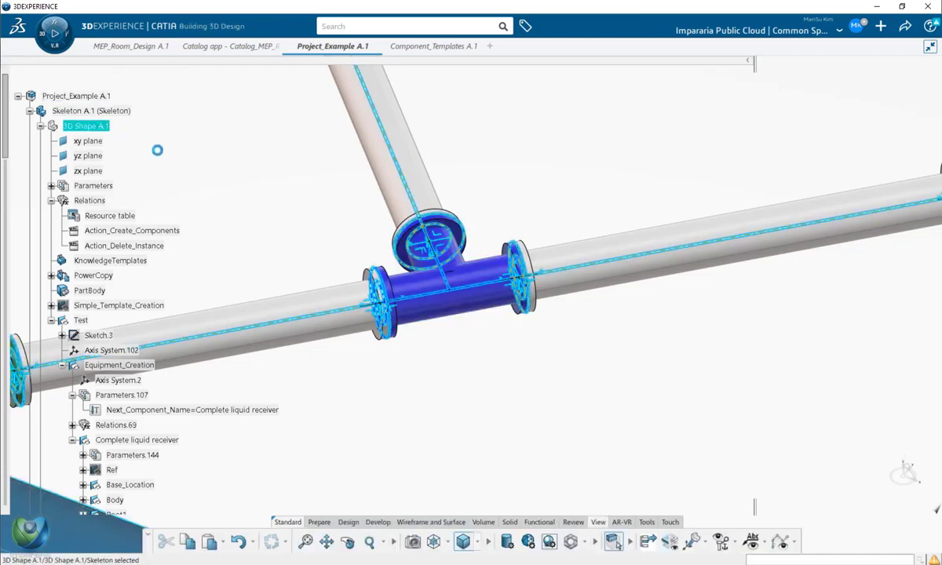
click(475, 305)
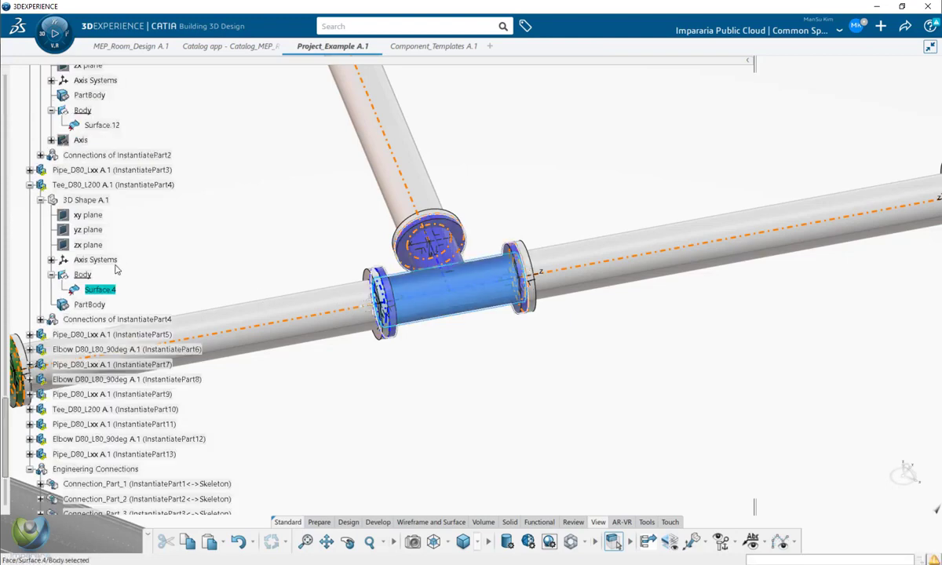
click(30, 185)
click(456, 292)
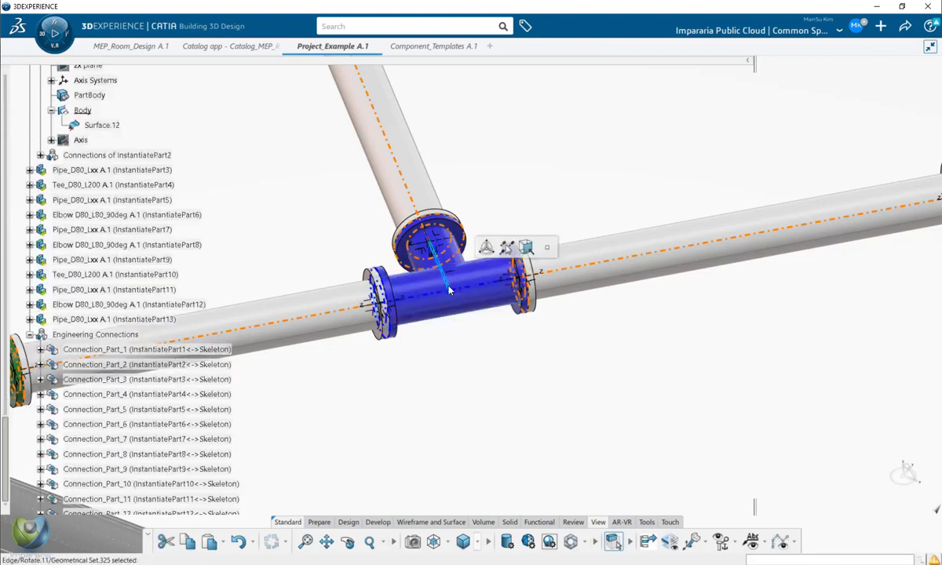
click(137, 170)
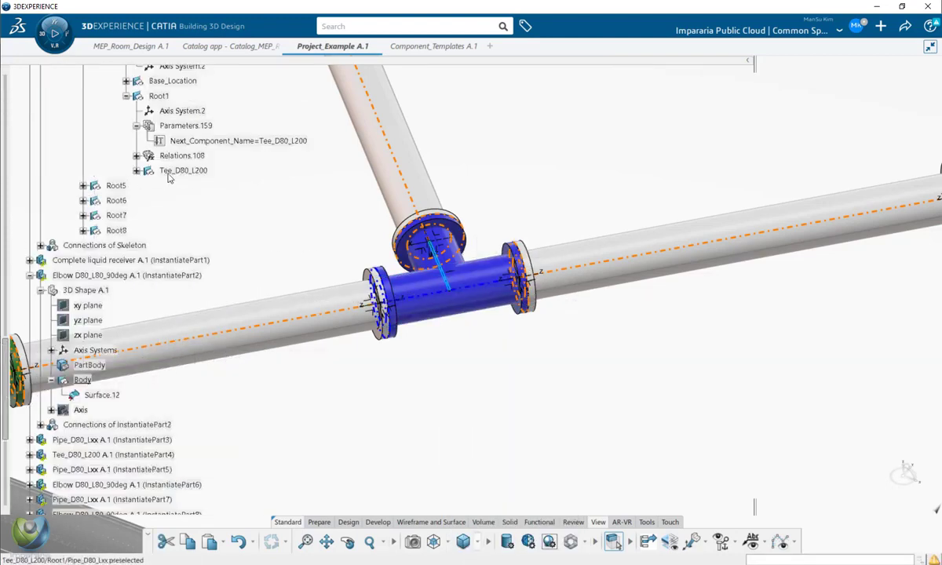
click(184, 171)
- Review the Root1 set that holds the tee, its Next_Component_Name parameter, and the Tee_D80_L200 skeleton geometry
scroll(193, 188, up, 3)
click(161, 196)
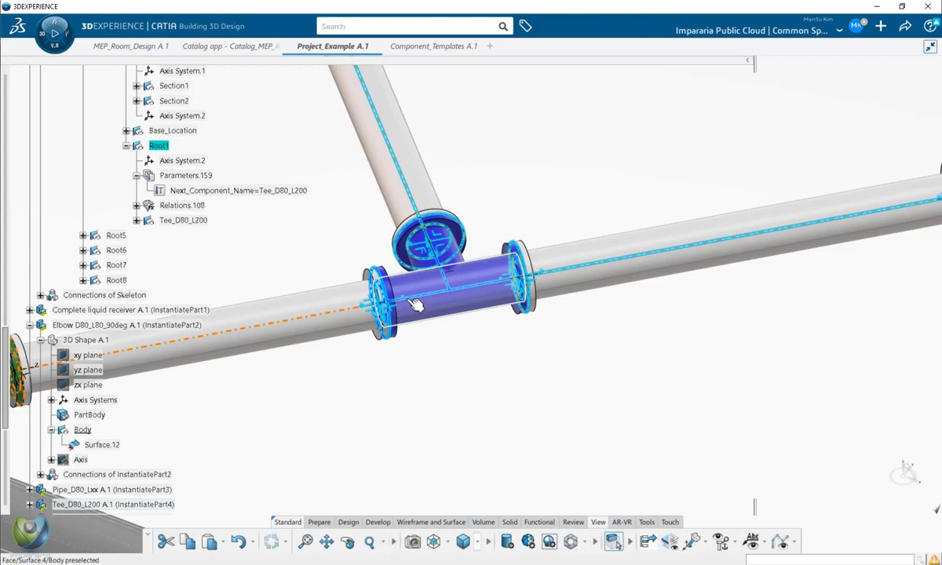
double_click(237, 191)
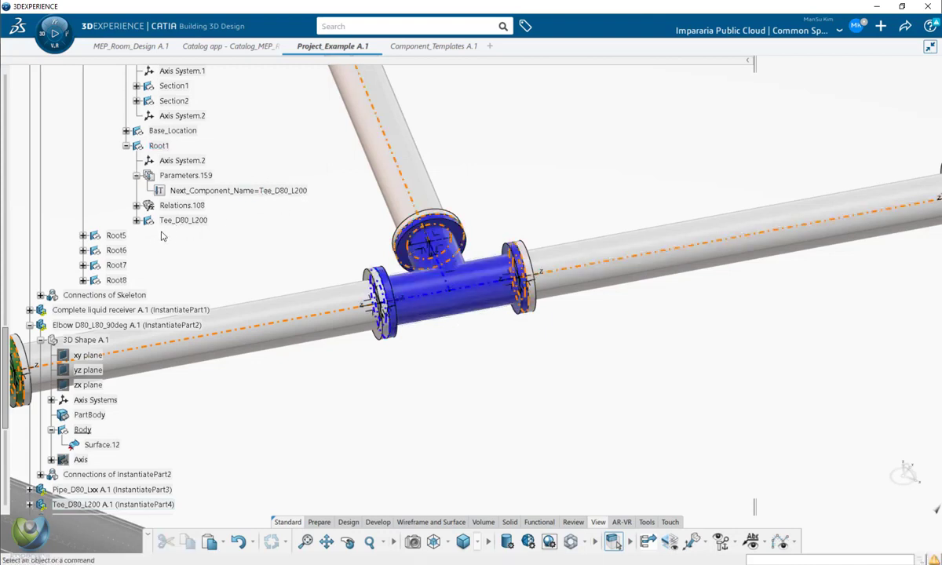
click(185, 223)
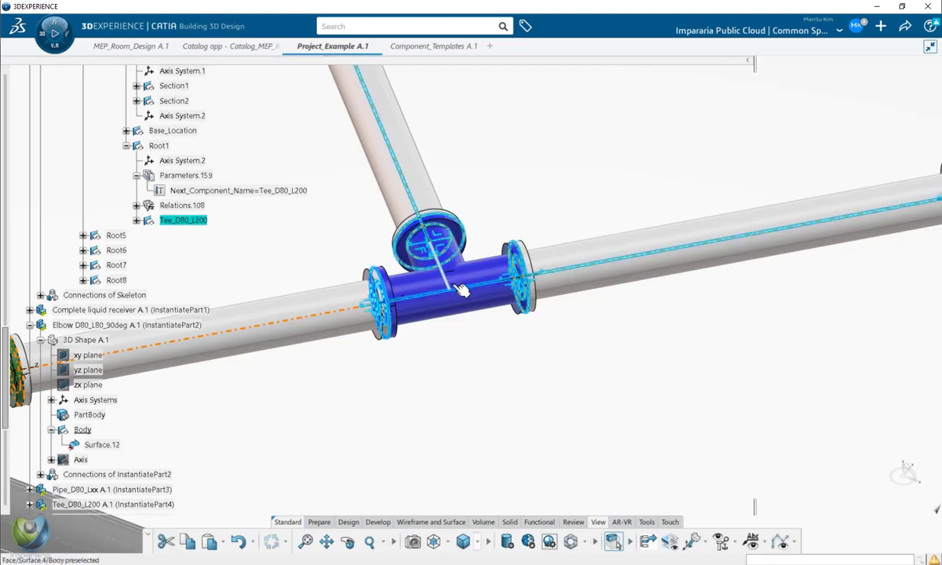
click(512, 205)
- Look up the Valve danfoss D80_180 template's properties in Component_Templates and return to Project_Example
click(428, 47)
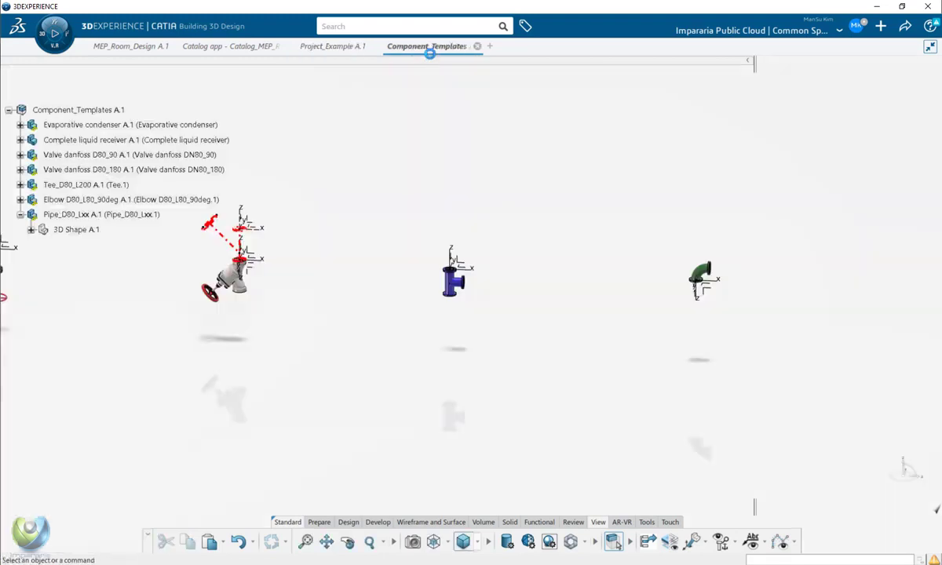
middle_drag(267, 299, 462, 243)
click(465, 305)
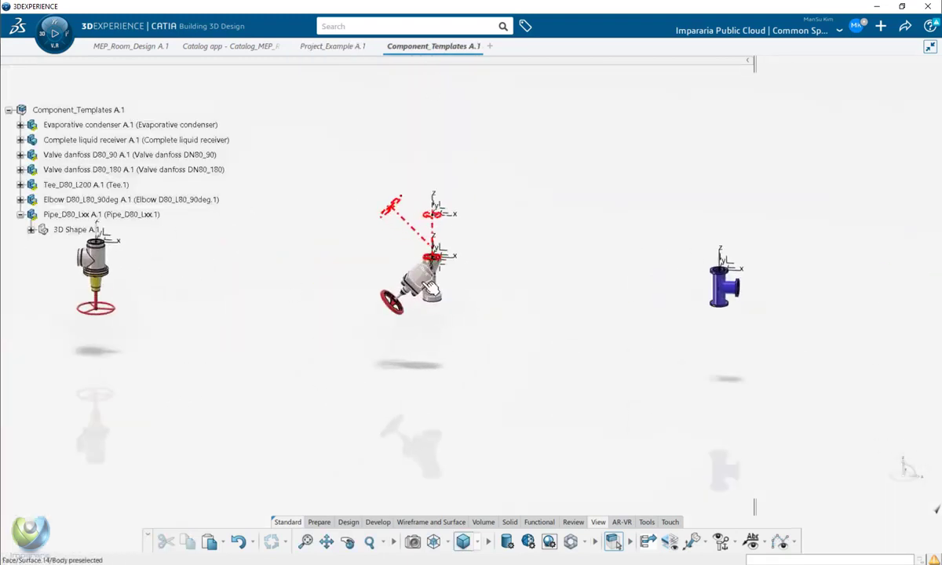
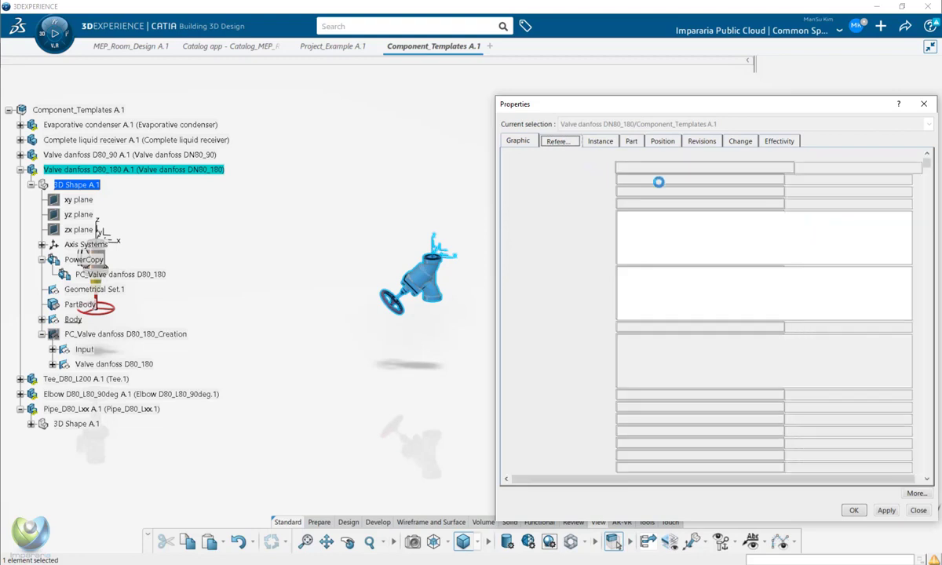
key(Escape)
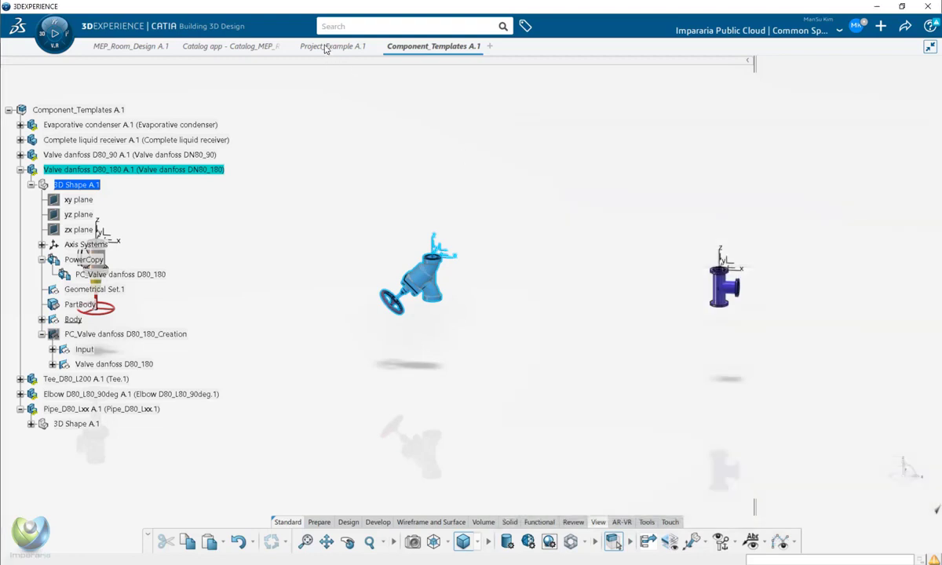
key(Escape)
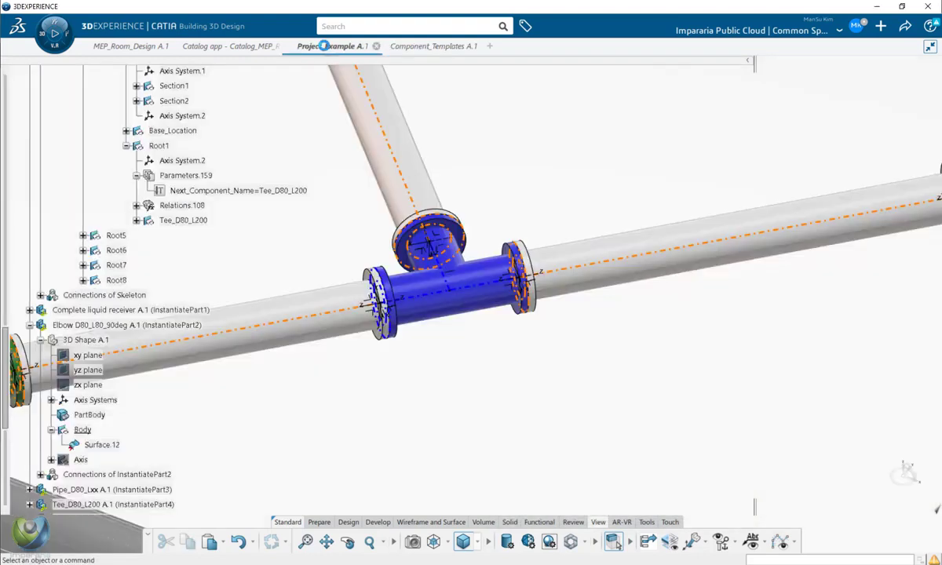
- Set Next_Component_Name of the Root1 holding the tee to Valve danfoss D80_180 and inspect the valve skeleton
middle_drag(311, 217, 259, 187)
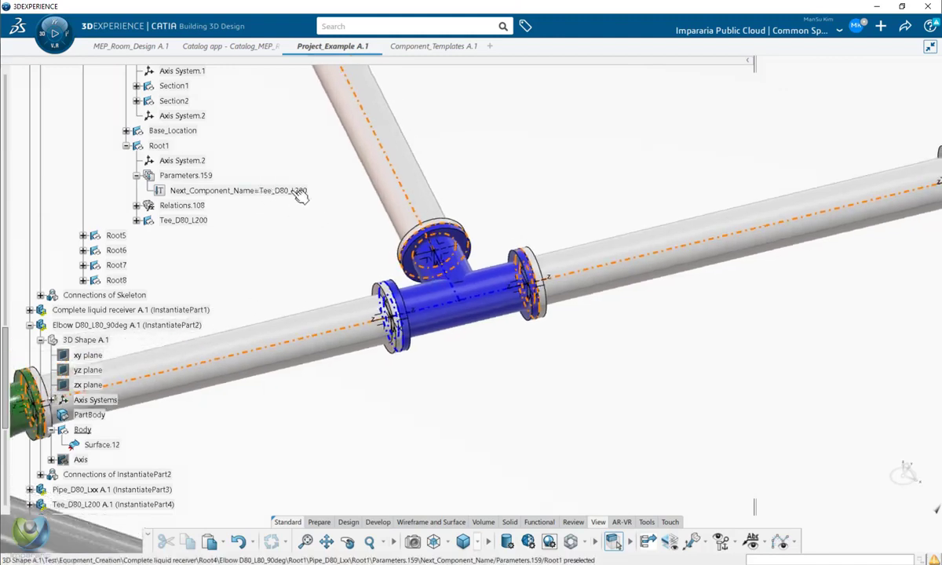
double_click(300, 196)
click(286, 260)
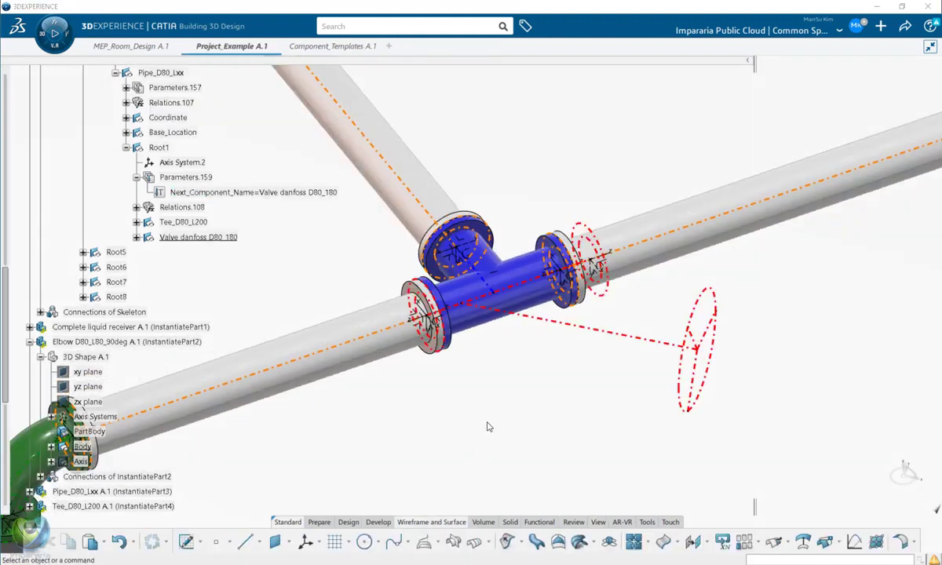
middle_drag(498, 425, 487, 423)
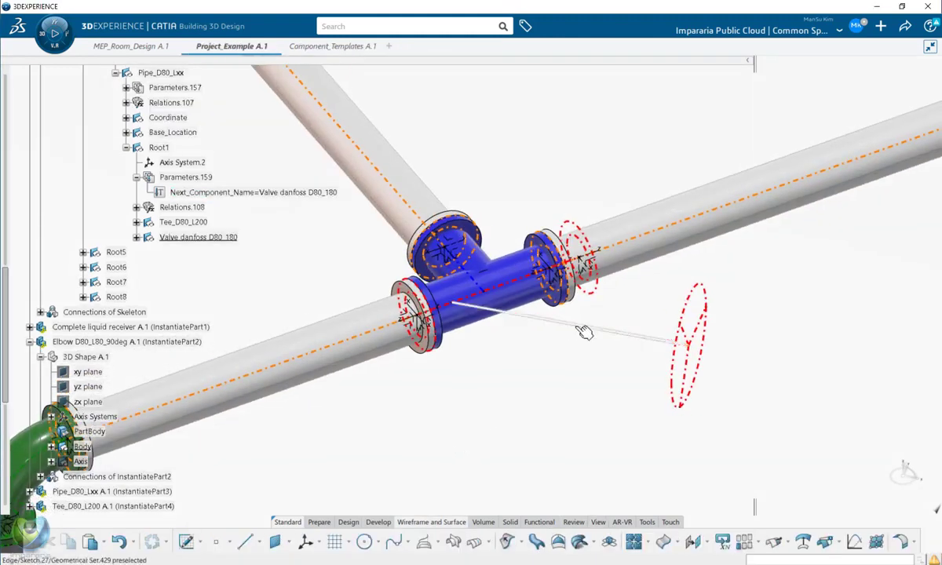
click(584, 327)
middle_drag(608, 388, 545, 397)
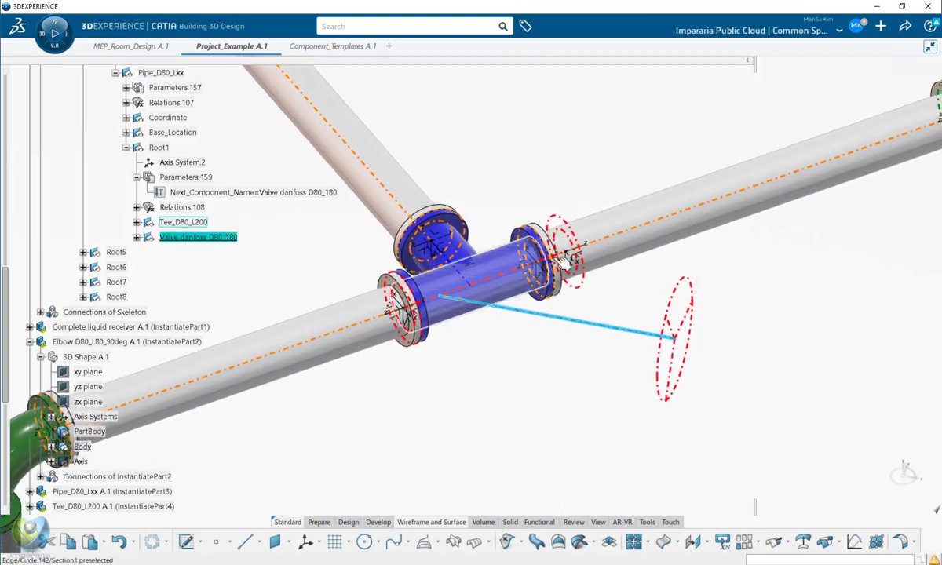
- Examine the Root1 and Root2 branches of Tee_D80_L200 to identify the pipe that continues from the tee's straight run
drag(226, 237, 203, 165)
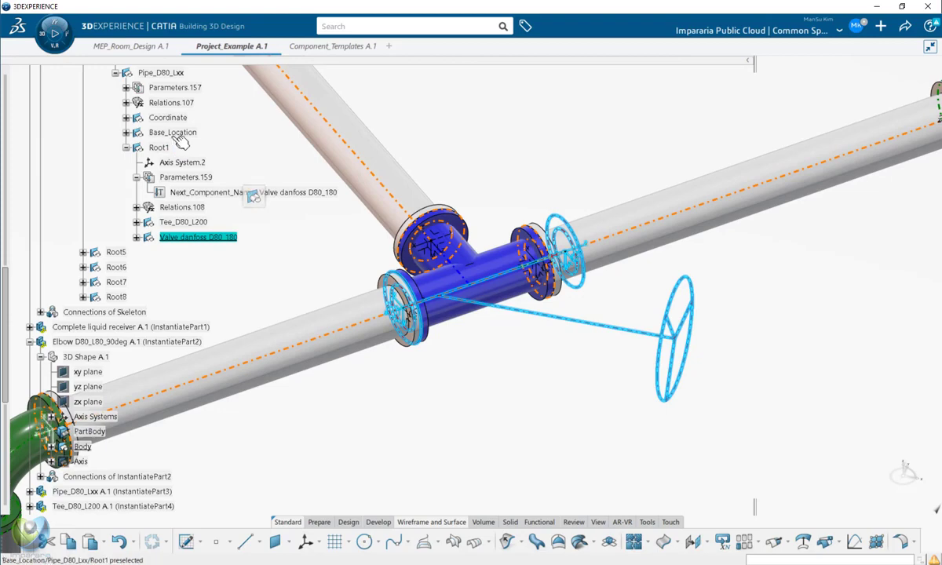
click(199, 223)
click(138, 222)
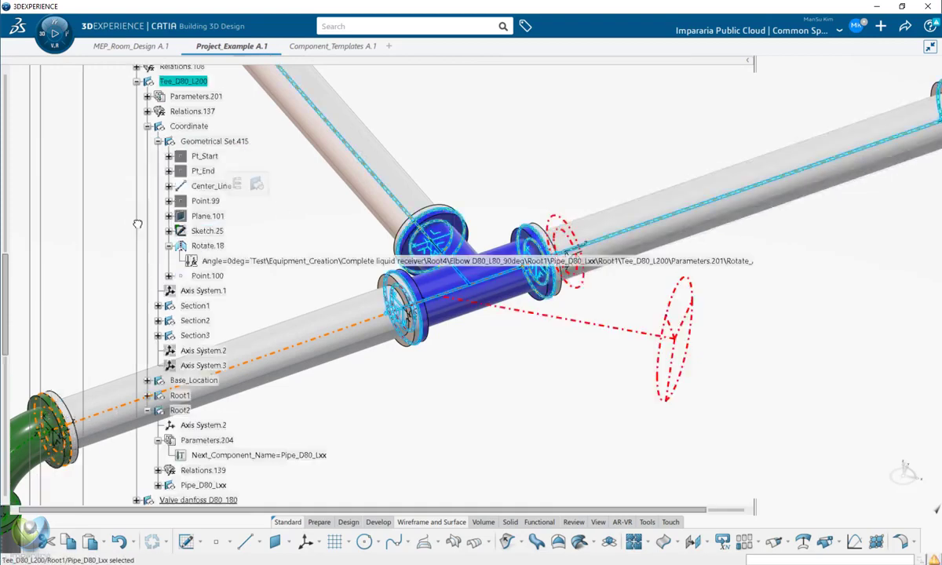
scroll(146, 204, up, 1)
click(148, 176)
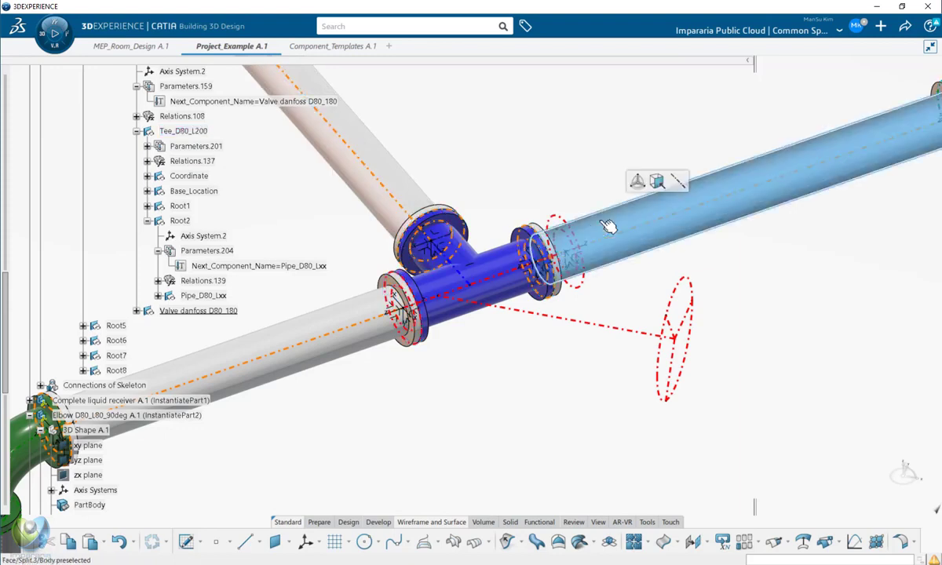
click(179, 207)
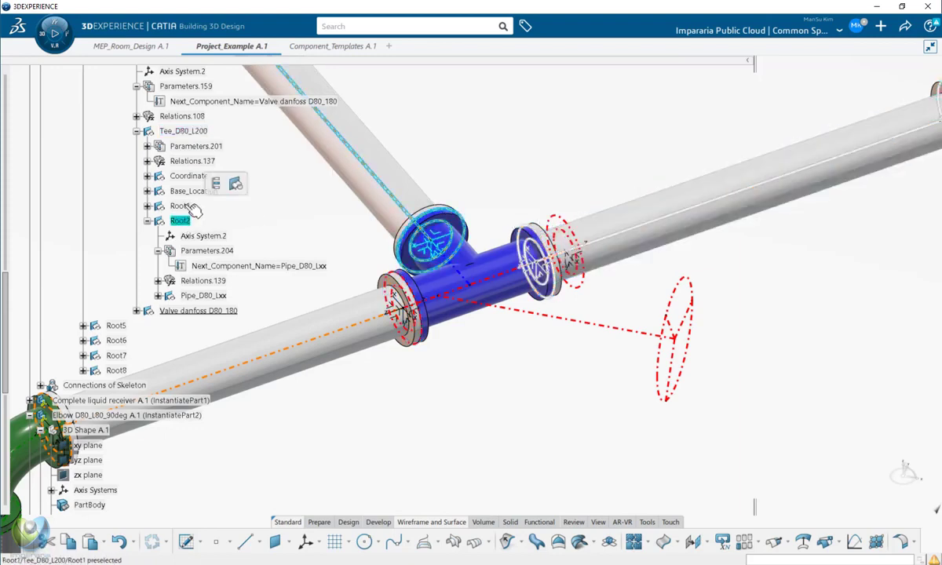
click(148, 206)
click(202, 267)
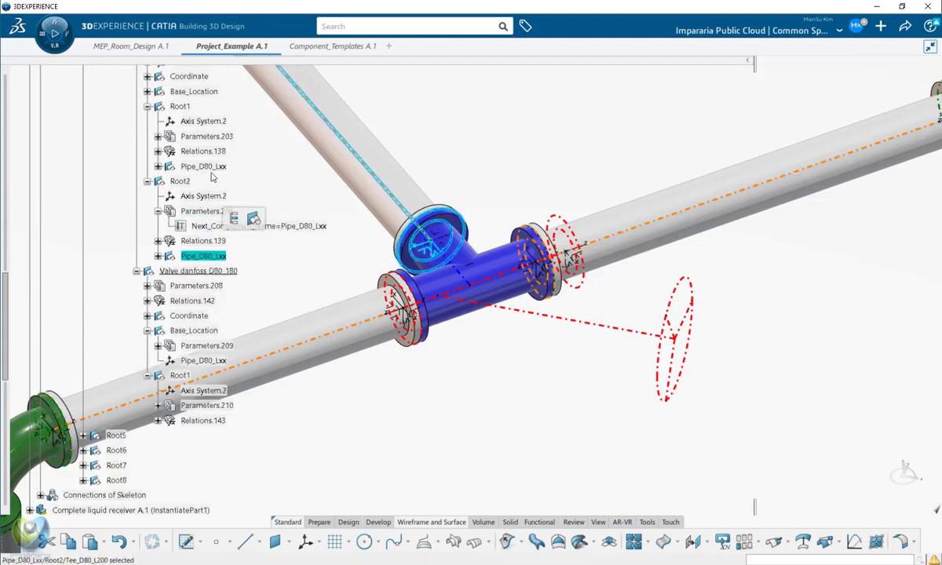
click(212, 175)
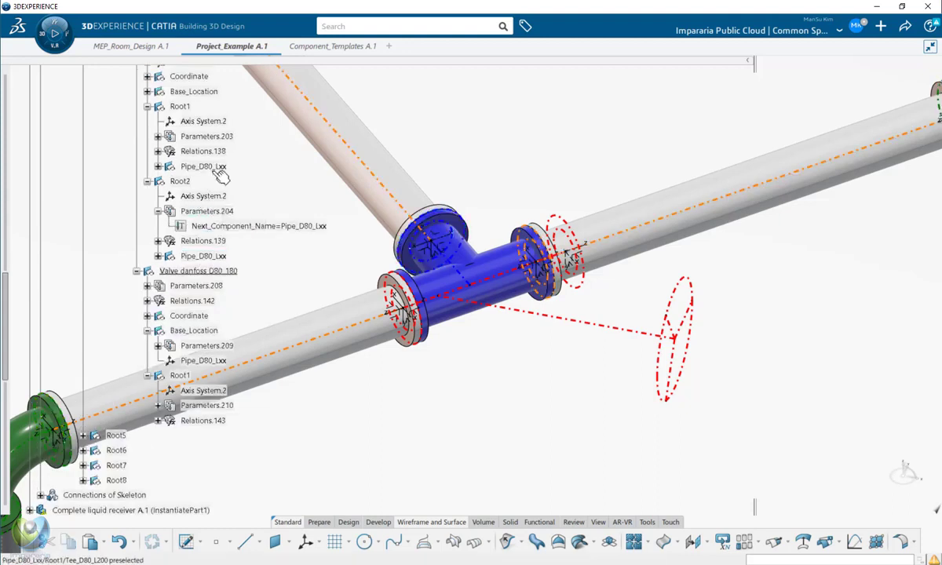
click(215, 167)
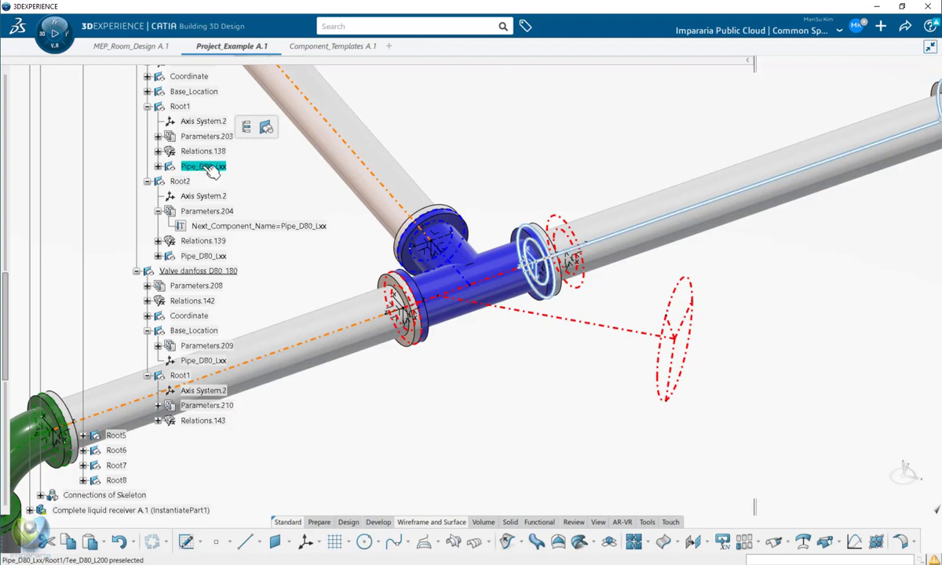
- Edit the inputs of Pipe_D80_Lxx under the tee's Root1, replacing its axis system with Axis System.2 of the valve's Root1
click(189, 122)
right_click(212, 167)
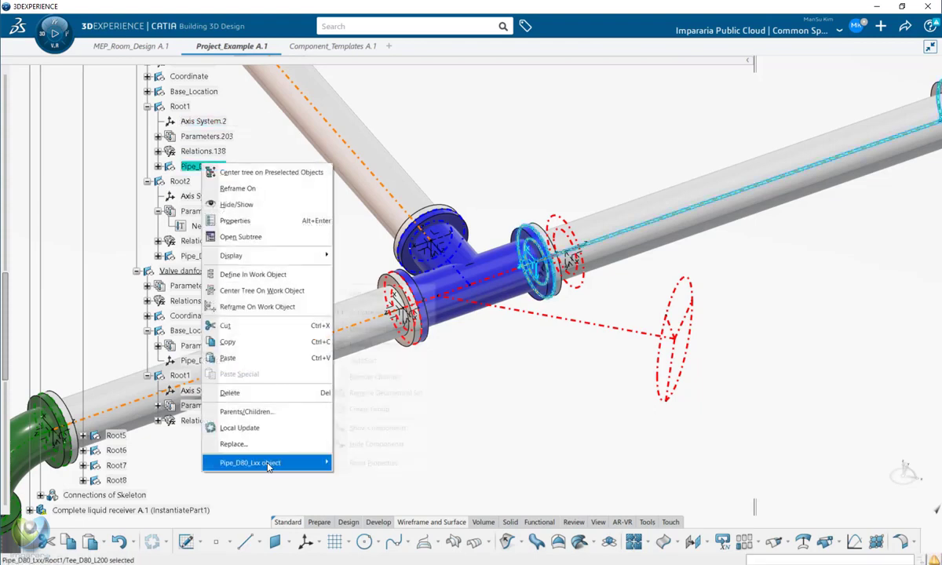
mouse_move(307, 462)
click(393, 292)
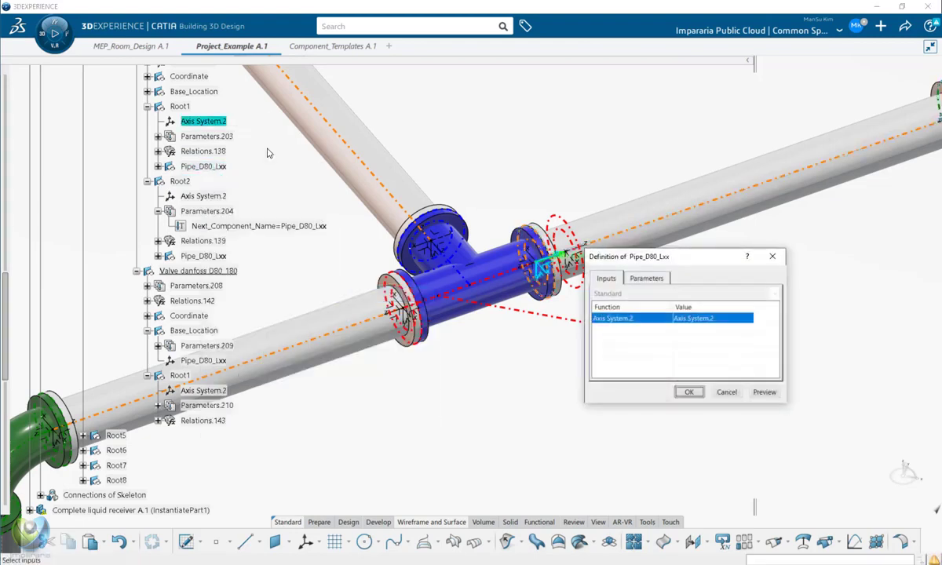
click(220, 393)
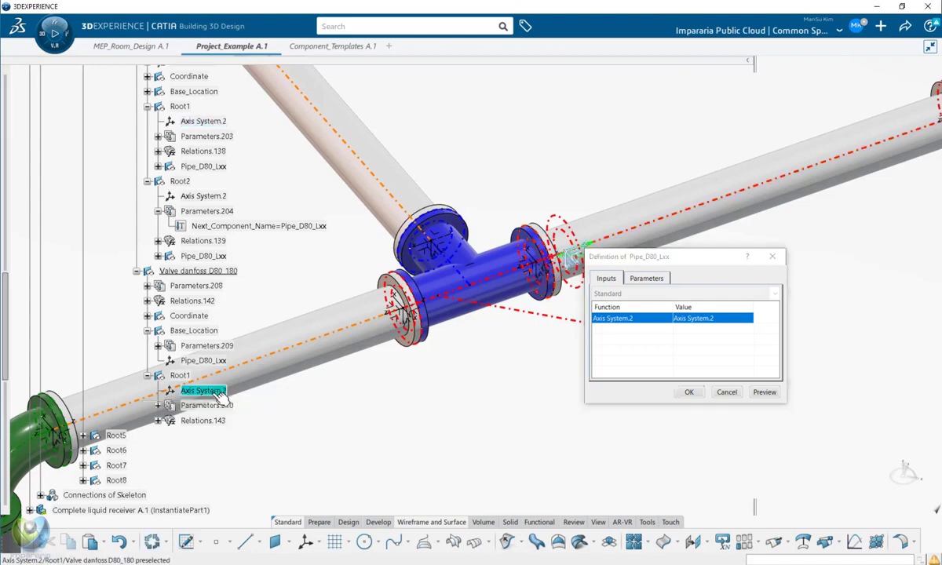
click(690, 393)
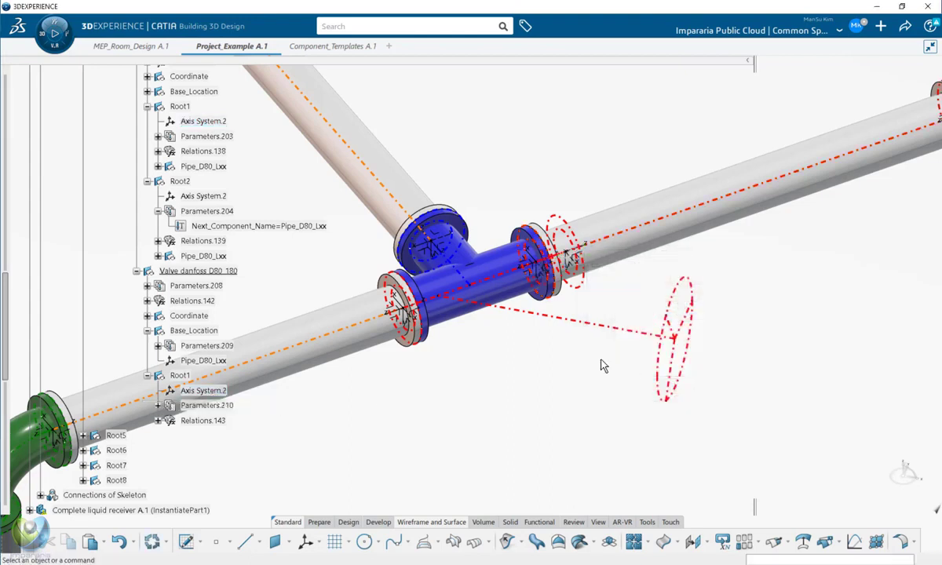
- Move that Pipe_D80_Lxx into the Root1 geometrical set of Valve danfoss D80_180 and check the valve's branch
click(220, 168)
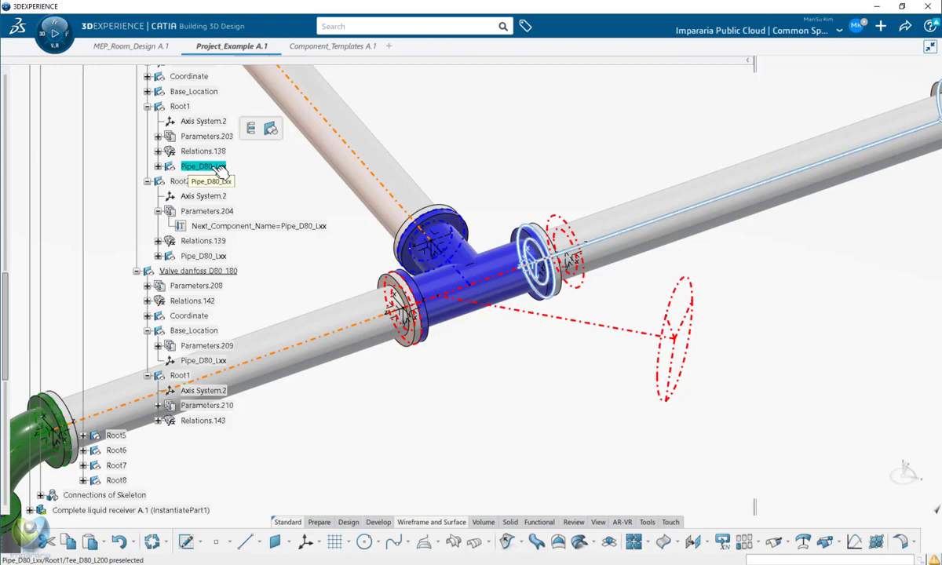
right_click(220, 170)
mouse_move(314, 465)
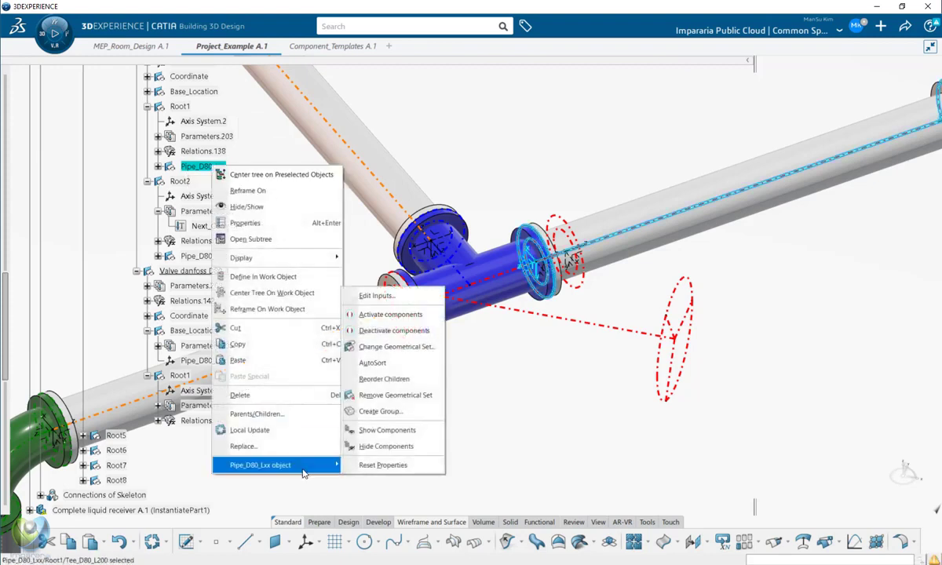
click(385, 347)
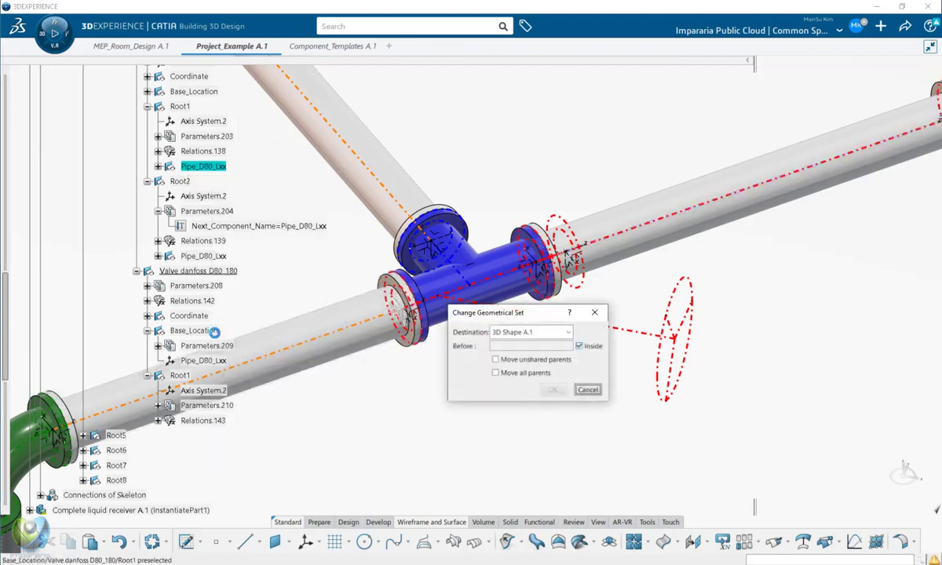
click(179, 375)
click(553, 390)
click(186, 258)
middle_drag(425, 318, 541, 319)
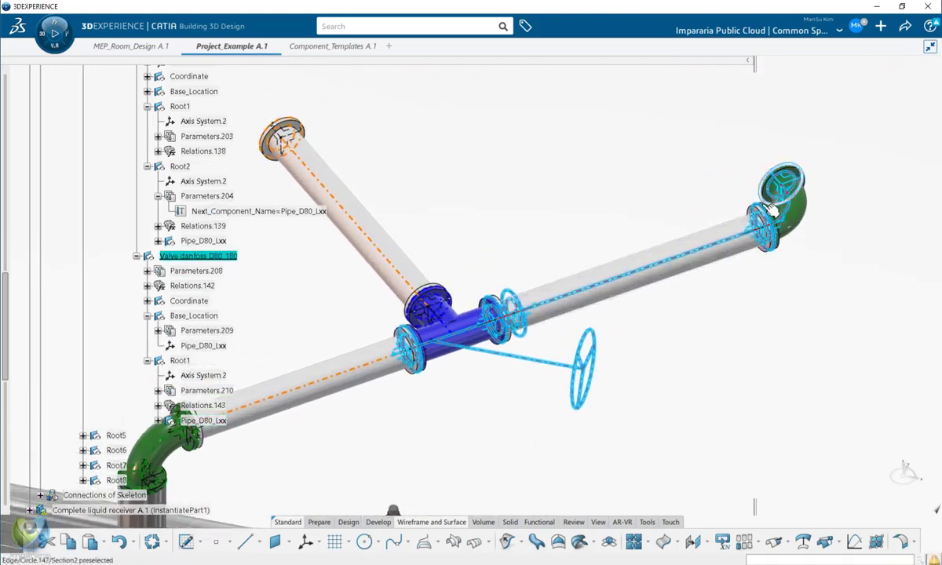
- Delete the Tee_D80_L200 set from the skeleton together with all its children
scroll(261, 264, up, 1)
click(258, 236)
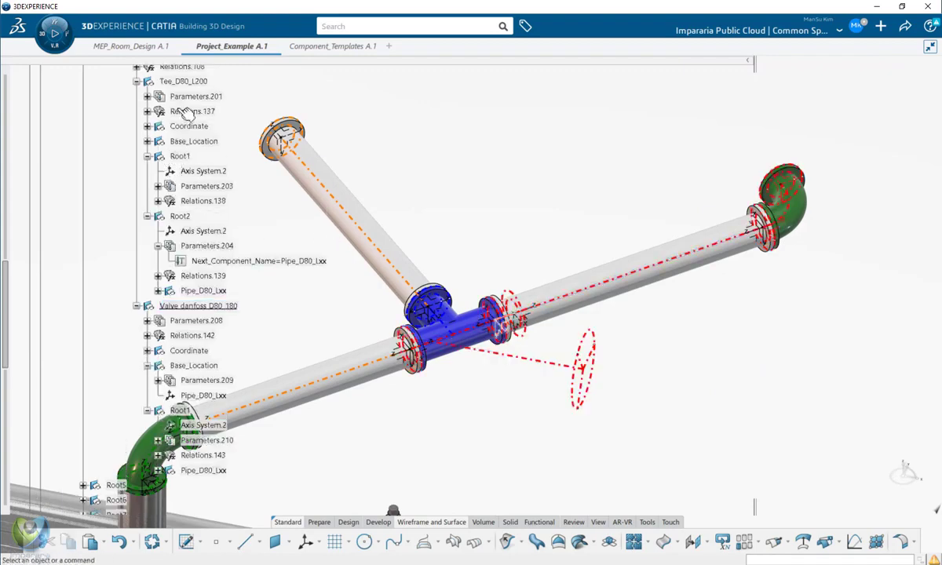
click(184, 81)
click(137, 81)
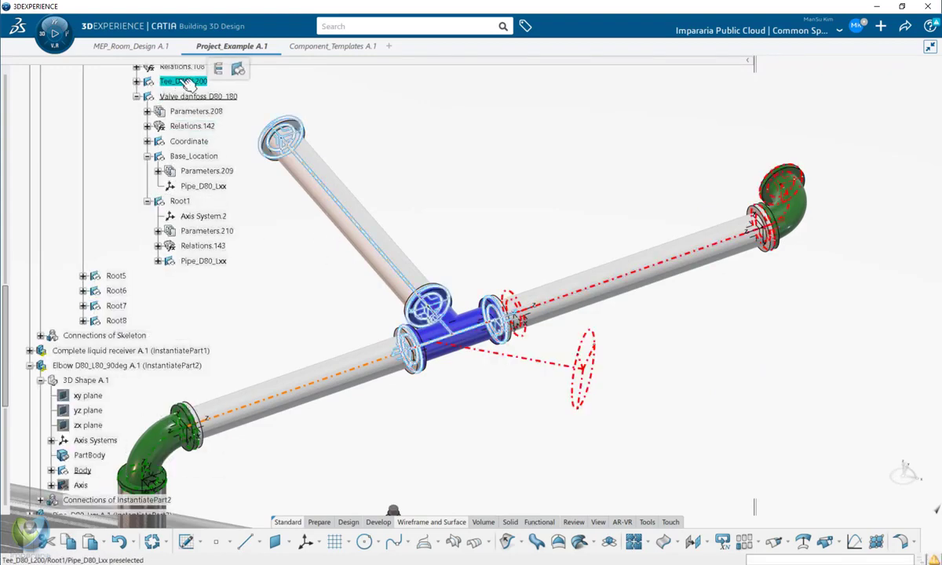
scroll(236, 172, up, 1)
key(Delete)
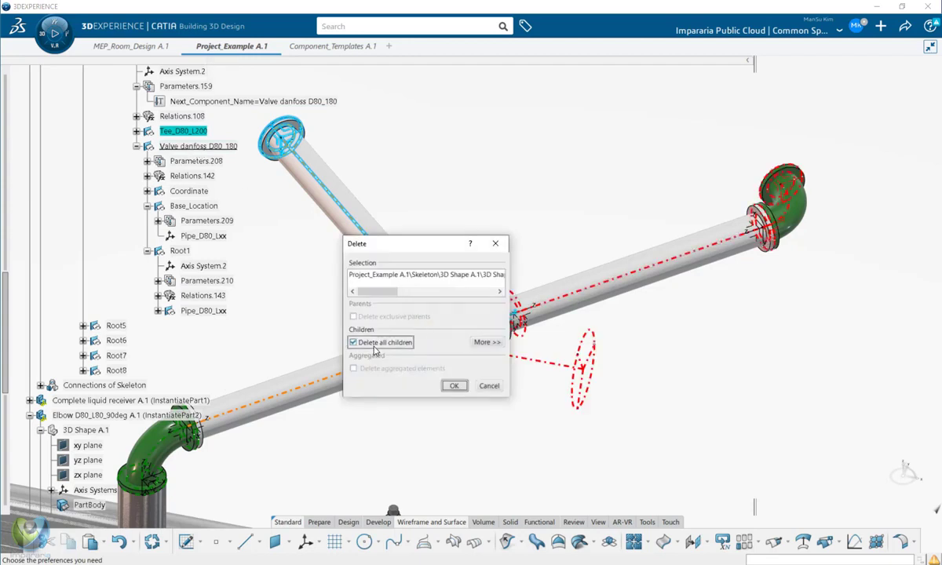
click(453, 387)
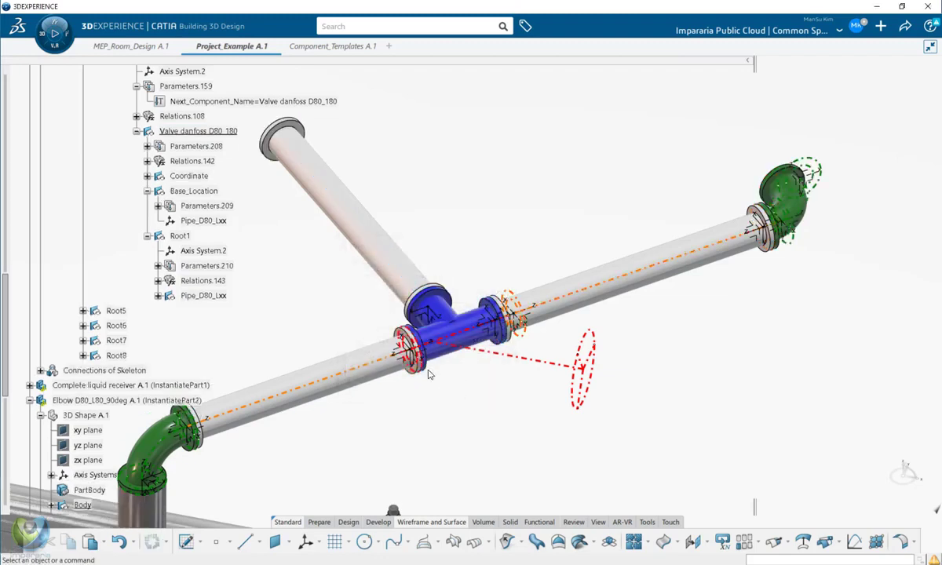
- Check the Coordinate set of Valve danfoss D80_180 in the skeleton and list the valve's own parameters
scroll(284, 284, up, 1)
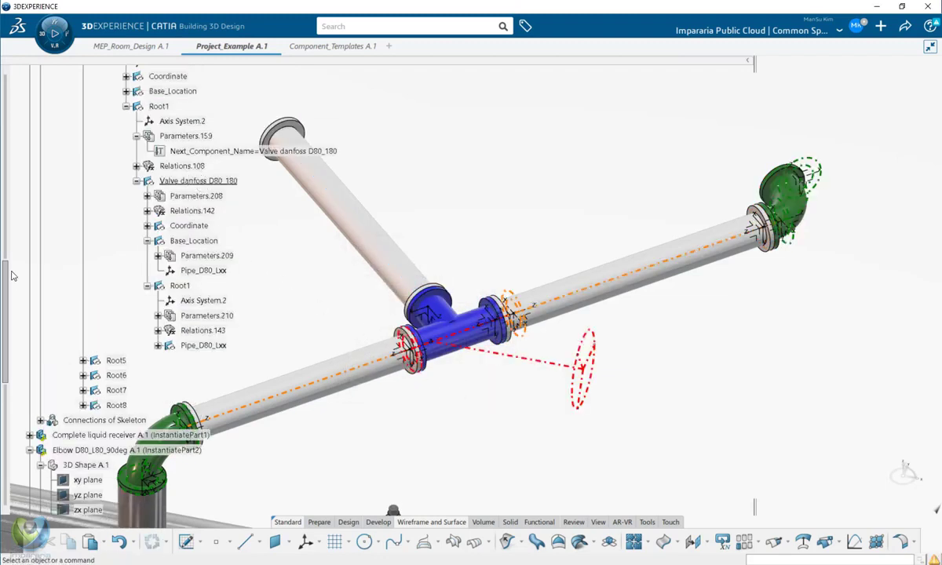
mouse_move(7, 286)
mouse_down()
mouse_move(10, 294)
mouse_move(17, 287)
mouse_up()
middle_drag(517, 385, 507, 357)
click(506, 353)
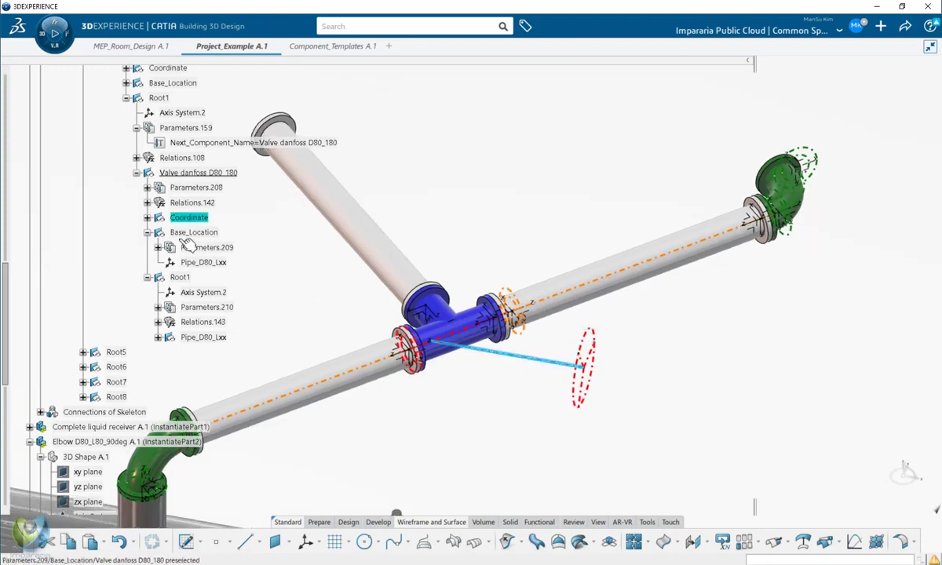
click(147, 219)
click(158, 232)
click(158, 232)
click(147, 218)
click(147, 188)
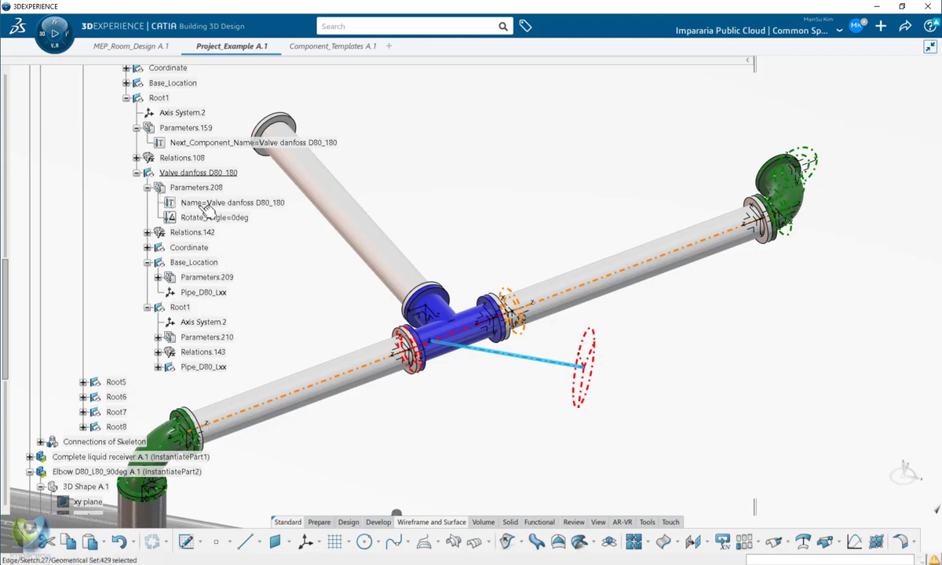
- Try Rotate_Angle values of 90deg and 180deg for Valve danfoss D80_180
double_click(214, 218)
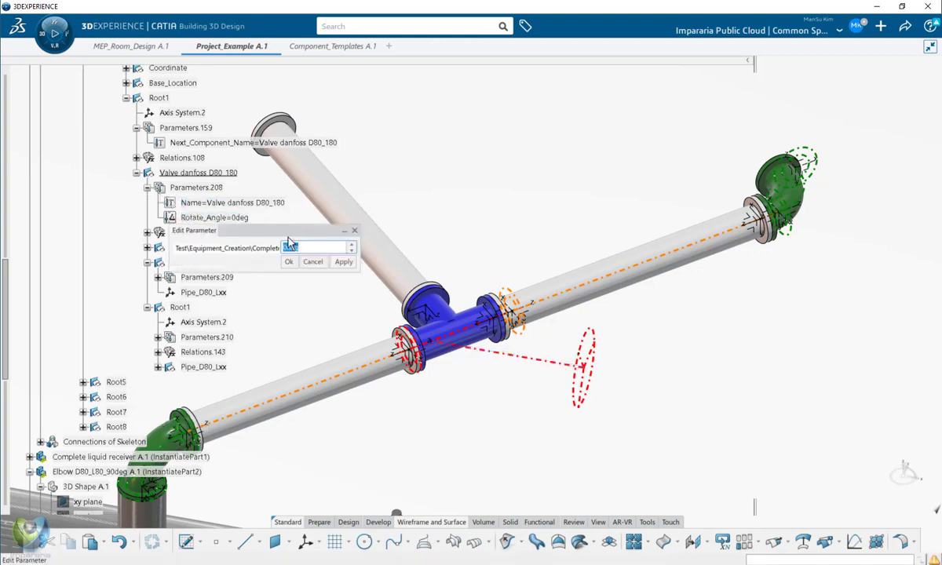
key(Return)
middle_drag(436, 214, 416, 220)
click(245, 219)
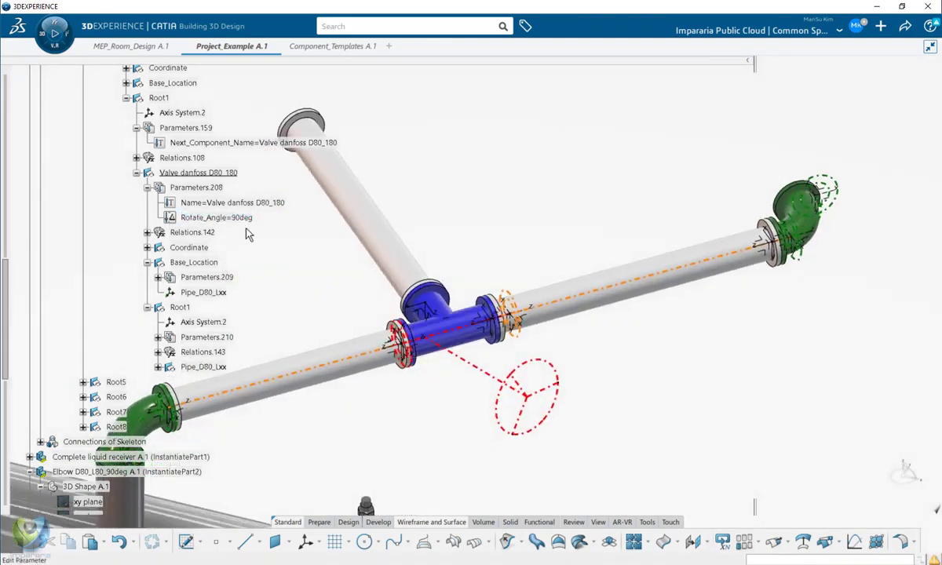
double_click(248, 220)
text(180deg)
click(339, 263)
key(Return)
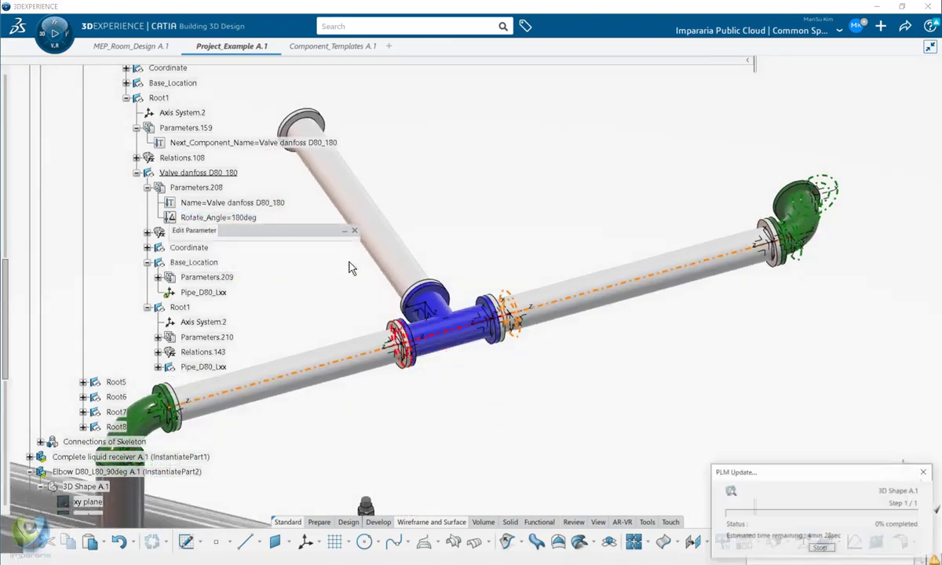
- Set the Rotate_Angle parameter of Valve danfoss D80_180 to -90deg and check the handwheel's orientation
middle_drag(343, 322, 269, 220)
double_click(259, 218)
text(-90deg)
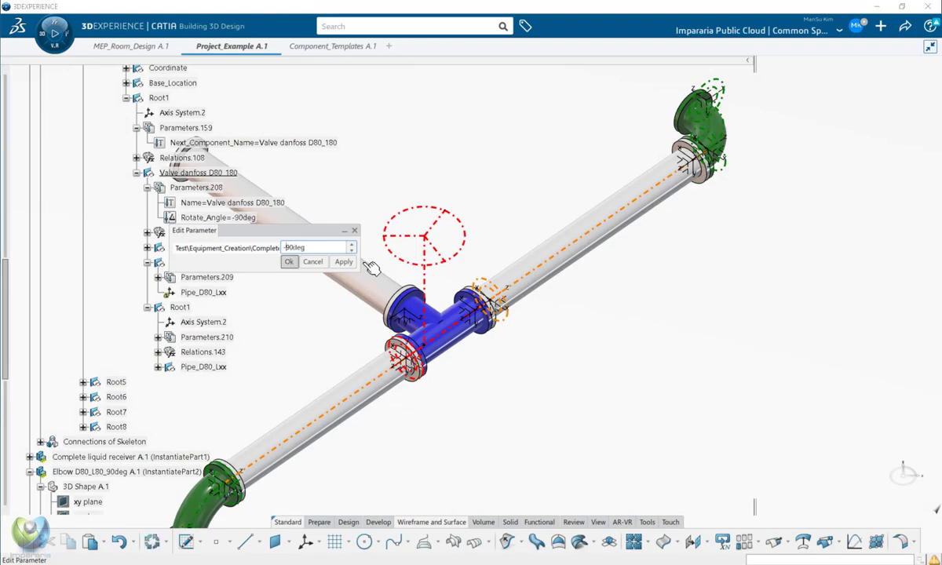
click(343, 261)
key(Return)
middle_drag(497, 374, 153, 177)
- Collapse the valve's branch in the skeleton and the first elbow instance, InstantiatePart2, in the tree
click(137, 173)
click(189, 174)
scroll(190, 180, up, 3)
click(127, 197)
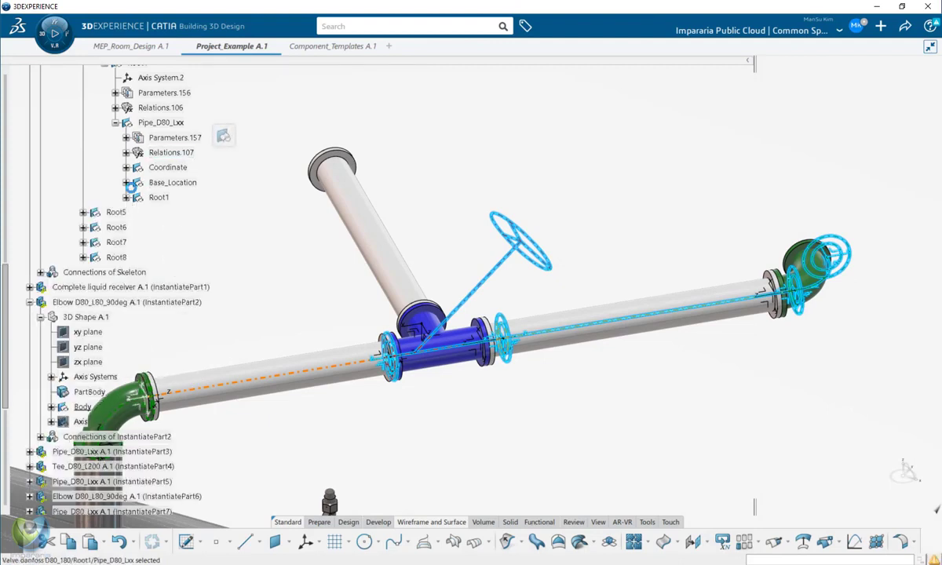
click(189, 211)
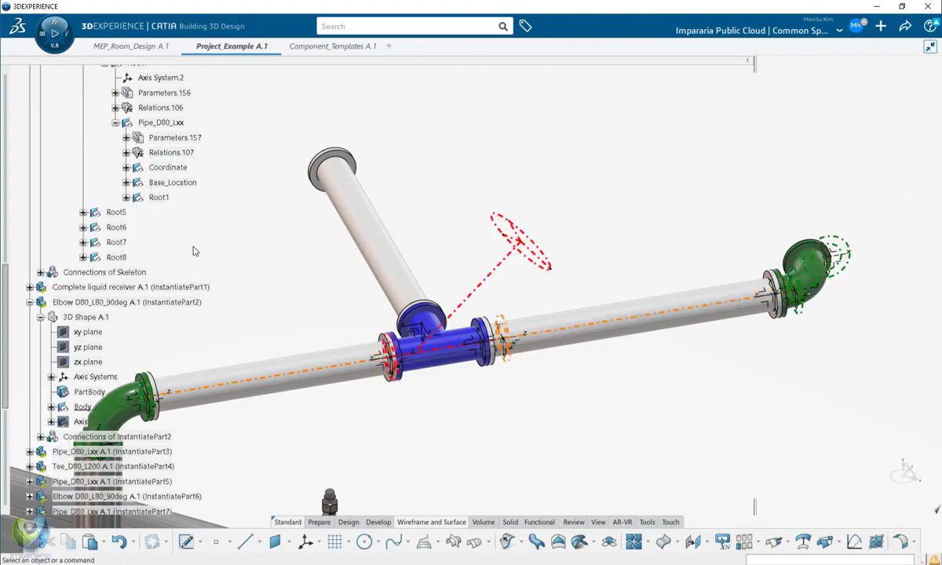
click(29, 302)
- Review Action_Create_Components and Action_Delete_Instance in the skeleton's Relations, and inspect the piping around the tee
drag(7, 306, 8, 95)
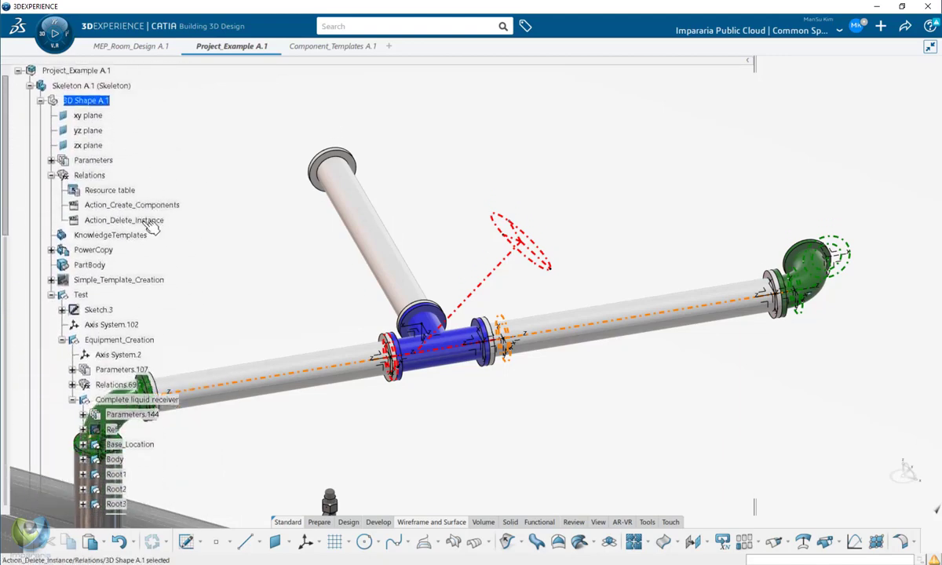
click(40, 100)
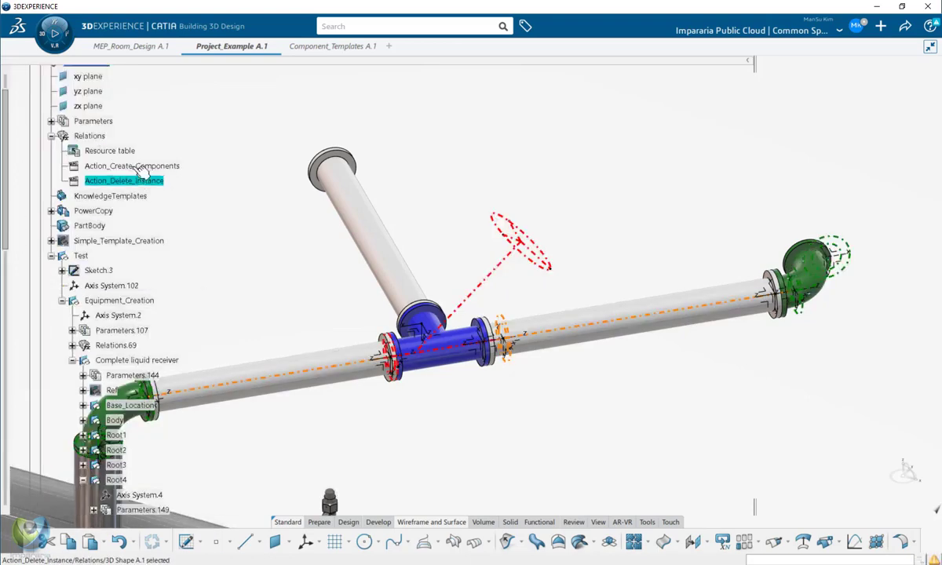
click(143, 168)
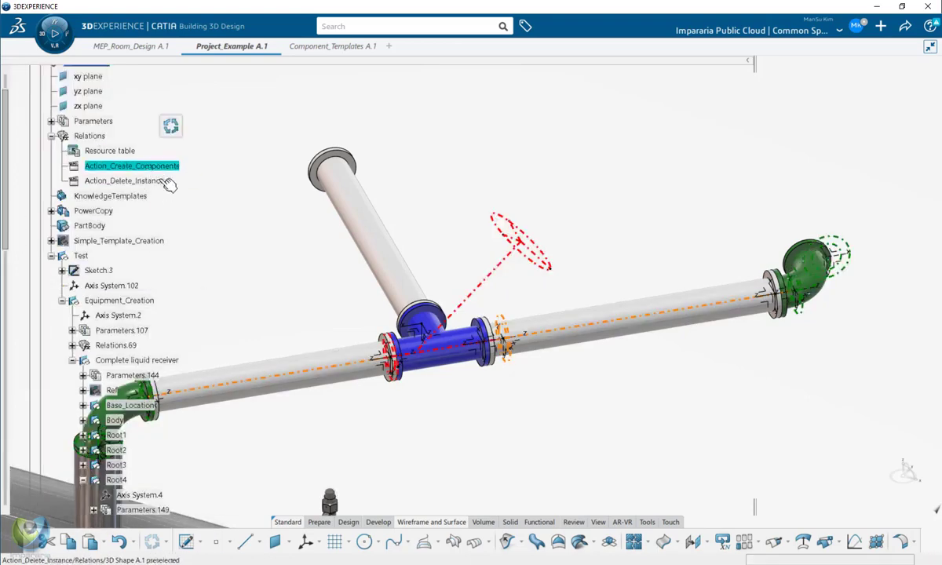
click(207, 237)
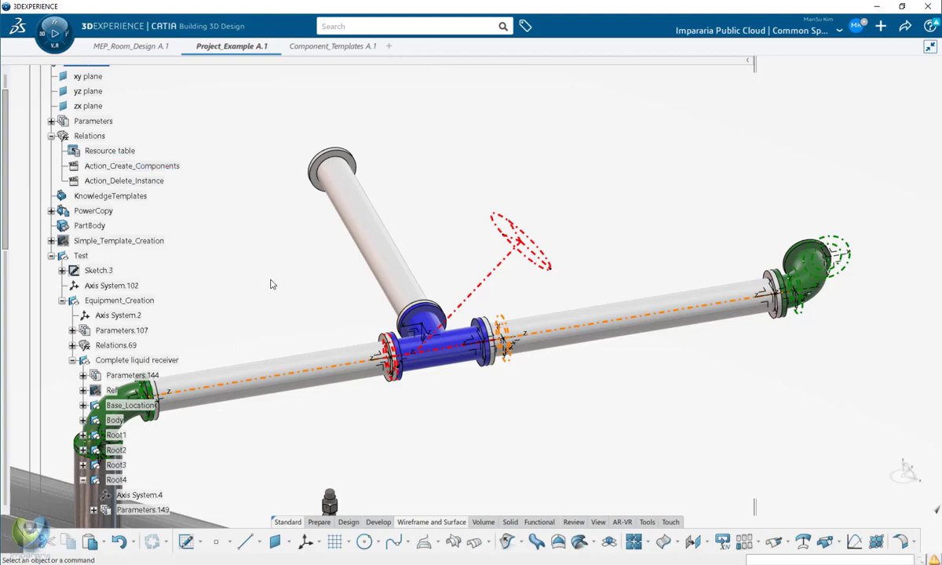
middle_drag(292, 302, 385, 300)
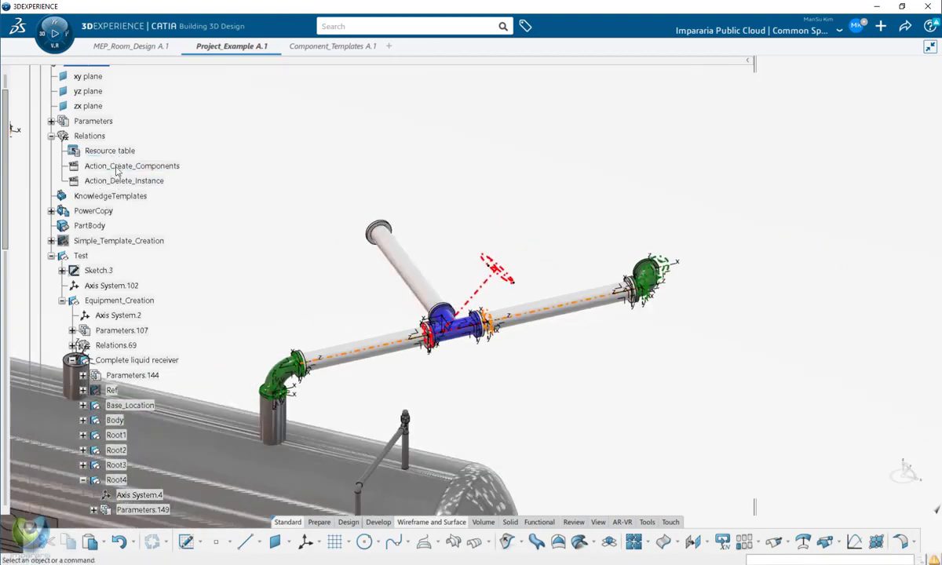
mouse_move(455, 345)
middle_down()
mouse_move(475, 381)
mouse_move(459, 331)
mouse_move(442, 339)
middle_up()
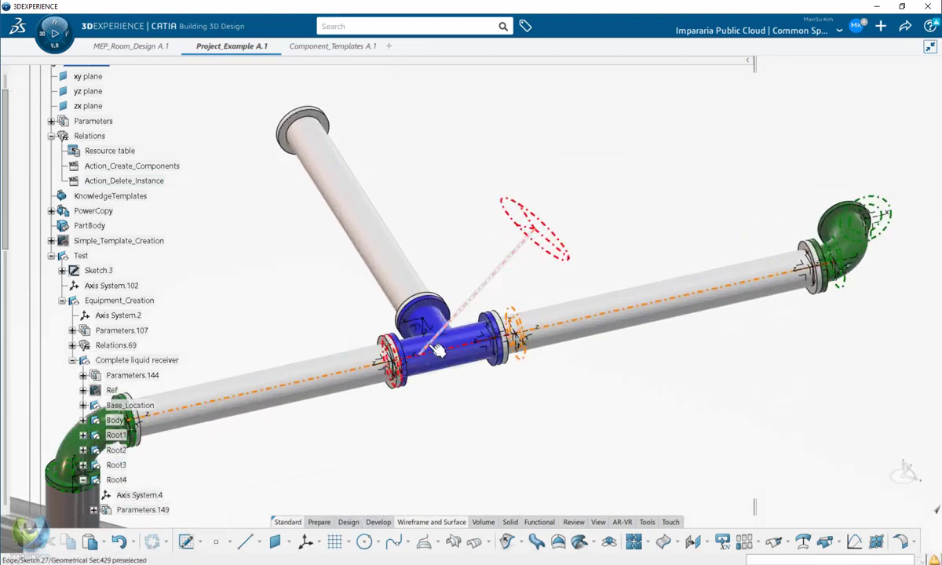
middle_drag(500, 384, 504, 383)
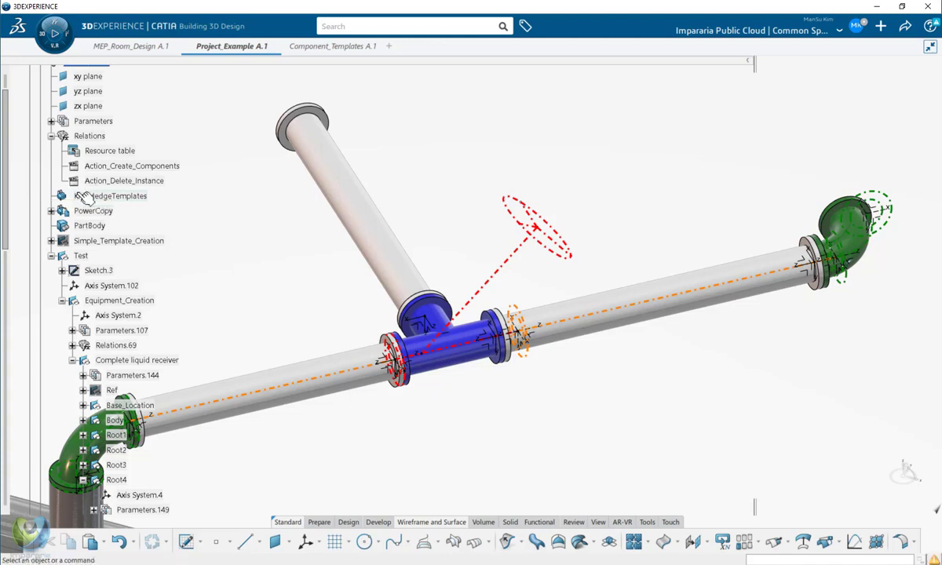
- Locate the pipe on the tee's side branch in the tree and make the root product Project_Example active
click(445, 320)
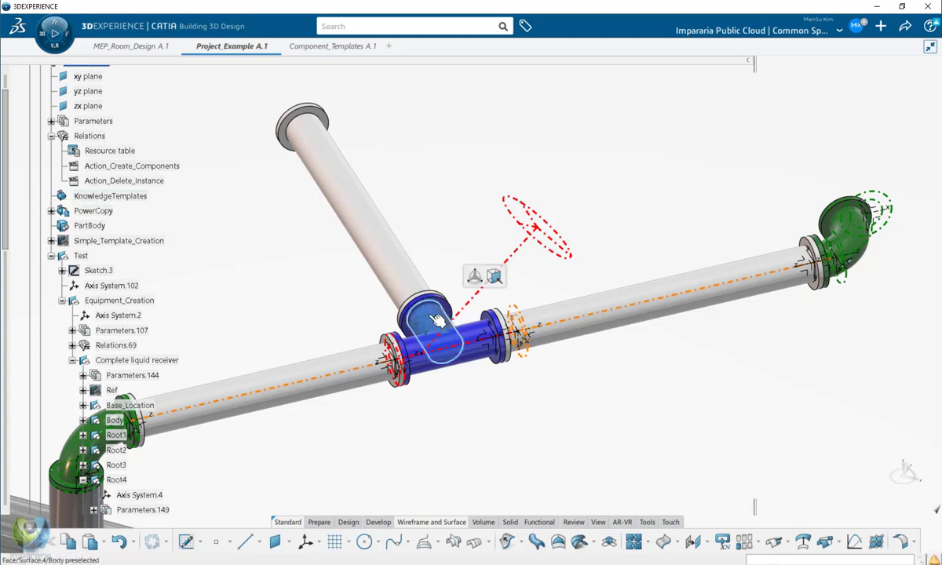
right_click(399, 276)
click(432, 284)
scroll(141, 243, up, 3)
scroll(98, 185, up, 10)
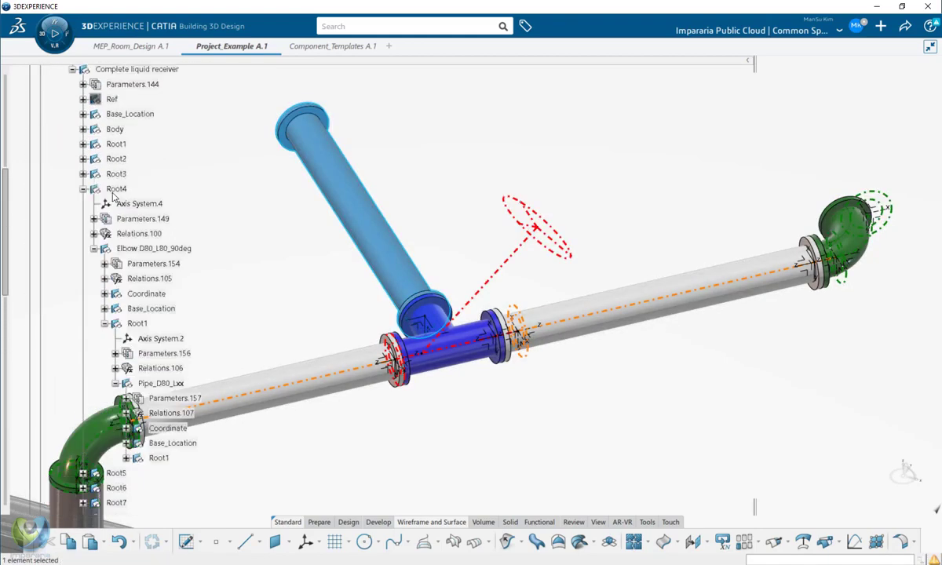
click(85, 138)
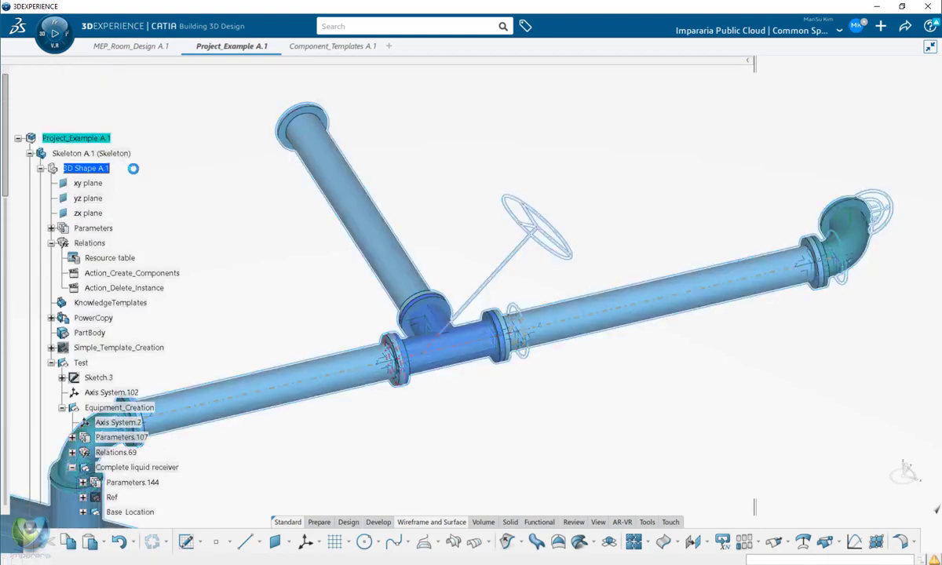
- Delete the side-branch pipe Pipe_D80_Lxx (InstantiatePart7) without keeping its changes separately, and delete its engineering connection Connection_Part_7
drag(6, 161, 11, 326)
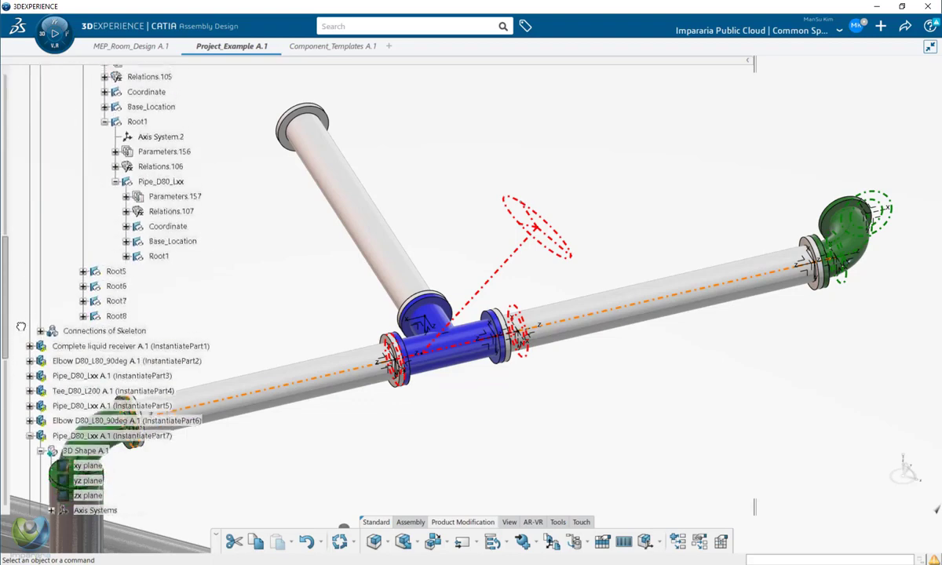
click(347, 257)
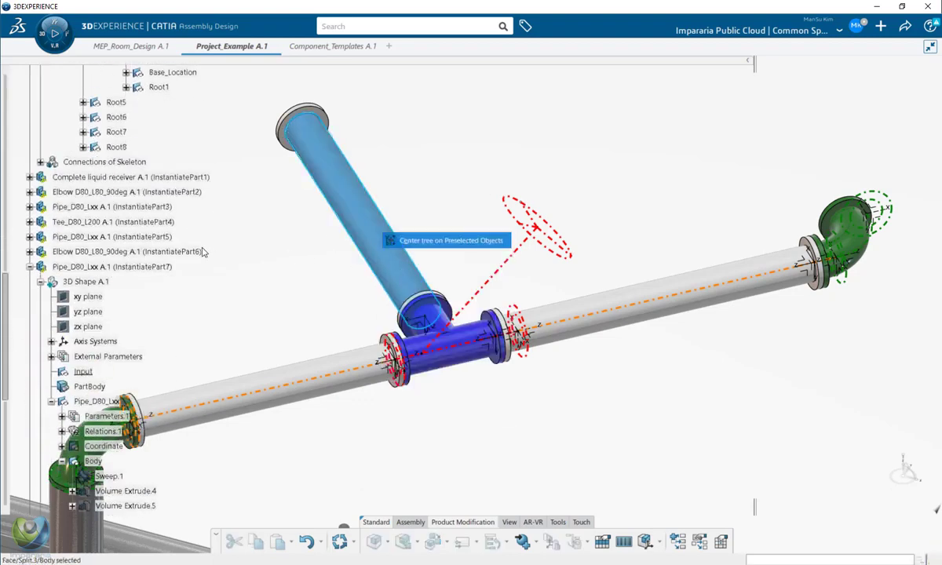
click(31, 140)
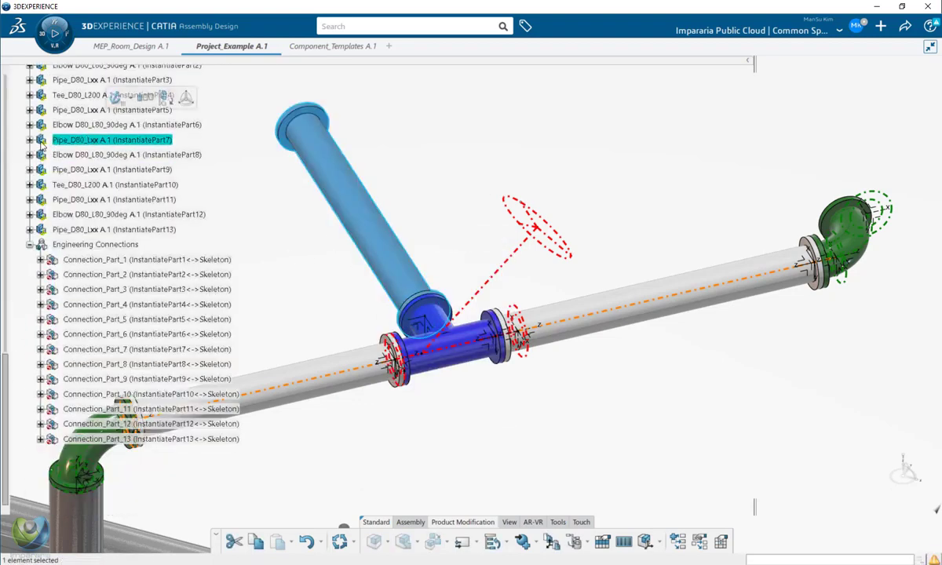
key(Delete)
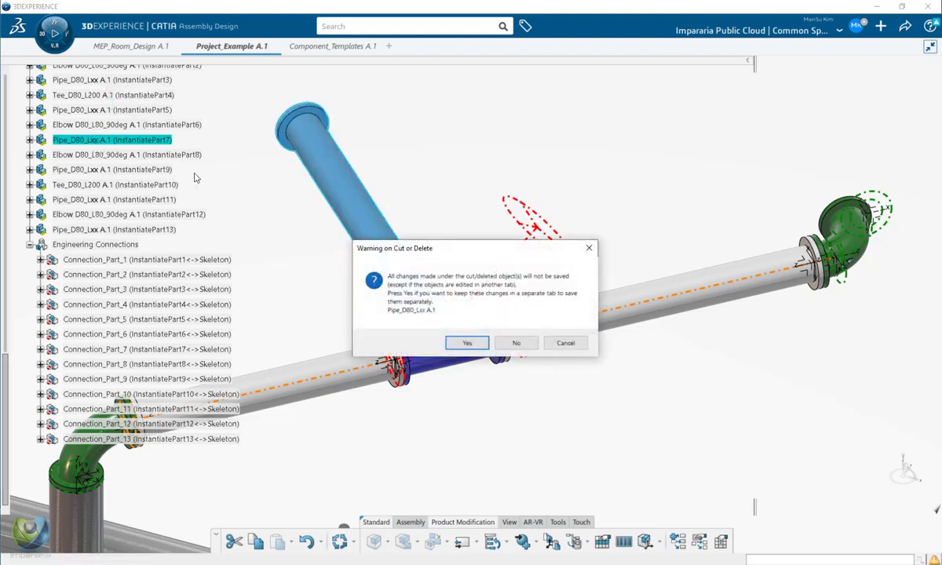
click(515, 344)
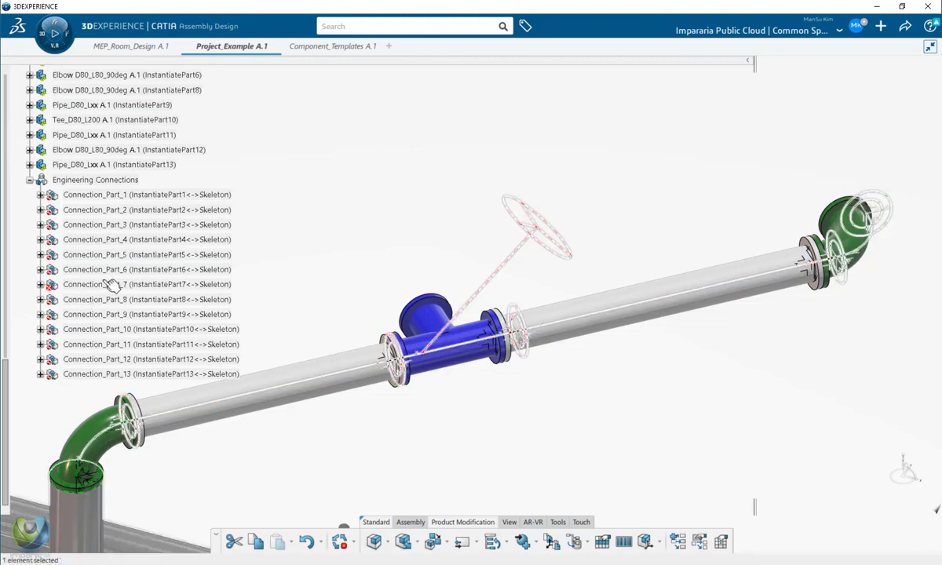
click(112, 284)
key(Delete)
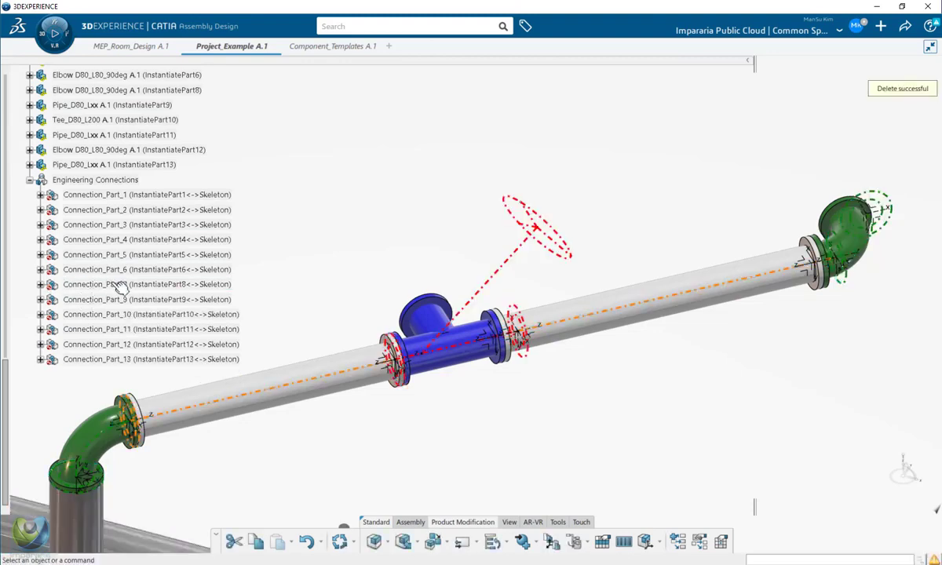
- Replace only the Tee_D80_L200 instance InstantiatePart4 with the existing Valve danfoss D80_180 from Component_Templates
scroll(141, 284, up, 3)
click(439, 323)
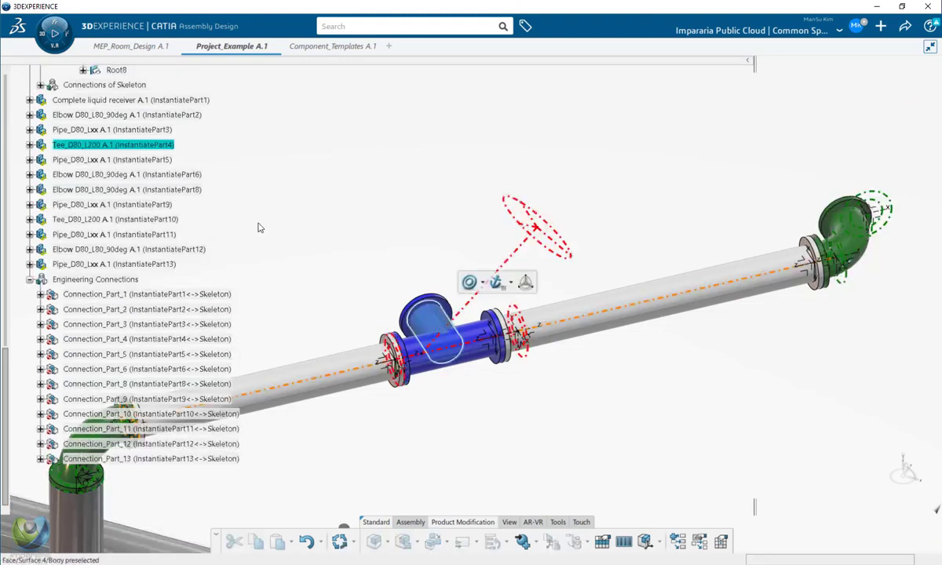
click(94, 148)
right_click(94, 148)
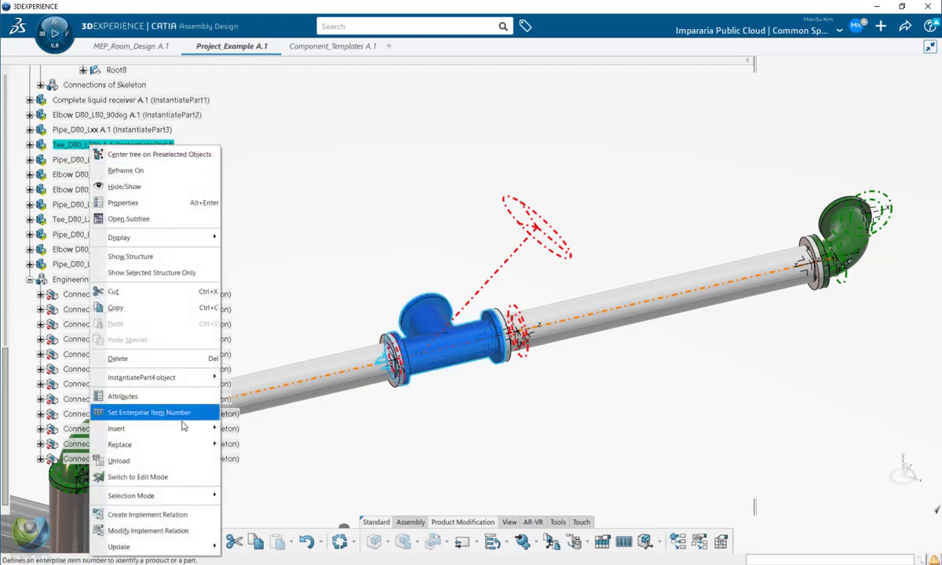
mouse_move(183, 446)
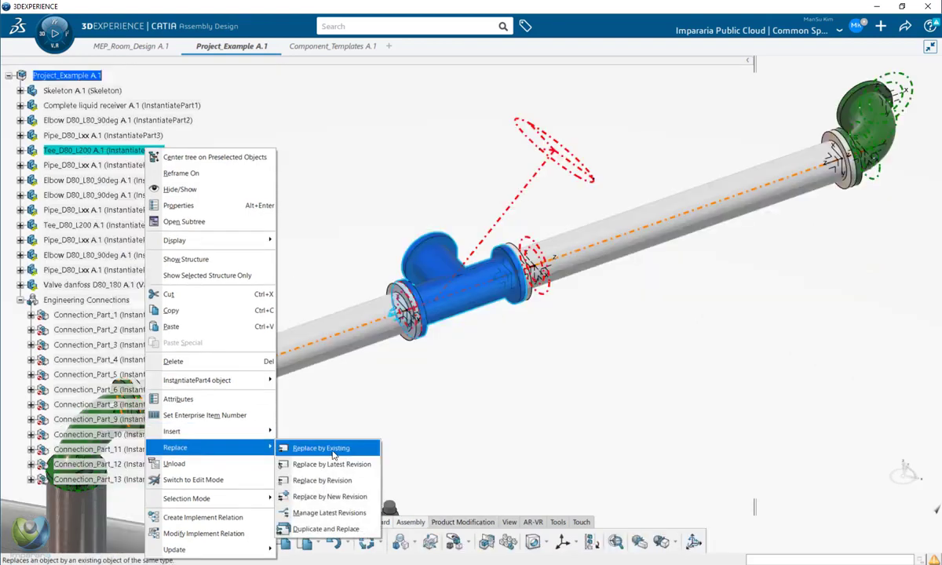
click(330, 448)
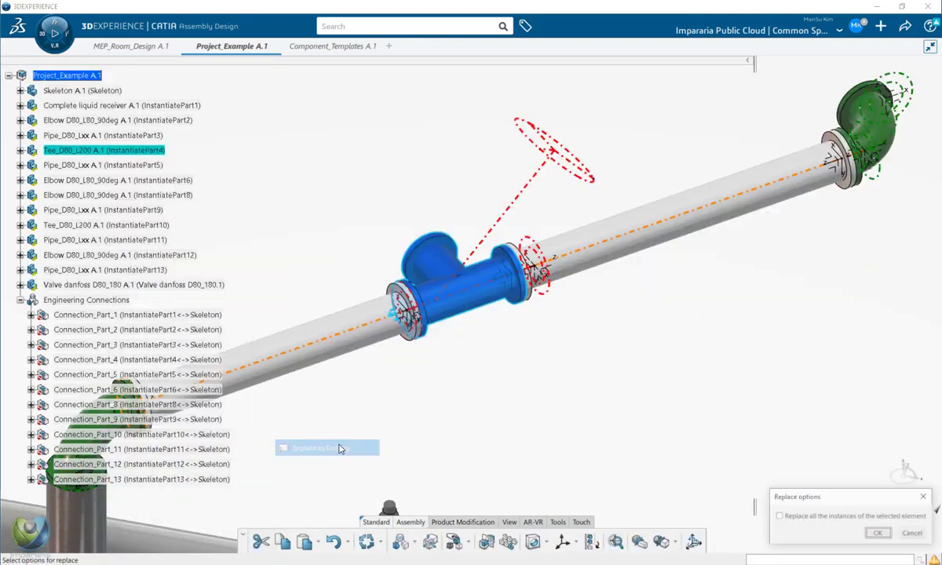
drag(864, 501, 819, 430)
click(833, 464)
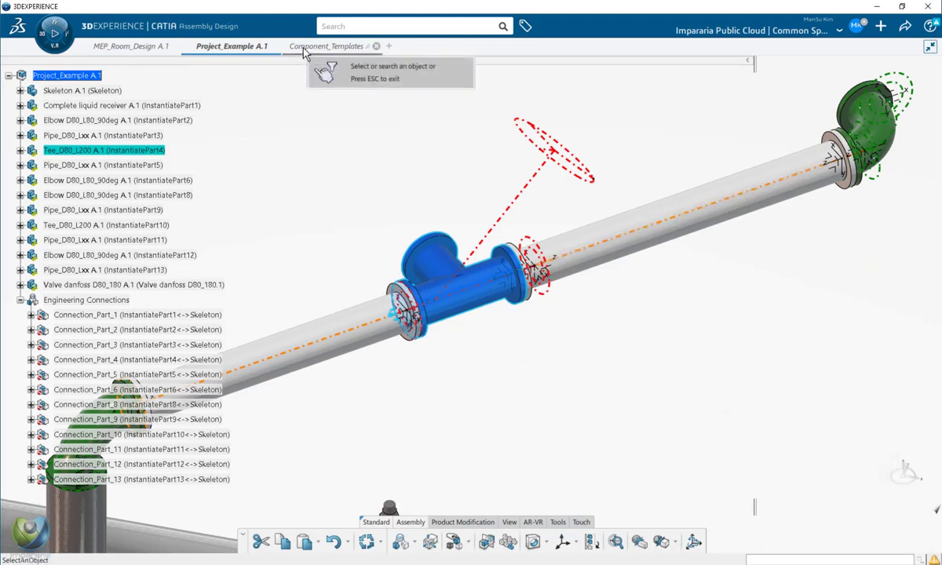
click(333, 46)
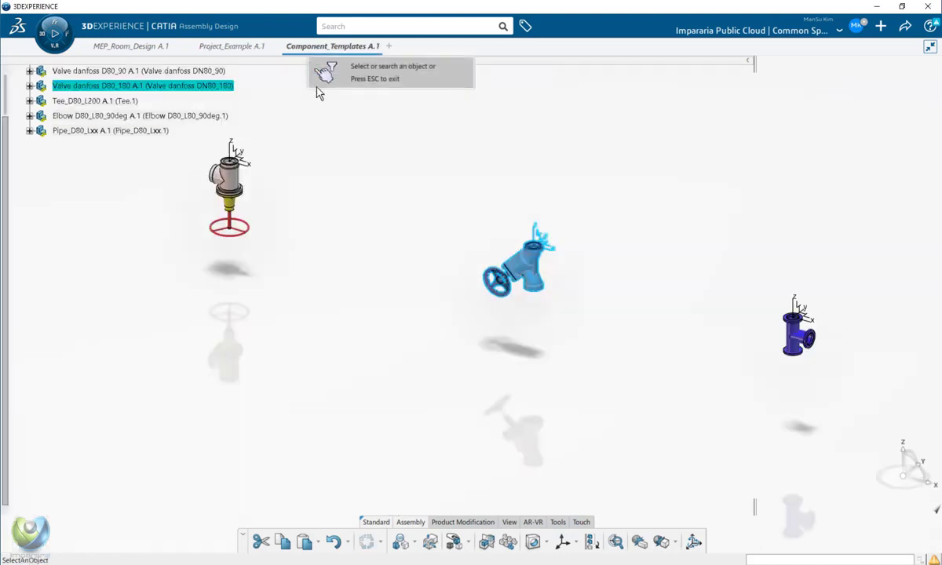
click(139, 86)
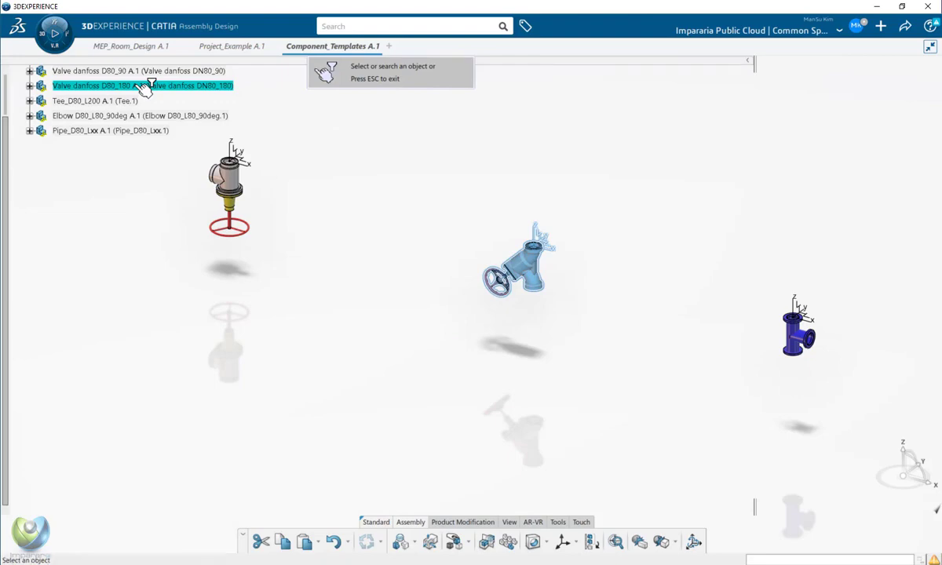
- Reconnect the broken component link of Connection_Part_4 to the Valve danfoss D80_180 instance InstantiatePart4
middle_drag(321, 239, 325, 203)
scroll(106, 218, down, 2)
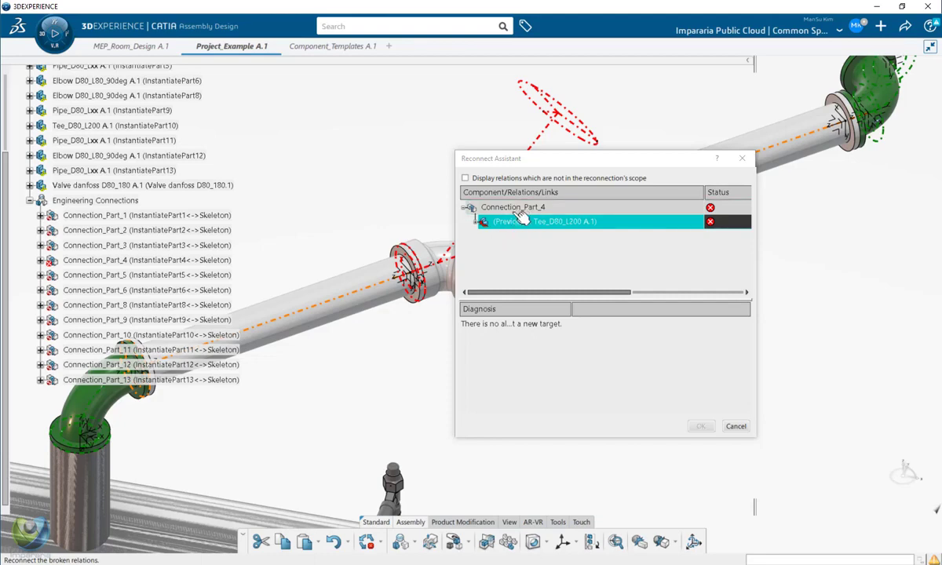
scroll(180, 194, up, 2)
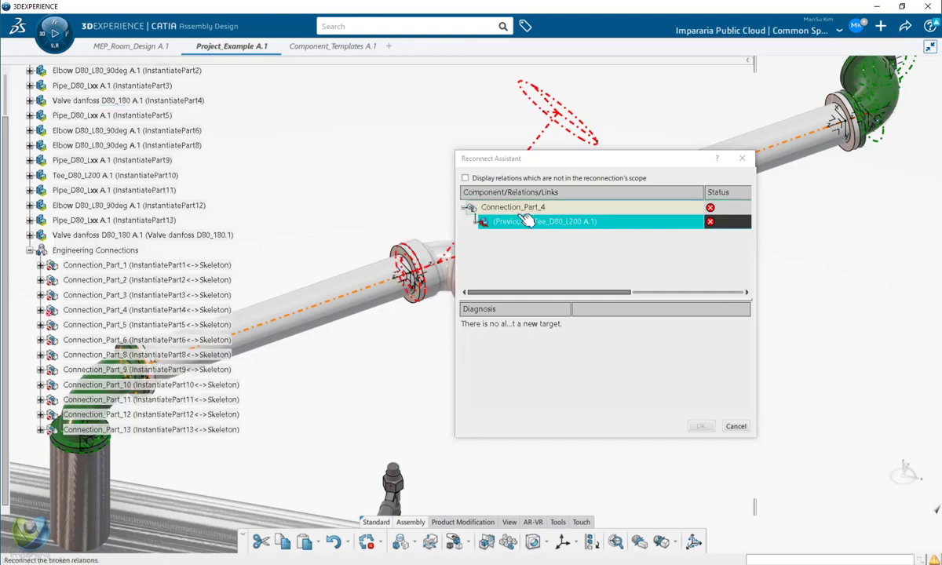
click(503, 208)
scroll(151, 163, up, 2)
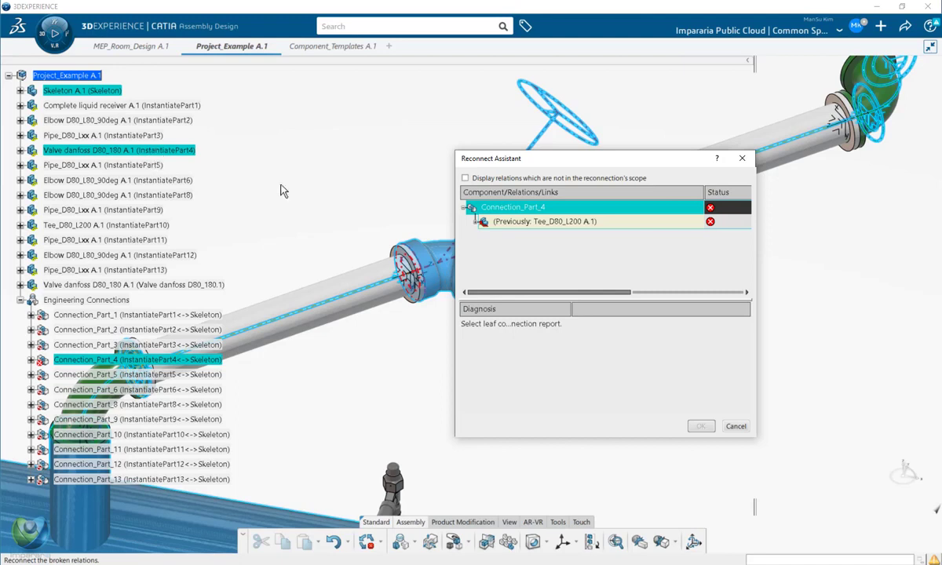
key(Down)
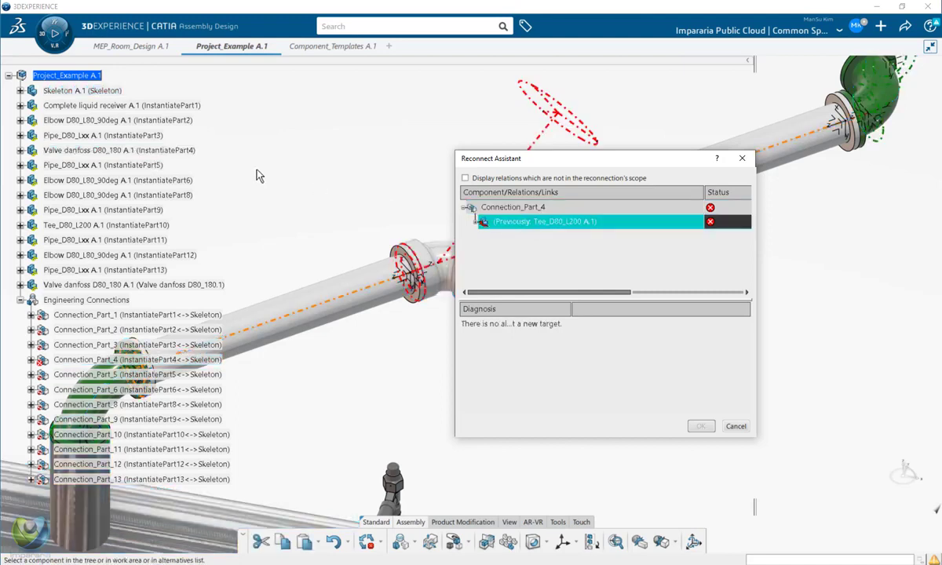
click(119, 151)
click(701, 427)
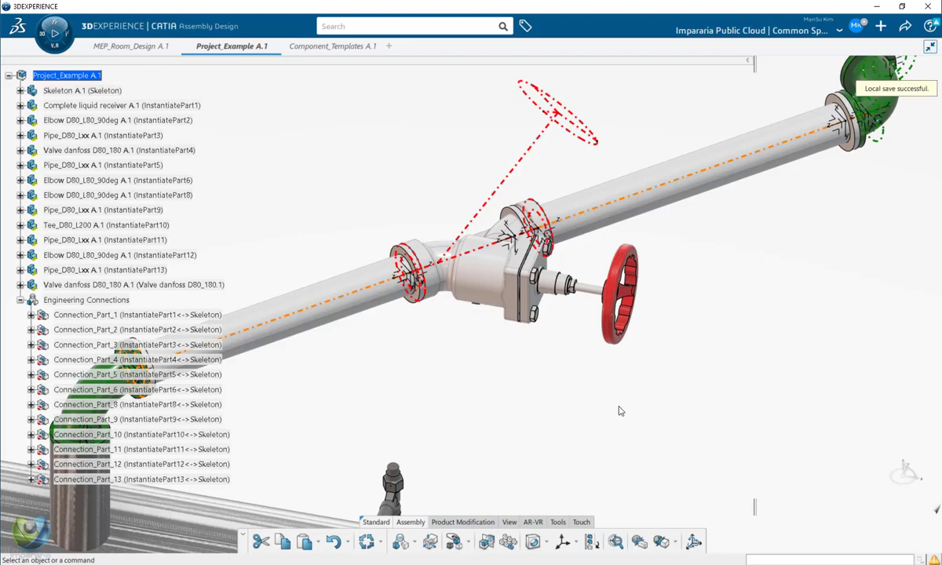
- Update the root product Project_Example, review the reported issue with Connection_Part_4, and dismiss the update report
click(91, 79)
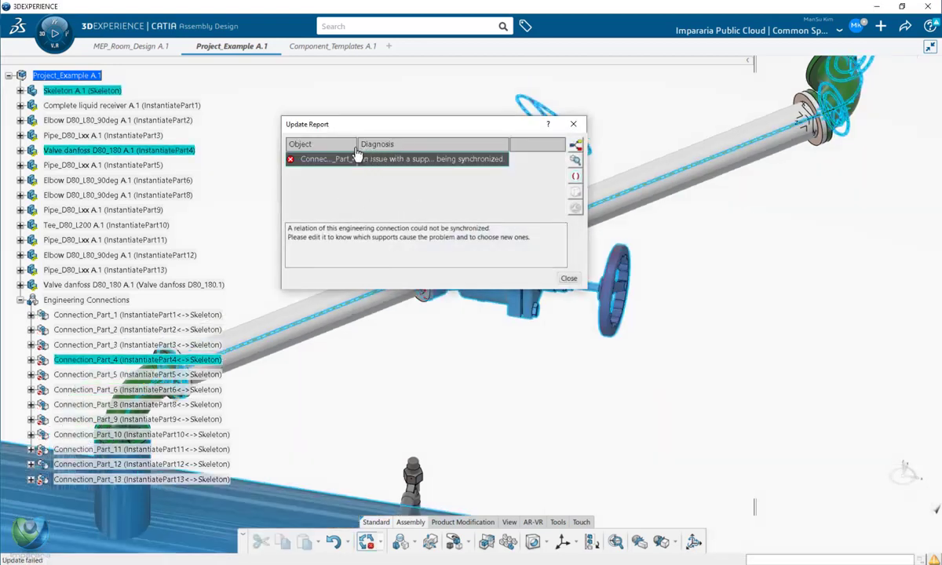
drag(358, 144, 379, 145)
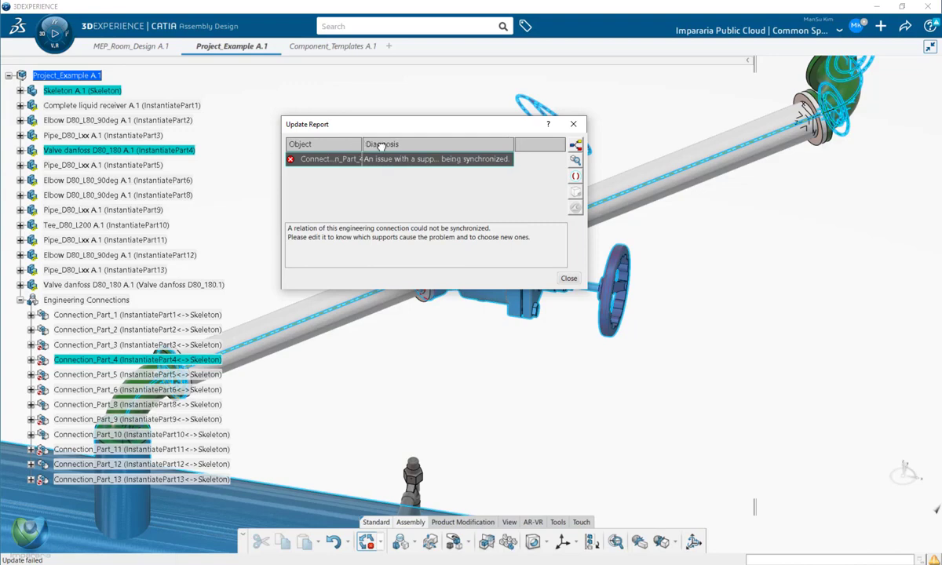
click(570, 279)
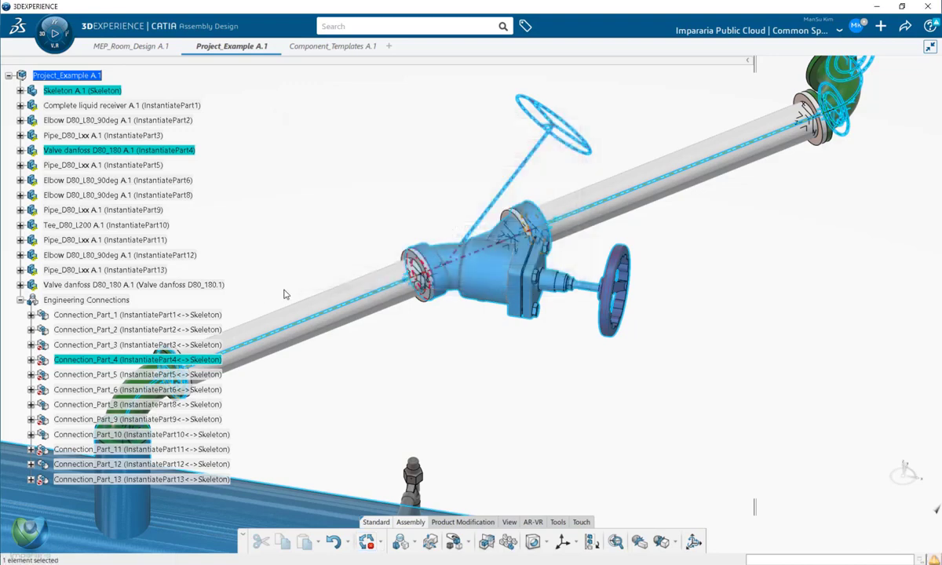
click(286, 295)
- Edit Connection_Part_4 and set its coincidence's first support to the Base Axis System of valve InstantiatePart4
double_click(132, 363)
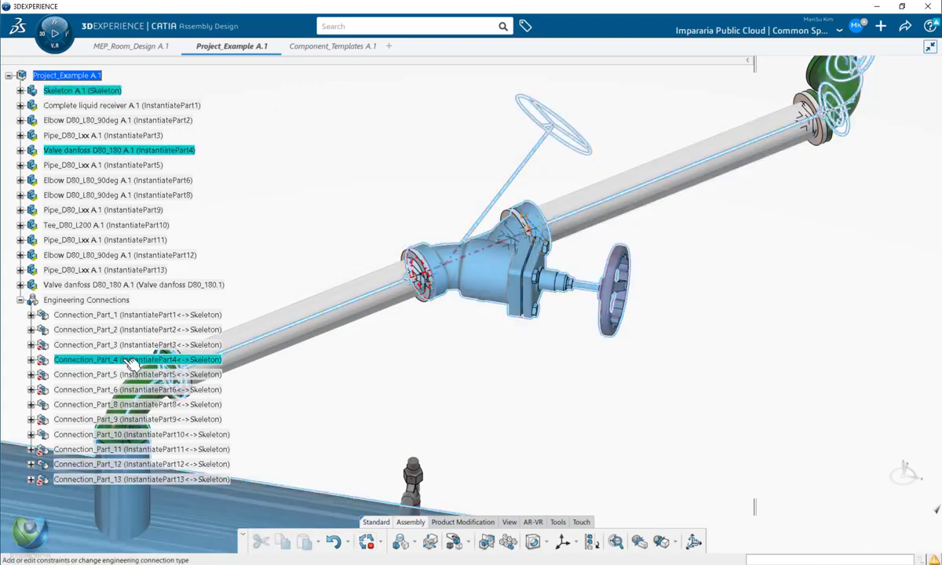
click(563, 225)
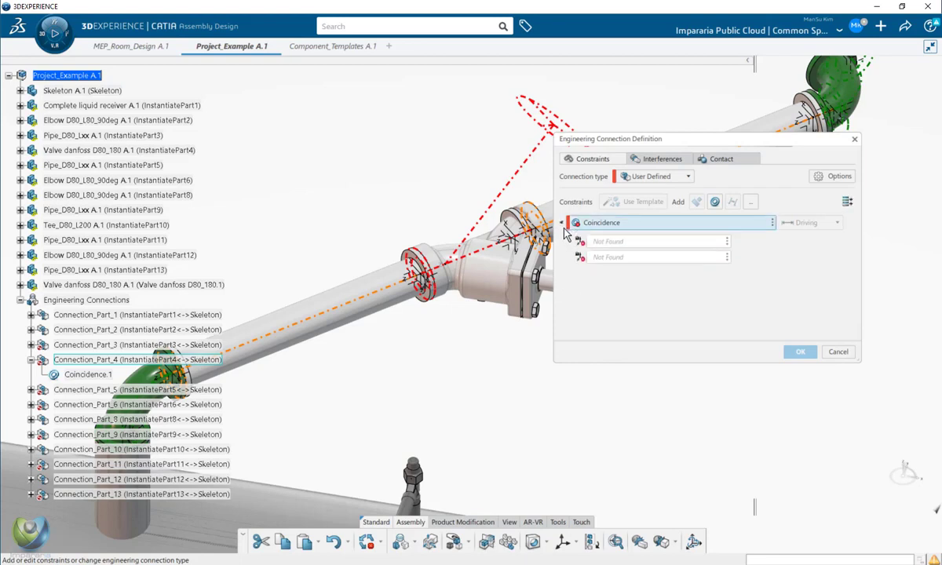
click(604, 259)
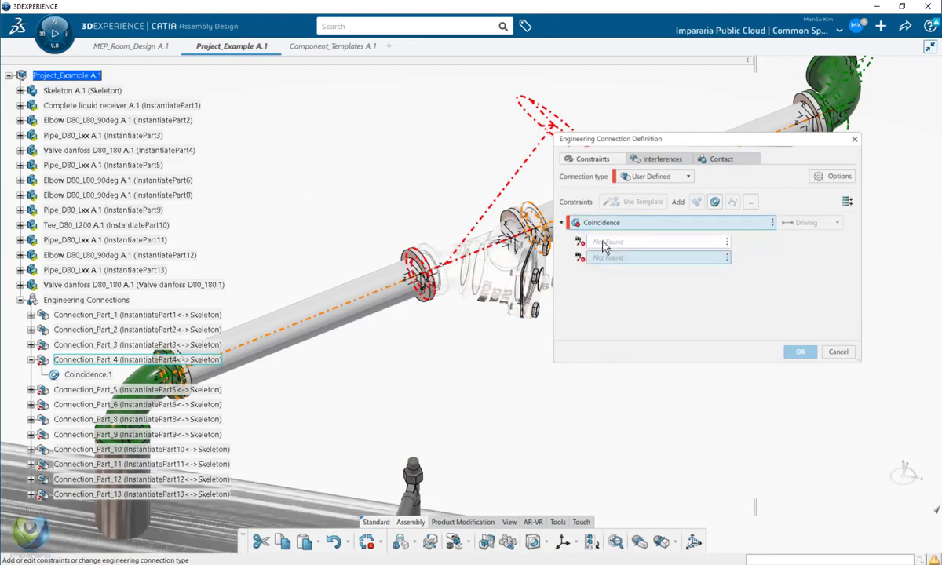
click(604, 244)
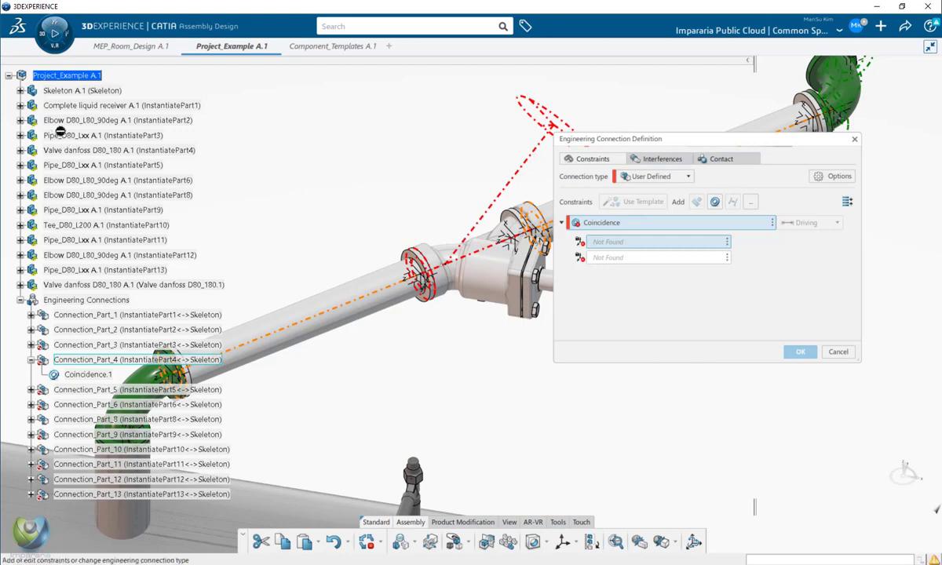
click(20, 150)
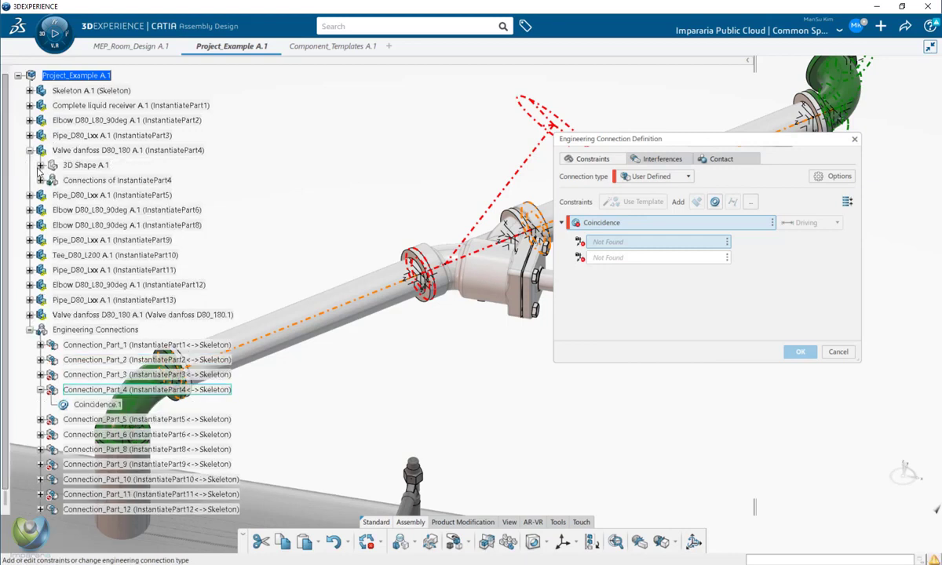
click(40, 165)
click(107, 241)
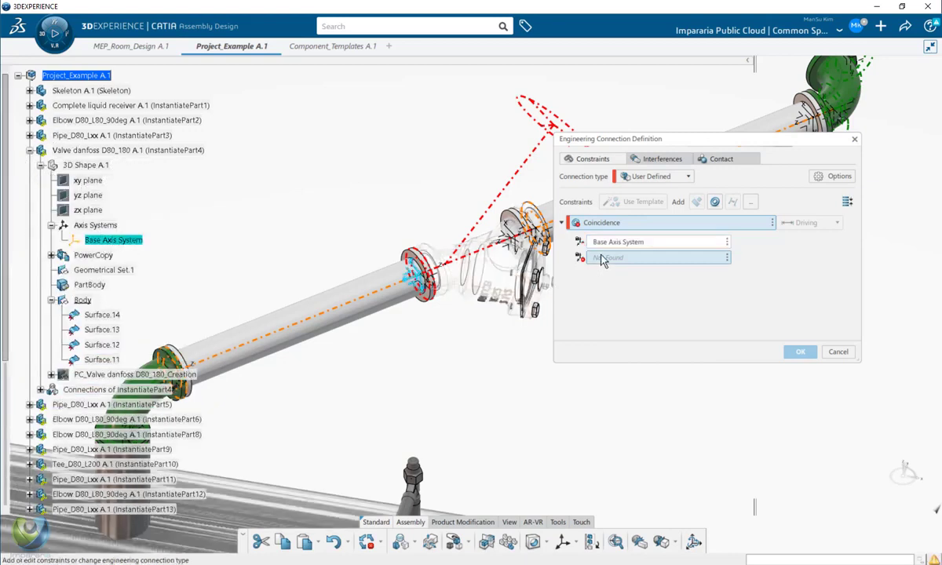
- Set the coincidence's second support to the skeleton axis system Pipe_D80_Lxx under Valve danfoss D80_180's Base_Location and confirm the connection
click(30, 91)
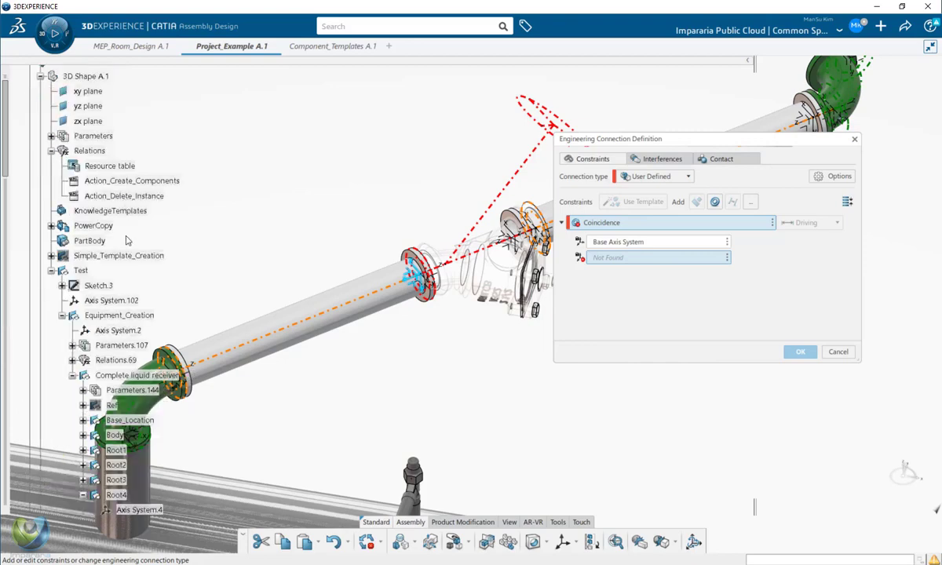
scroll(128, 240, down, 3)
middle_drag(479, 311, 455, 245)
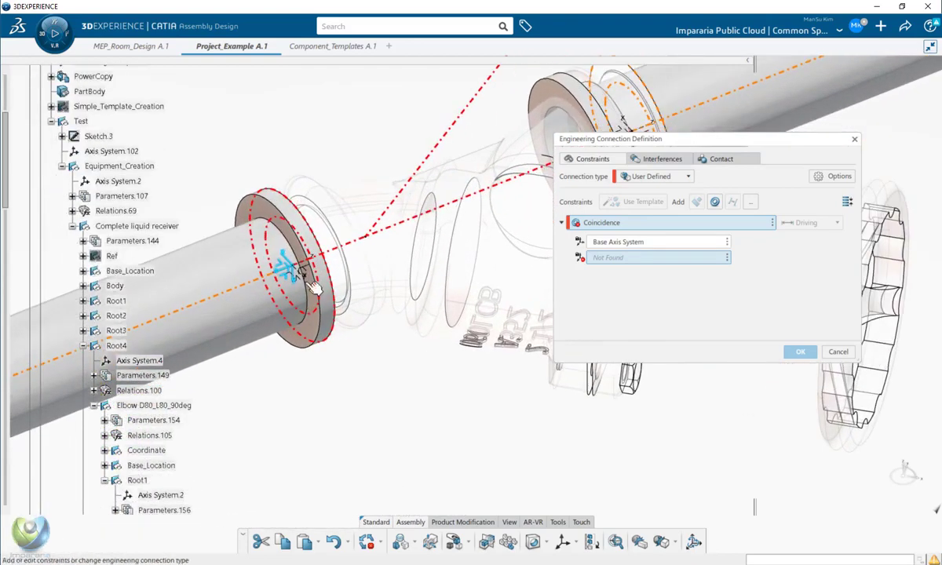
click(293, 284)
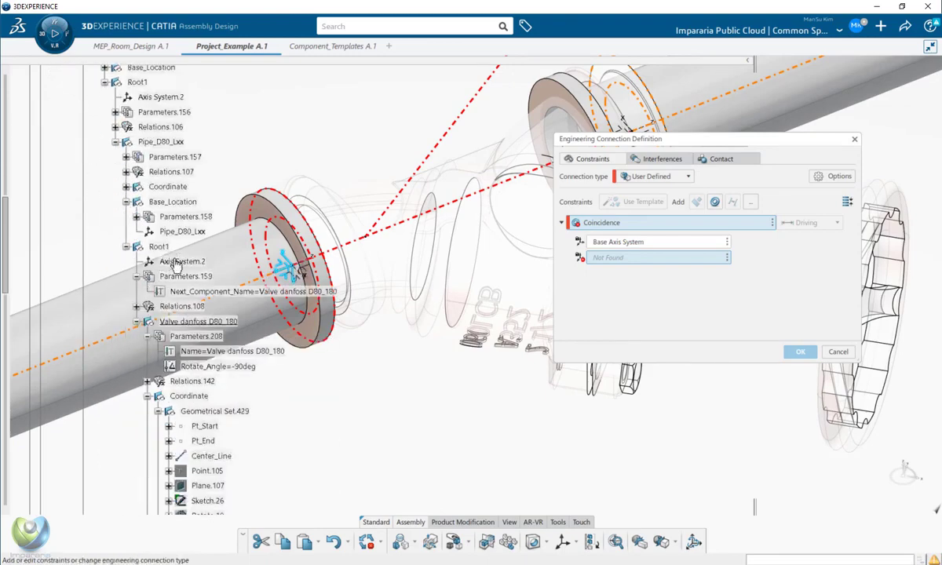
scroll(198, 325, down, 3)
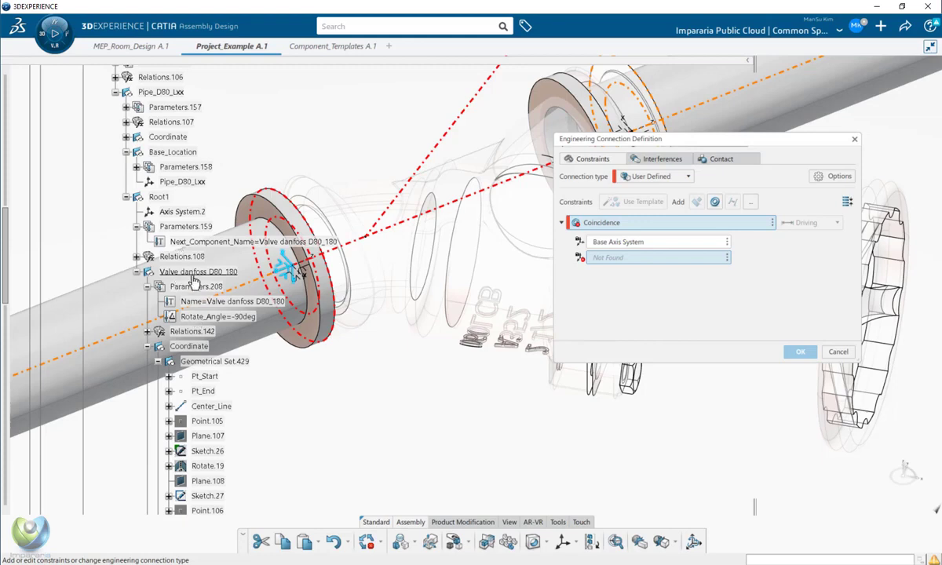
scroll(147, 297, down, 2)
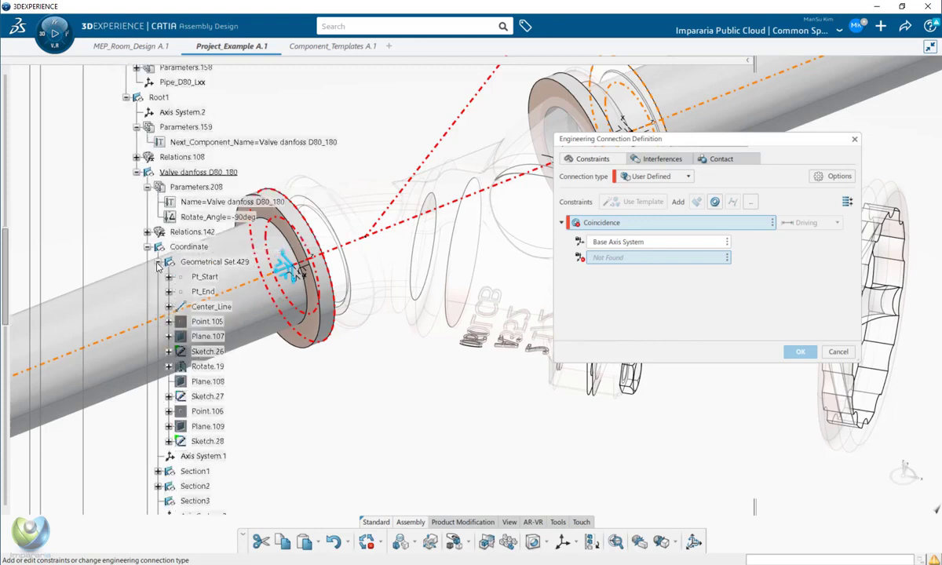
click(159, 262)
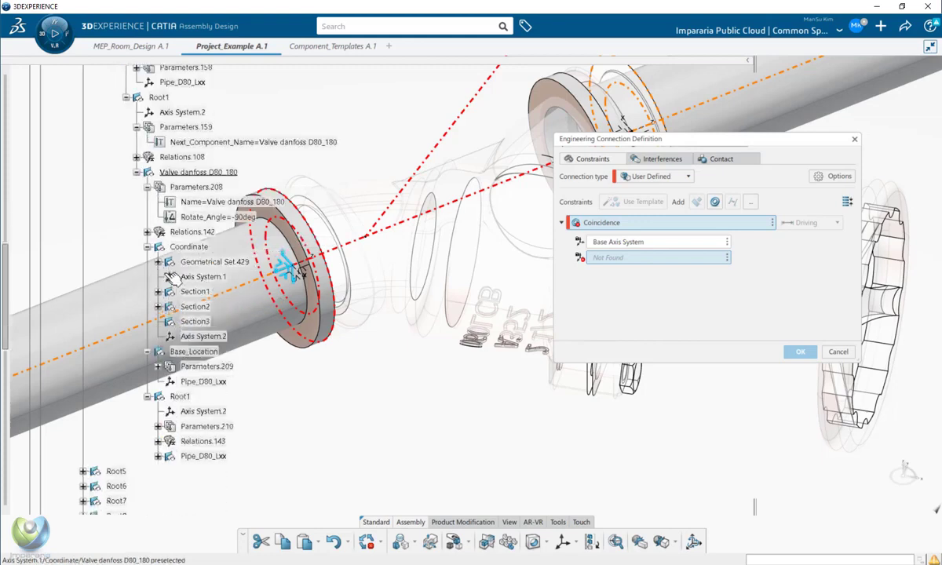
click(217, 383)
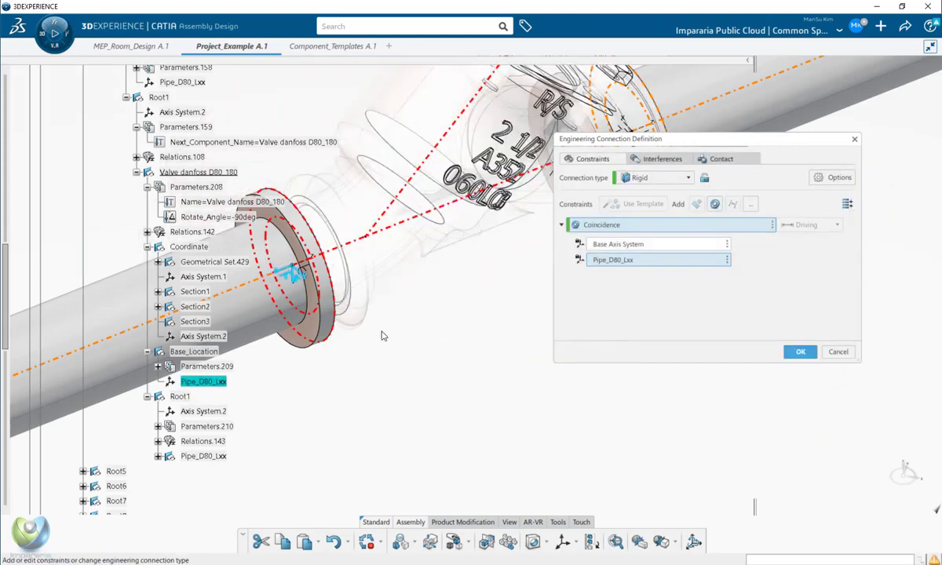
click(798, 353)
click(495, 334)
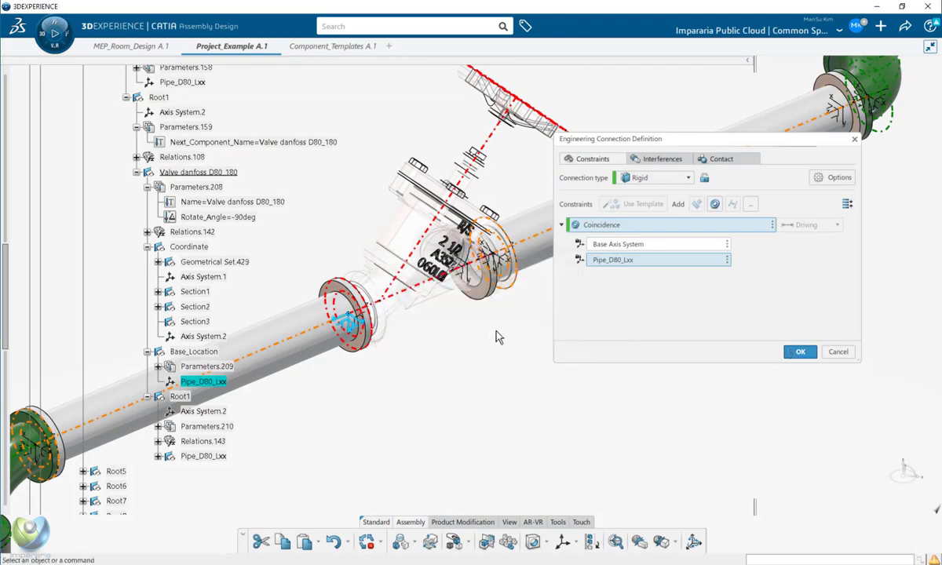
middle_drag(543, 326, 528, 370)
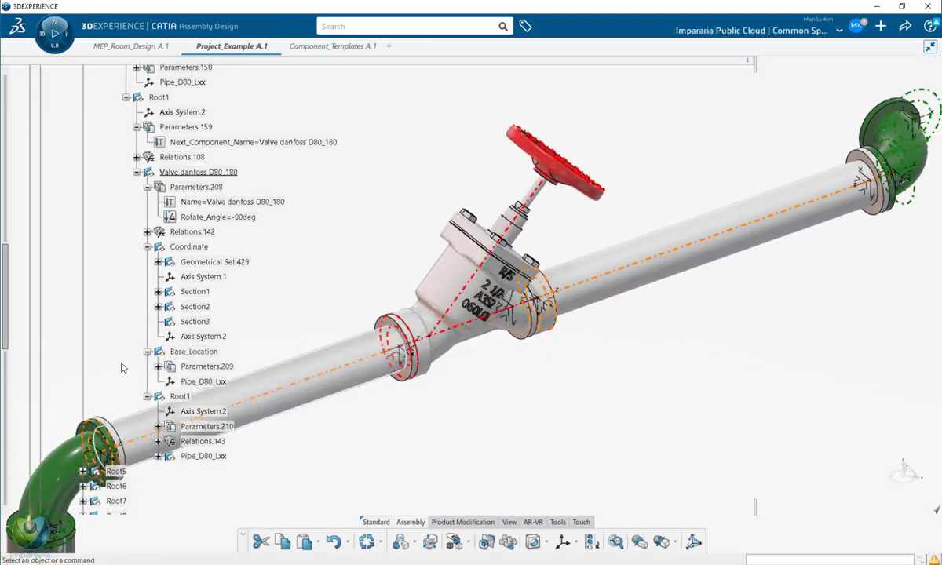
- Activate the skeleton's 3D Shape and run Action_Delete_Instance to remove the generated part instances
drag(6, 289, 23, 152)
click(51, 199)
scroll(6, 178, up, 3)
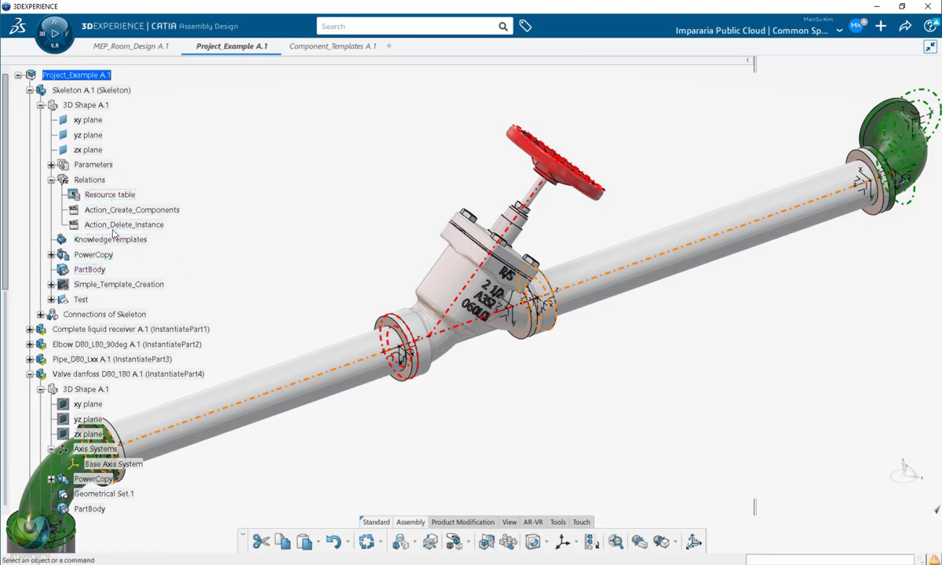
middle_drag(365, 249, 386, 320)
click(98, 107)
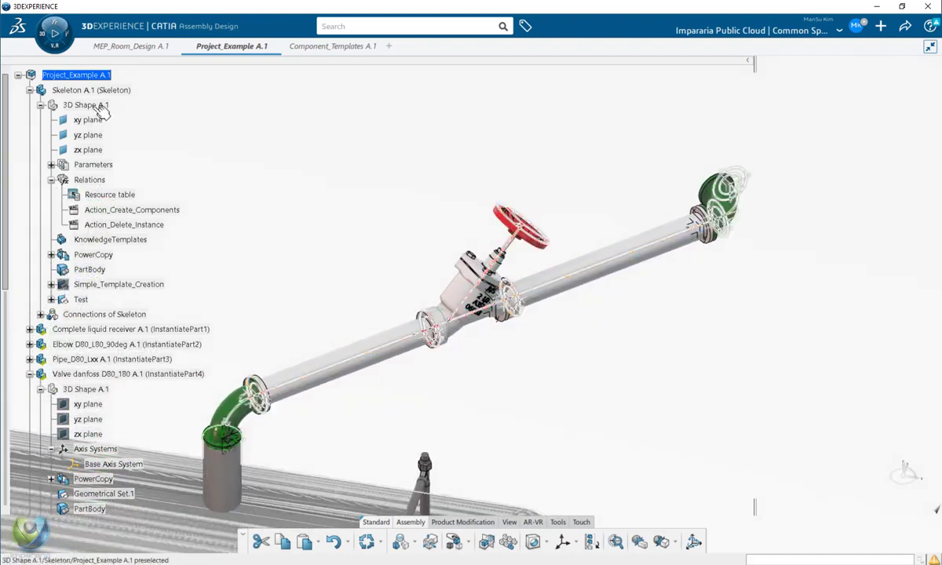
click(155, 225)
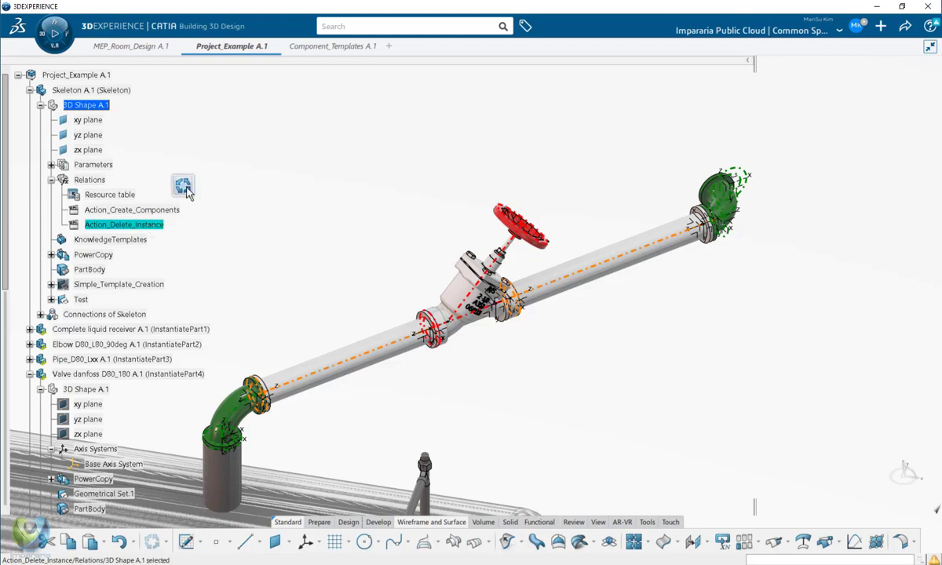
click(183, 187)
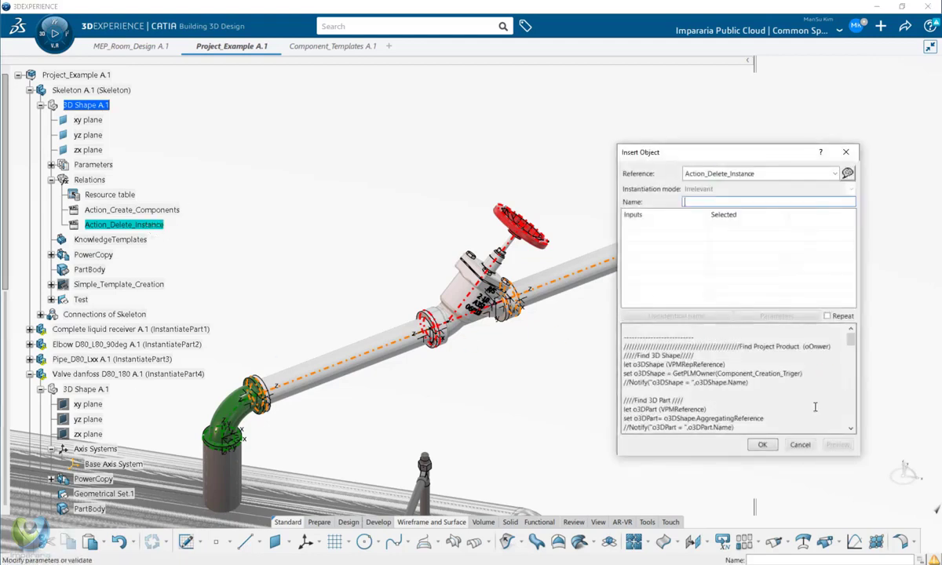
key(Return)
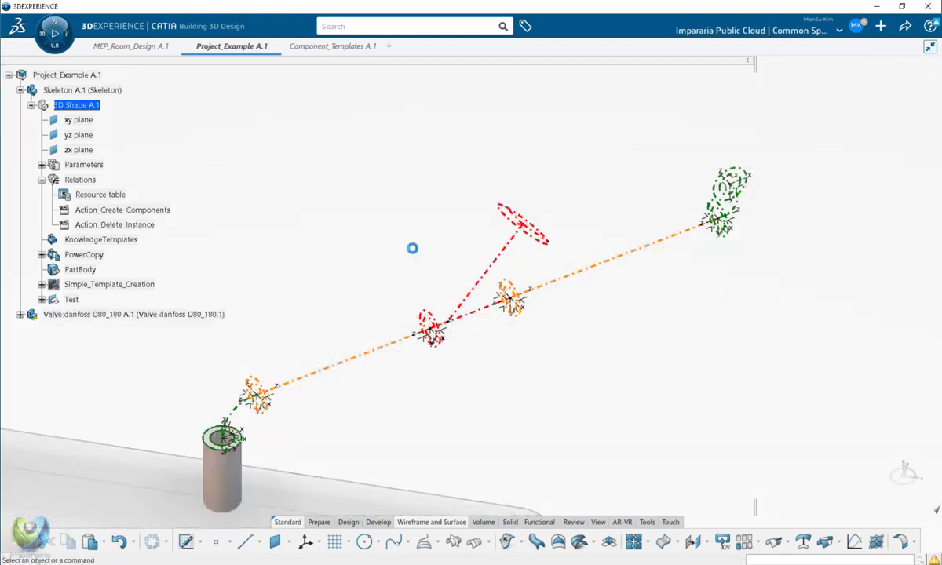
- Run Action_Create_Components with the geometrical set Test as RootGeoSet to regenerate the parts
click(181, 210)
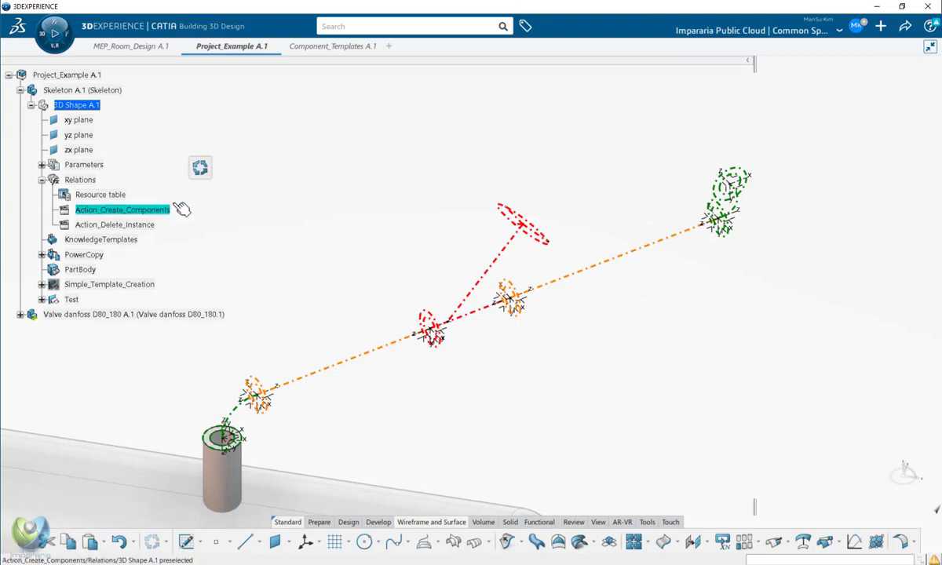
click(190, 159)
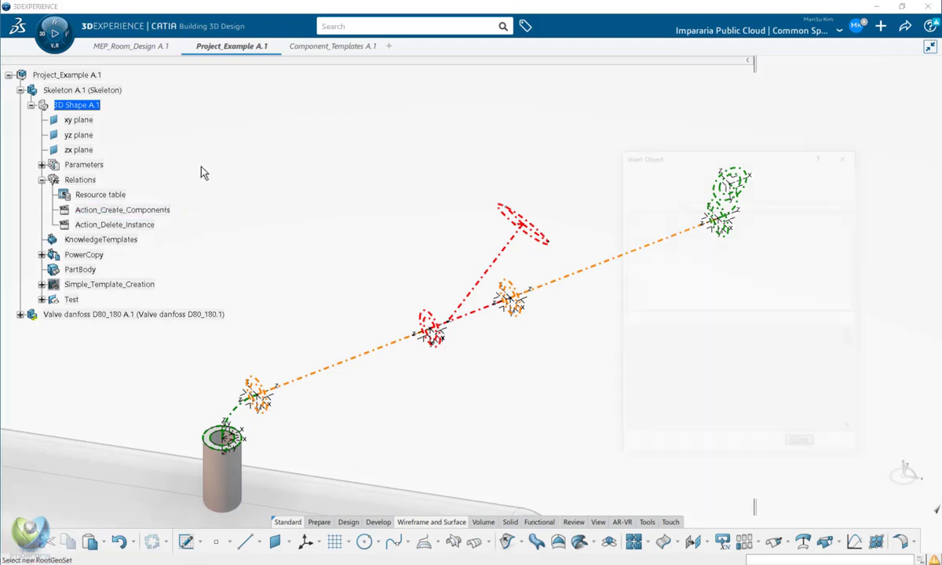
click(72, 300)
click(761, 447)
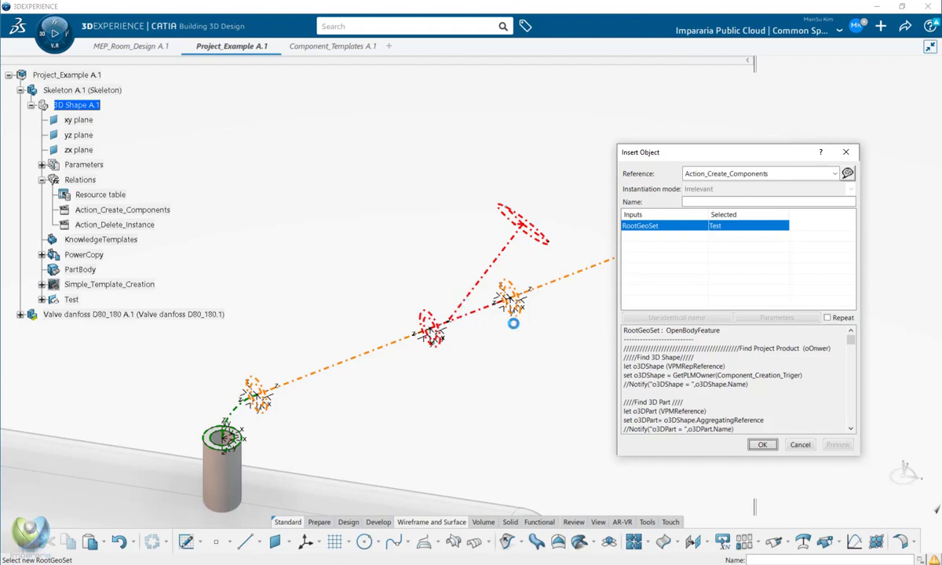
- Hide the Skeleton and collapse the valve InstantiatePart4 and Engineering Connections in the tree, leaving the skeleton's 3D Shape expanded
middle_drag(539, 376, 644, 358)
click(82, 91)
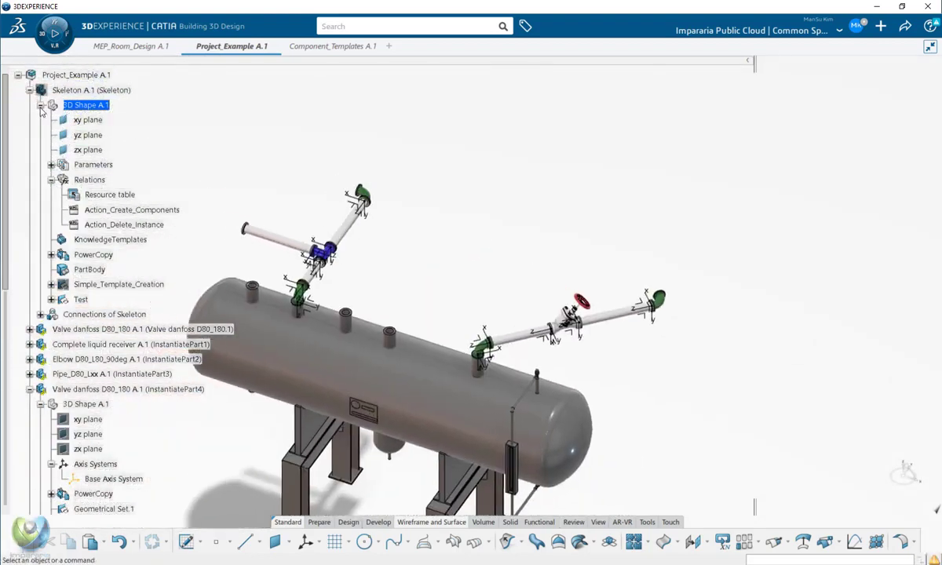
click(41, 105)
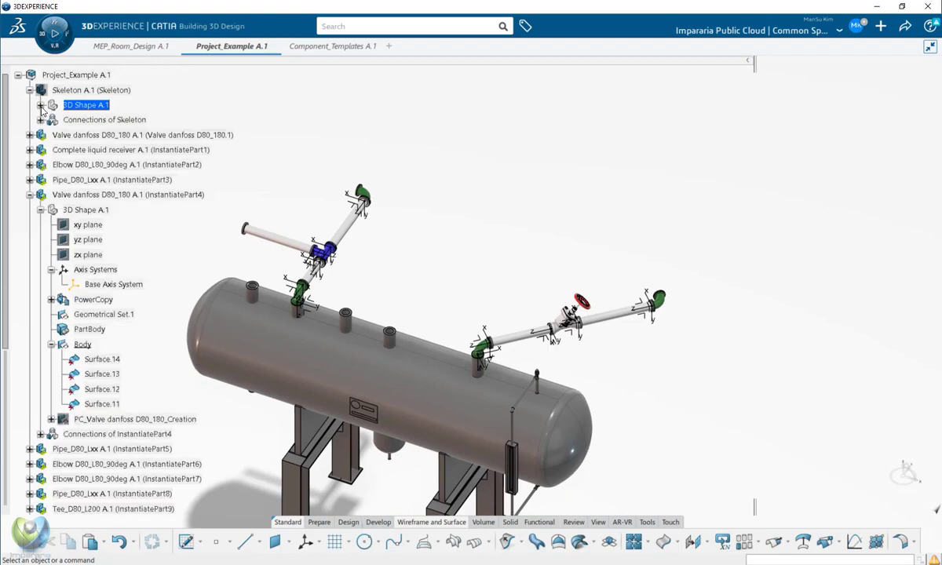
click(30, 195)
click(30, 330)
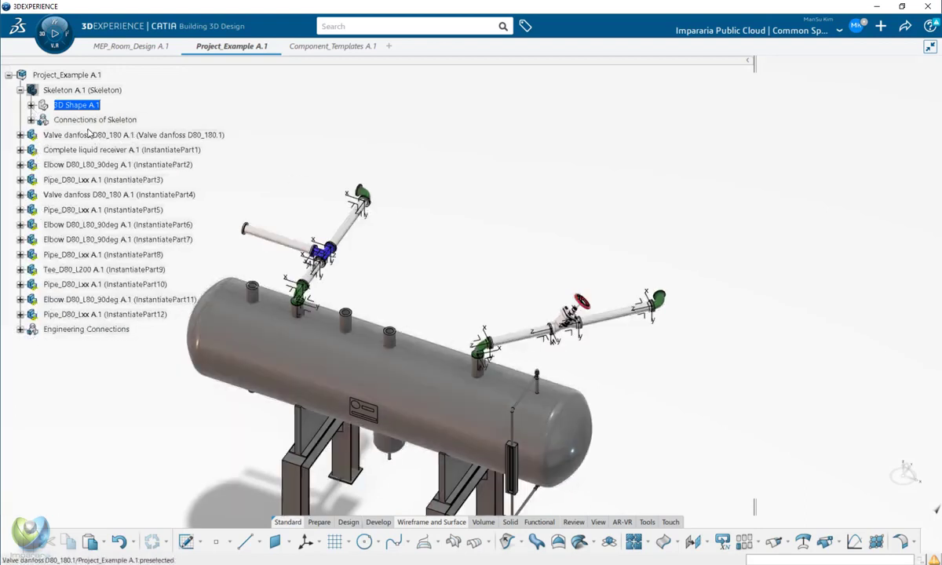
click(31, 105)
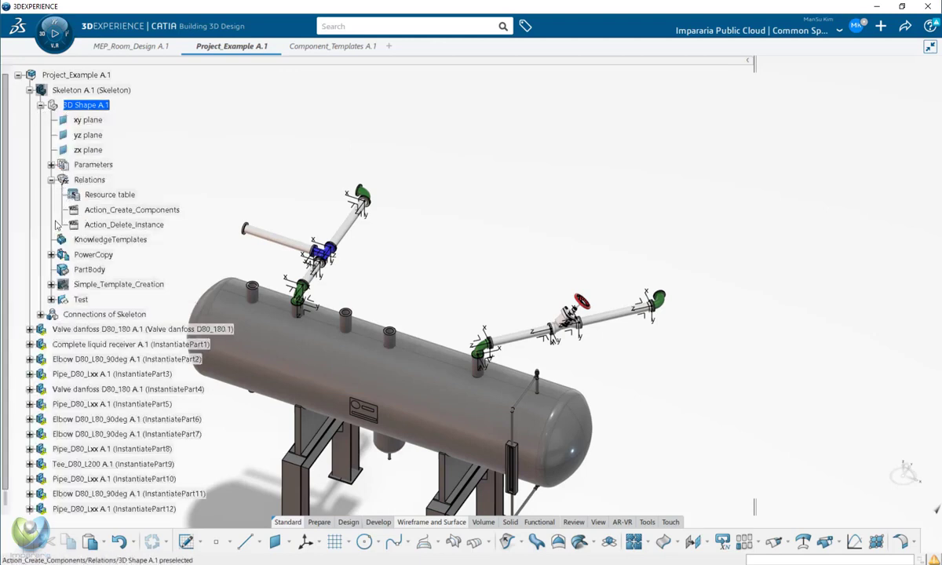
- Review Action_Create_Components and Action_Delete_Instance under the skeleton's Relations, and inspect the part-to-skeleton connections listed in Engineering Connections
click(128, 211)
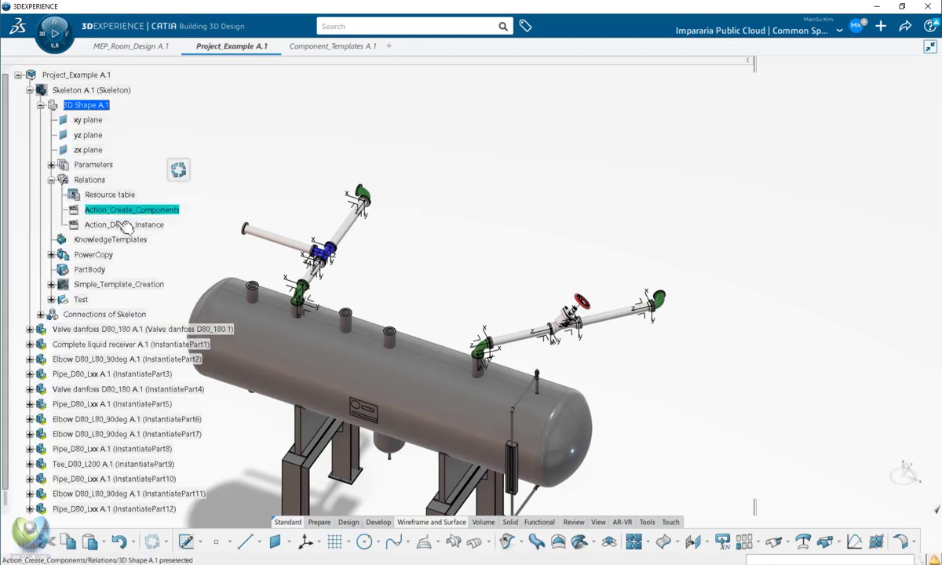
click(126, 225)
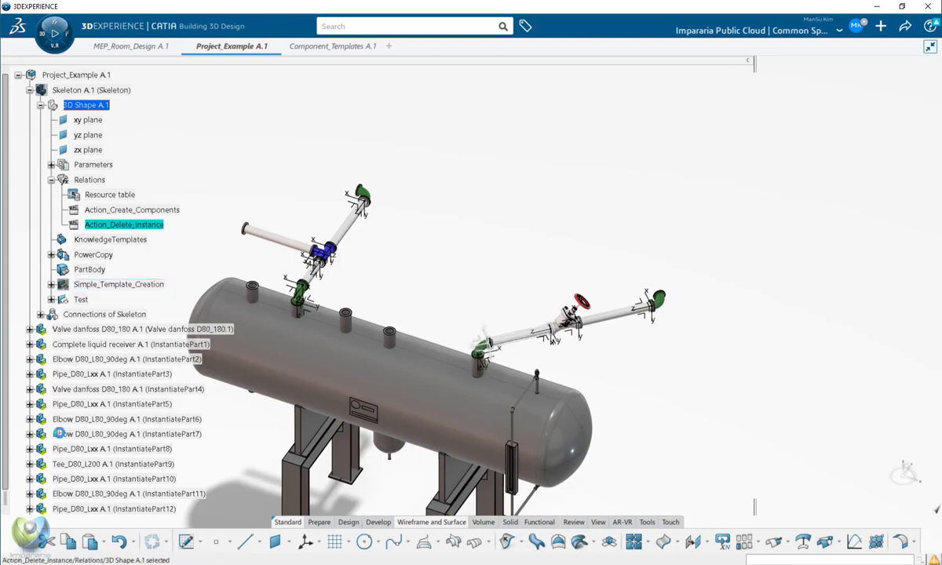
scroll(68, 370, down, 2)
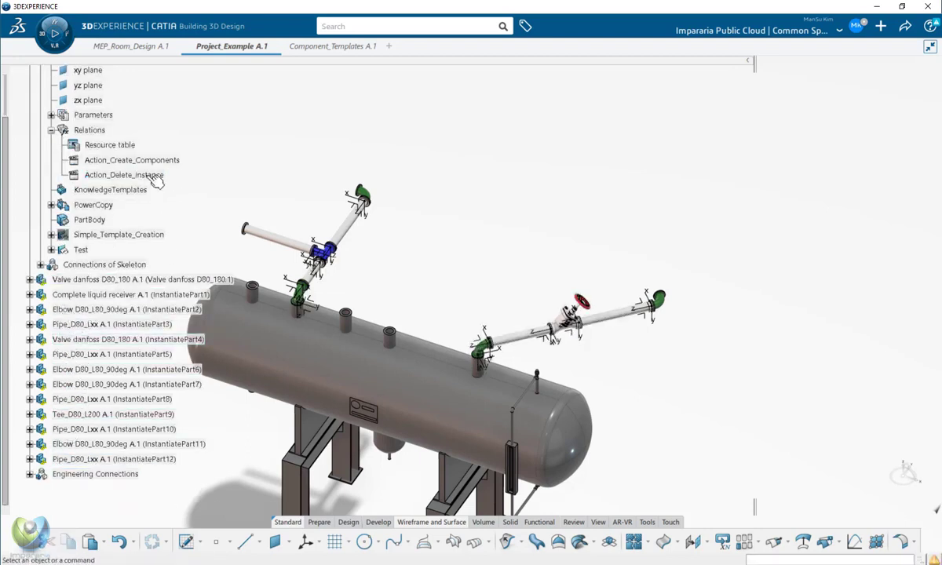
scroll(50, 425, down, 2)
click(29, 424)
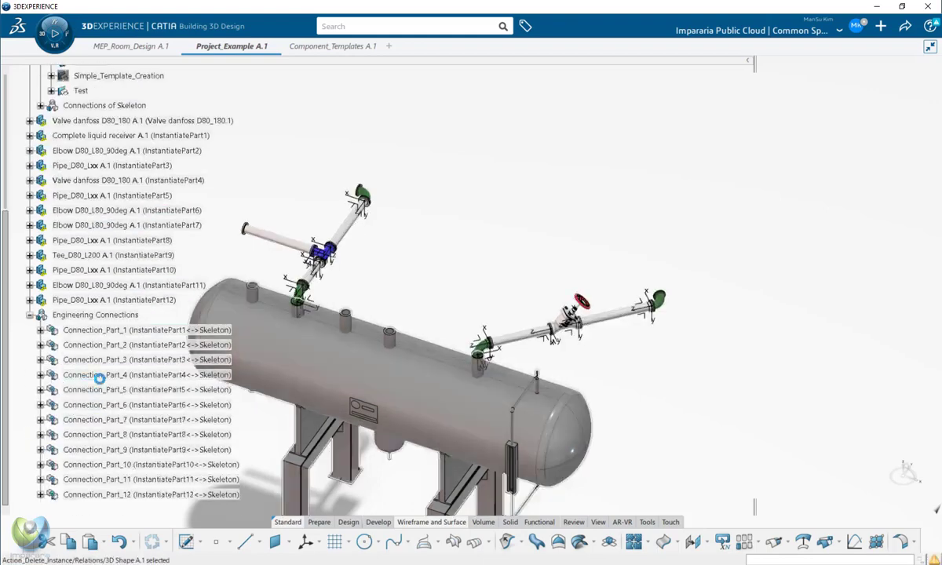
scroll(96, 381, up, 4)
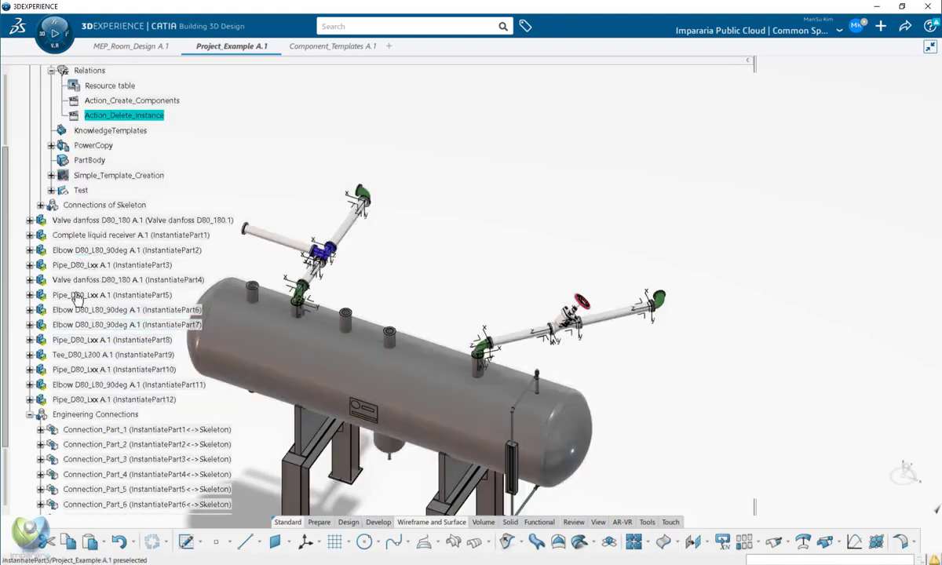
click(29, 415)
scroll(106, 220, up, 4)
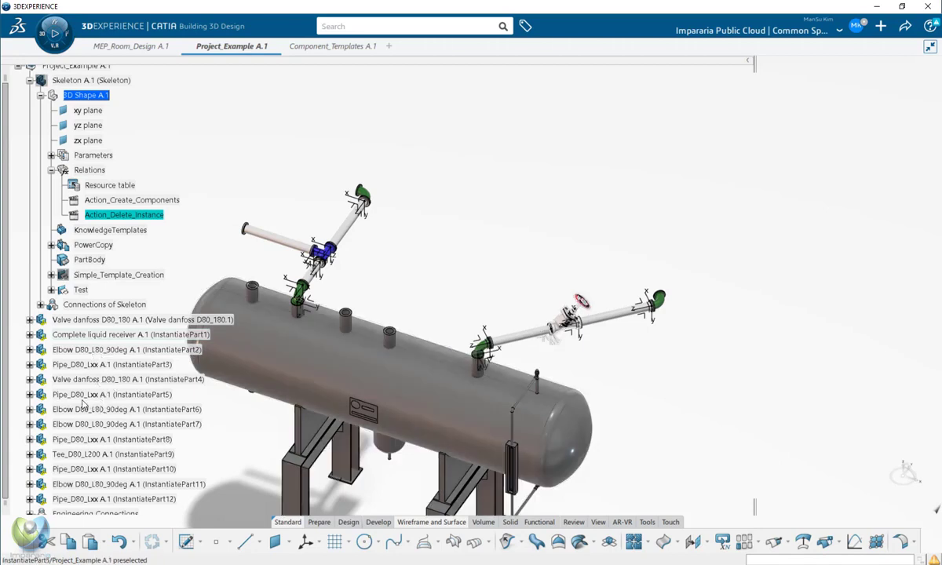
- Collapse the skeleton's 3D Shape and the Skeleton node in the Project_Example tree
click(40, 95)
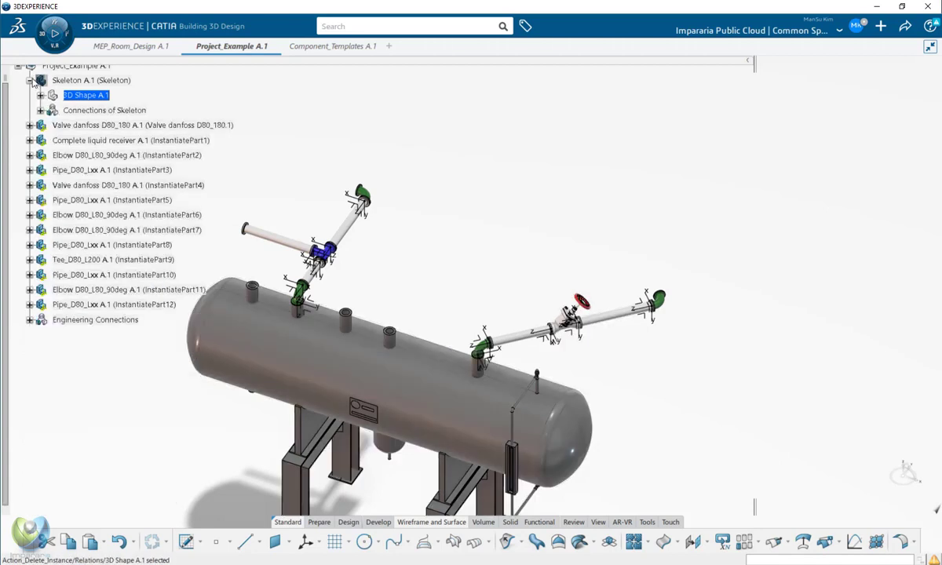
click(29, 80)
middle_drag(474, 217, 679, 384)
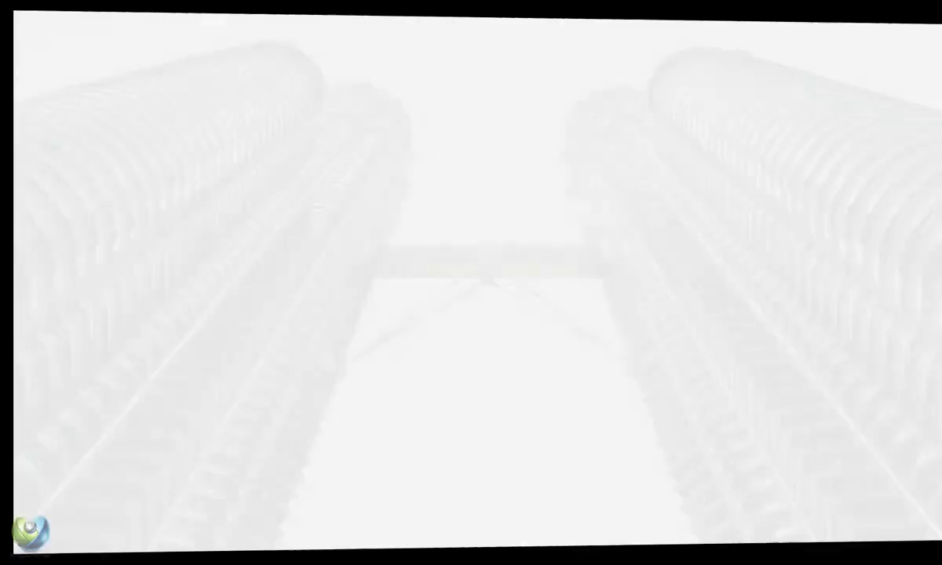